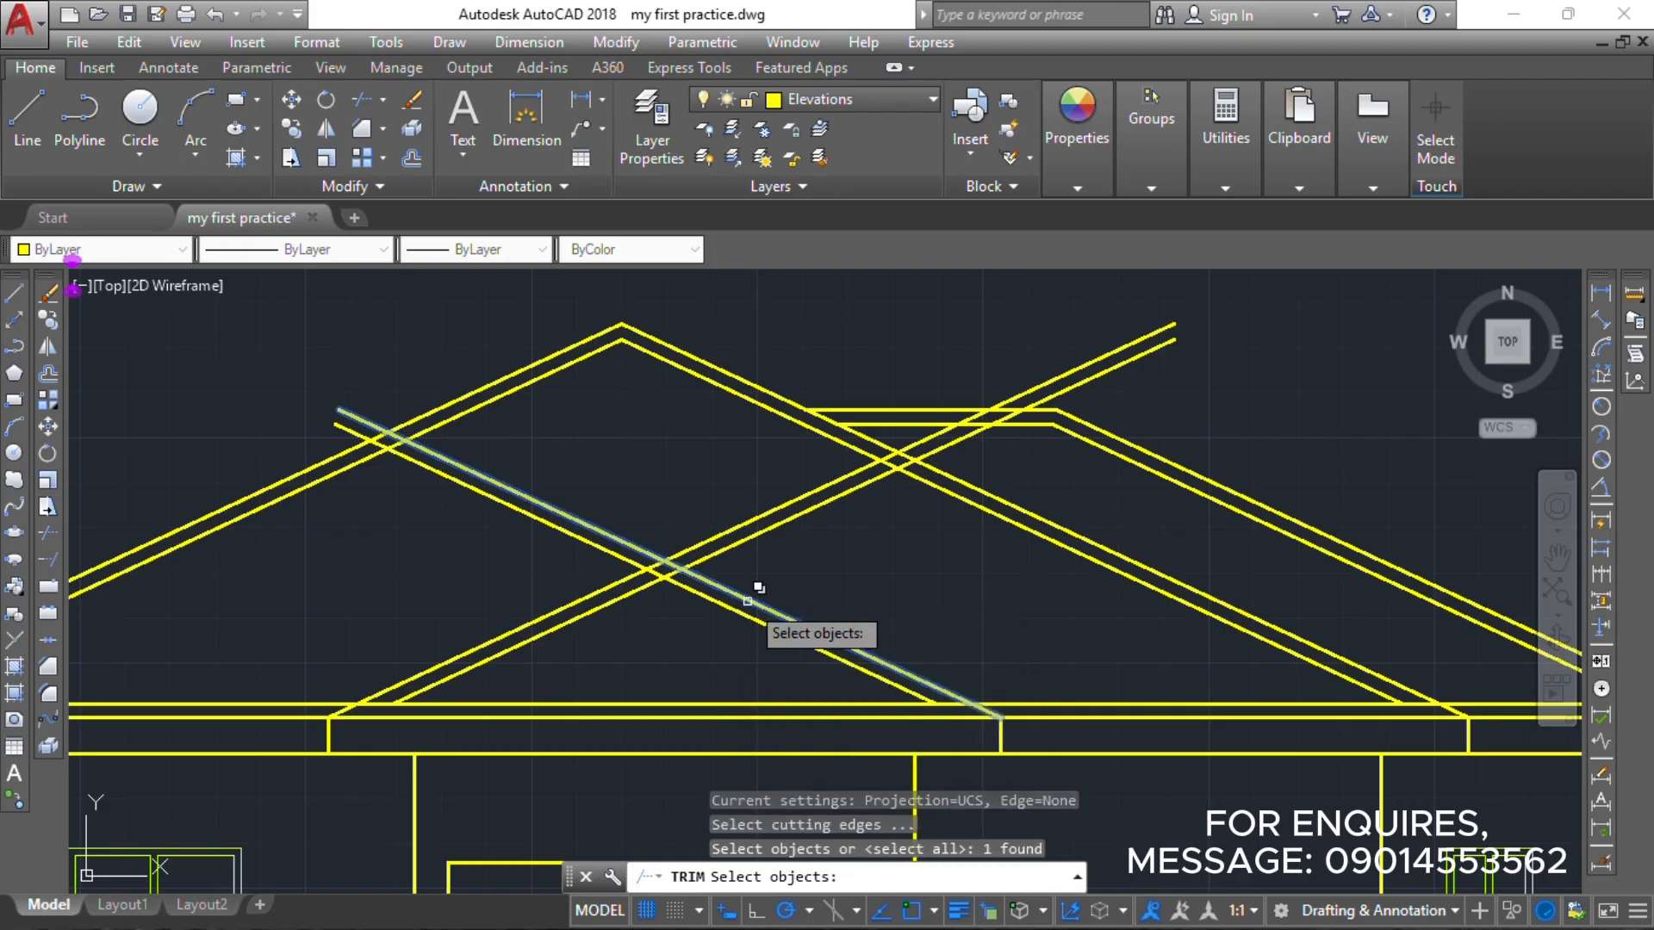
# Trim the two crossing outer rafter lines of the small front gable back to their intersection.
pyautogui.click(748, 608)
pyautogui.click(829, 690)
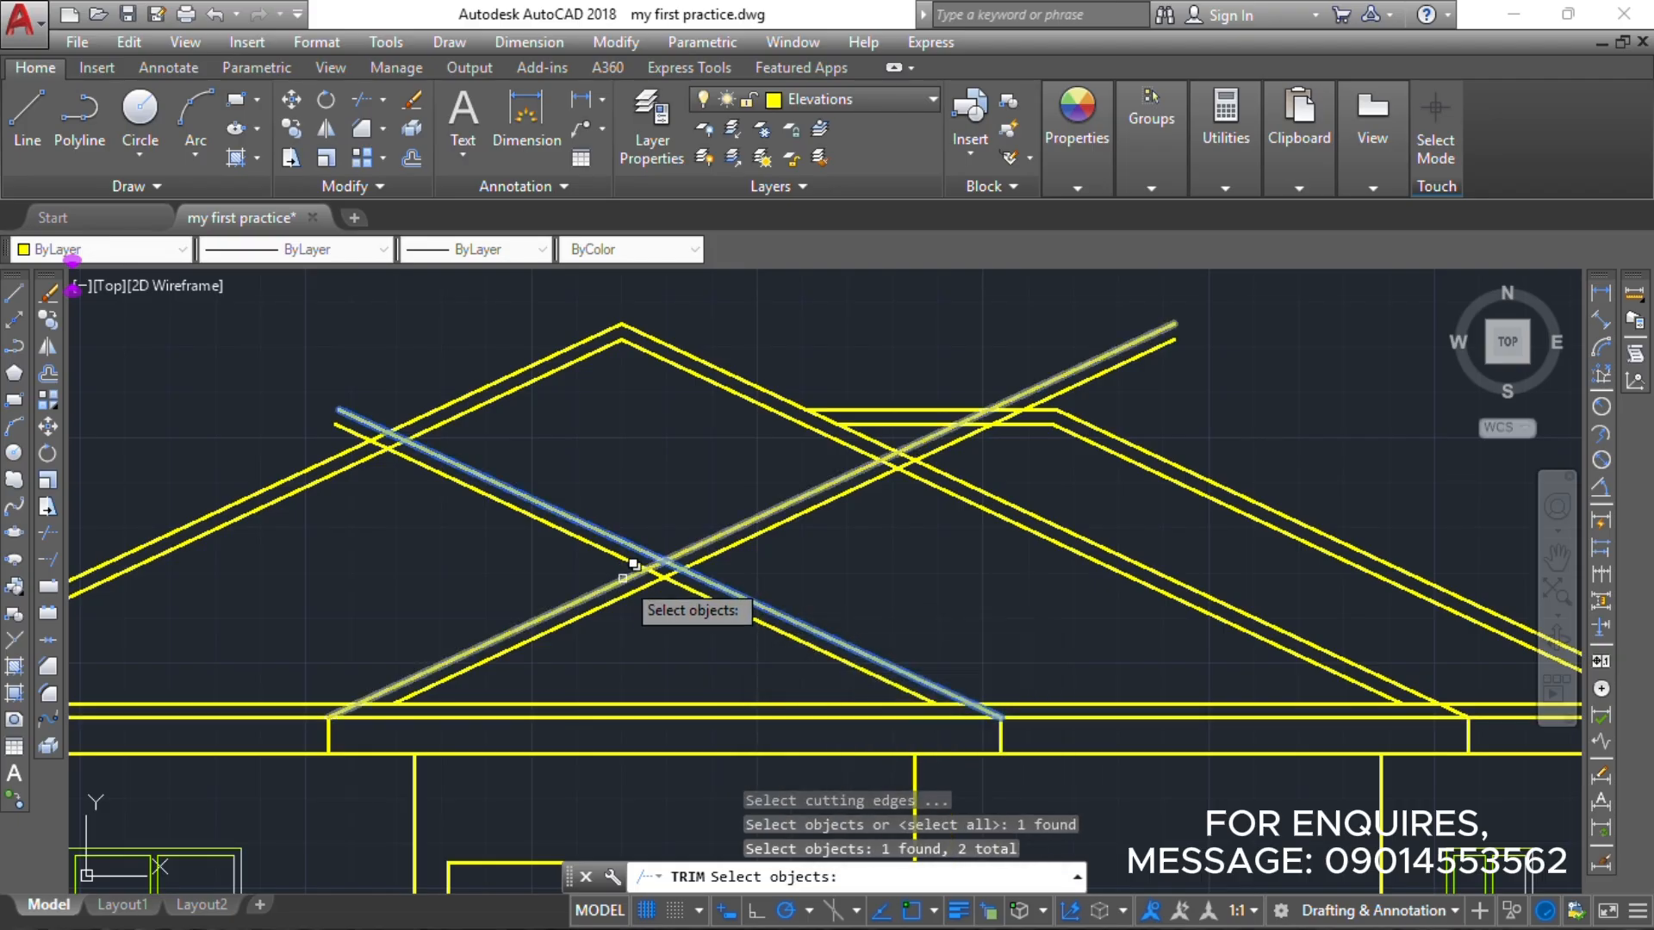
pyautogui.click(622, 578)
pyautogui.click(627, 584)
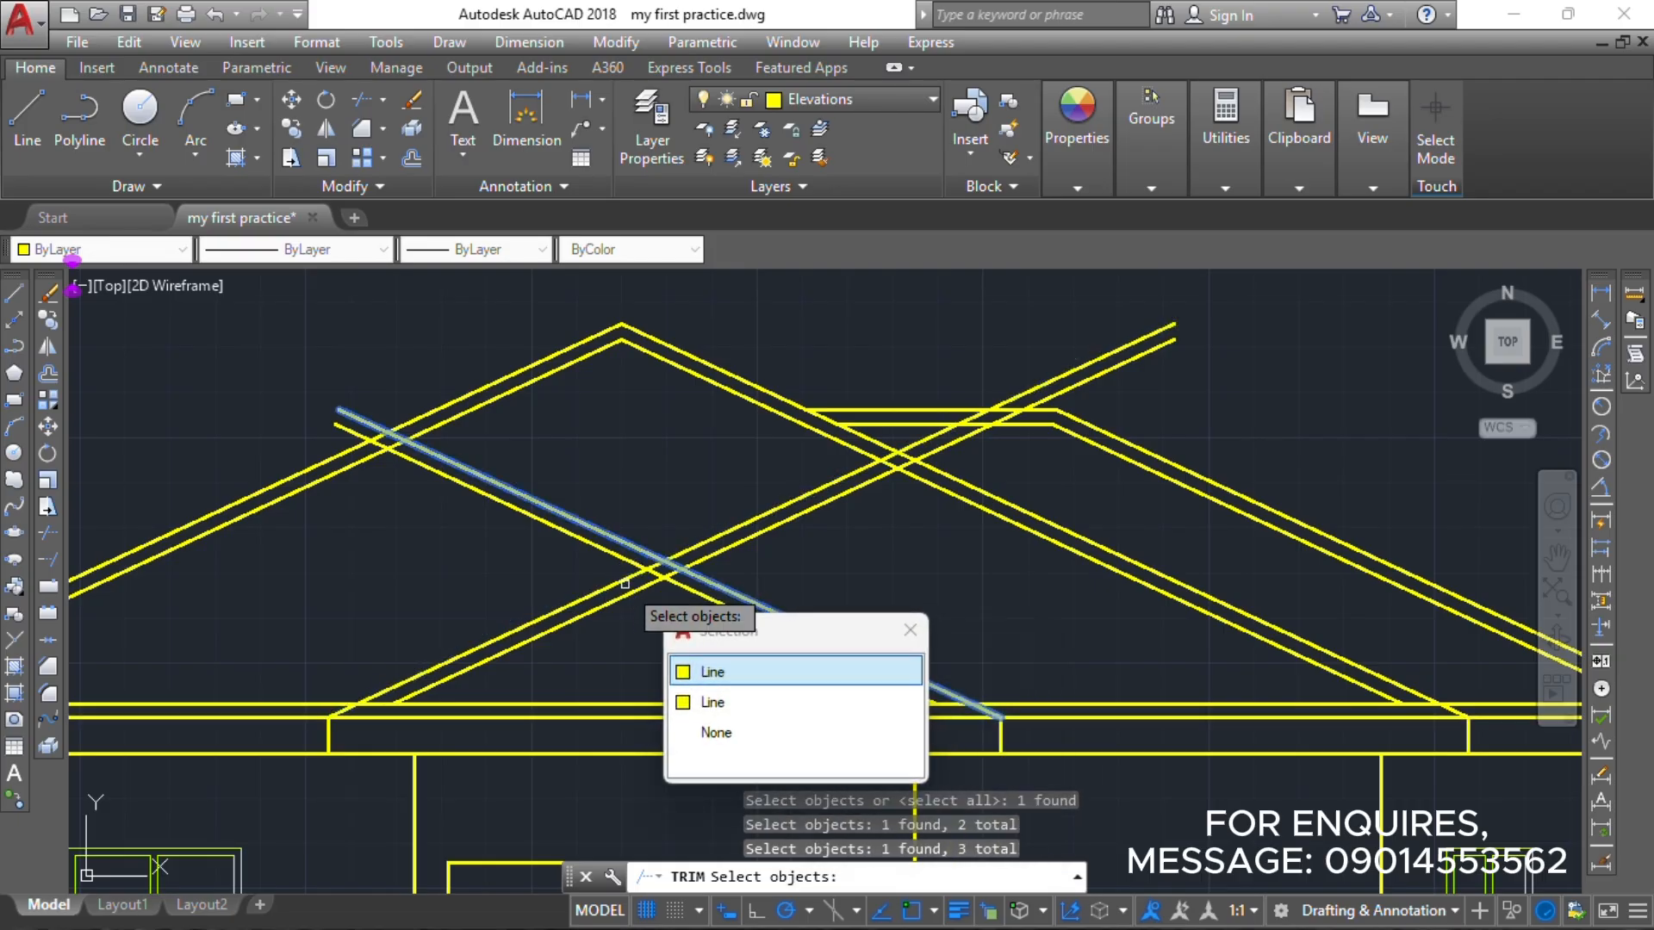
pyautogui.click(686, 674)
pyautogui.click(676, 661)
pyautogui.click(651, 613)
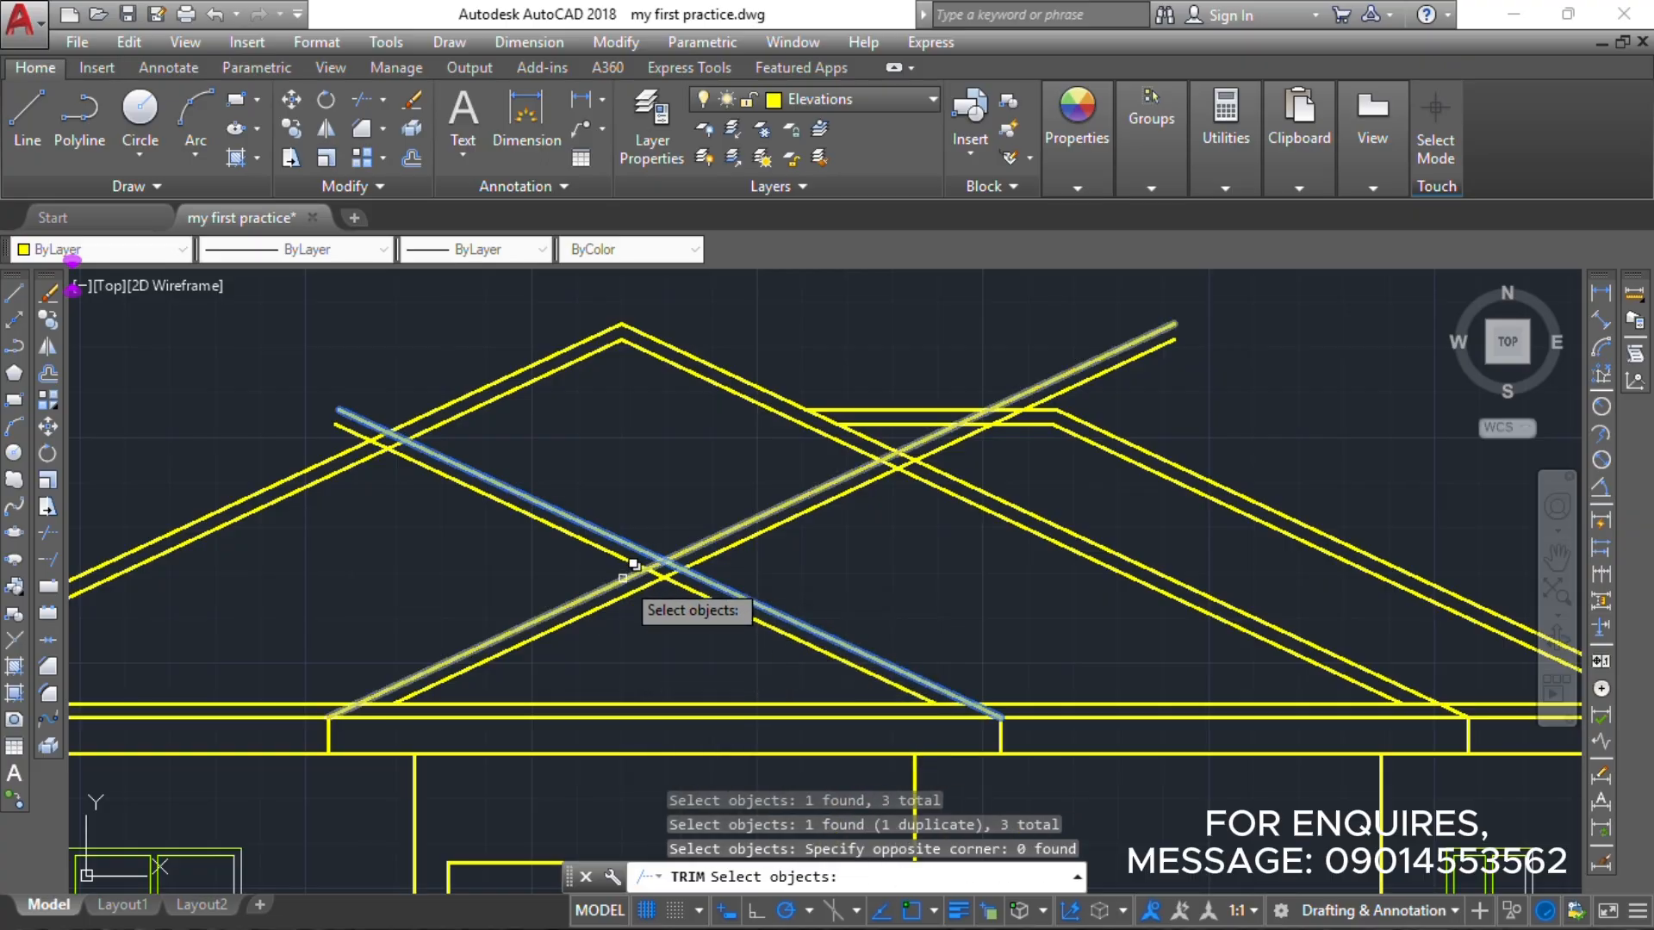
pyautogui.click(636, 569)
pyautogui.click(721, 705)
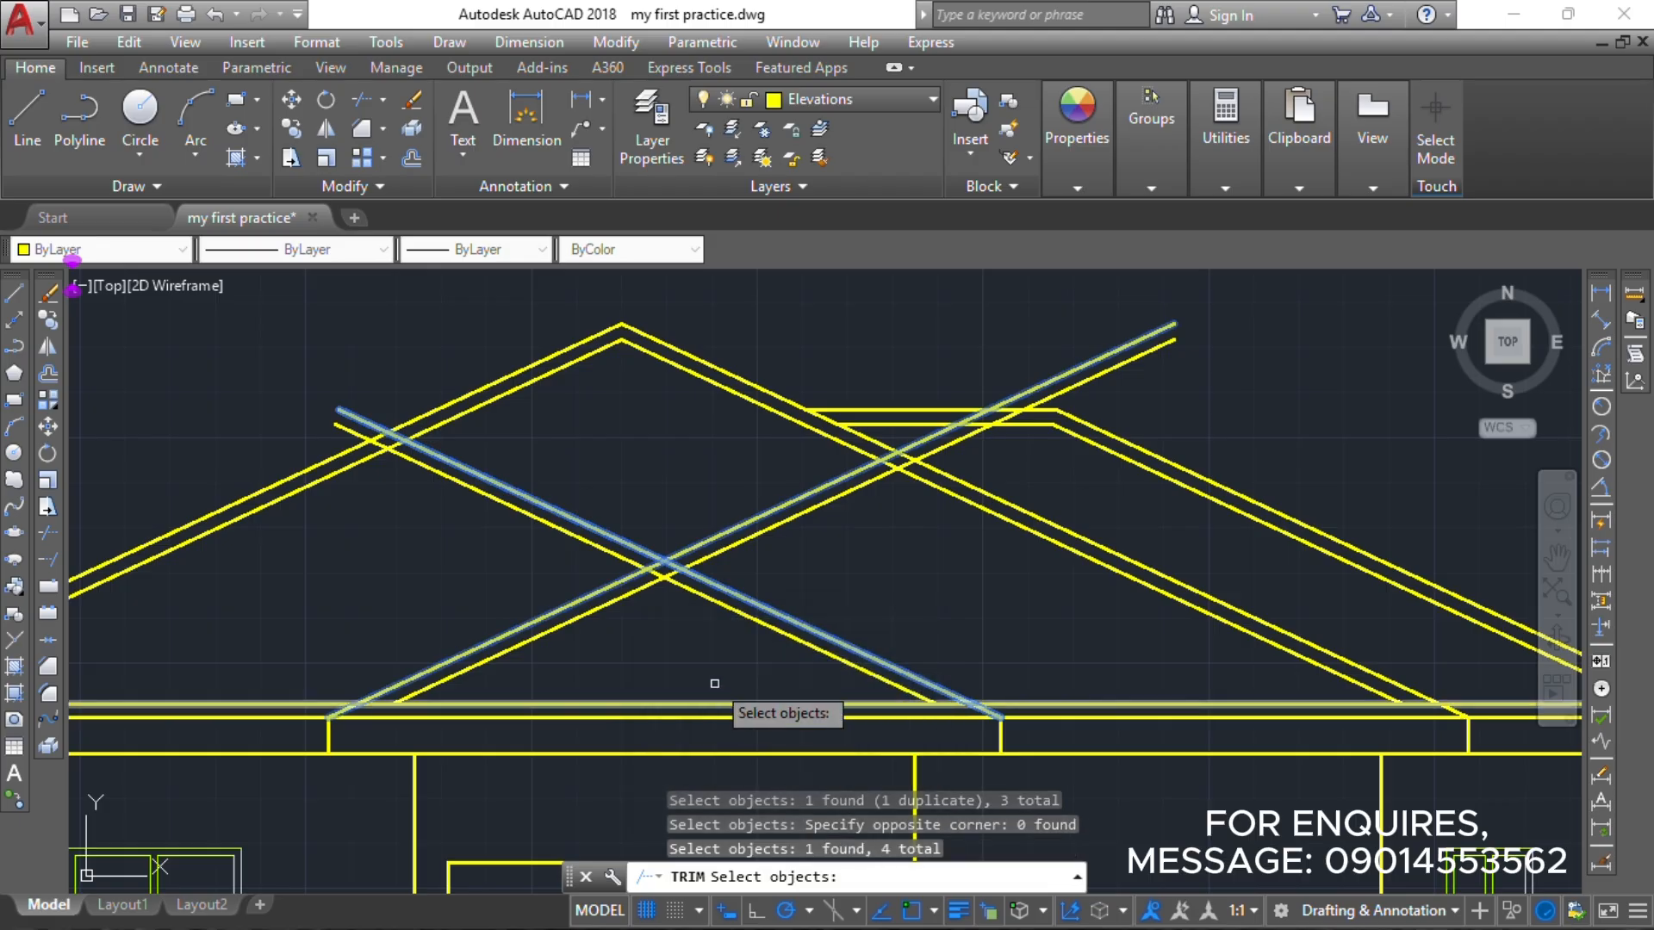
pyautogui.press('Return')
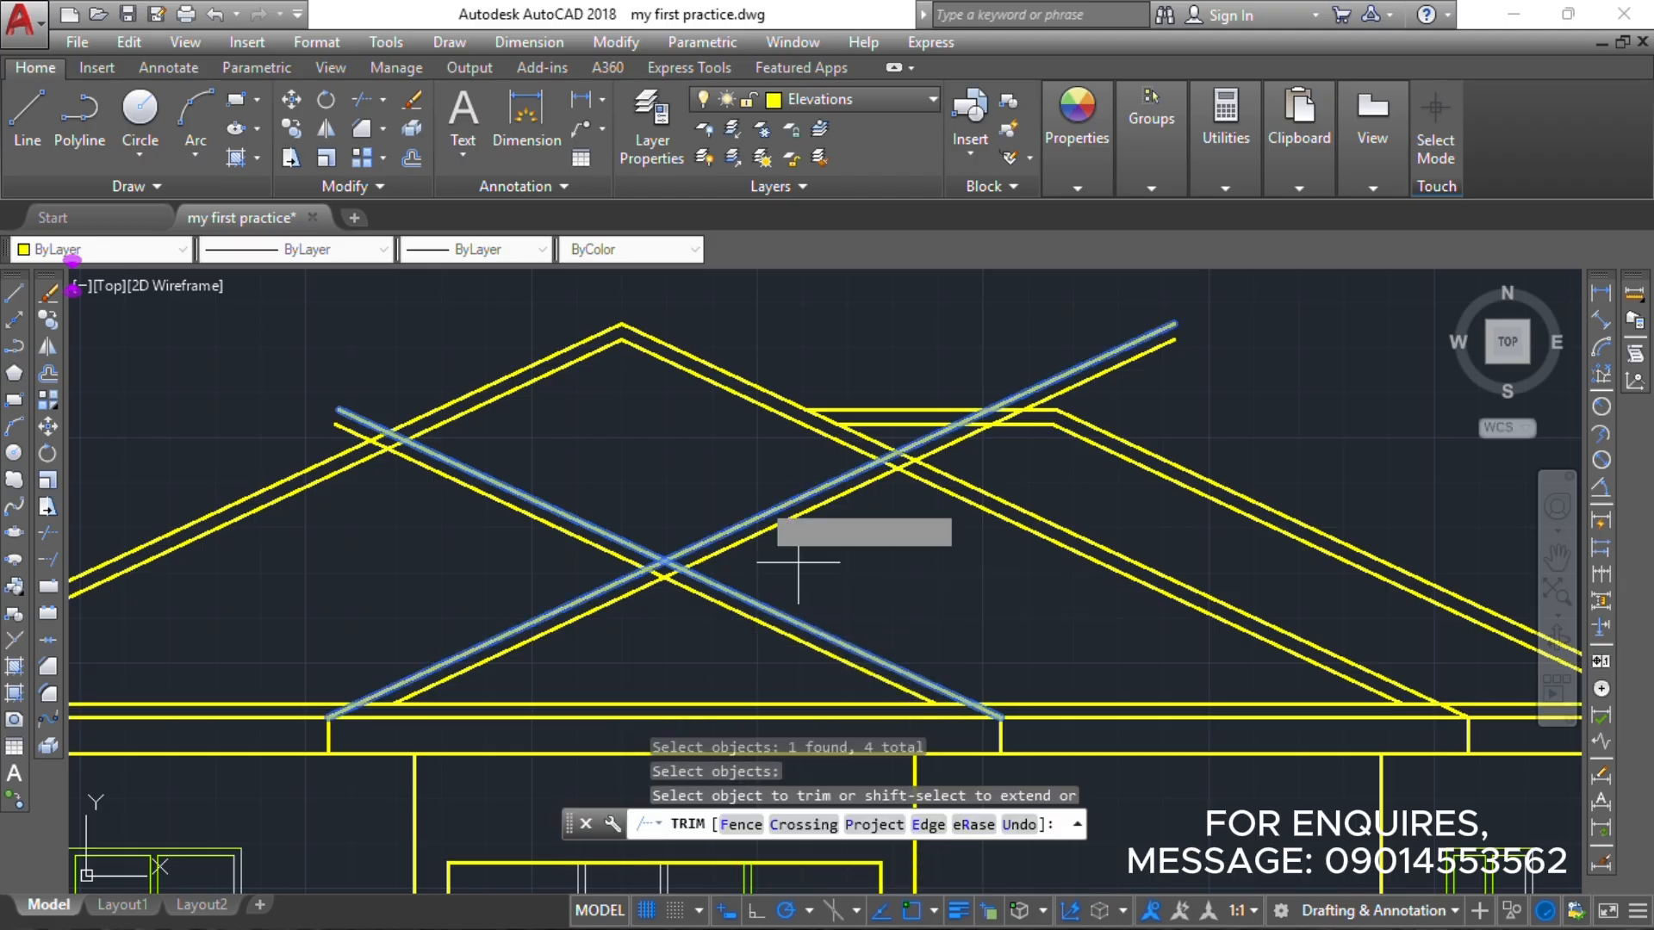
pyautogui.click(801, 563)
pyautogui.click(747, 485)
pyautogui.click(601, 470)
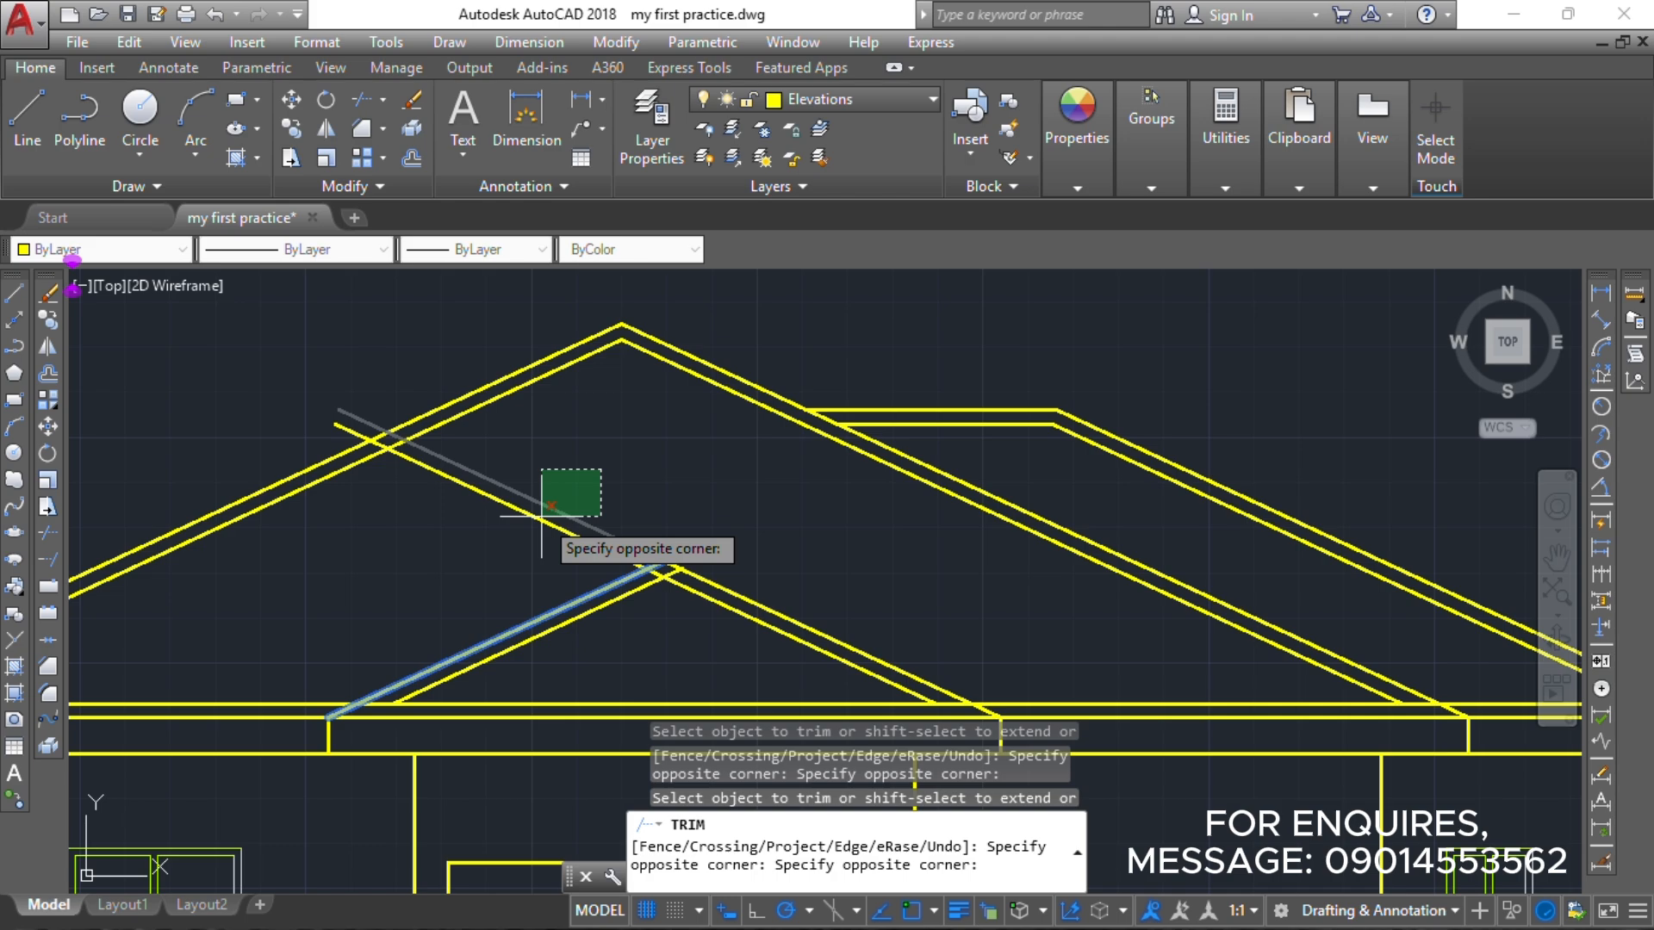
pyautogui.click(540, 515)
# Trim the inner rafter line ends that project past their crossing inside the small front gable's apex.
pyautogui.scroll(4, 654, 564)
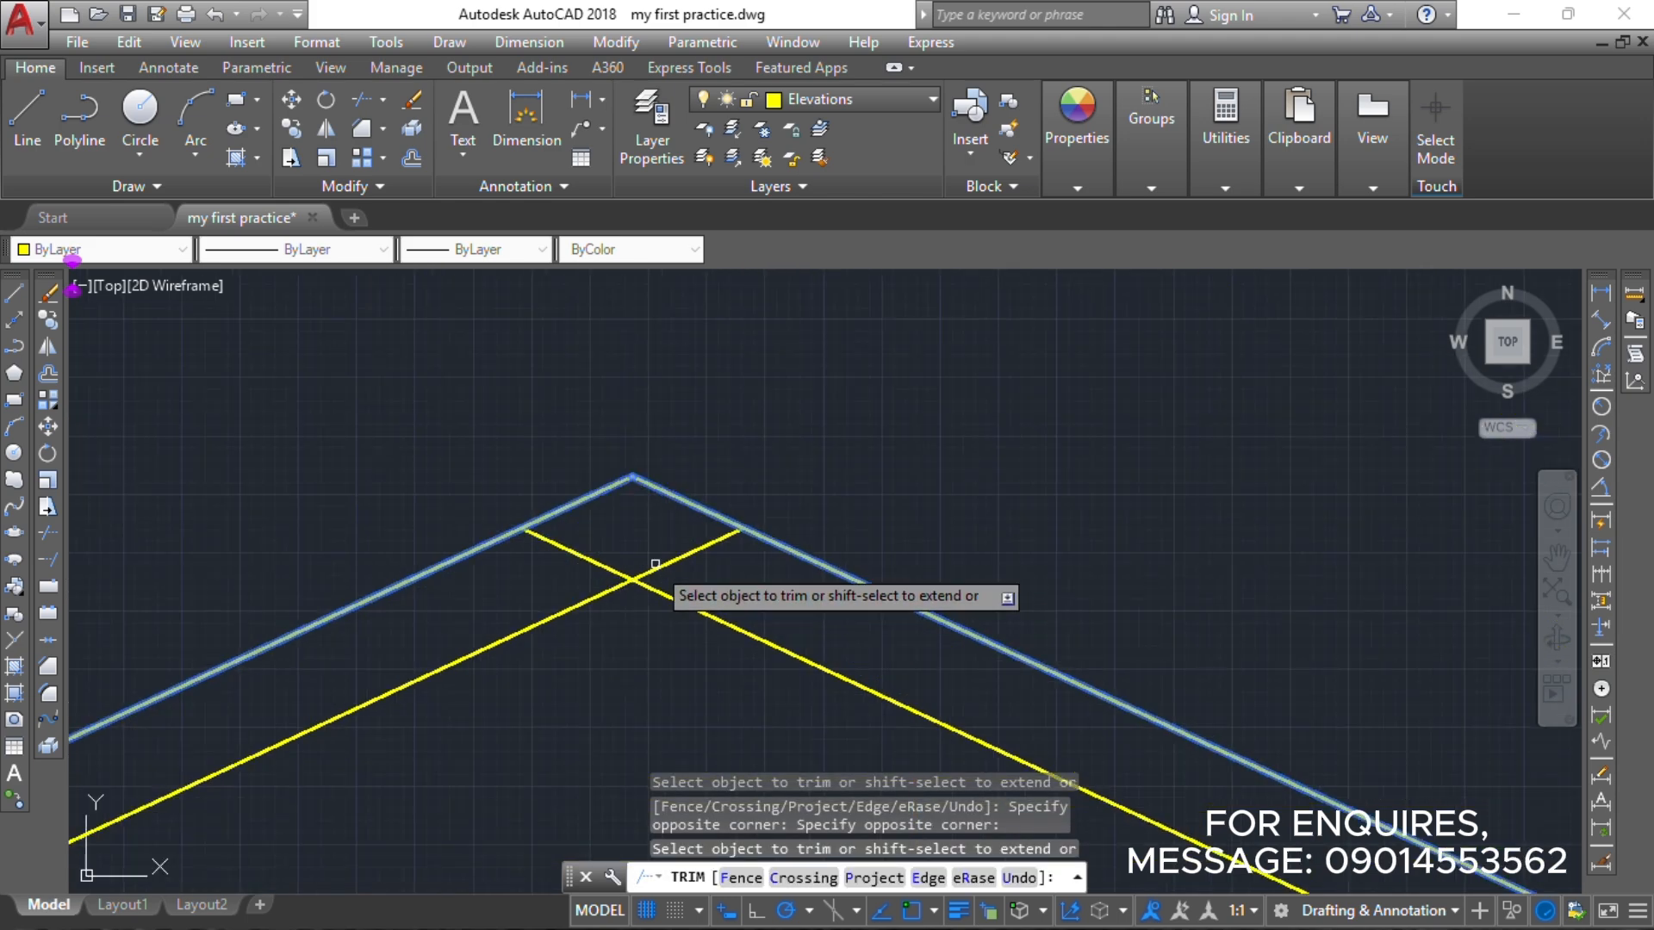
pyautogui.press('Return')
pyautogui.press('Return')
pyautogui.press('Return')
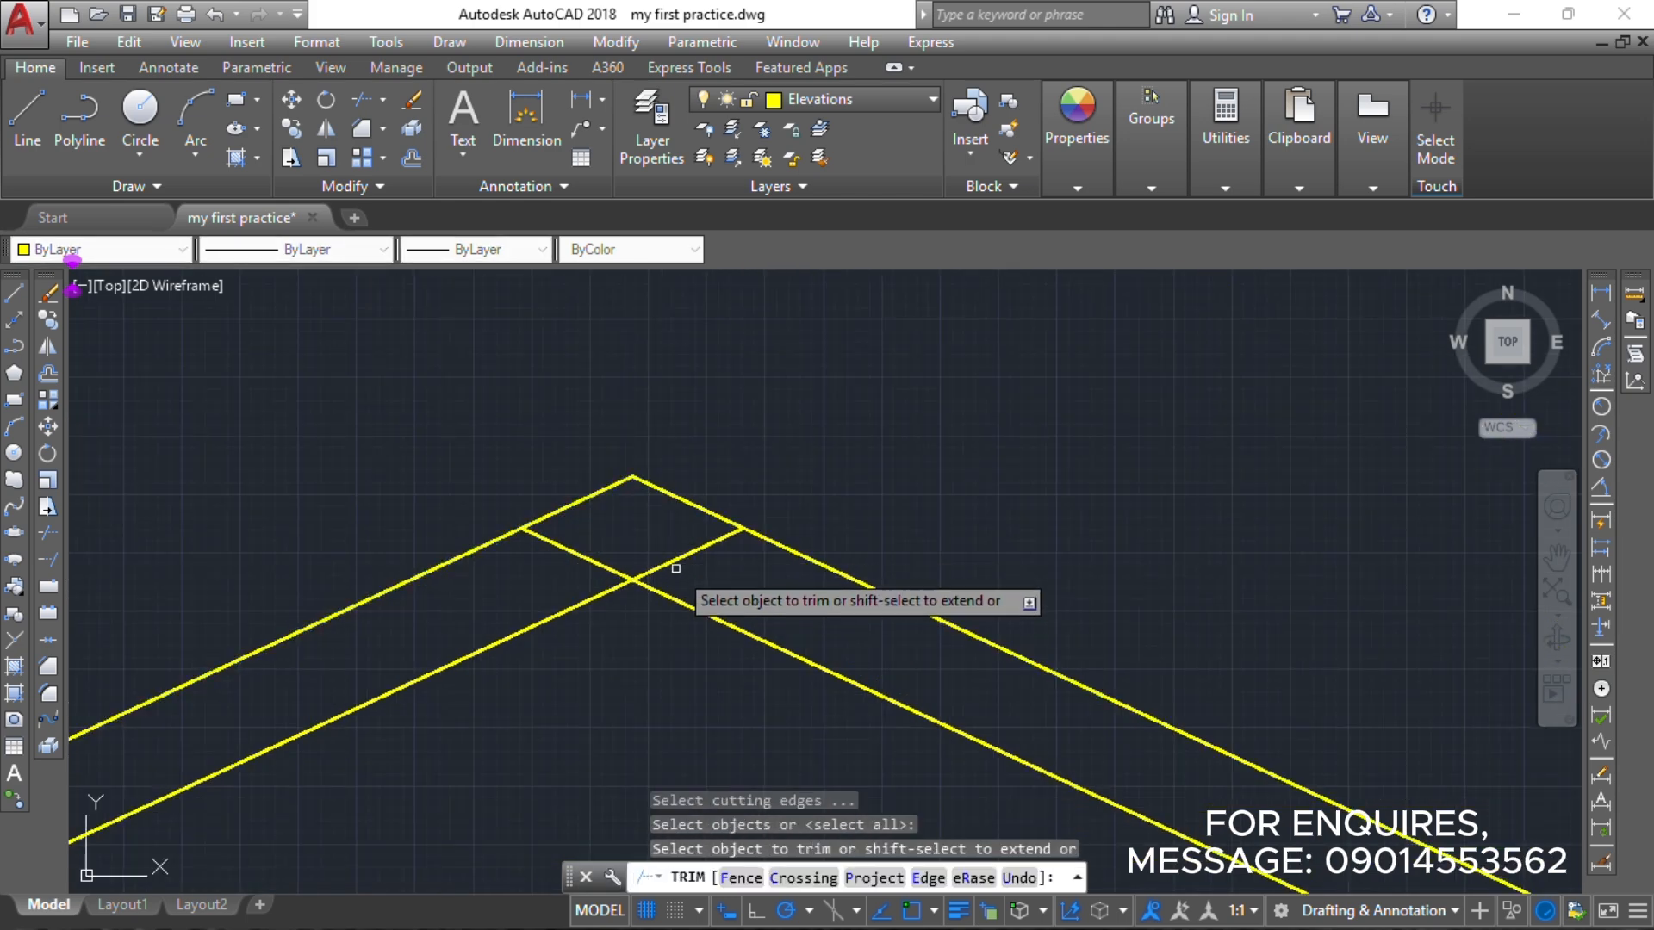
pyautogui.click(676, 565)
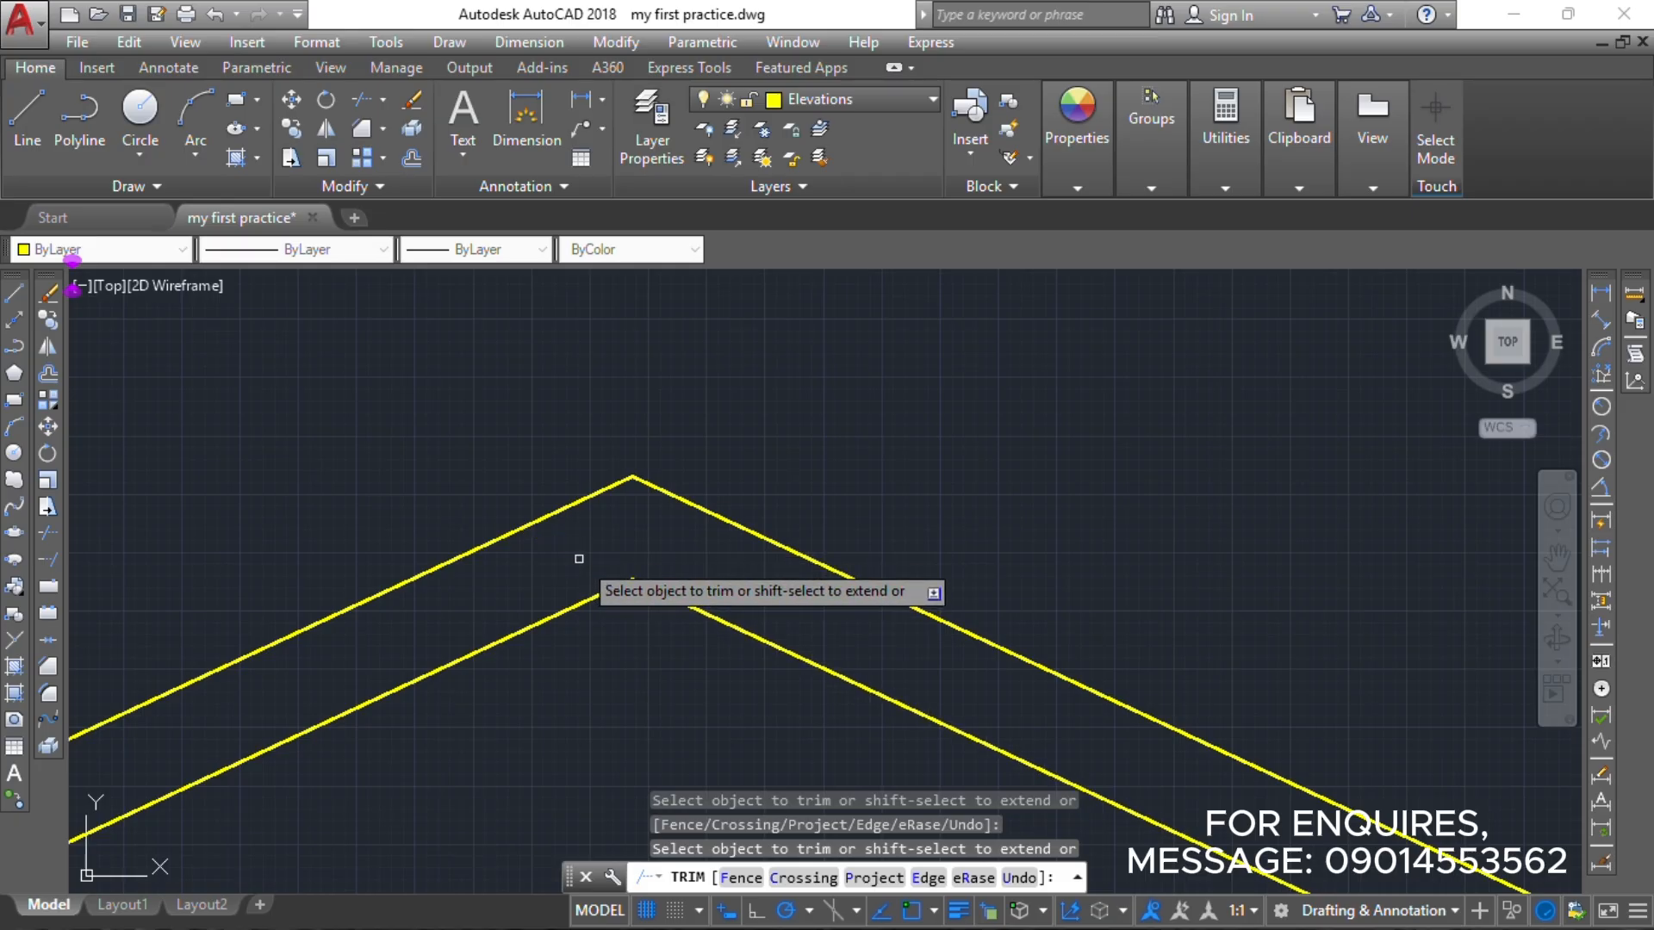
pyautogui.press('Escape')
# Trim the horizontal line between the inner and outer rafter lines at both feet of the small front gable.
pyautogui.scroll(-3, 655, 523)
pyautogui.scroll(5, 609, 572)
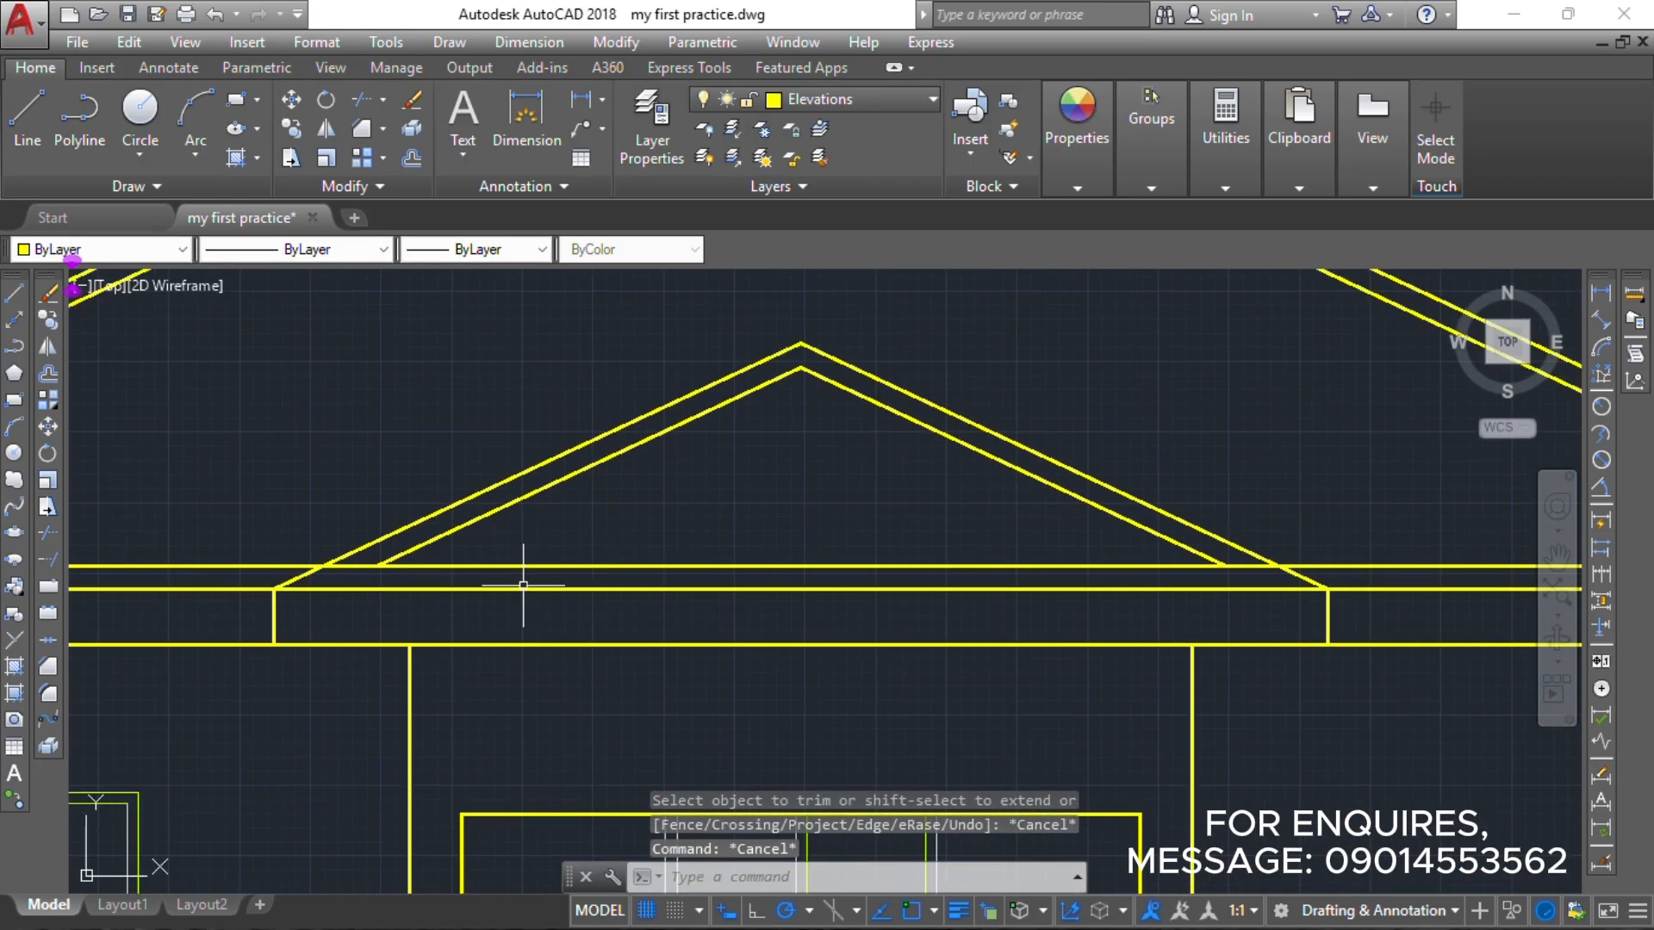
pyautogui.write('tr')
pyautogui.press('Return')
pyautogui.press('Return')
pyautogui.click(363, 566)
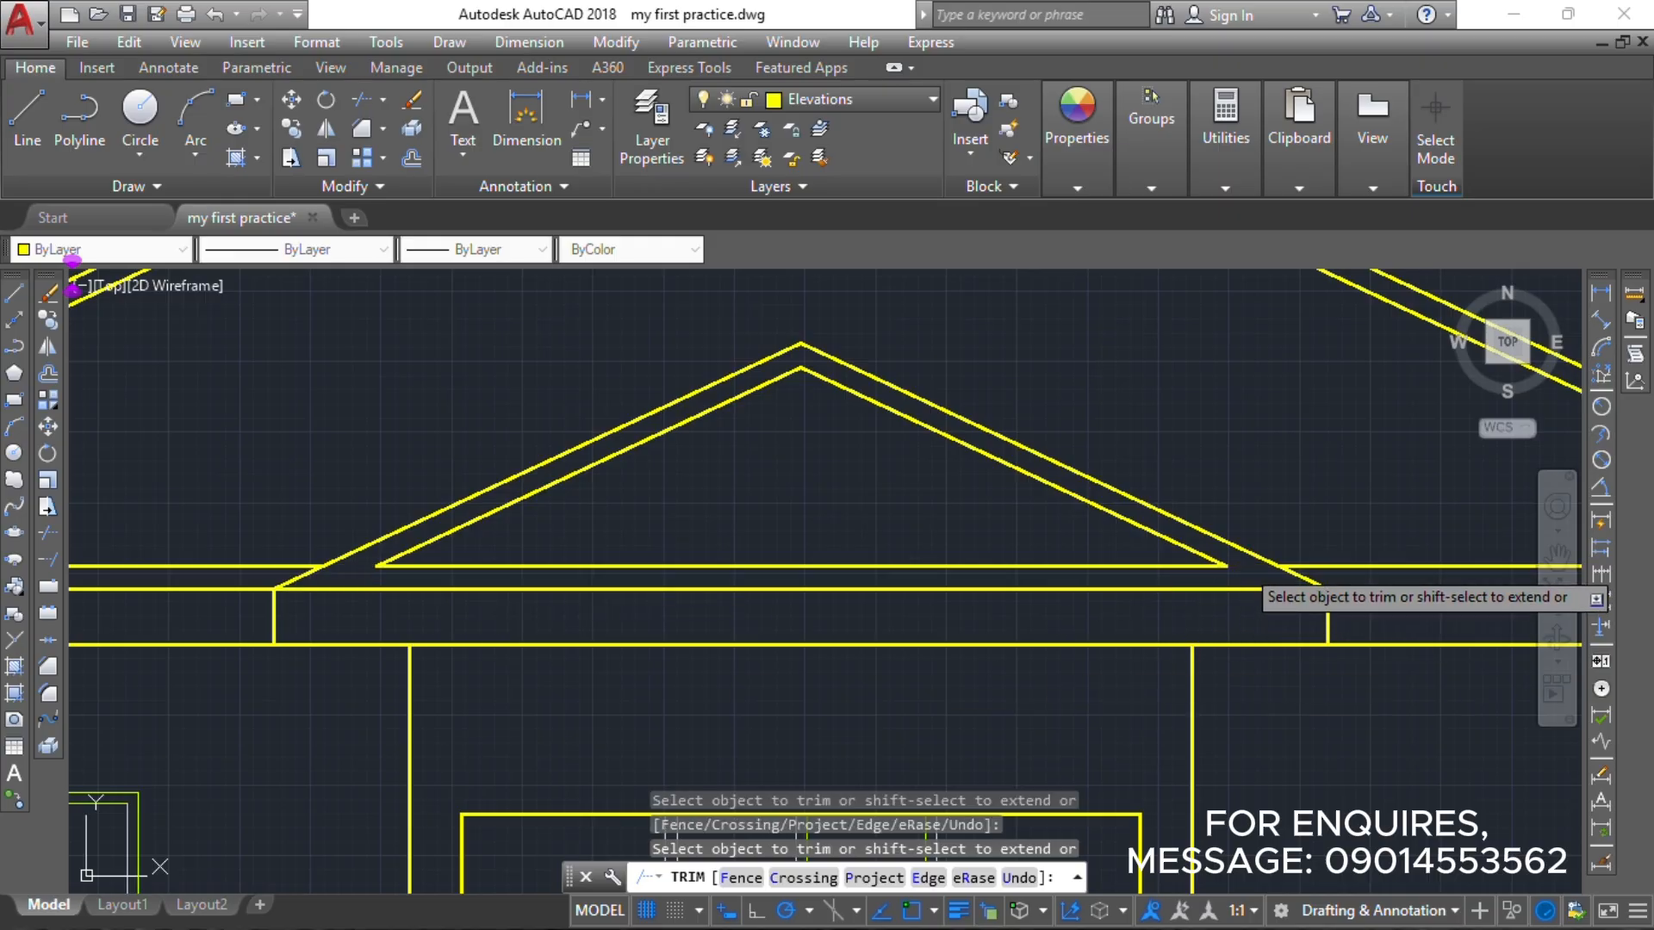
pyautogui.press('Escape')
# Hatch the plain wall areas above the brickwork in the left side view with a solid fill in colour 90,100,102.
pyautogui.scroll(-4, 766, 477)
pyautogui.scroll(2, 728, 559)
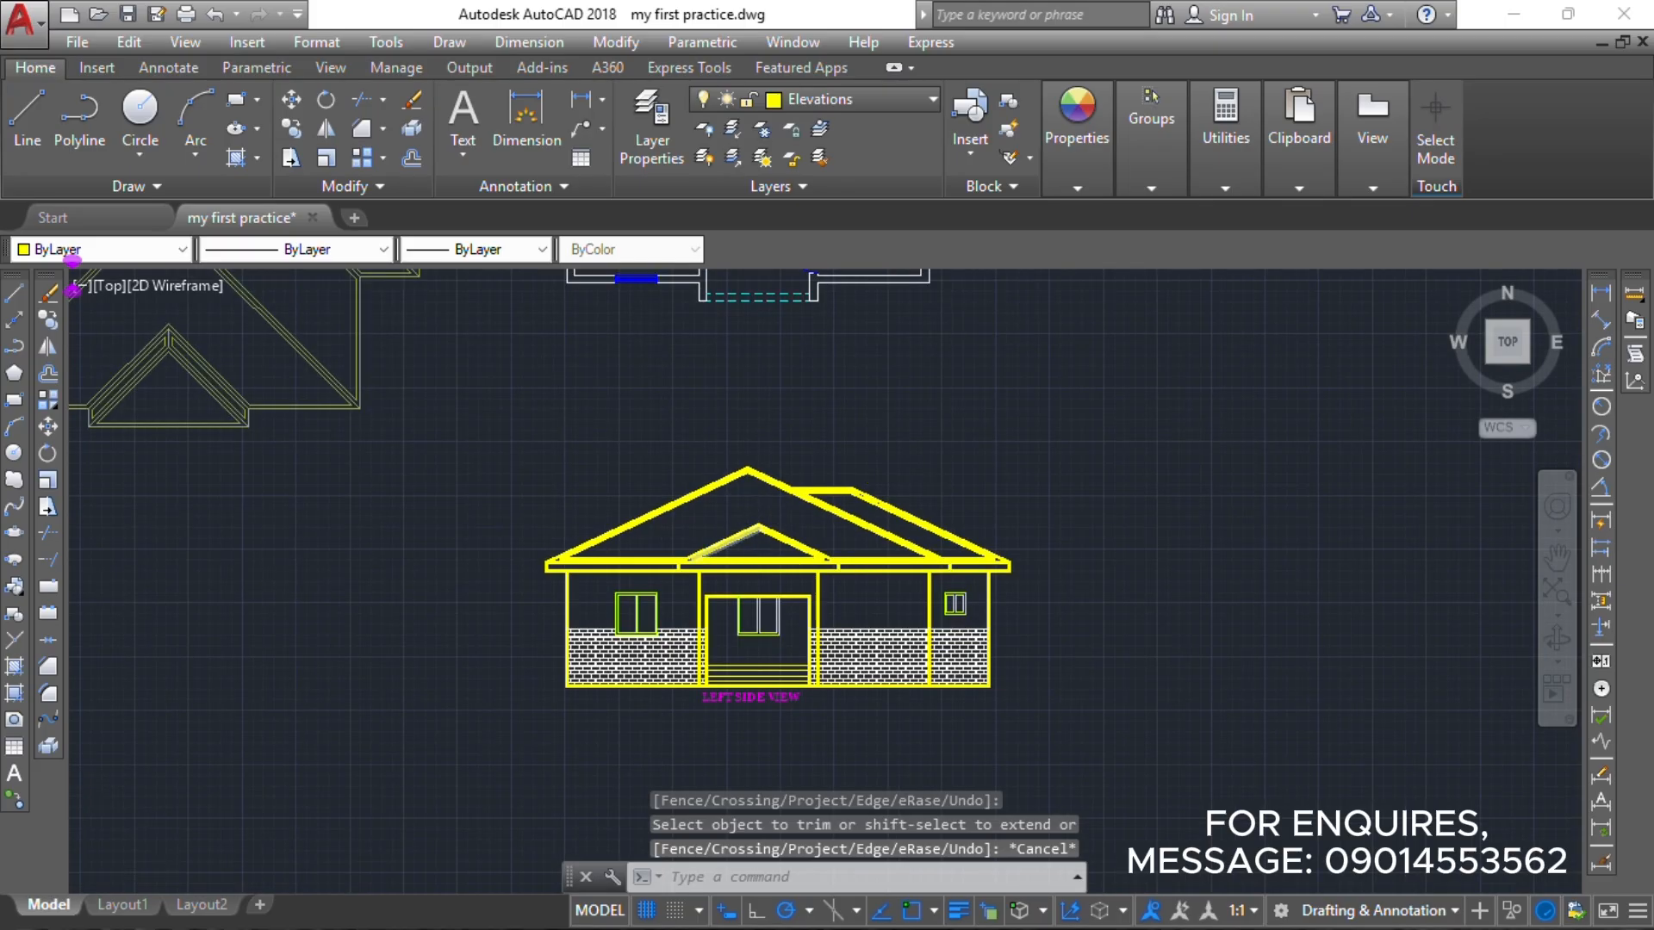
pyautogui.scroll(-2, 730, 558)
pyautogui.moveTo(741, 544)
pyautogui.mouseDown(button='middle')
pyautogui.moveTo(817, 726)
pyautogui.moveTo(829, 644)
pyautogui.moveTo(868, 578)
pyautogui.moveTo(720, 753)
pyautogui.moveTo(707, 833)
pyautogui.mouseUp(button='middle')
pyautogui.scroll(4, 823, 702)
pyautogui.scroll(-1, 790, 554)
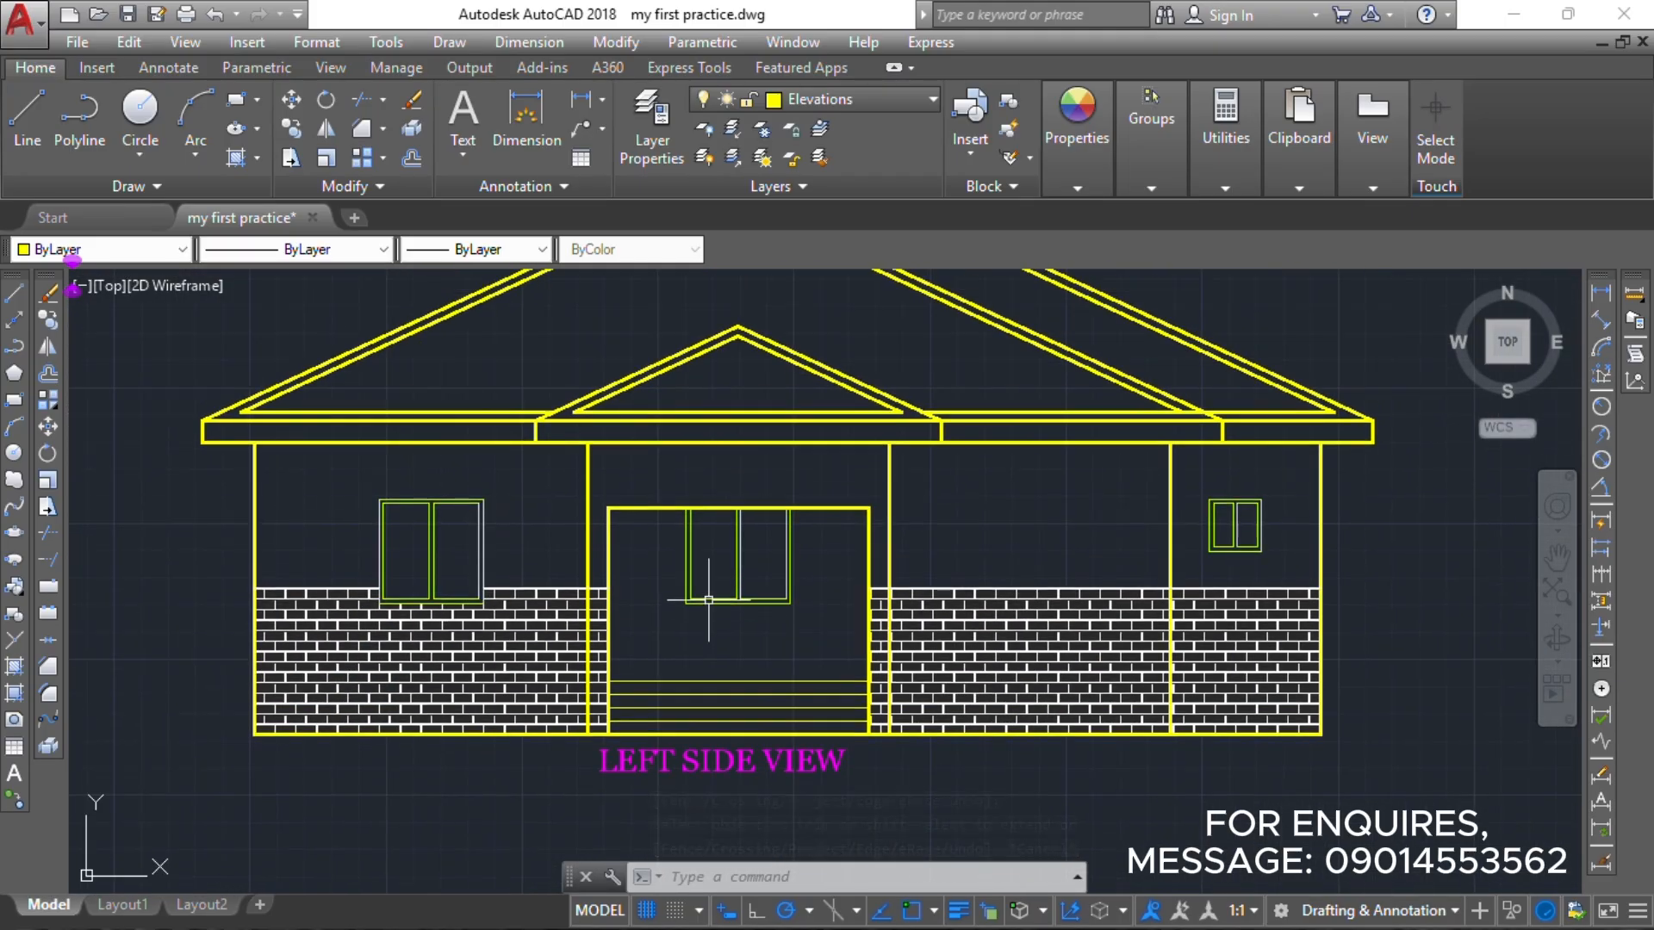
pyautogui.scroll(-4, 708, 599)
pyautogui.scroll(2, 714, 608)
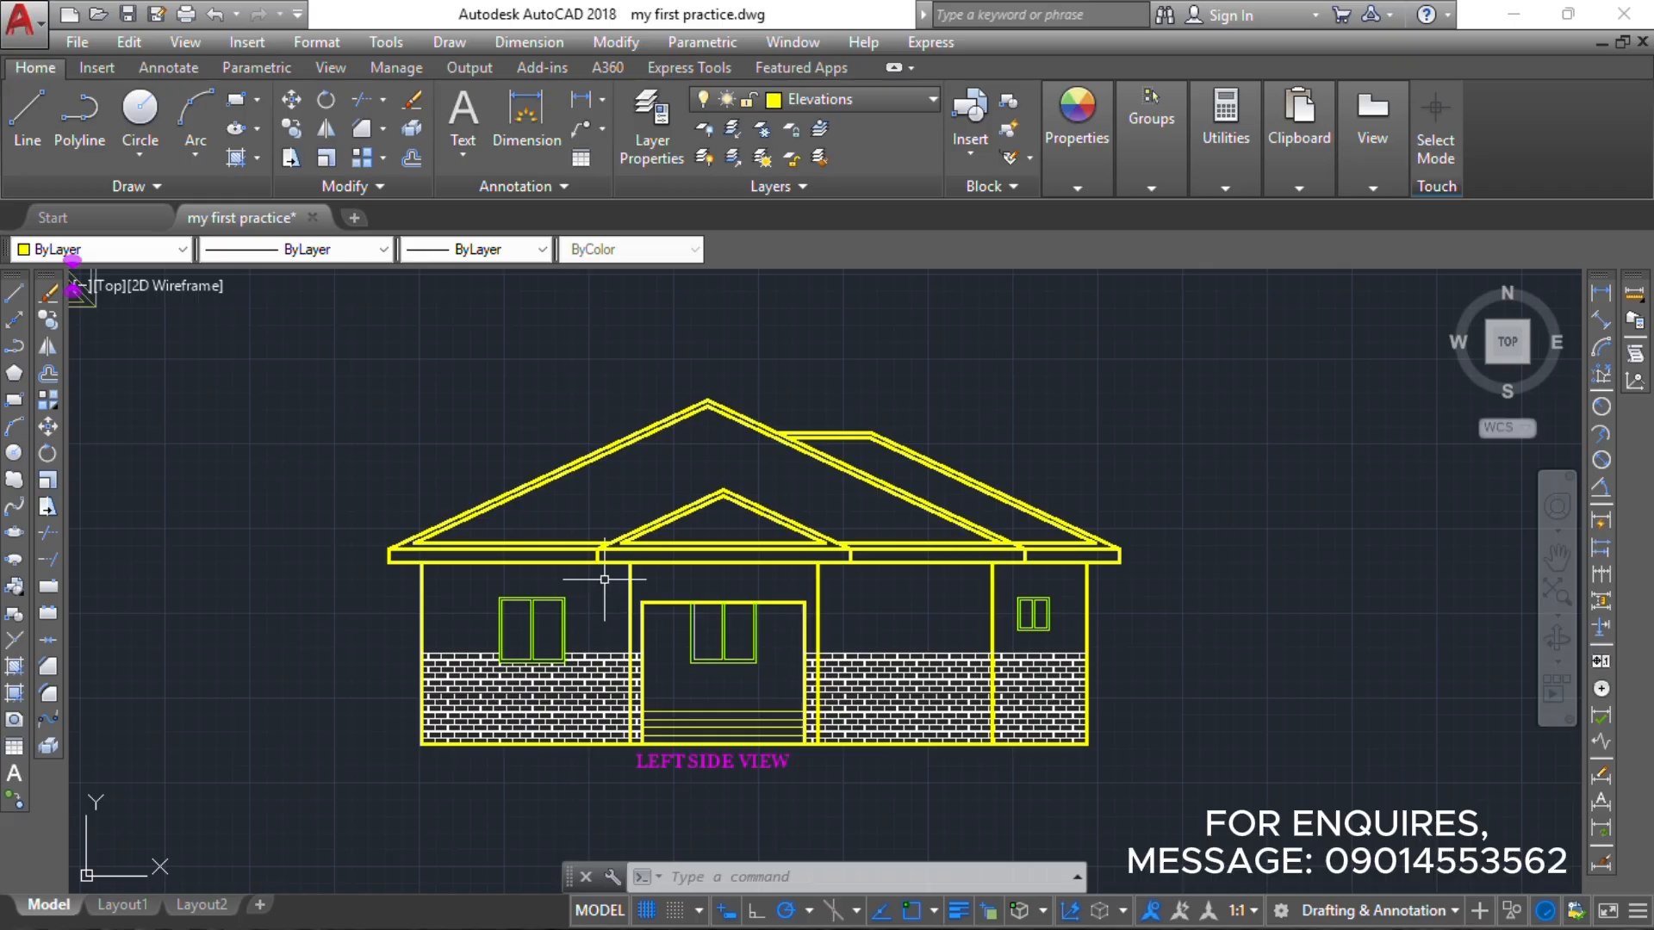
pyautogui.press('Return')
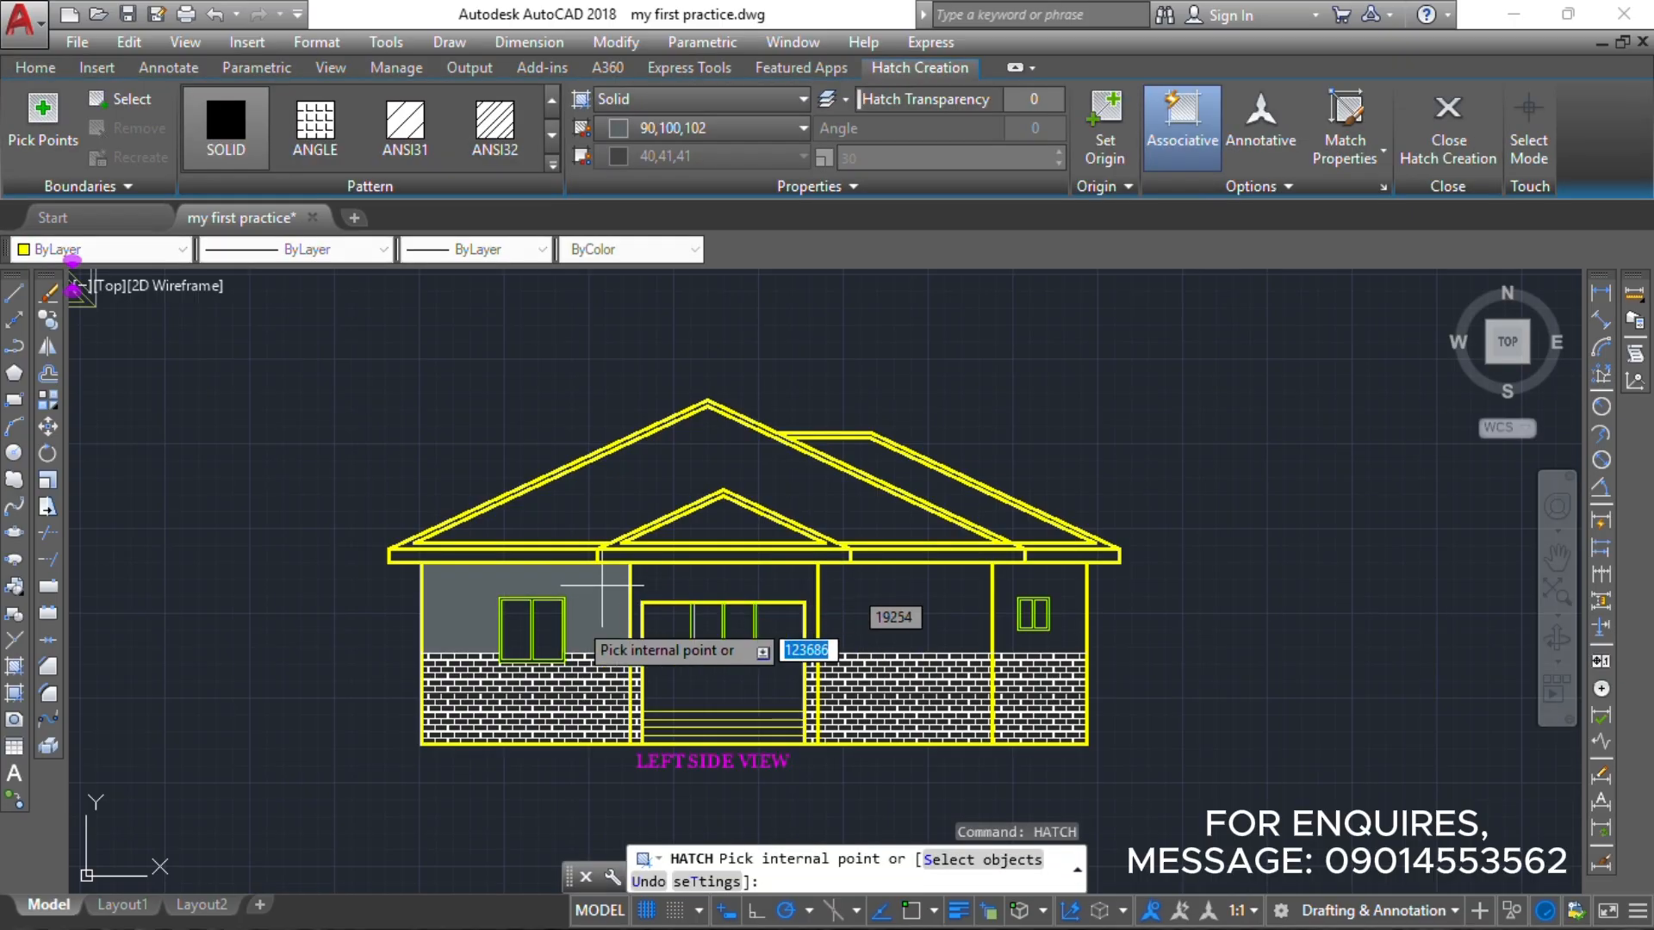
pyautogui.click(619, 579)
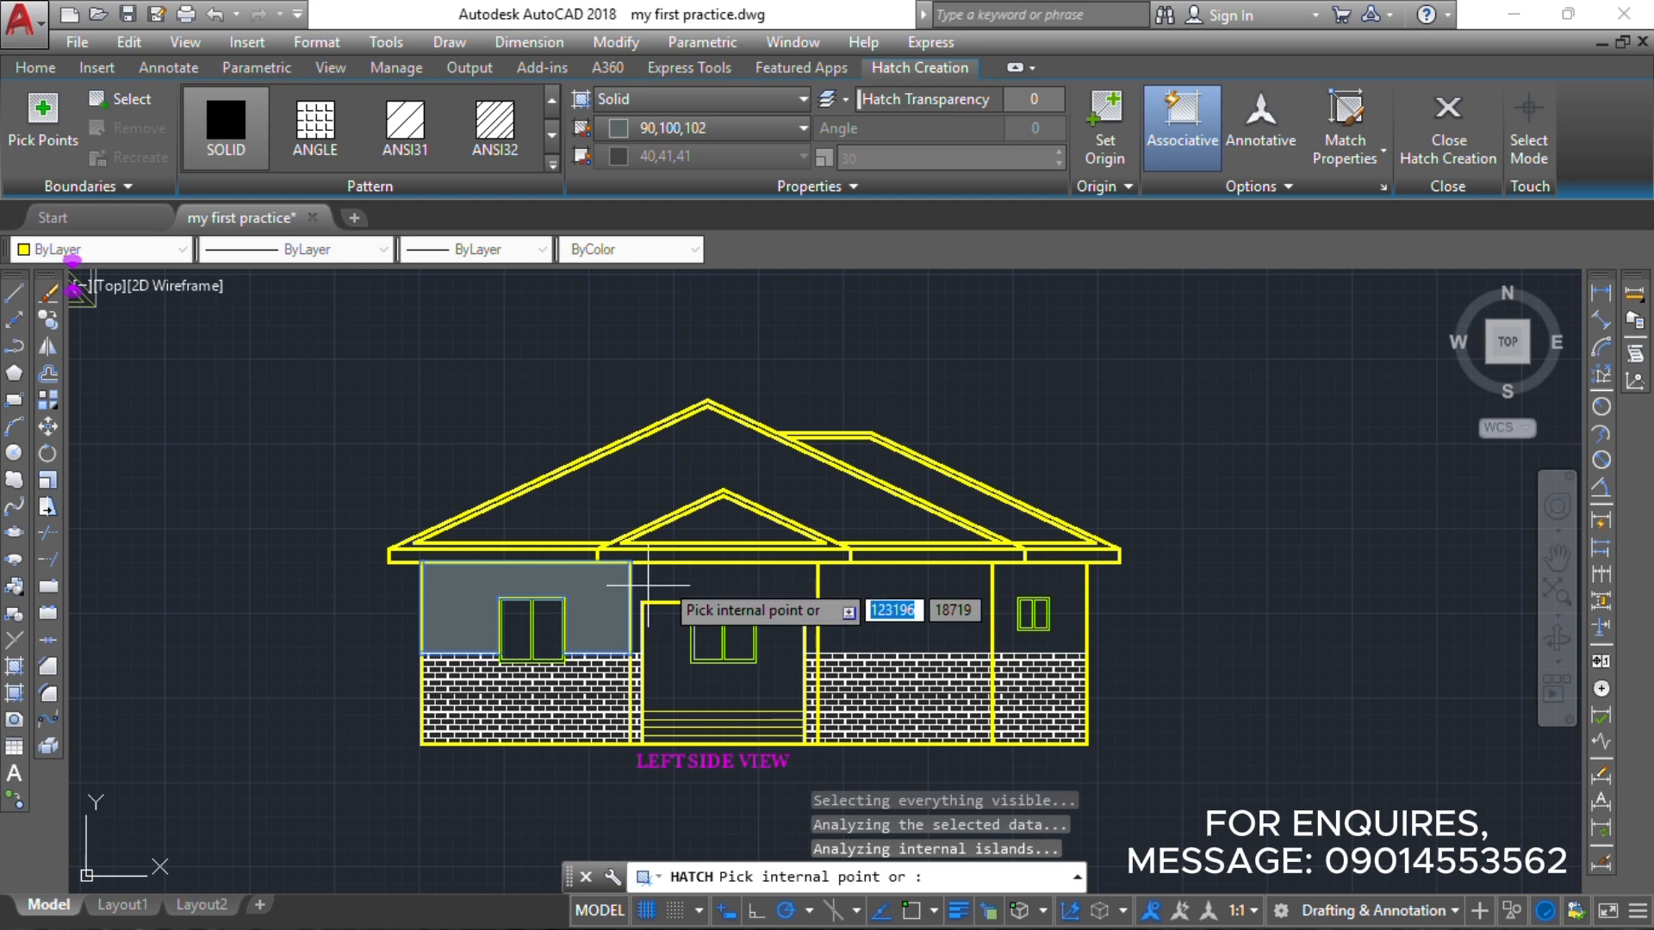
pyautogui.click(679, 576)
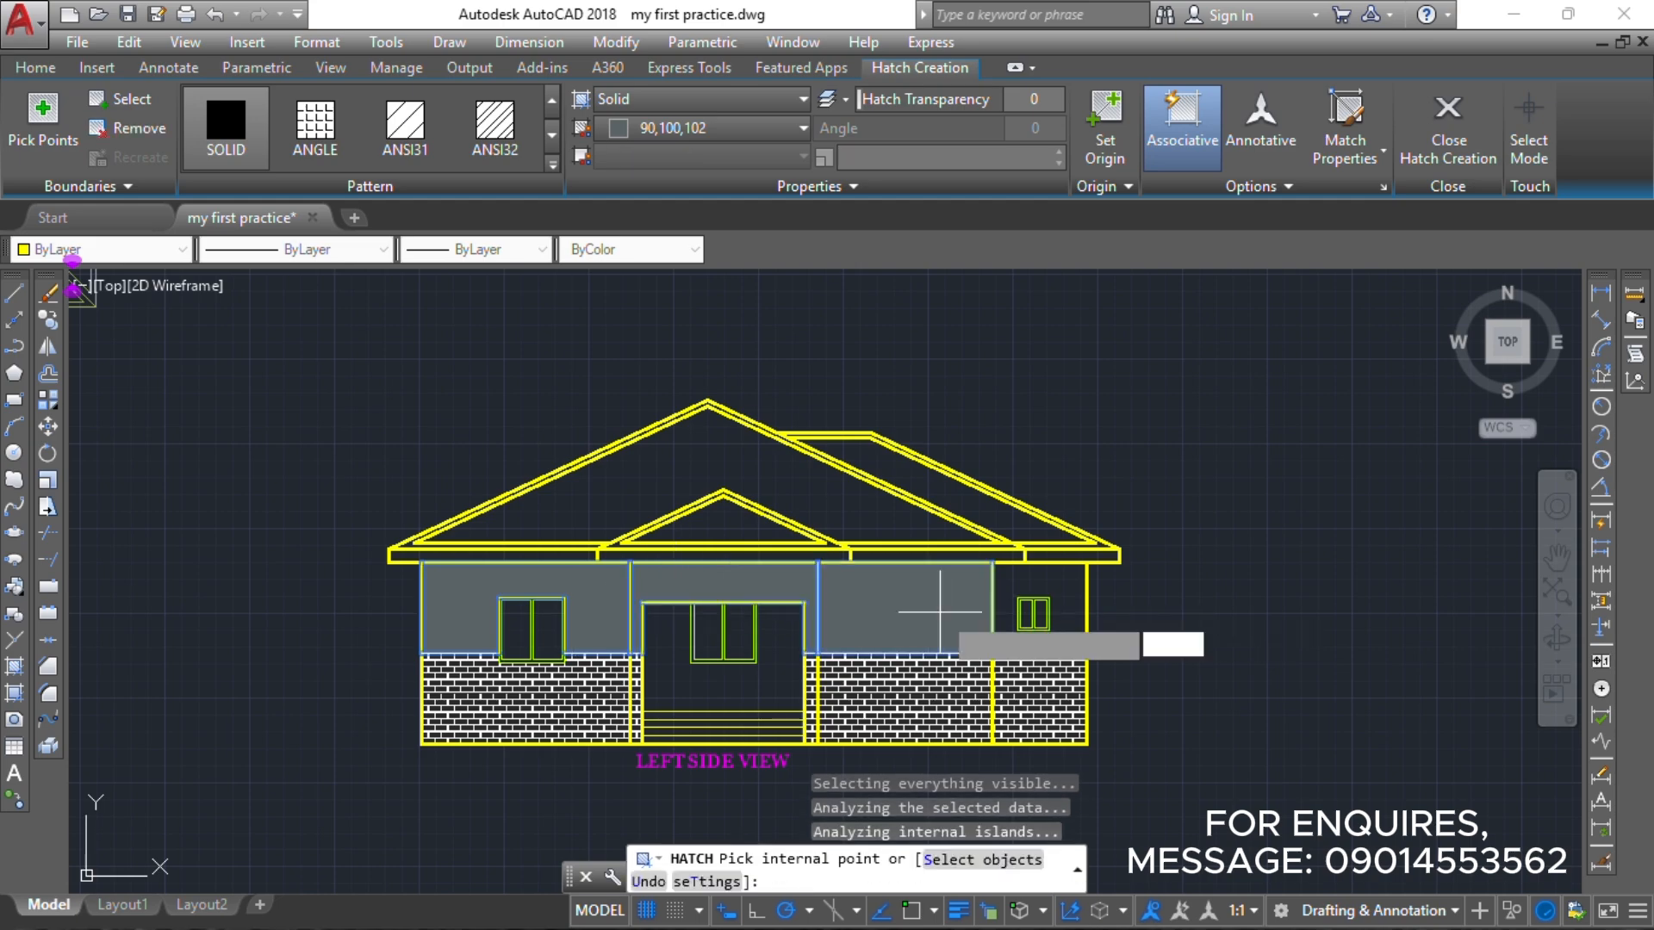
pyautogui.click(973, 605)
pyautogui.click(1070, 575)
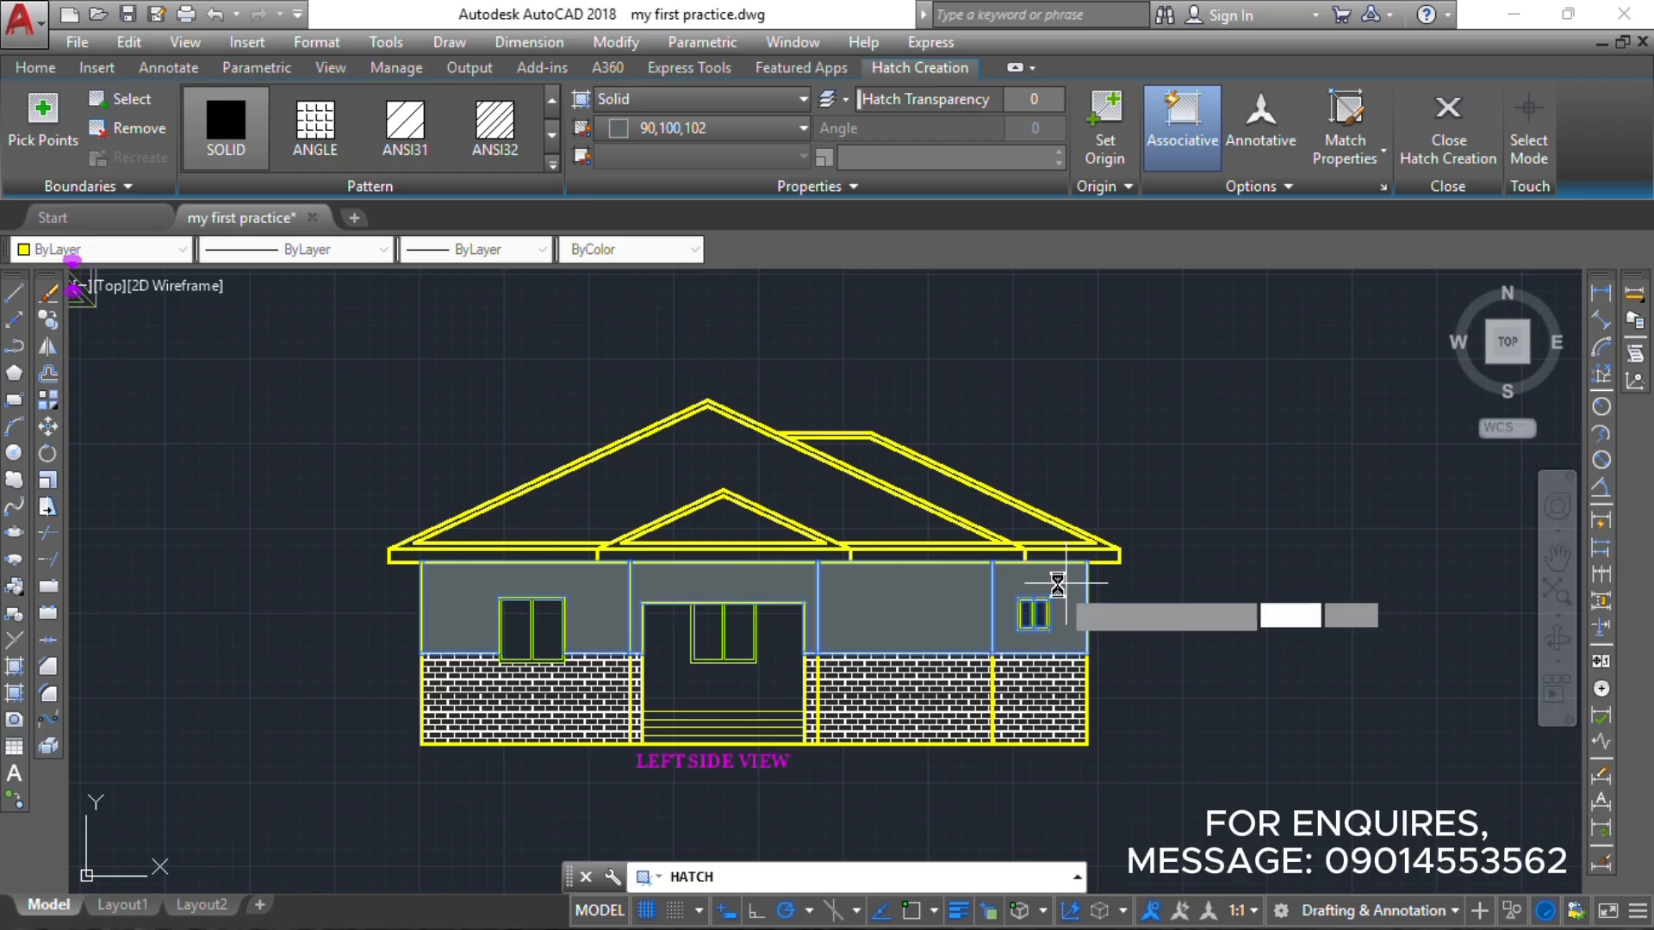
pyautogui.press('Return')
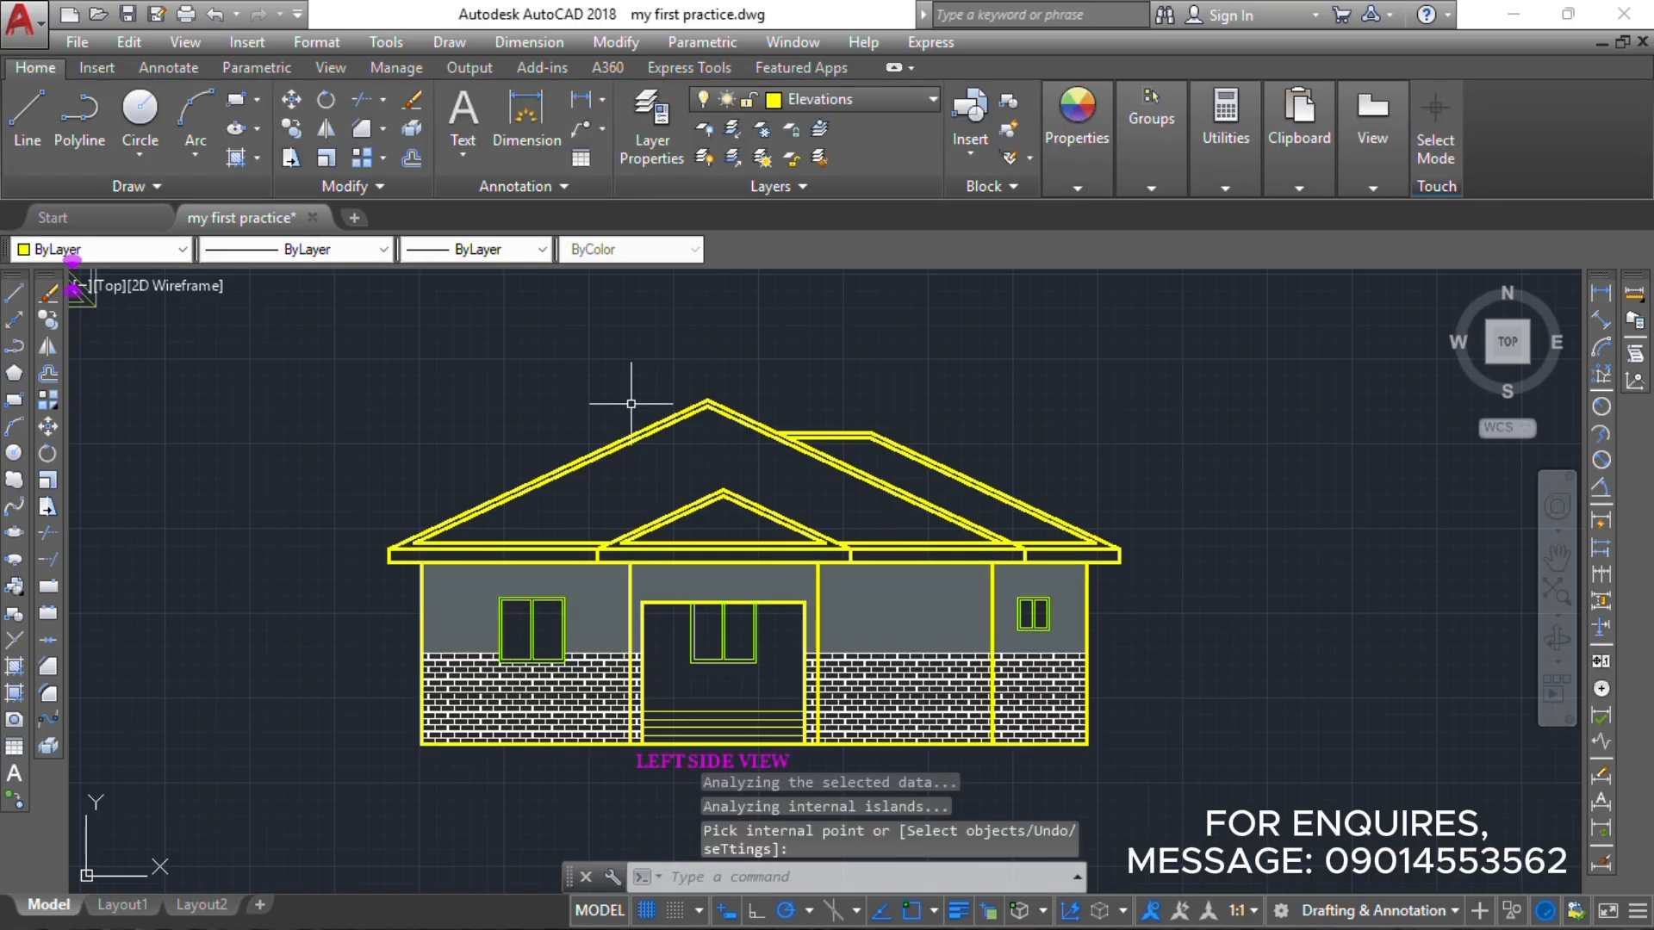
# Hatch the four fascia sections beneath the roof with a solid fill in ByBlock colour.
pyautogui.press('Return')
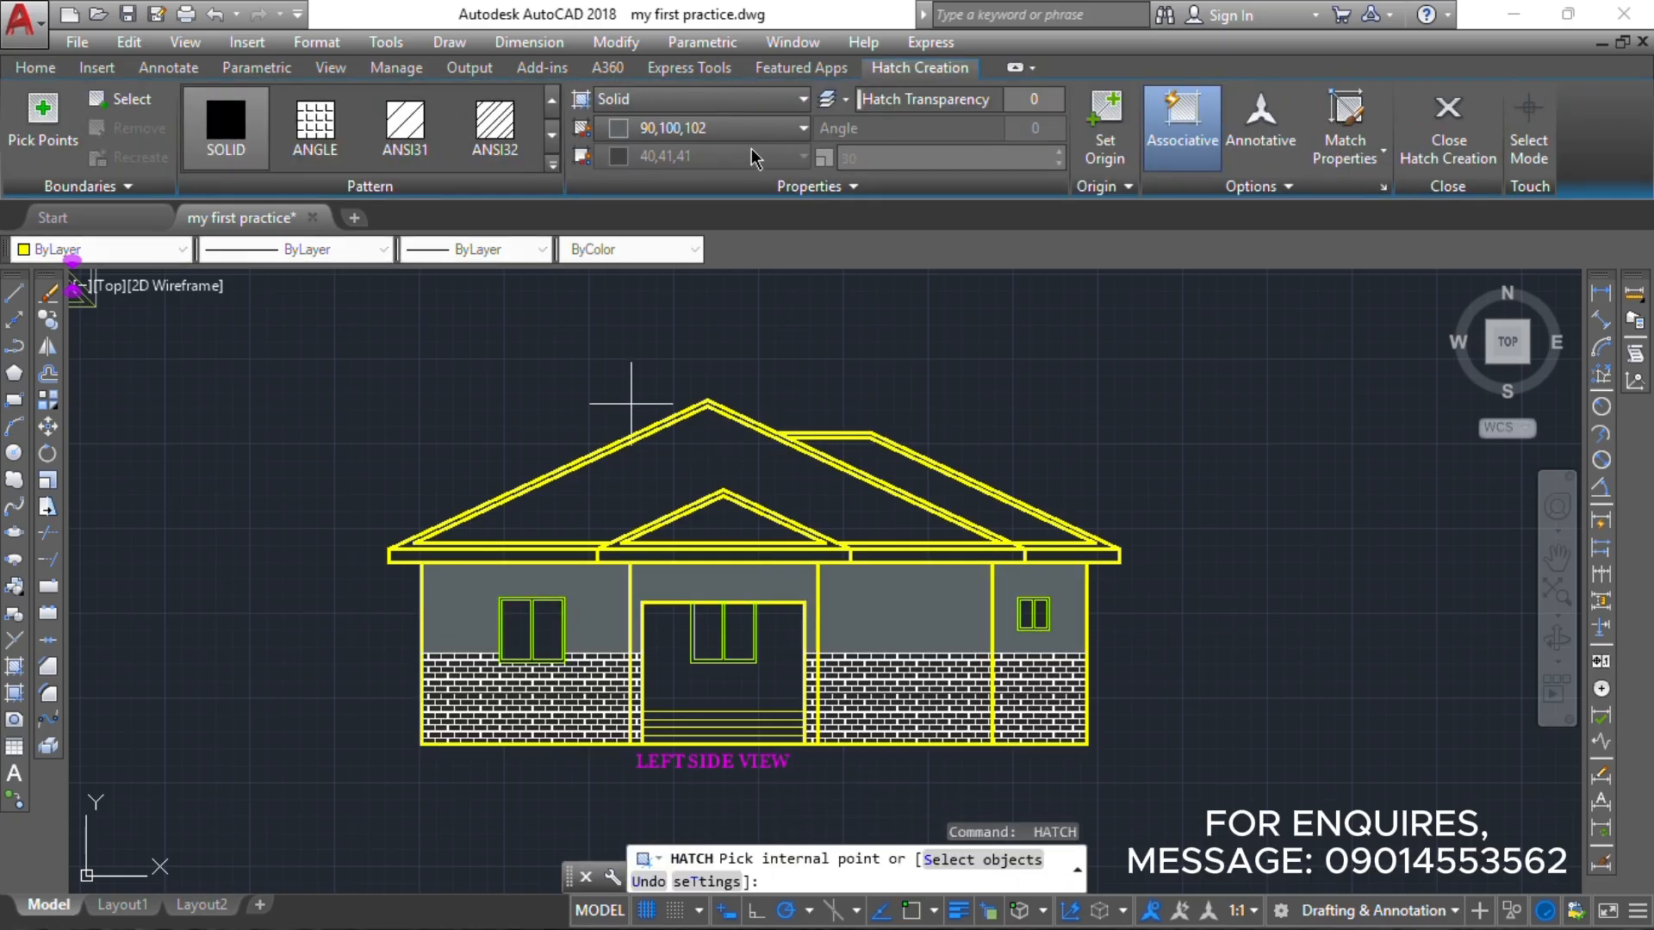
pyautogui.click(762, 128)
pyautogui.click(680, 185)
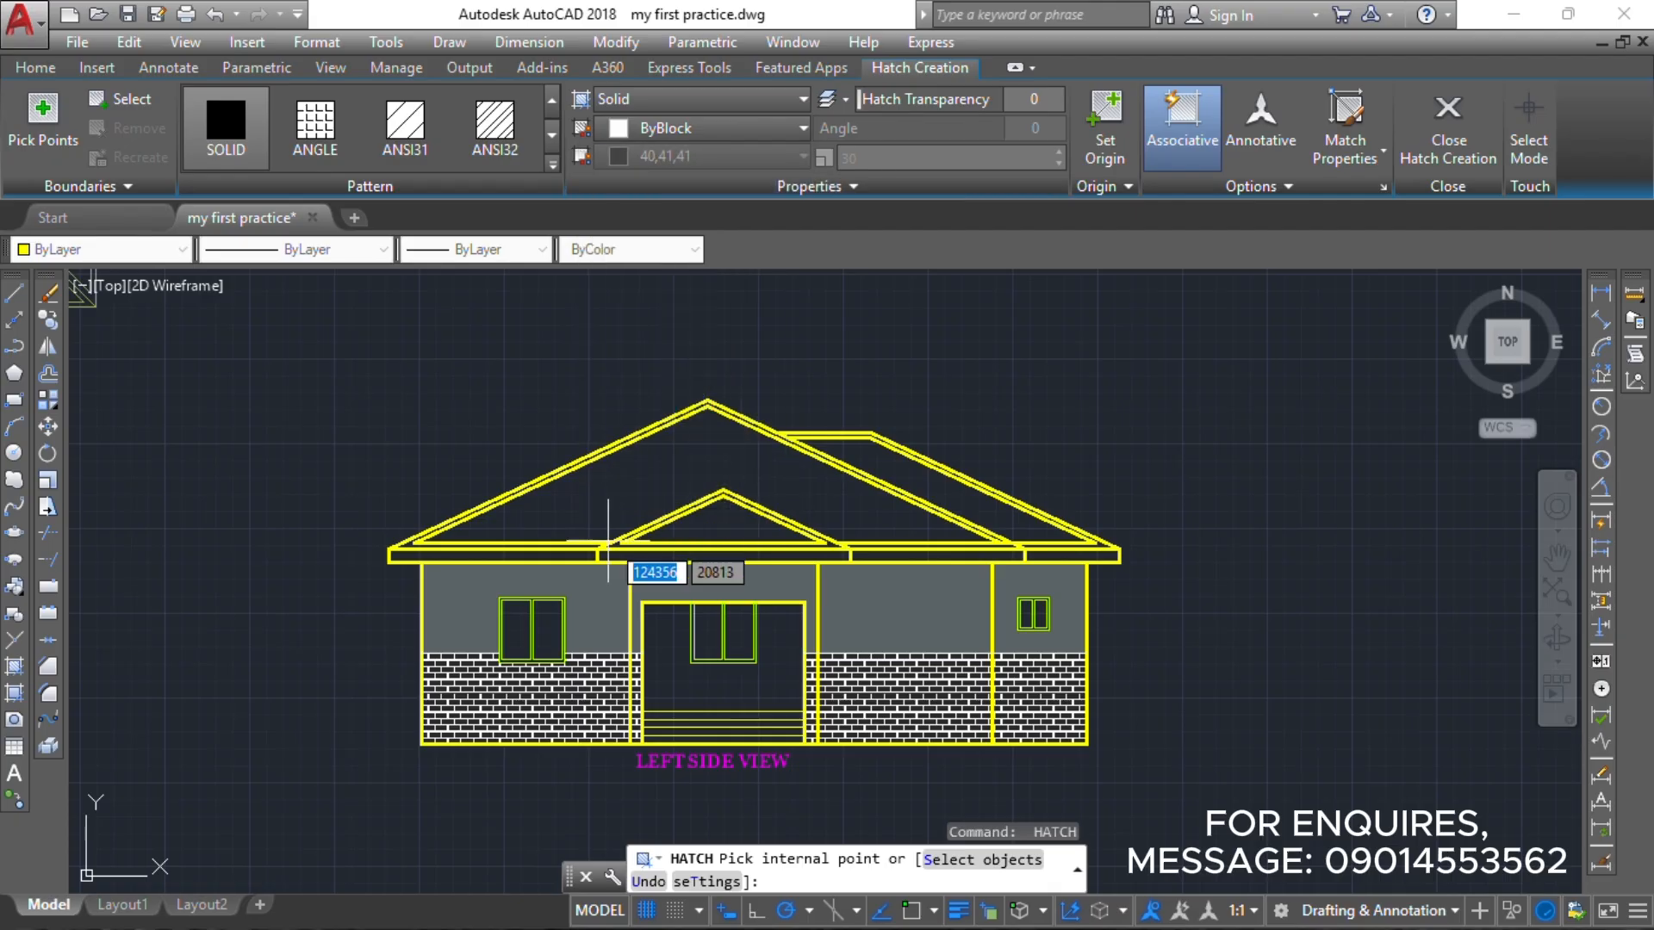
pyautogui.scroll(2, 582, 562)
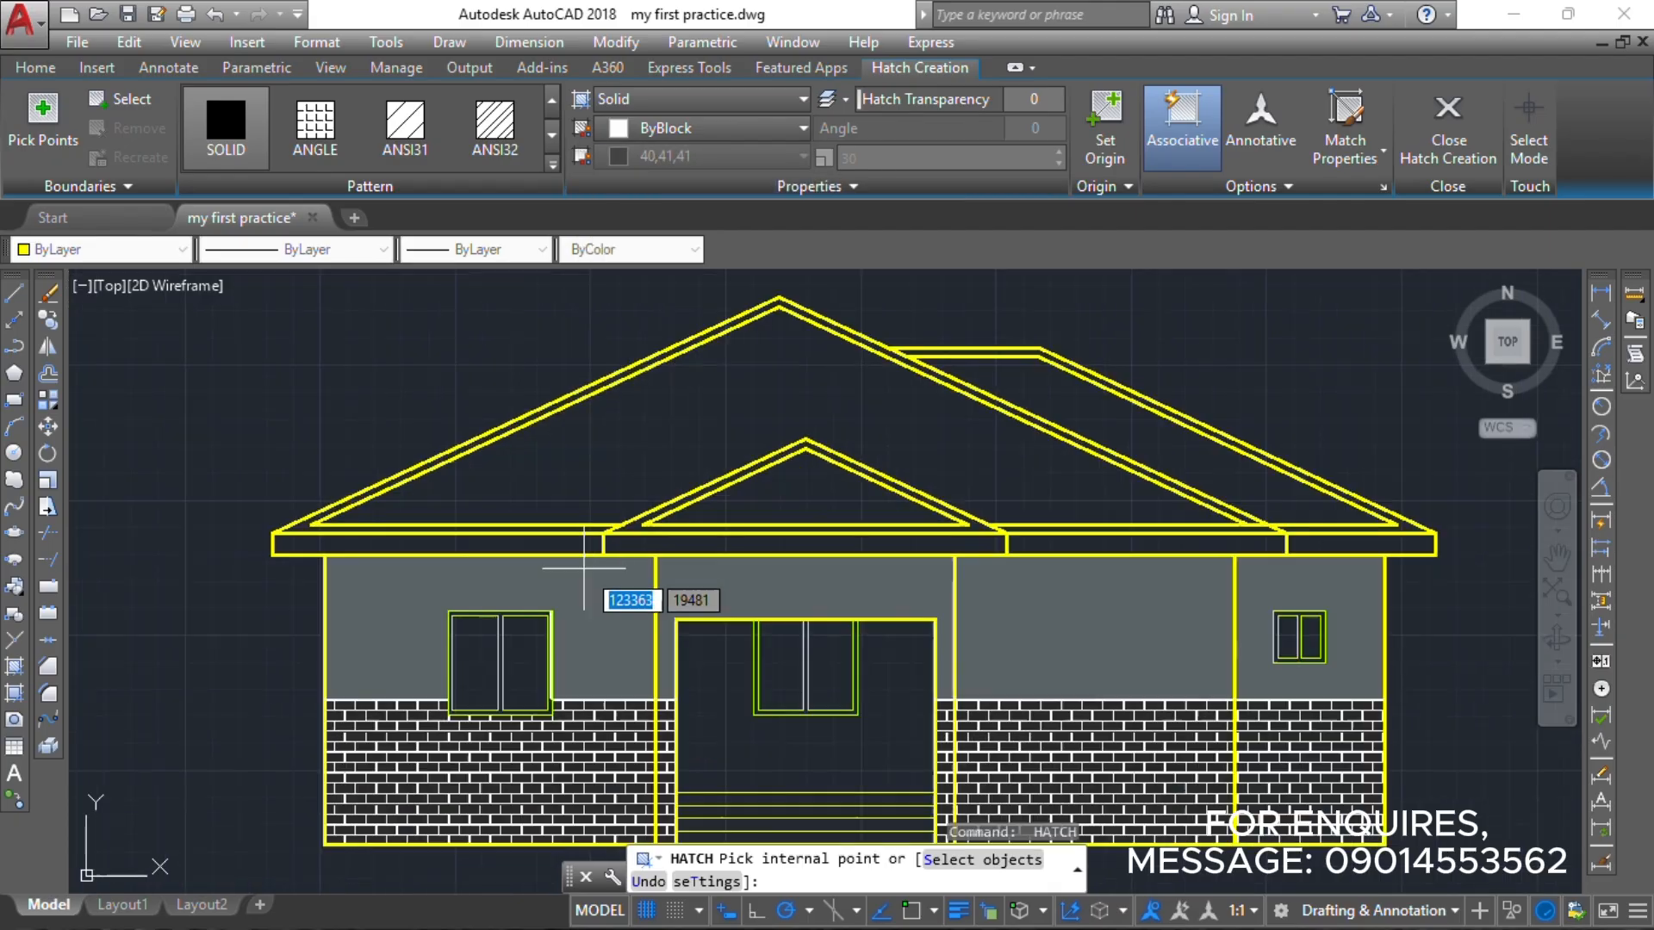
pyautogui.click(430, 545)
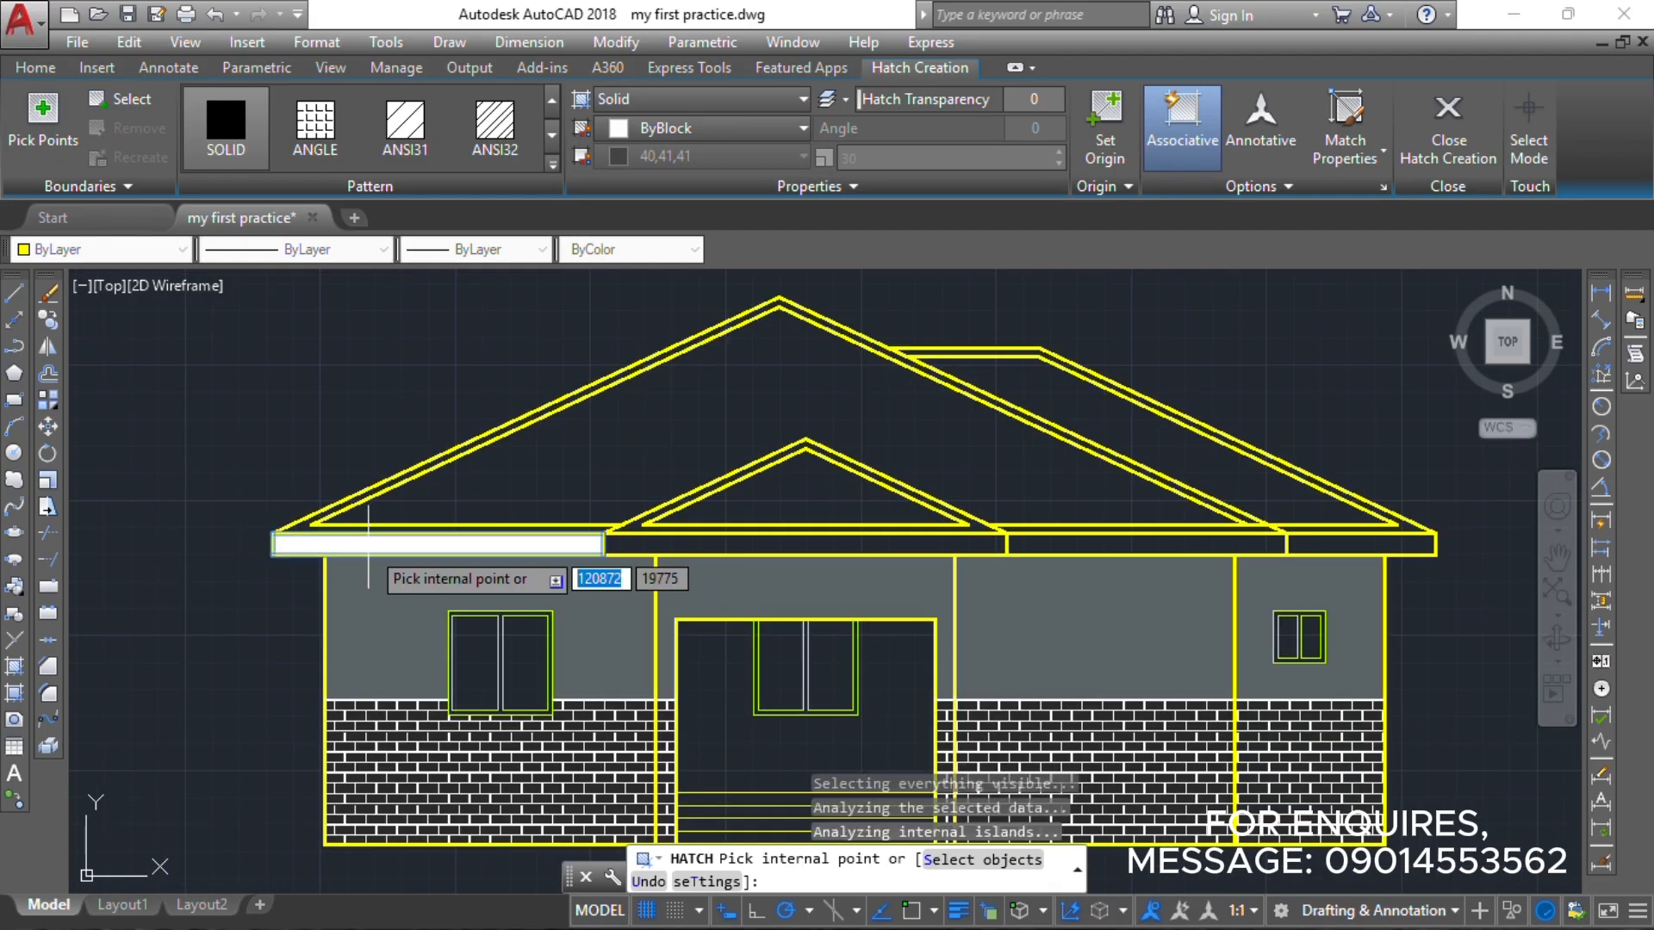
pyautogui.click(817, 542)
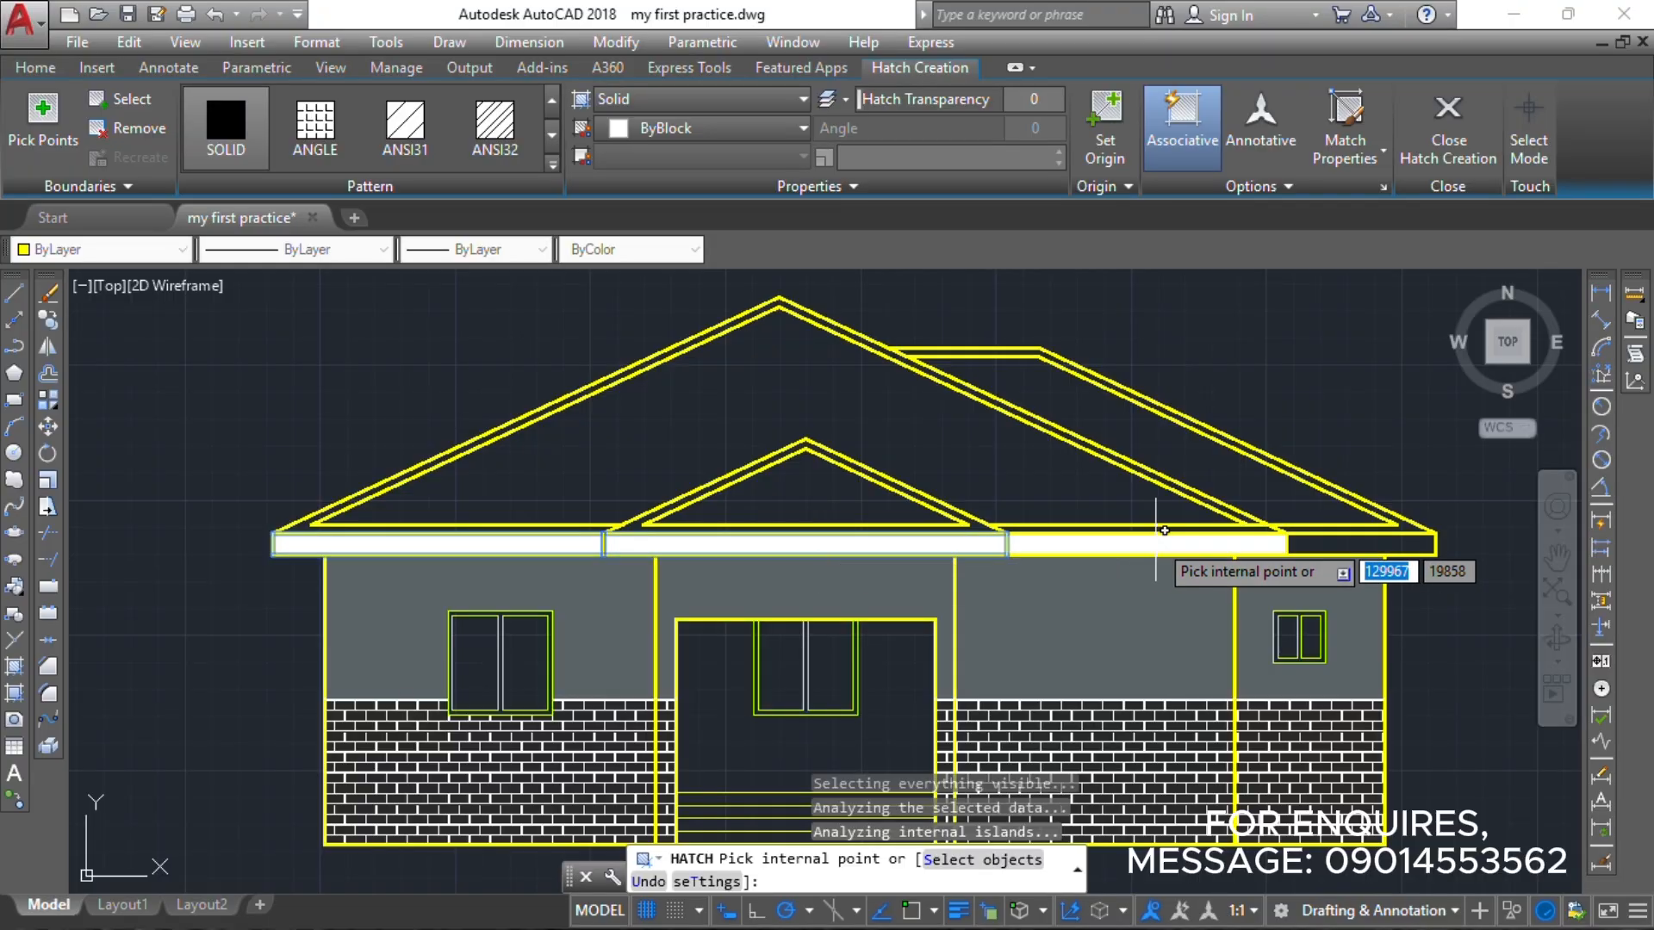
pyautogui.click(1159, 543)
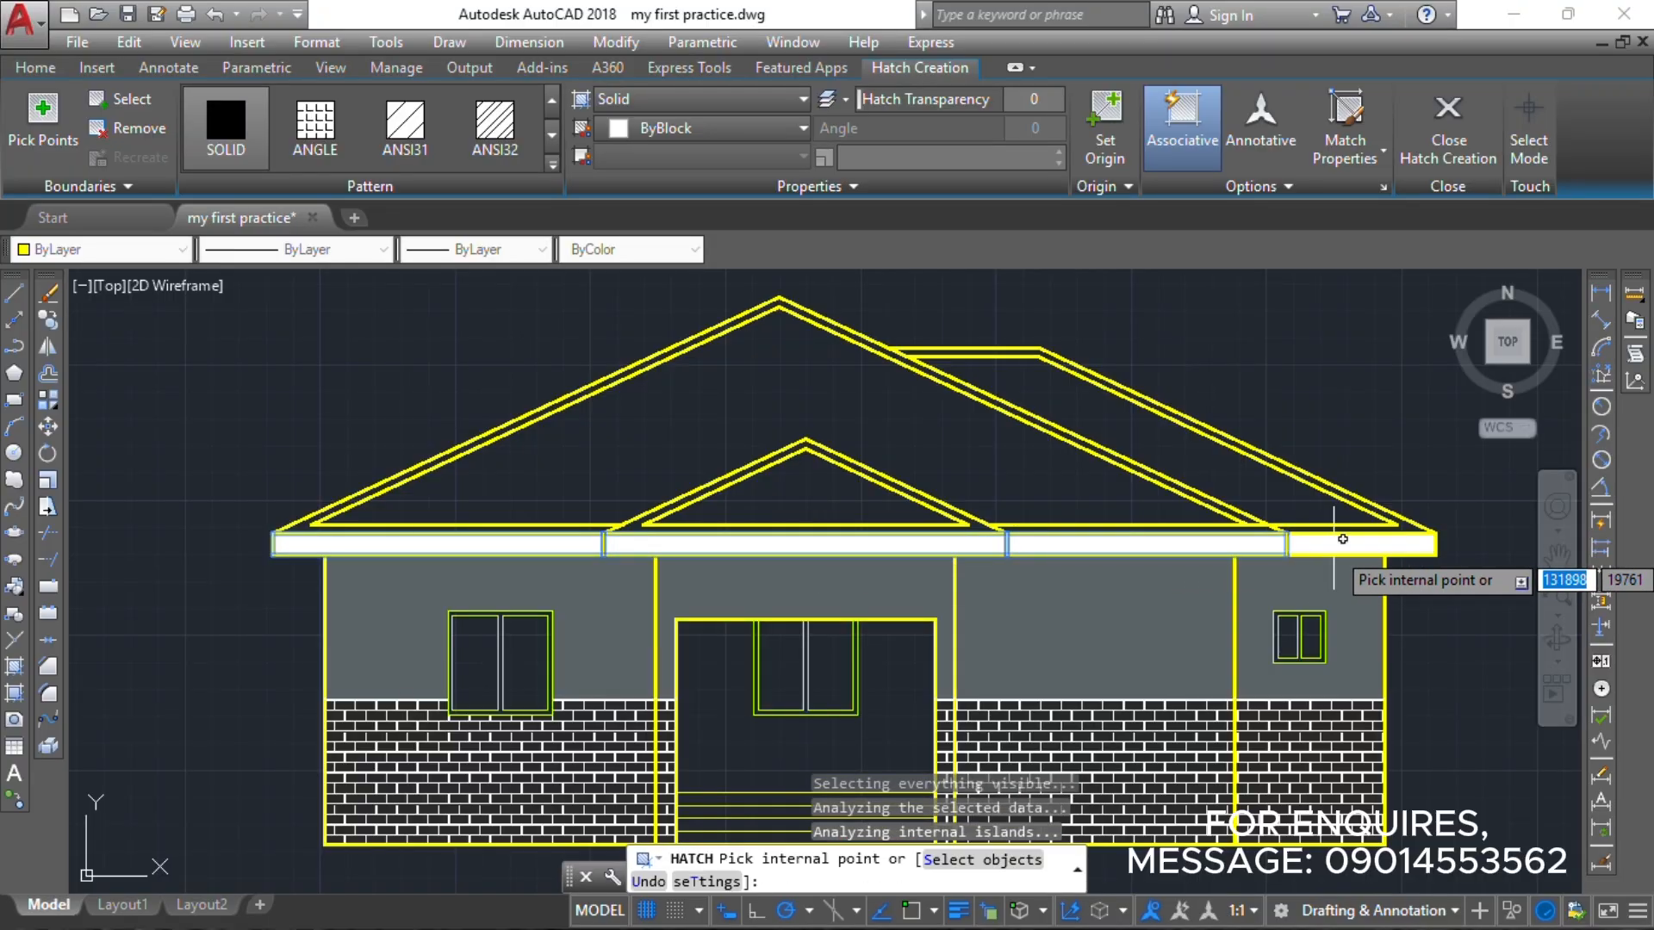
pyautogui.click(1359, 544)
pyautogui.press('Return')
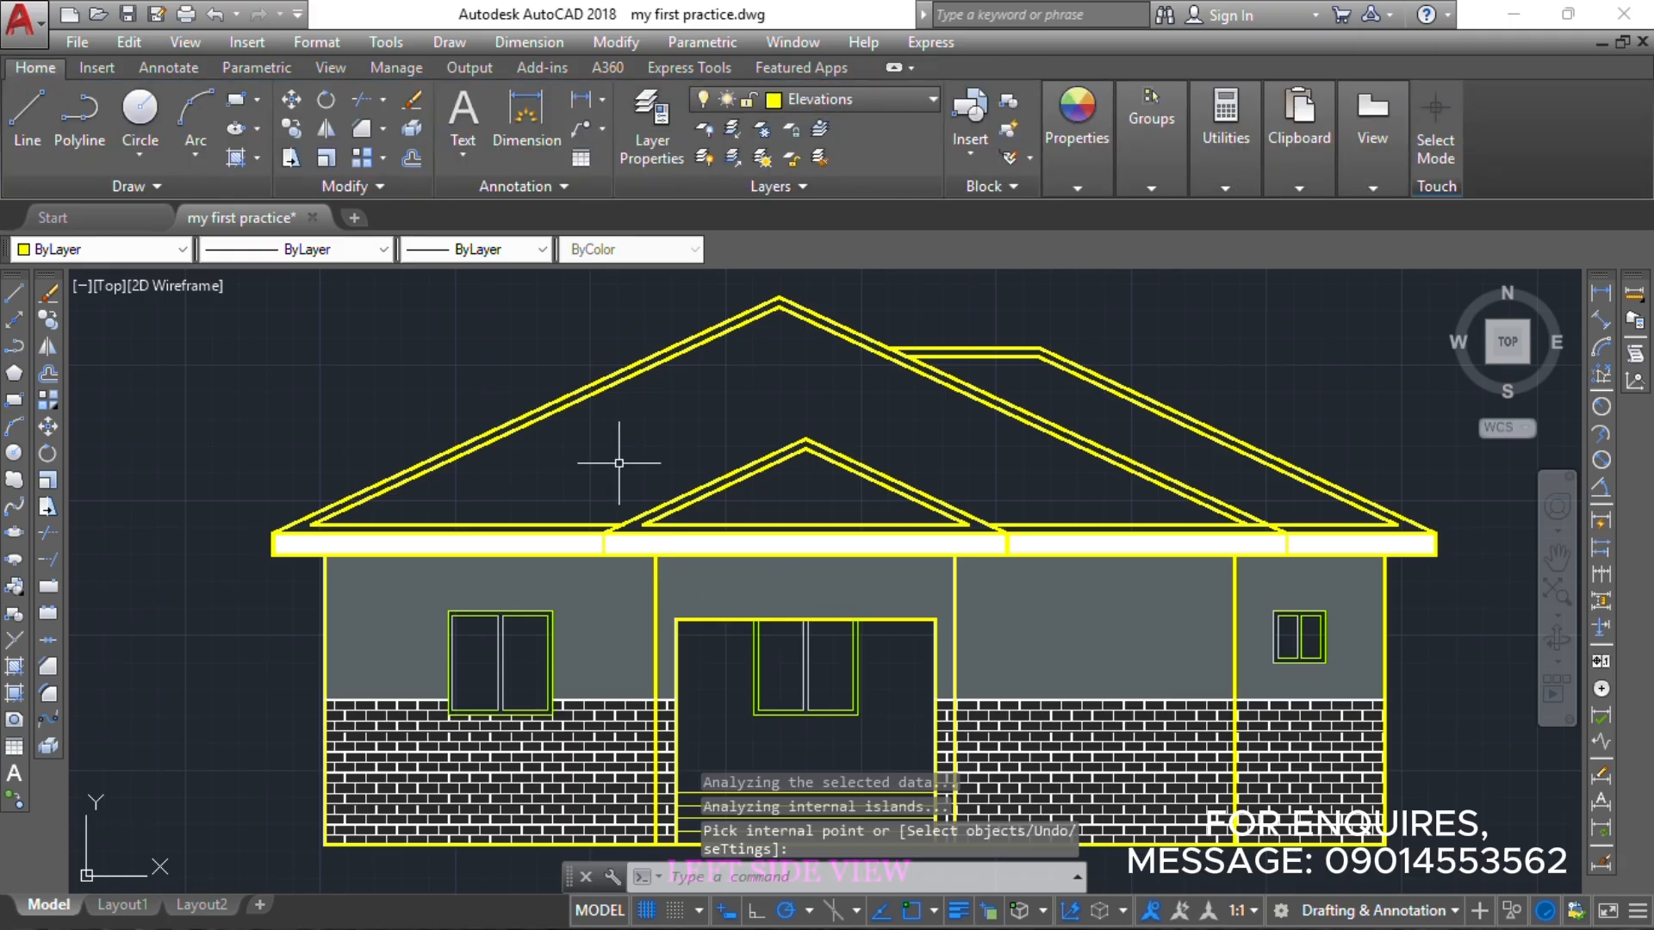
# Trim the short horizontal segment between the two right-hand rafter lines at the foot of the main gable.
pyautogui.moveTo(609, 461)
pyautogui.mouseDown(button='middle')
pyautogui.moveTo(491, 454)
pyautogui.moveTo(465, 470)
pyautogui.mouseUp(button='middle')
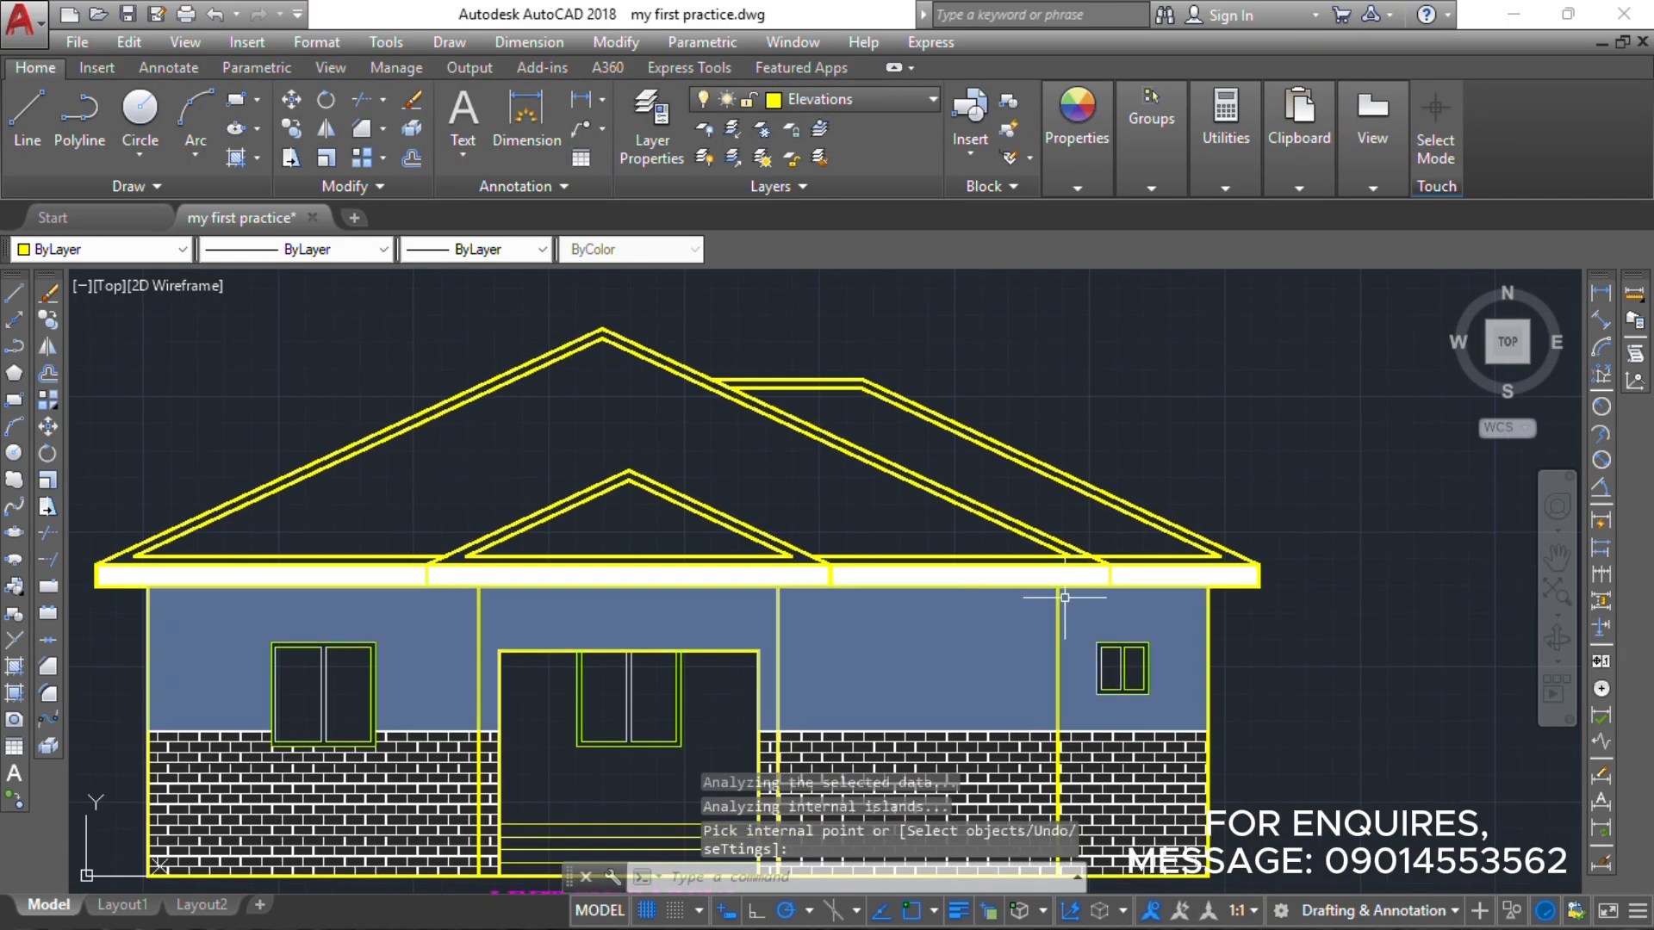
pyautogui.scroll(2, 1080, 565)
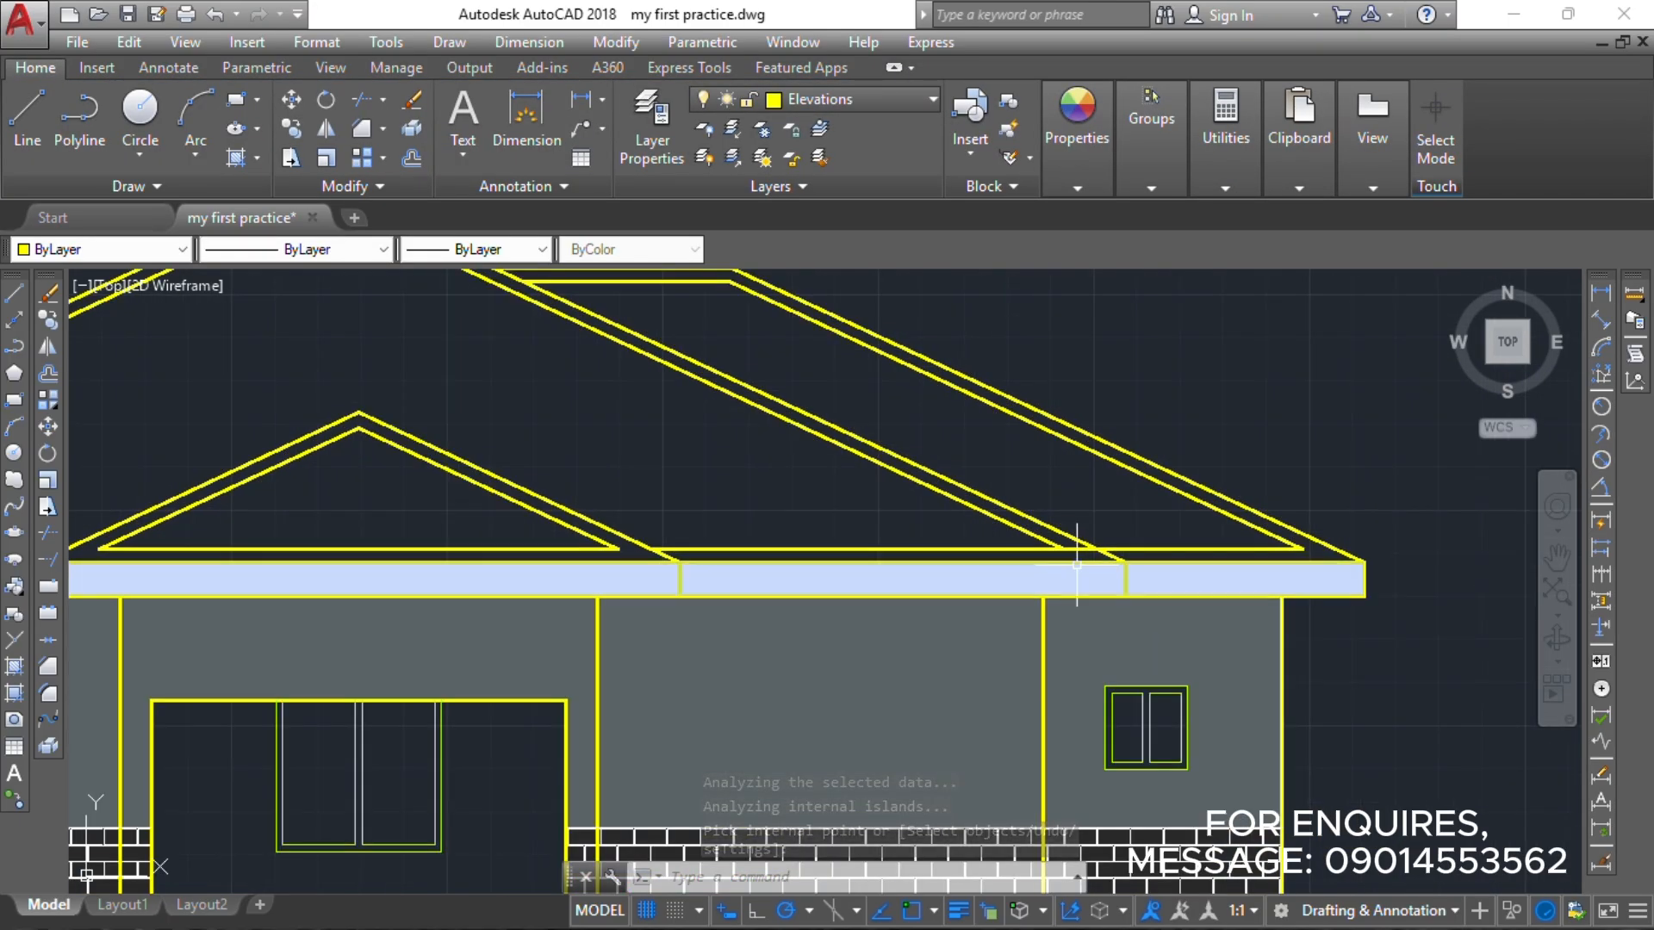
pyautogui.write('tr')
pyautogui.press('Return')
pyautogui.press('Return')
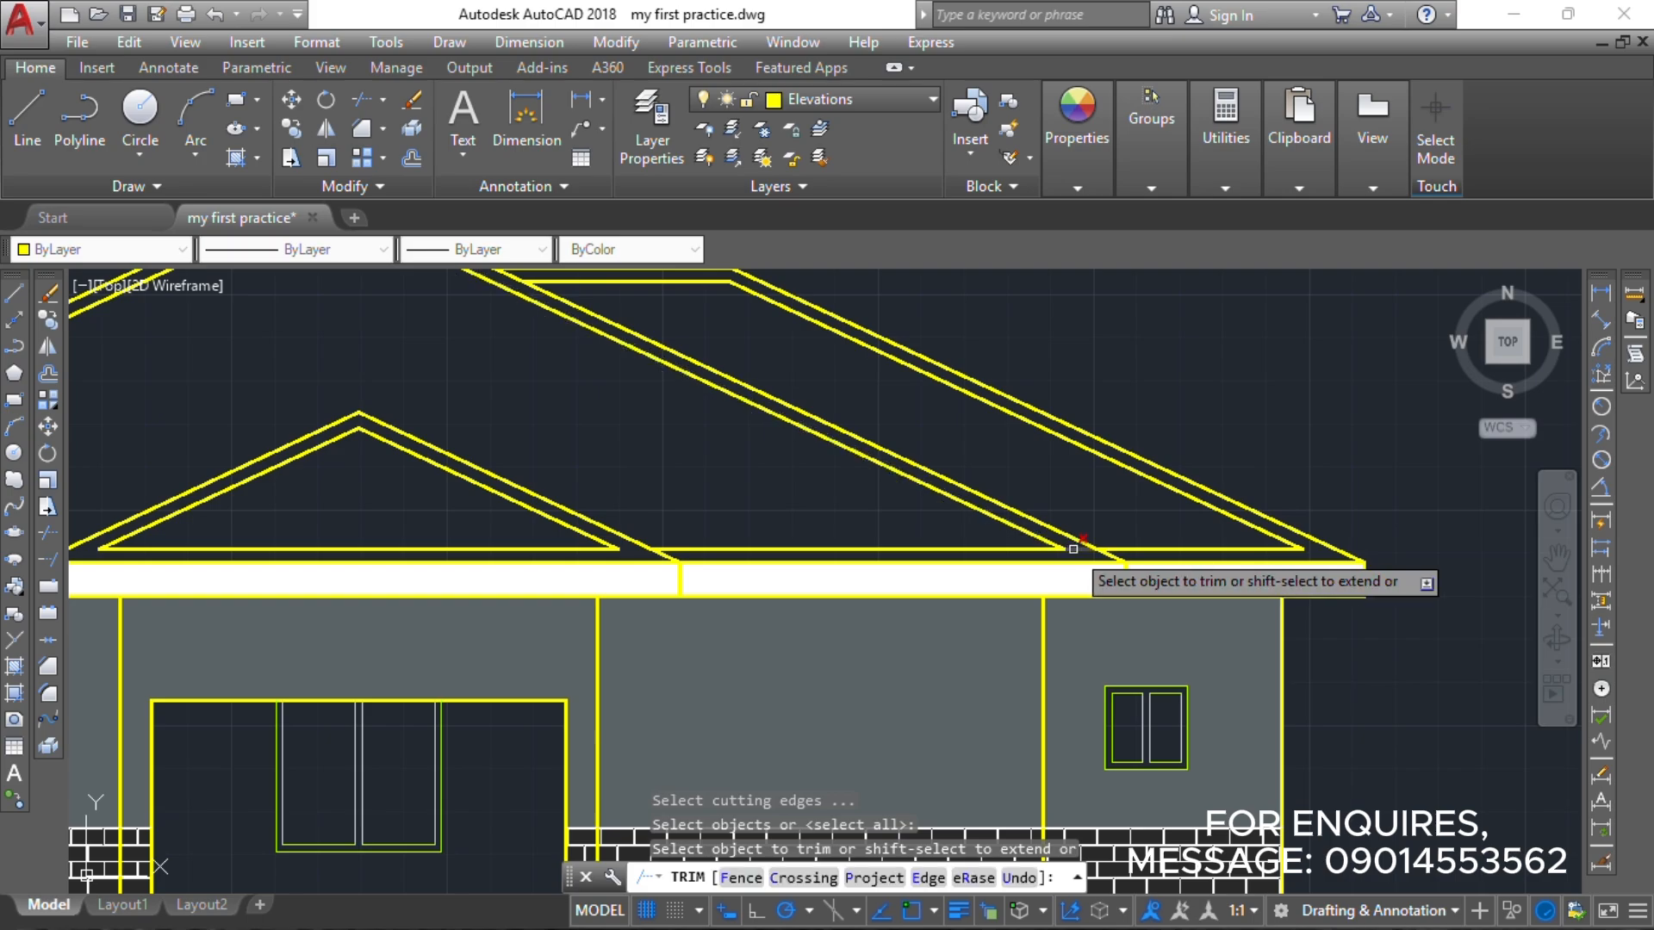
pyautogui.click(1075, 548)
pyautogui.press('Escape')
pyautogui.press('Escape')
pyautogui.press('Escape')
pyautogui.moveTo(789, 473); pyautogui.dragTo(1092, 544, button='middle')
pyautogui.scroll(-2, 1096, 547)
pyautogui.scroll(2, 946, 549)
pyautogui.scroll(-1, 954, 510)
pyautogui.moveTo(939, 515); pyautogui.dragTo(935, 517, button='middle')
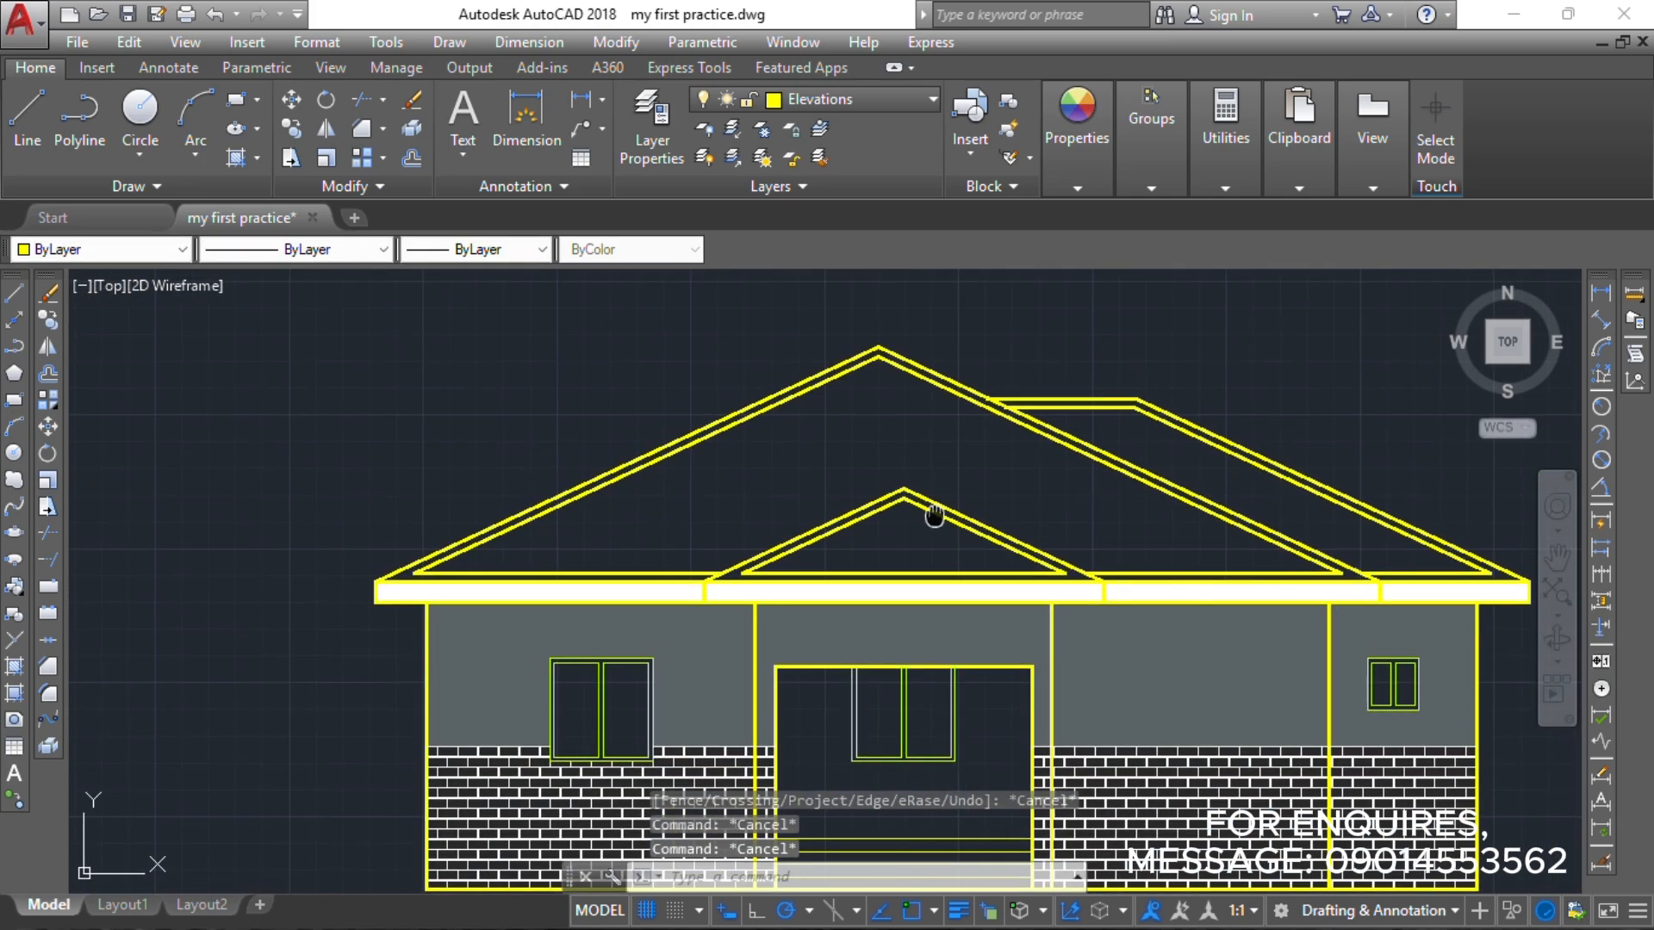
pyautogui.moveTo(722, 516); pyautogui.dragTo(350, 520, button='middle')
pyautogui.moveTo(602, 480); pyautogui.dragTo(766, 464, button='middle')
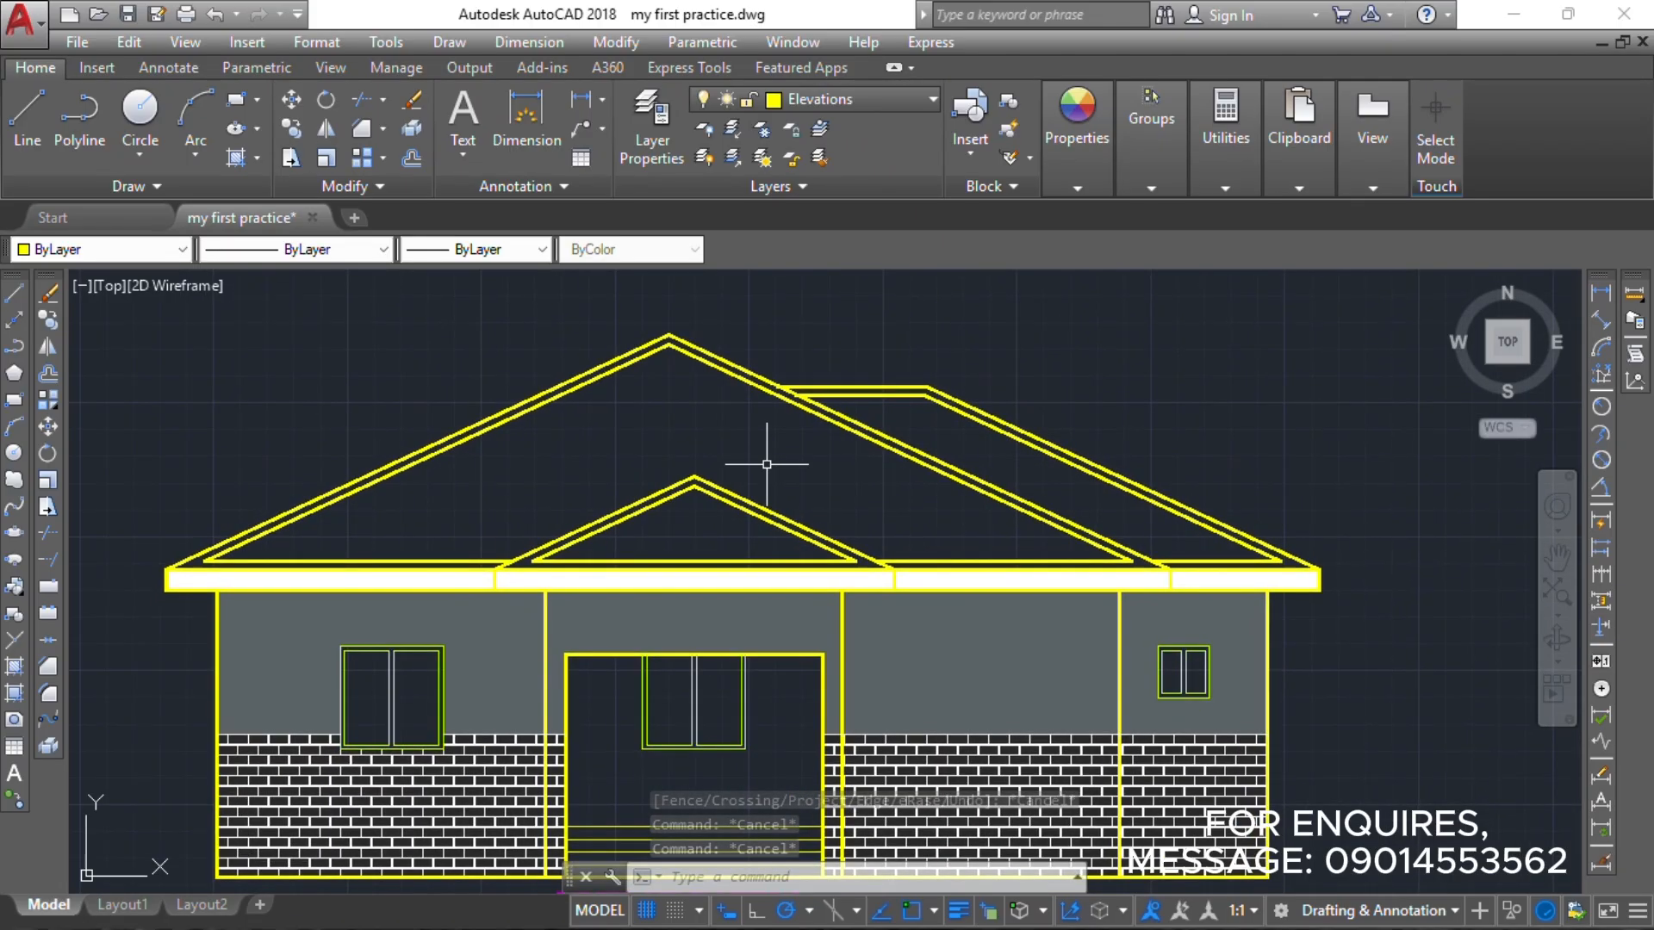
pyautogui.write('h')
pyautogui.press('Return')
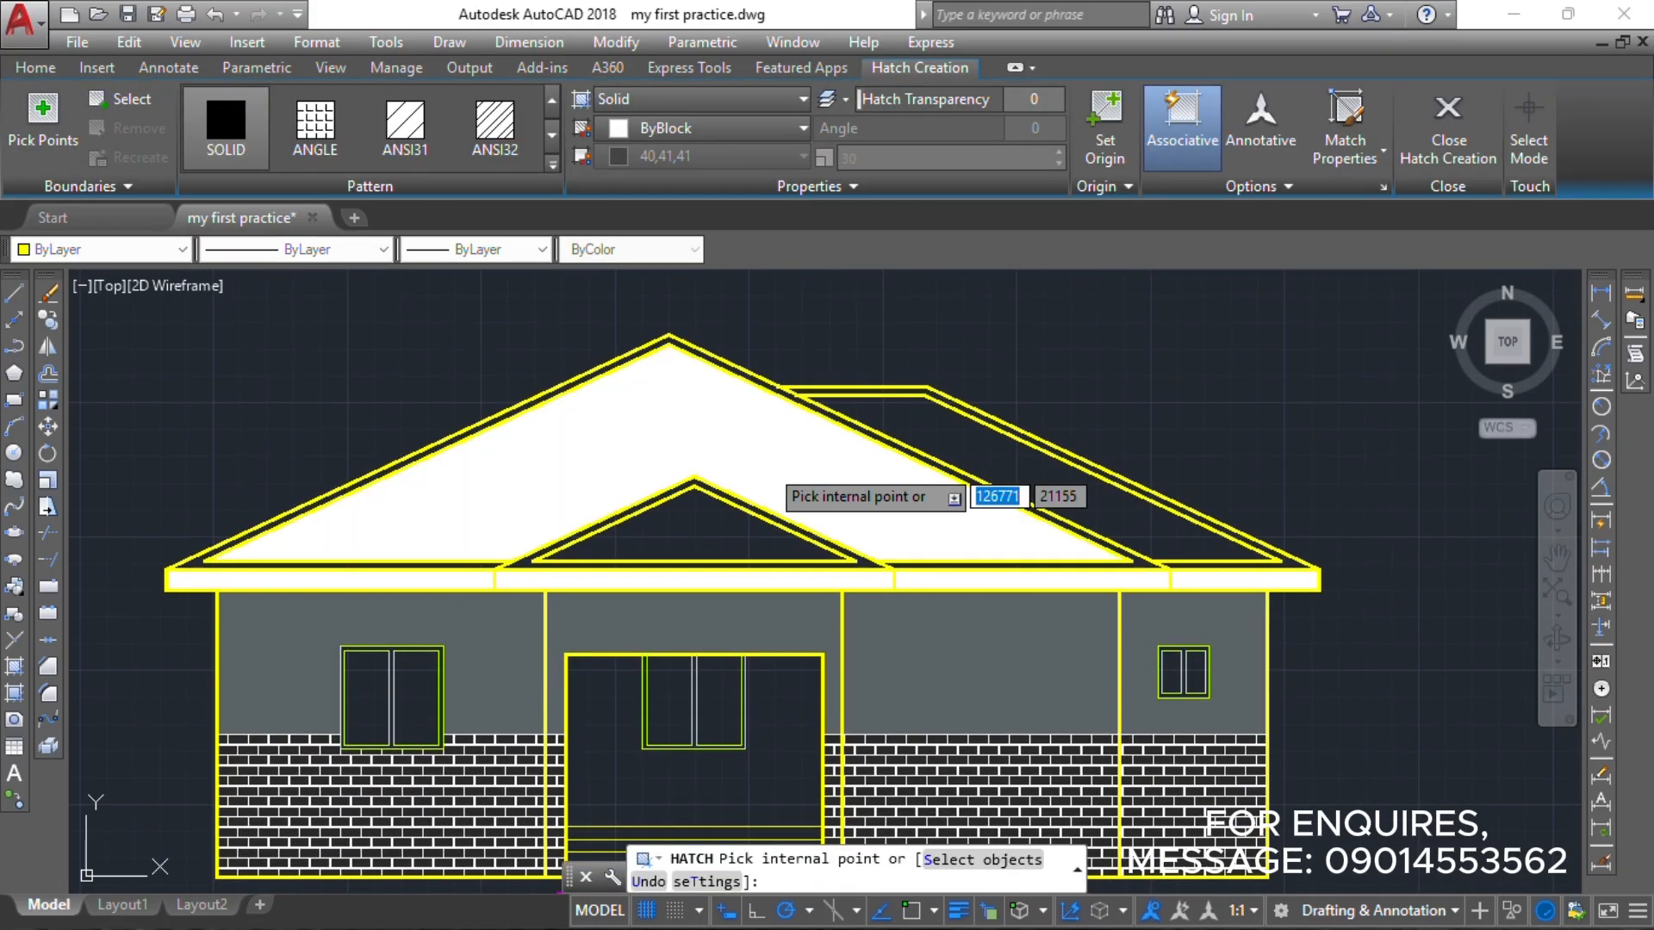
pyautogui.click(552, 164)
pyautogui.scroll(-5, 344, 366)
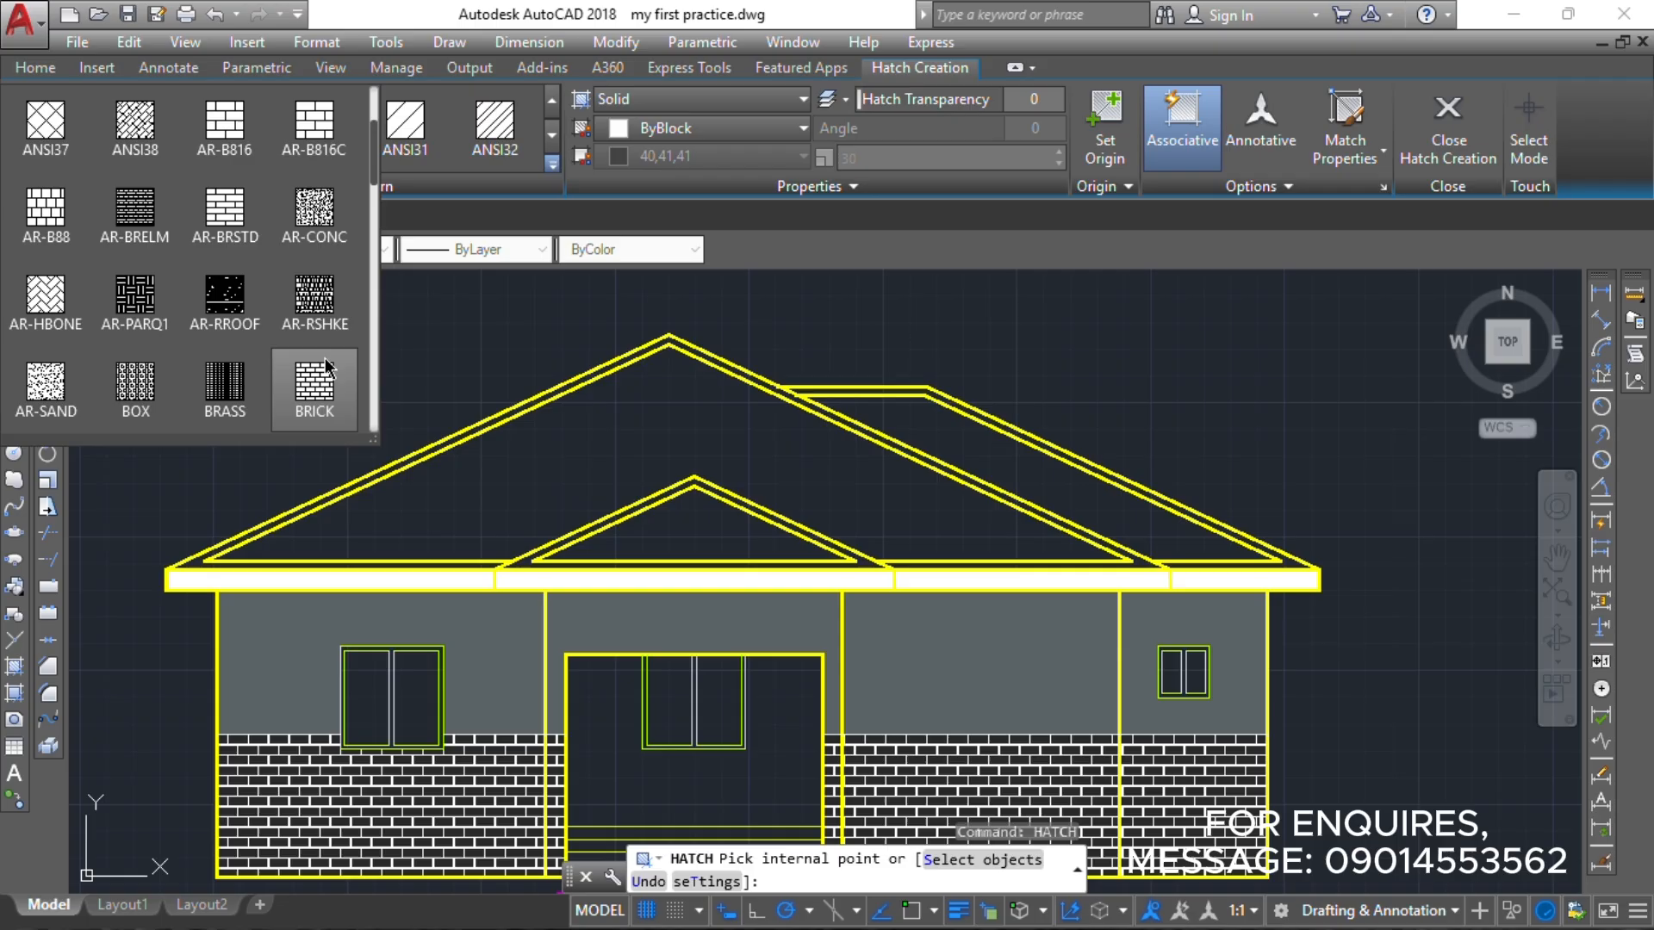
pyautogui.click(315, 297)
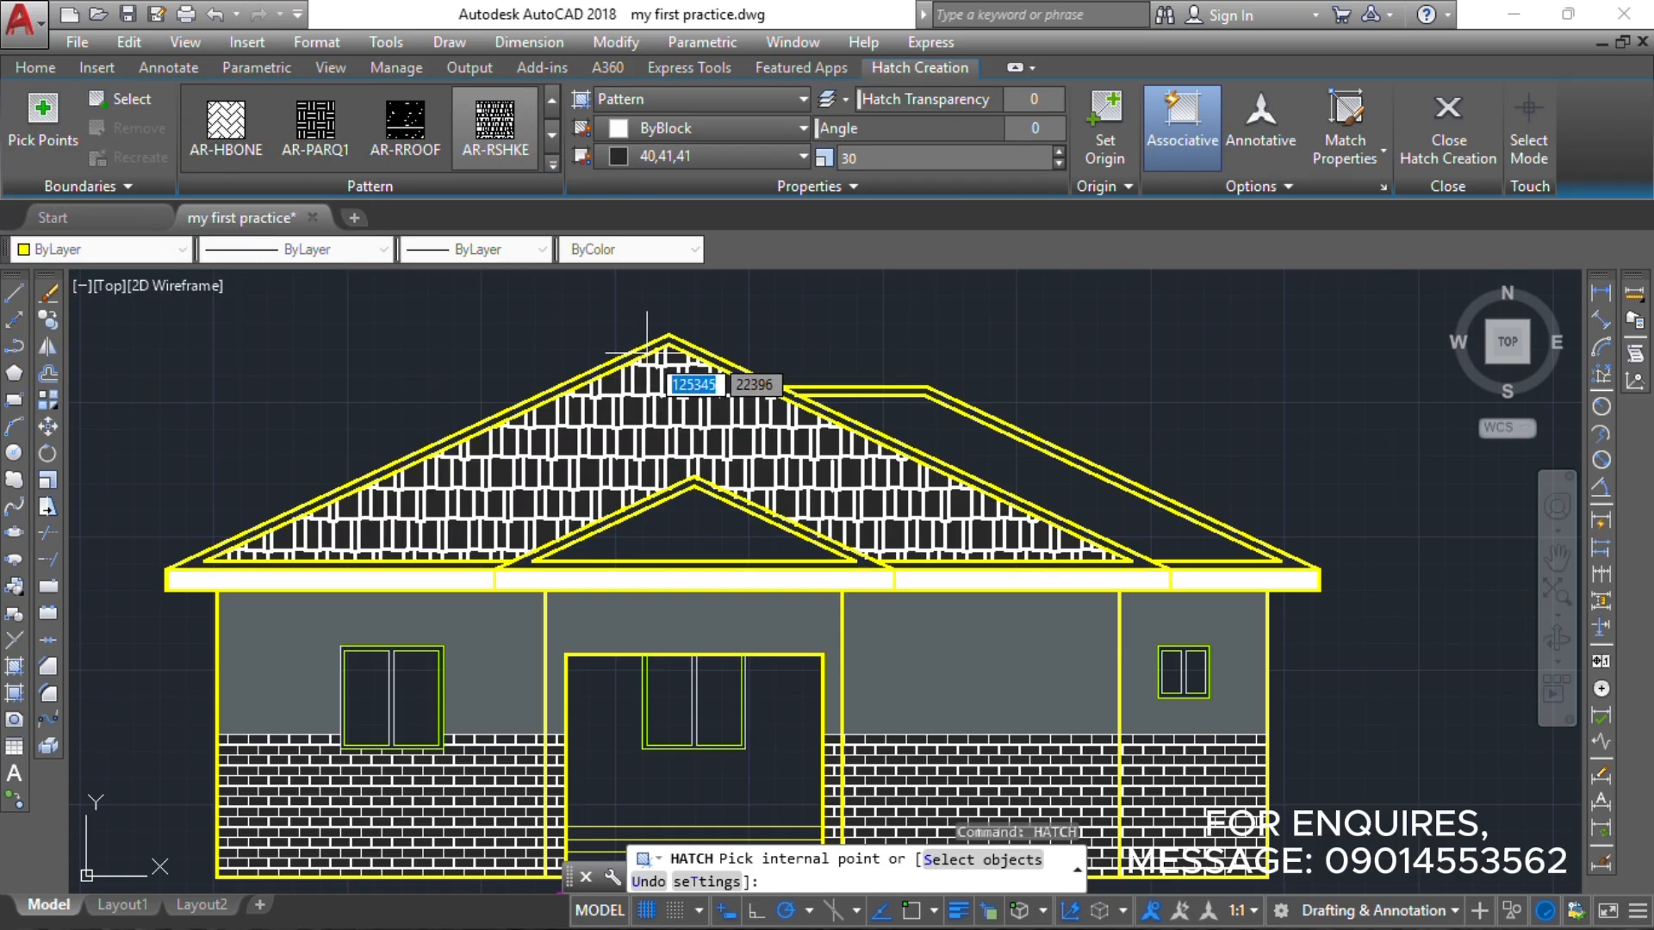
pyautogui.press('Escape')
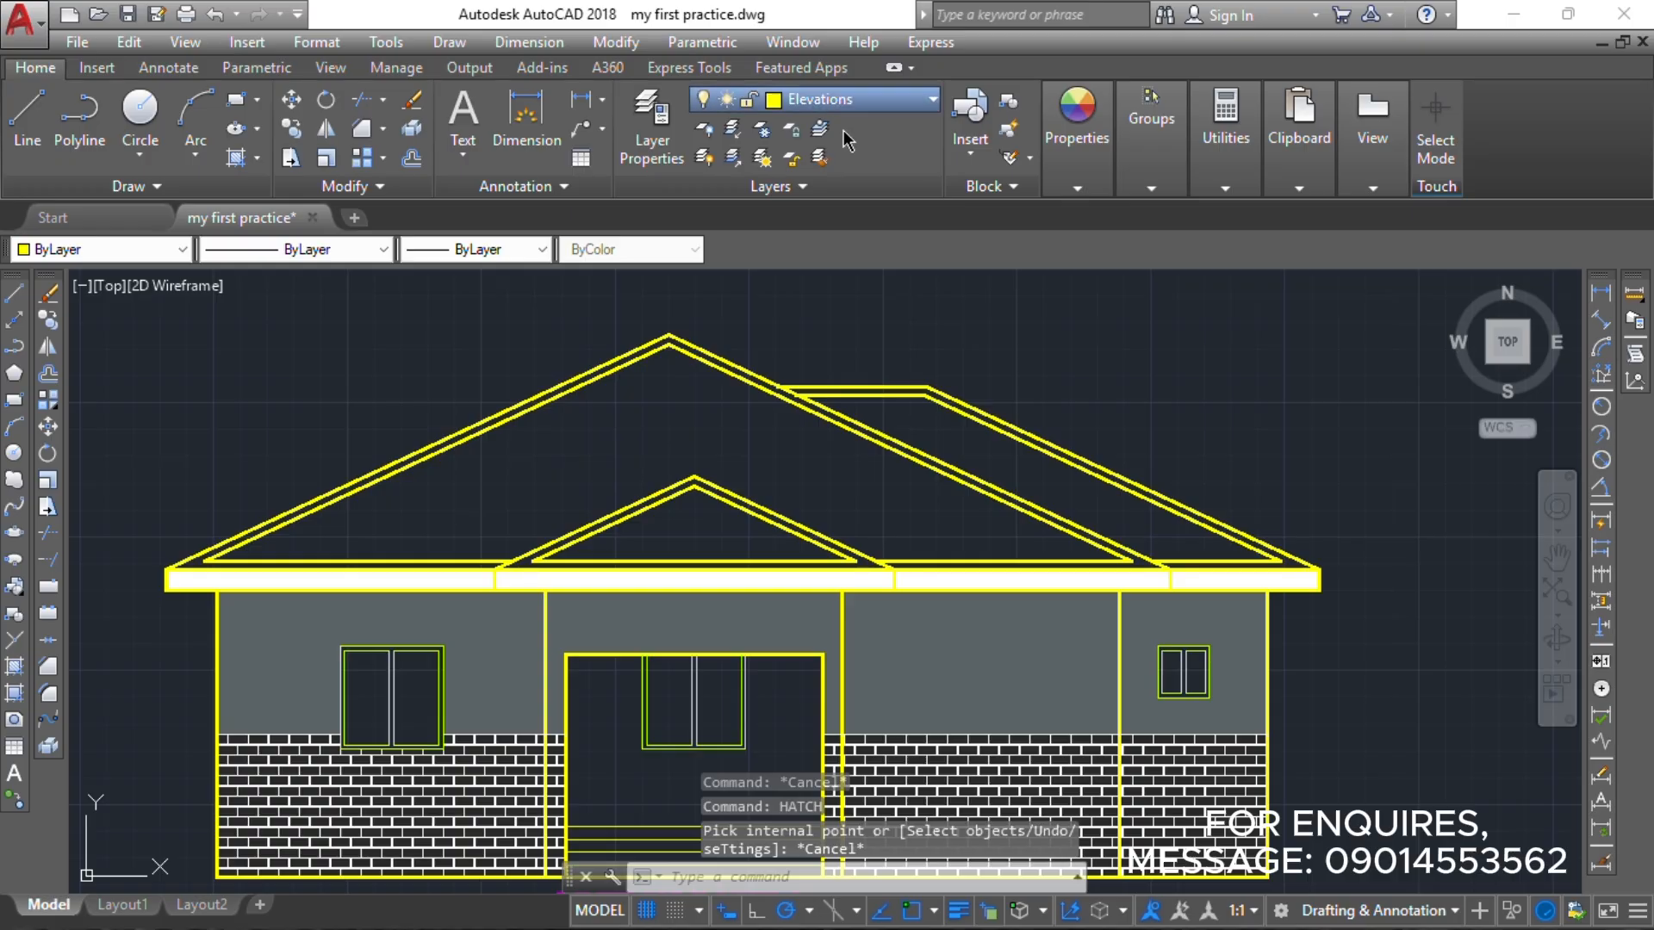
# On layer 0, hatch the roof faces of the left side view with AR-RSHKE at scale 30, ByBlock colour and background 40,41,41.
pyautogui.click(852, 99)
pyautogui.click(792, 131)
pyautogui.write('h')
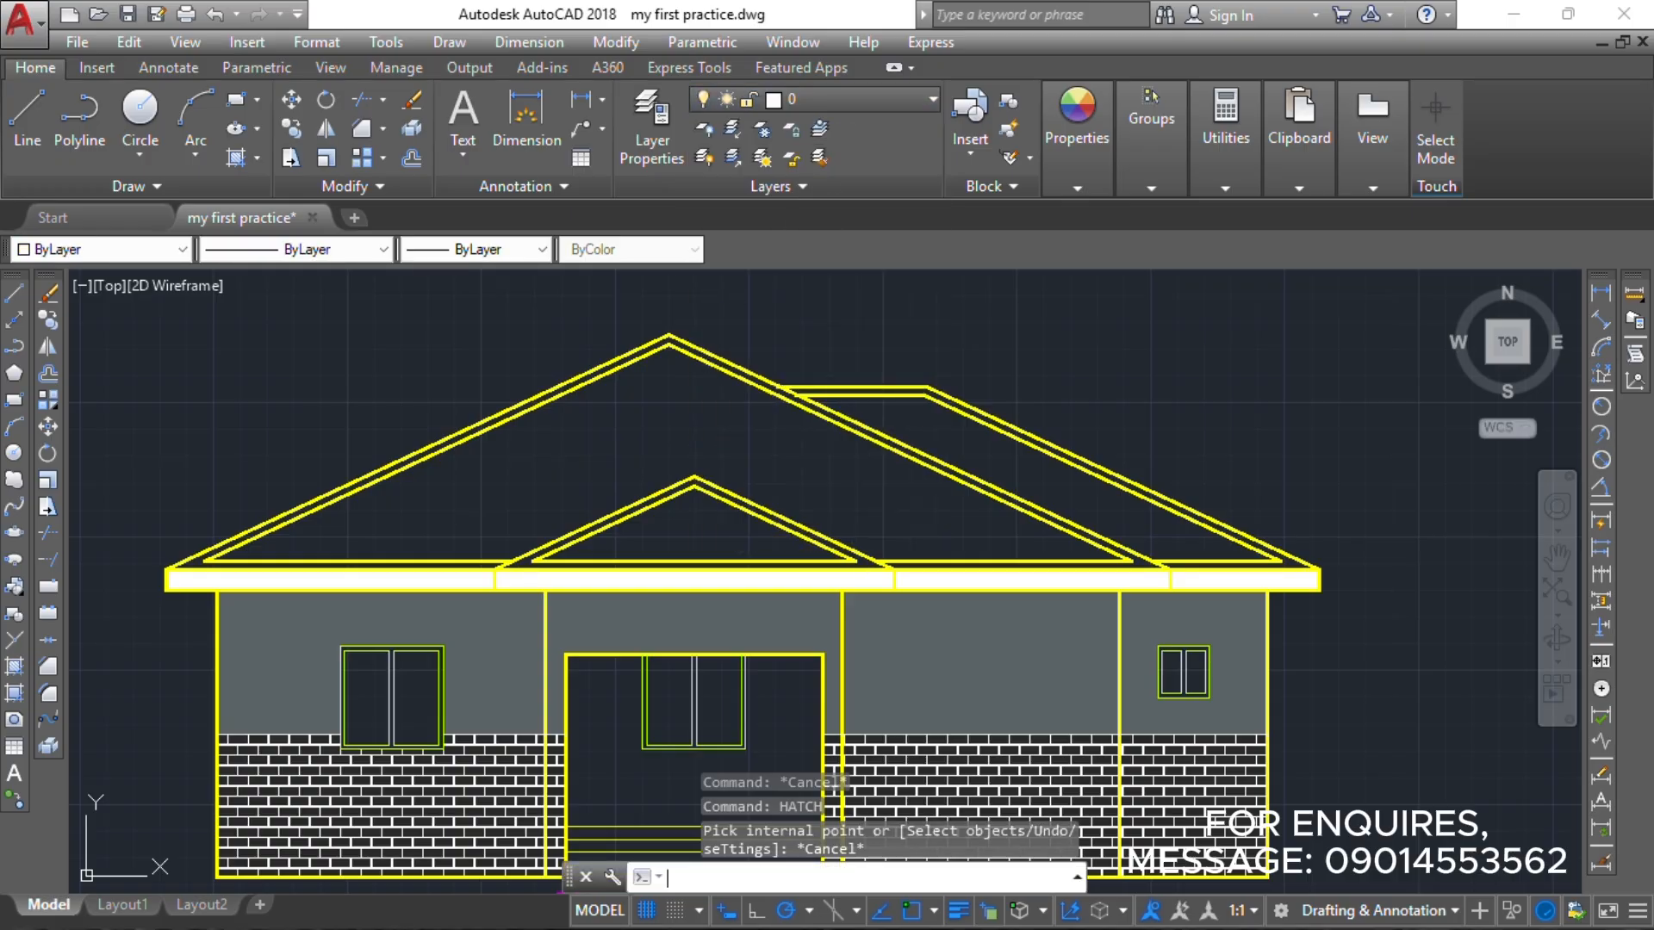
pyautogui.press('Return')
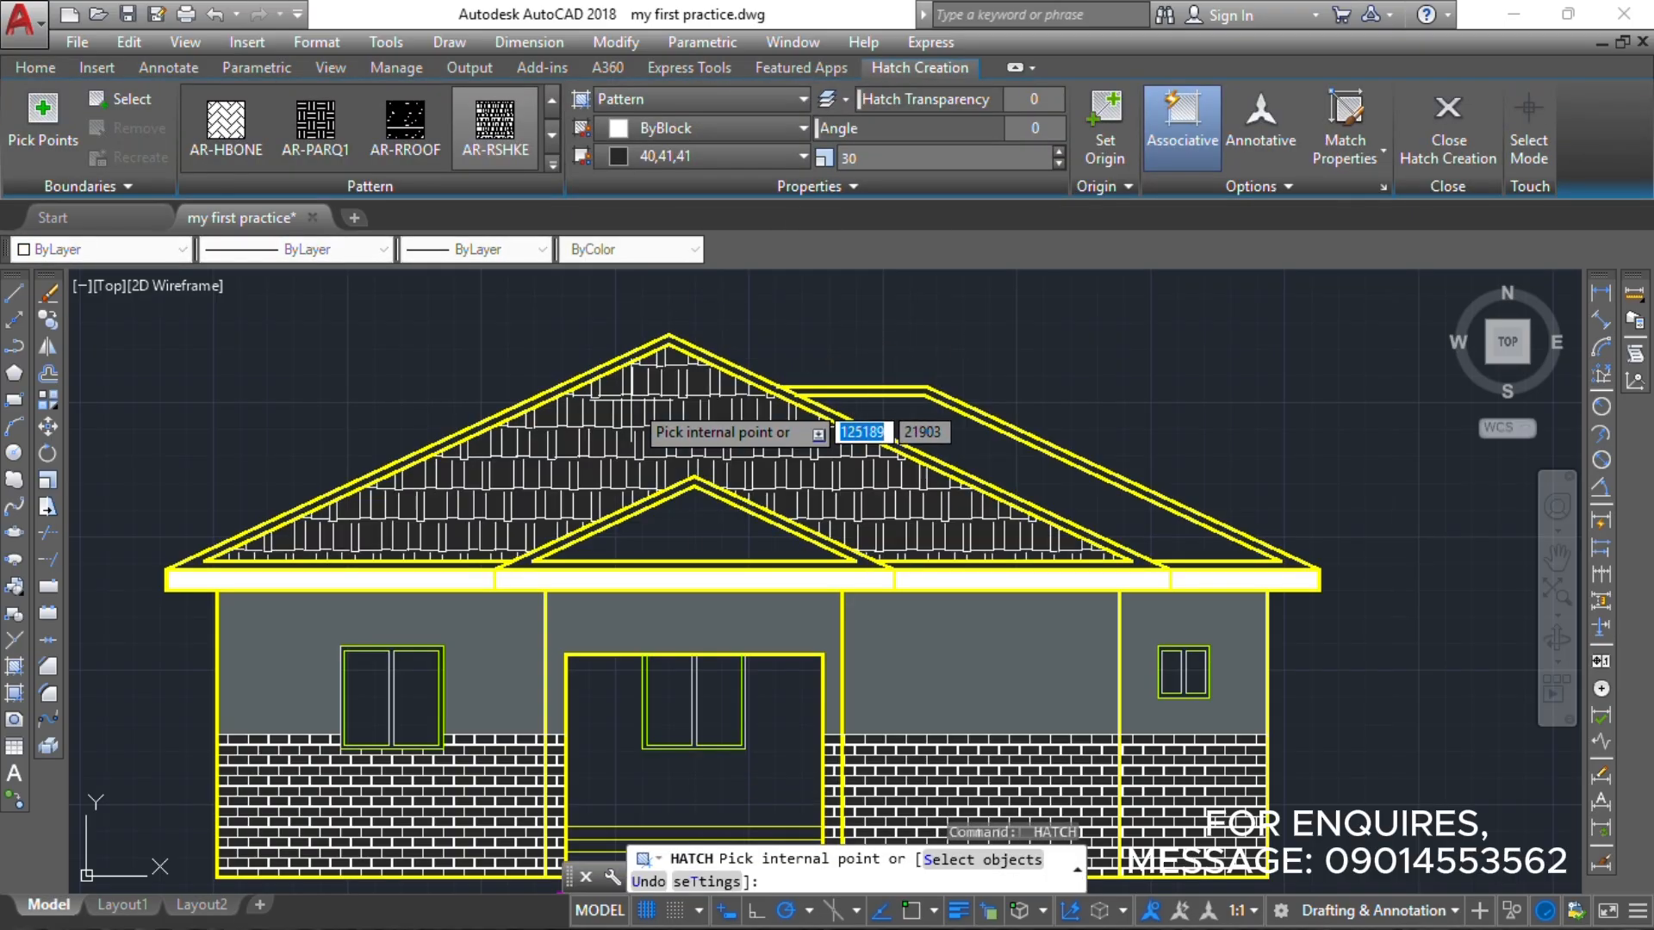
pyautogui.click(638, 363)
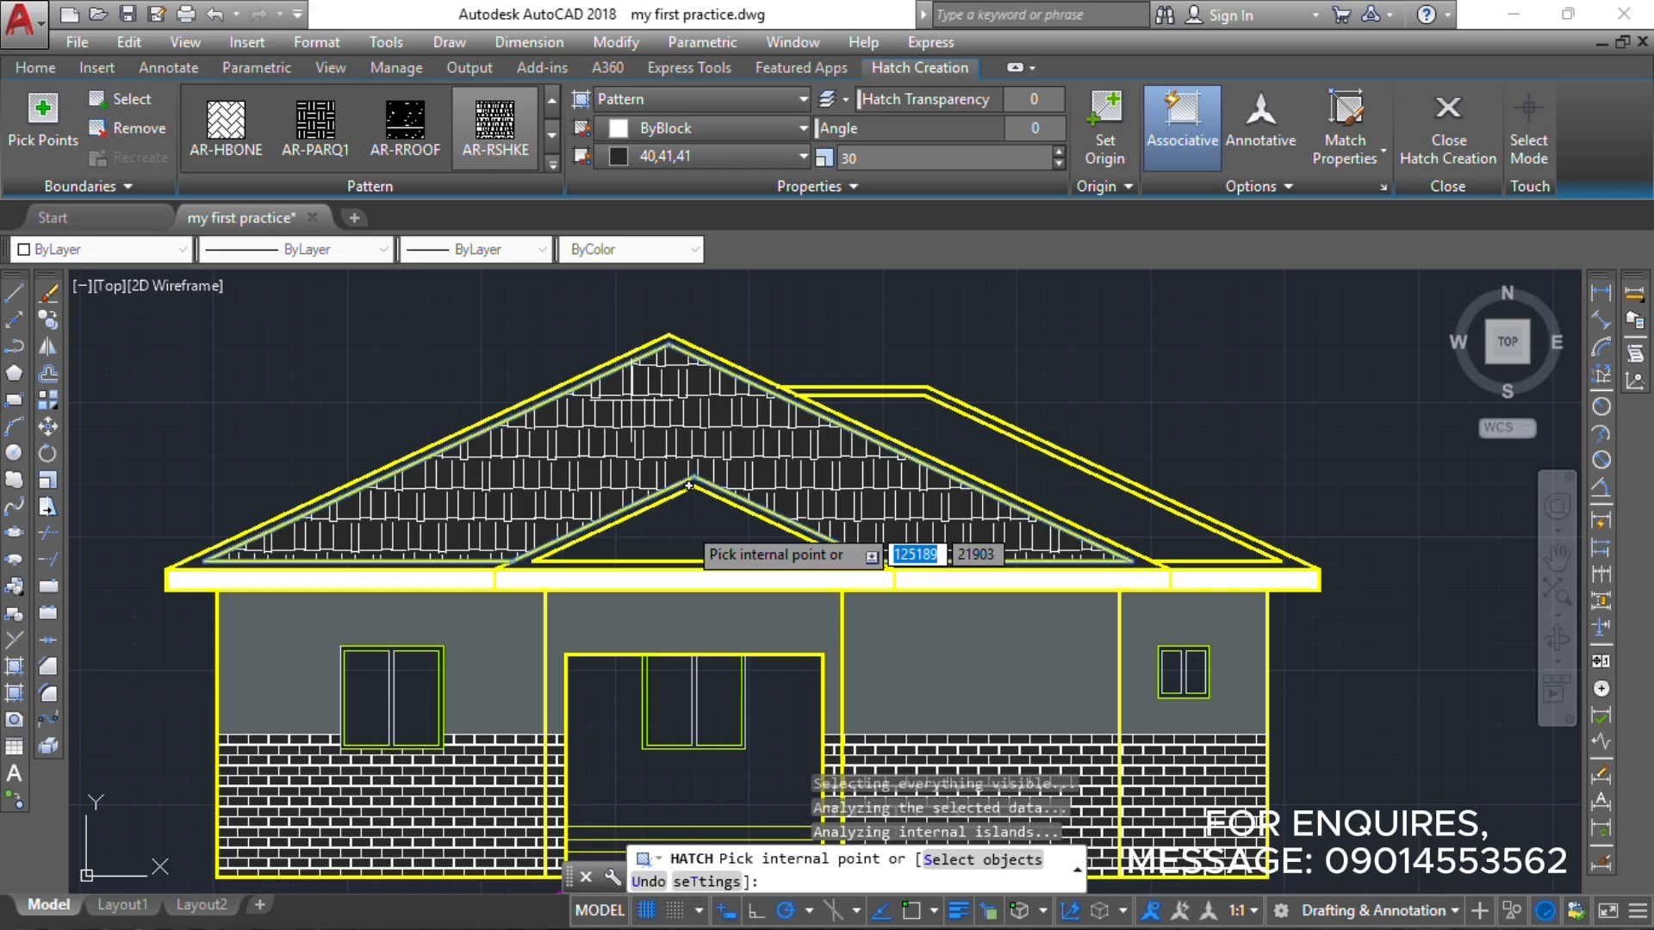
pyautogui.click(689, 487)
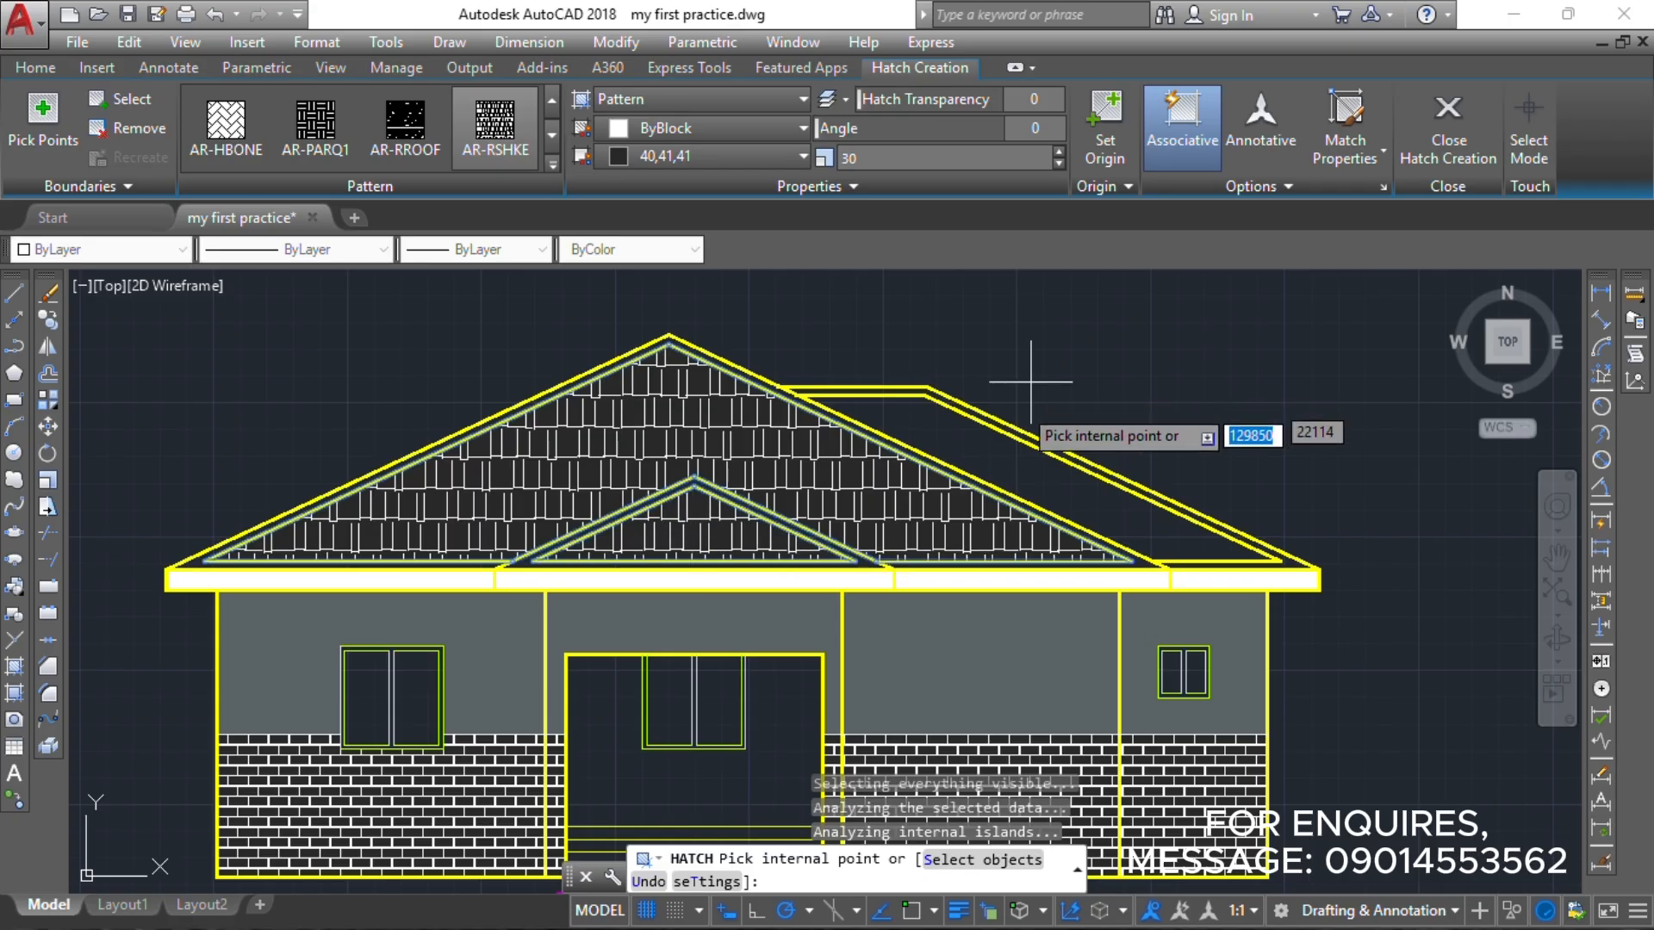
pyautogui.click(981, 422)
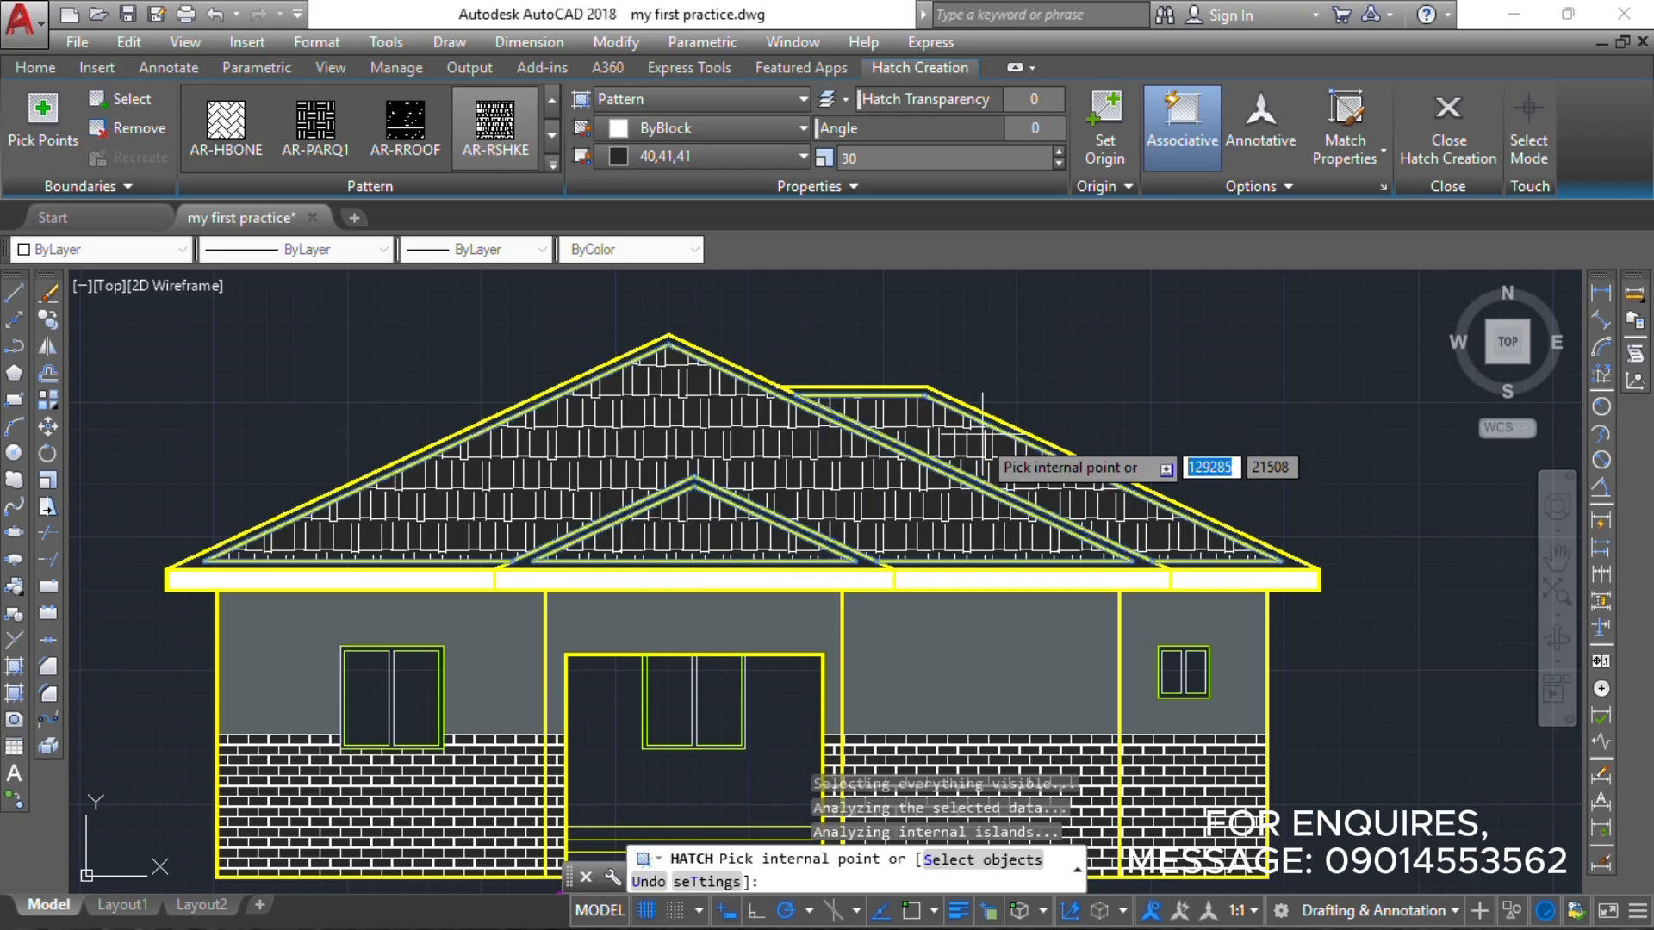
pyautogui.press('Return')
pyautogui.press('Return')
pyautogui.scroll(-2, 913, 422)
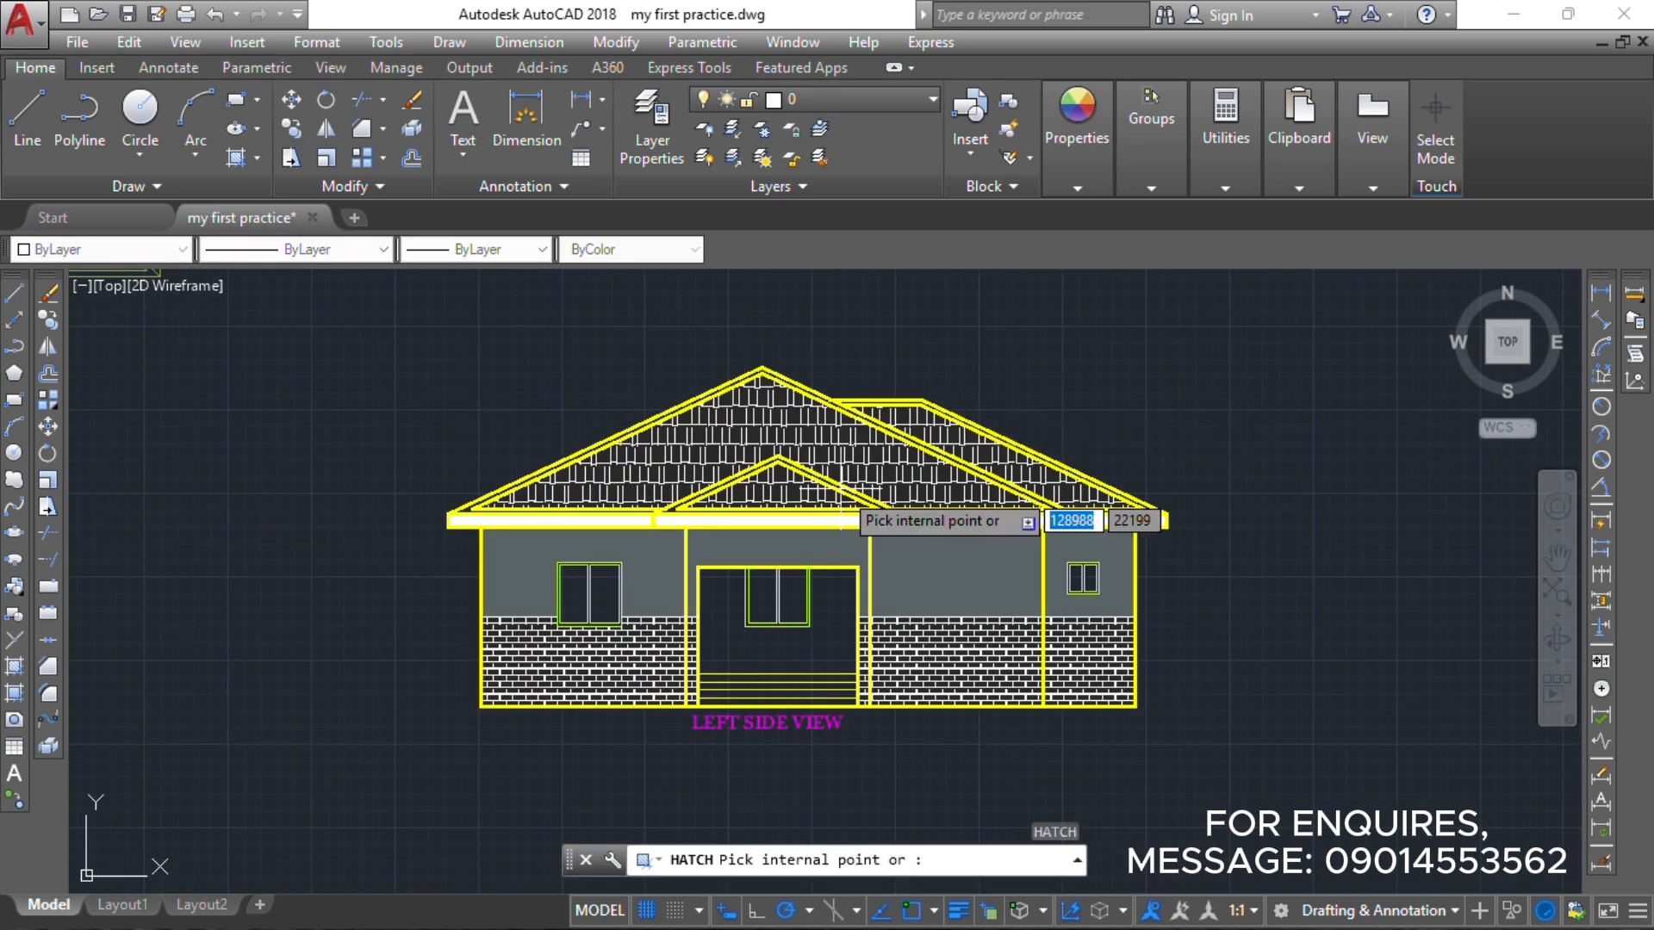
pyautogui.press('Escape')
pyautogui.press('Escape')
pyautogui.press('Escape')
# Try to erase the unhatched roof plan and floor plan above the left side view, and undo the deletion.
pyautogui.scroll(-4, 668, 466)
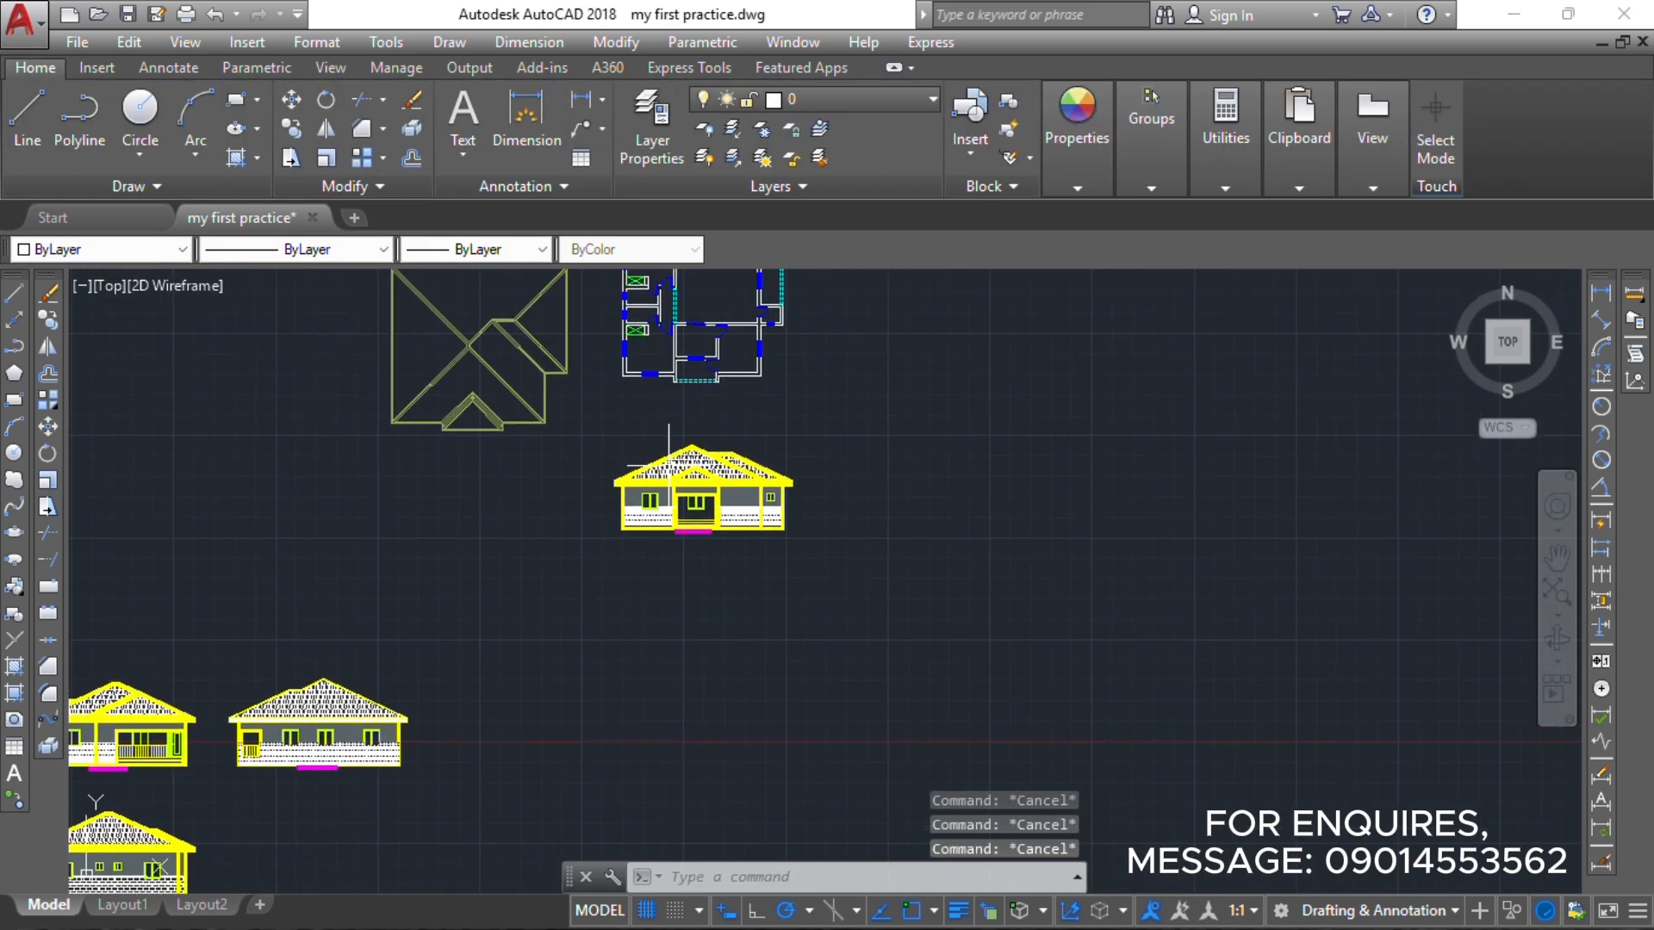
pyautogui.moveTo(700, 446); pyautogui.dragTo(779, 585, button='middle')
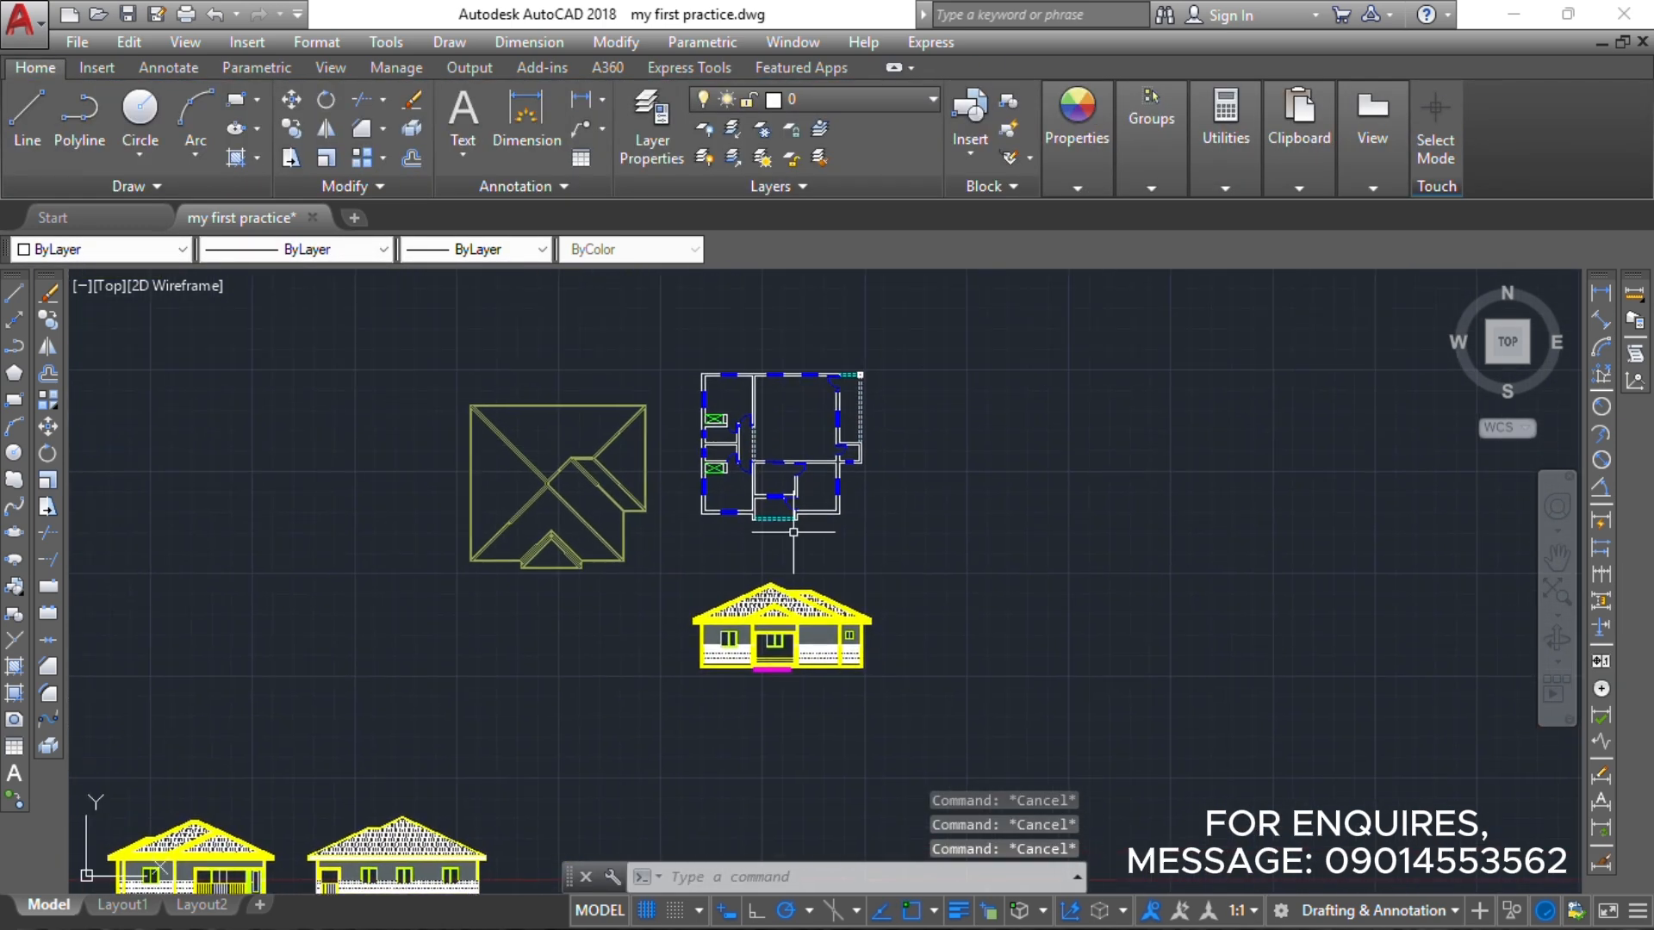
pyautogui.scroll(-2, 852, 539)
pyautogui.moveTo(834, 521)
pyautogui.mouseDown(button='middle')
pyautogui.moveTo(1070, 515)
pyautogui.moveTo(1142, 477)
pyautogui.moveTo(974, 503)
pyautogui.mouseUp(button='middle')
pyautogui.scroll(2, 974, 503)
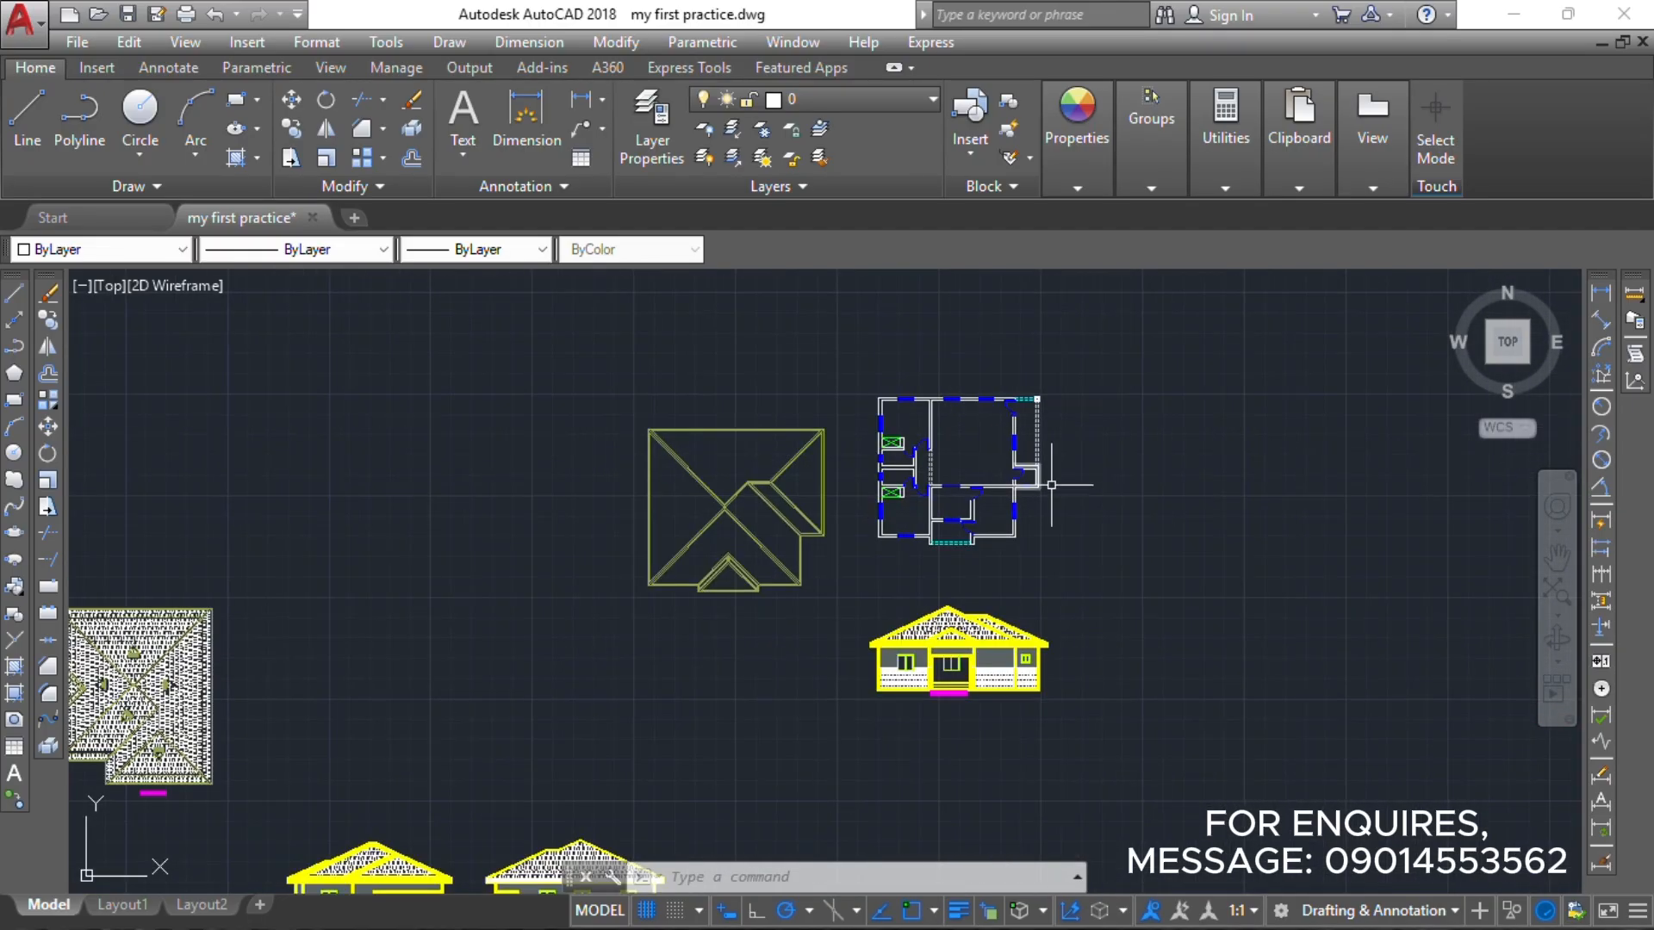
pyautogui.click(1079, 577)
pyautogui.click(584, 326)
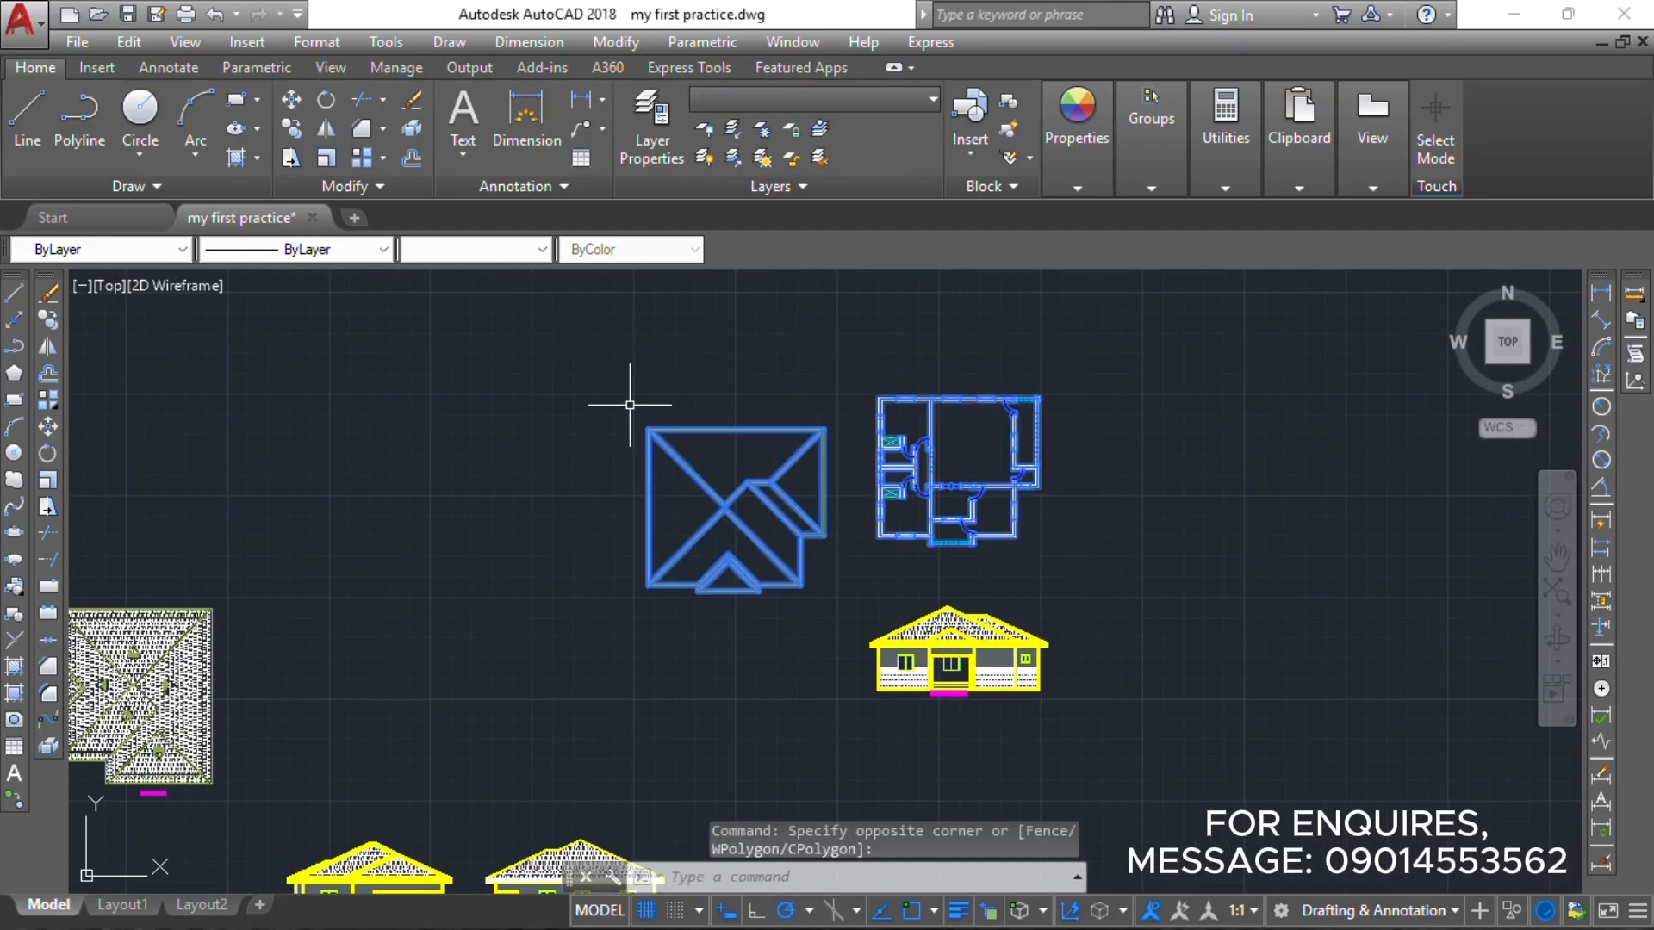
pyautogui.press('Delete')
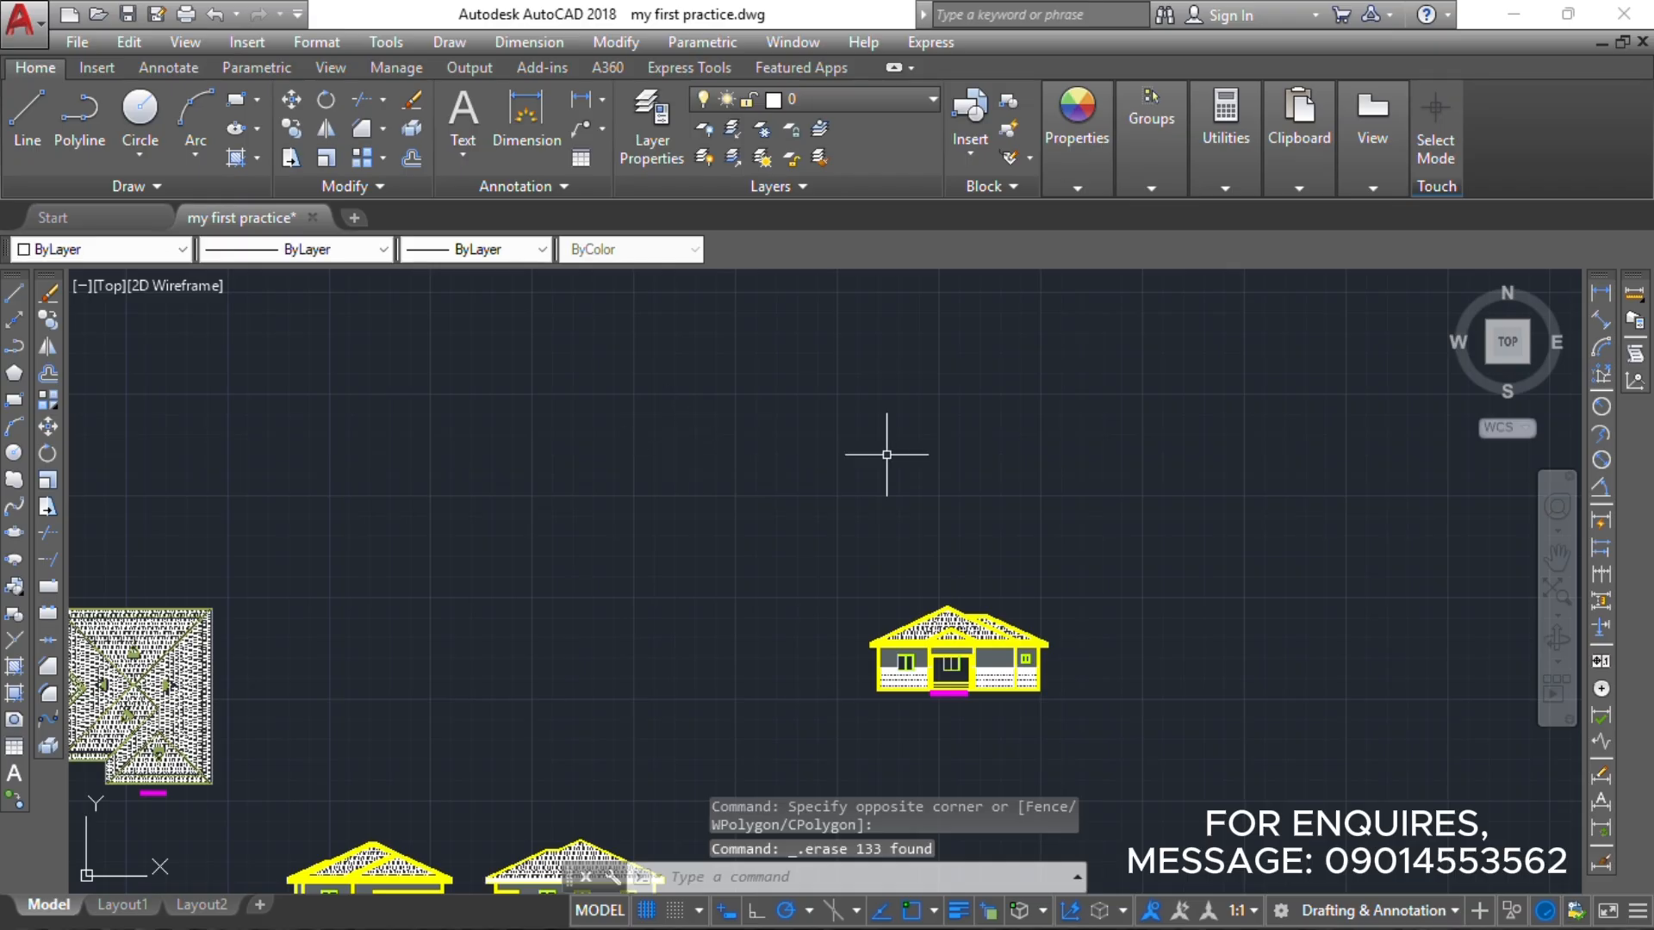
pyautogui.hotkey('ctrl', 'z')
pyautogui.hotkey('ctrl', 'z')
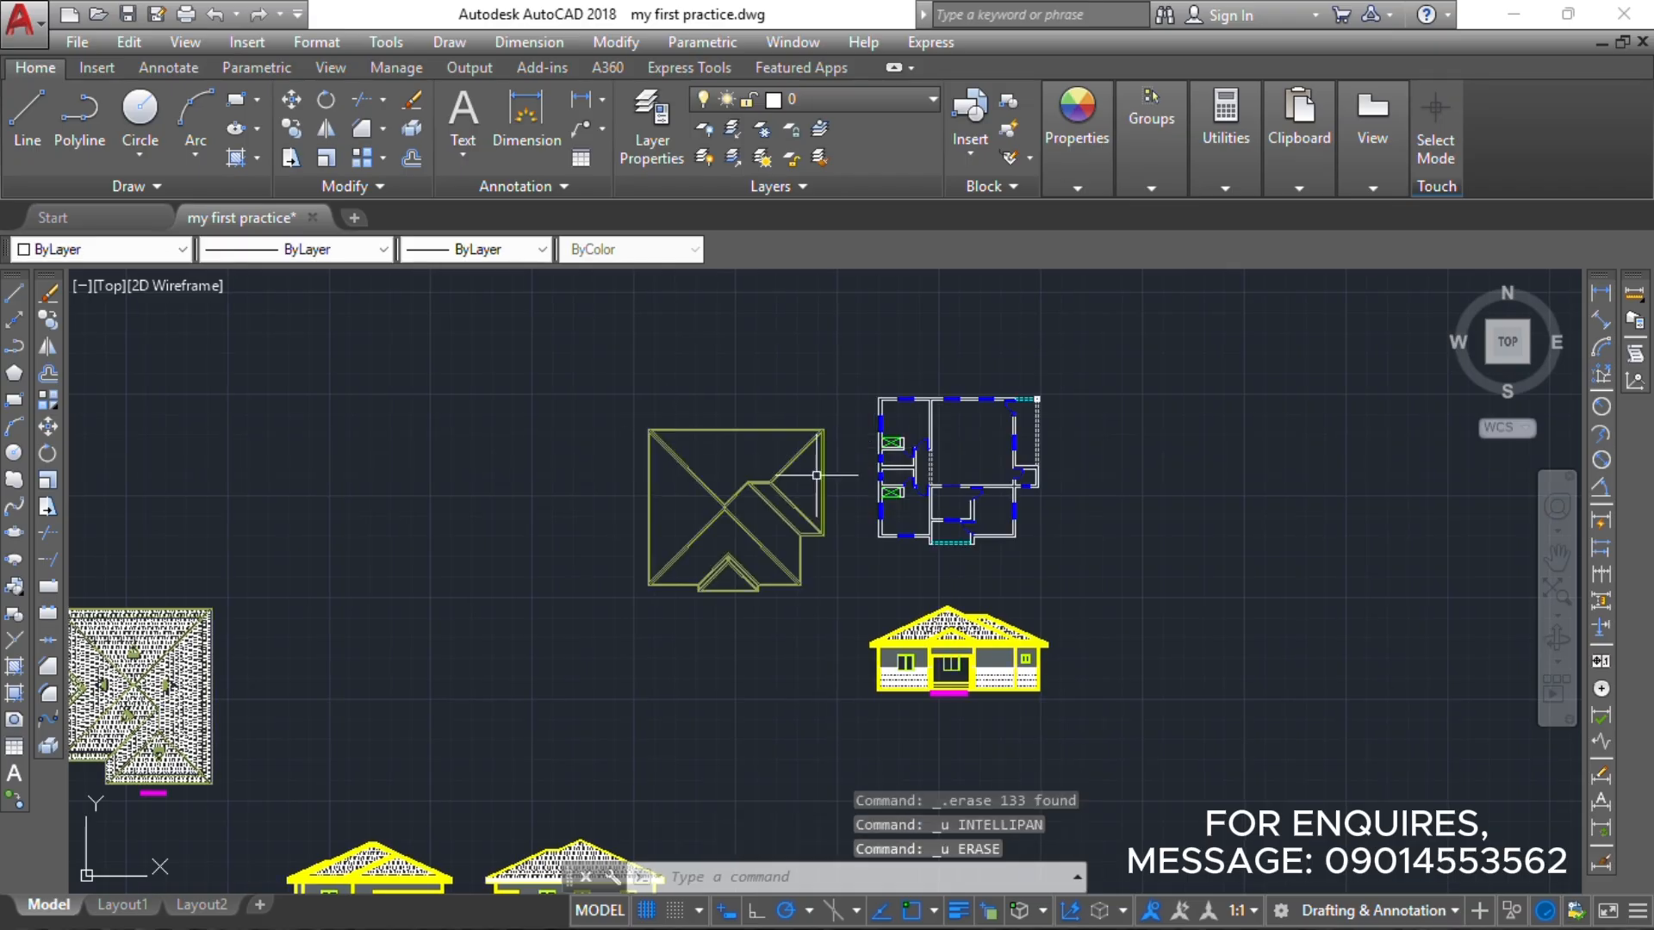
# Move the whole left side view by its lower-left wall corner to align beneath the right side view, level with the rear view's base.
pyautogui.moveTo(1017, 614); pyautogui.dragTo(964, 420, button='middle')
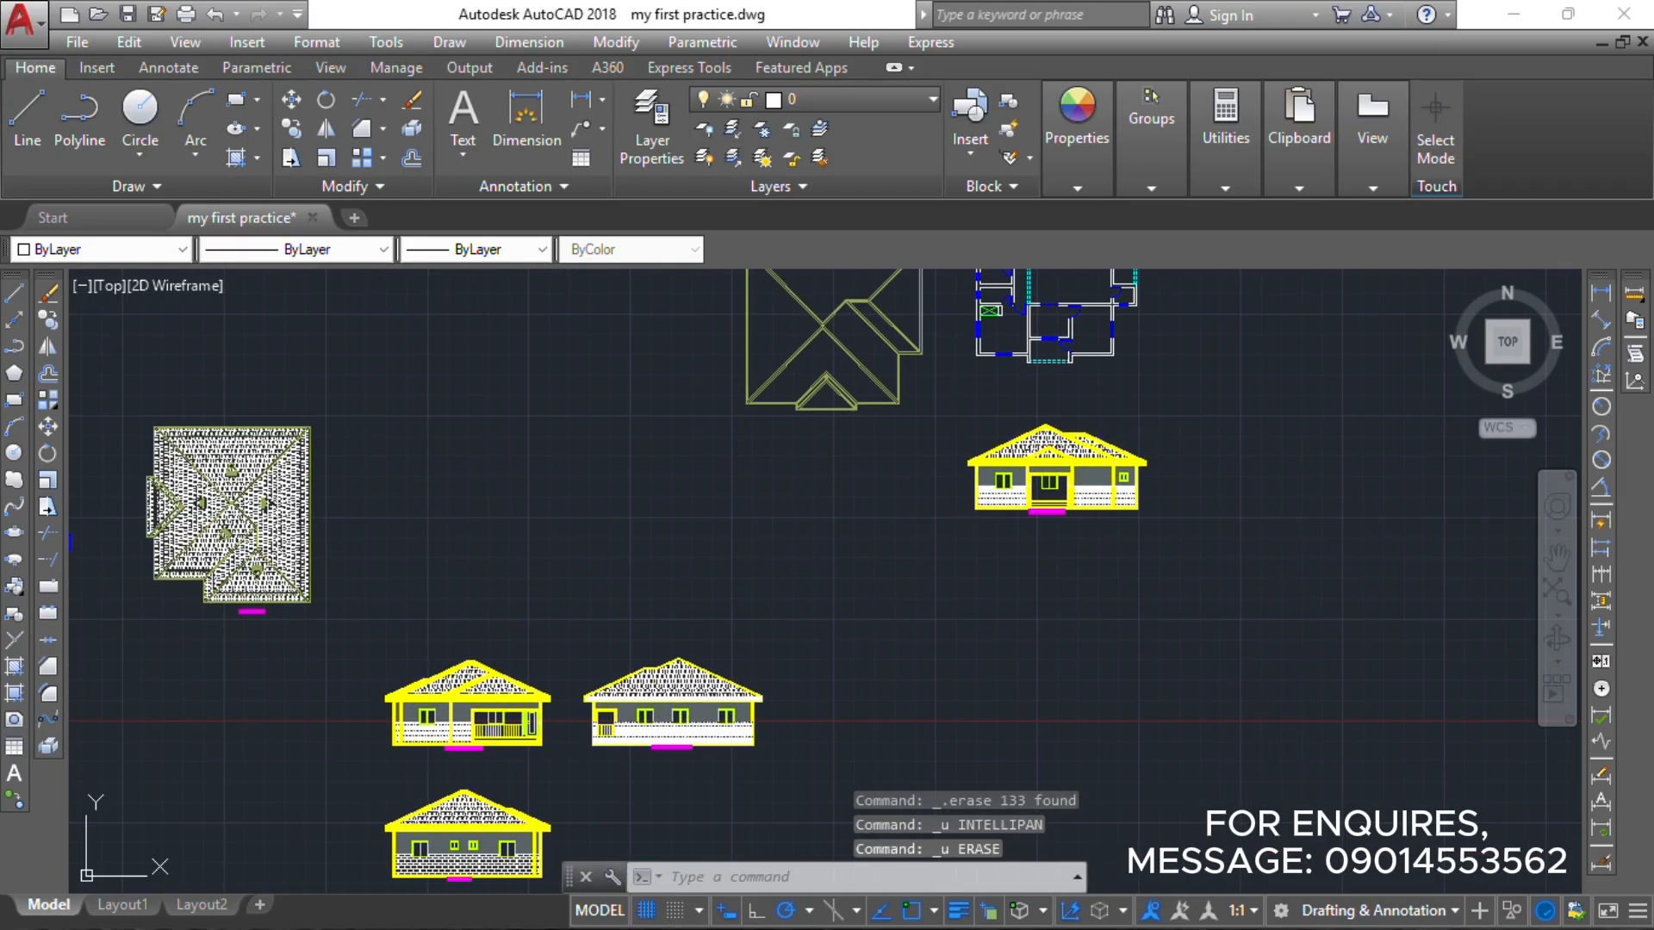
pyautogui.click(952, 390)
pyautogui.click(1283, 577)
pyautogui.scroll(5, 971, 504)
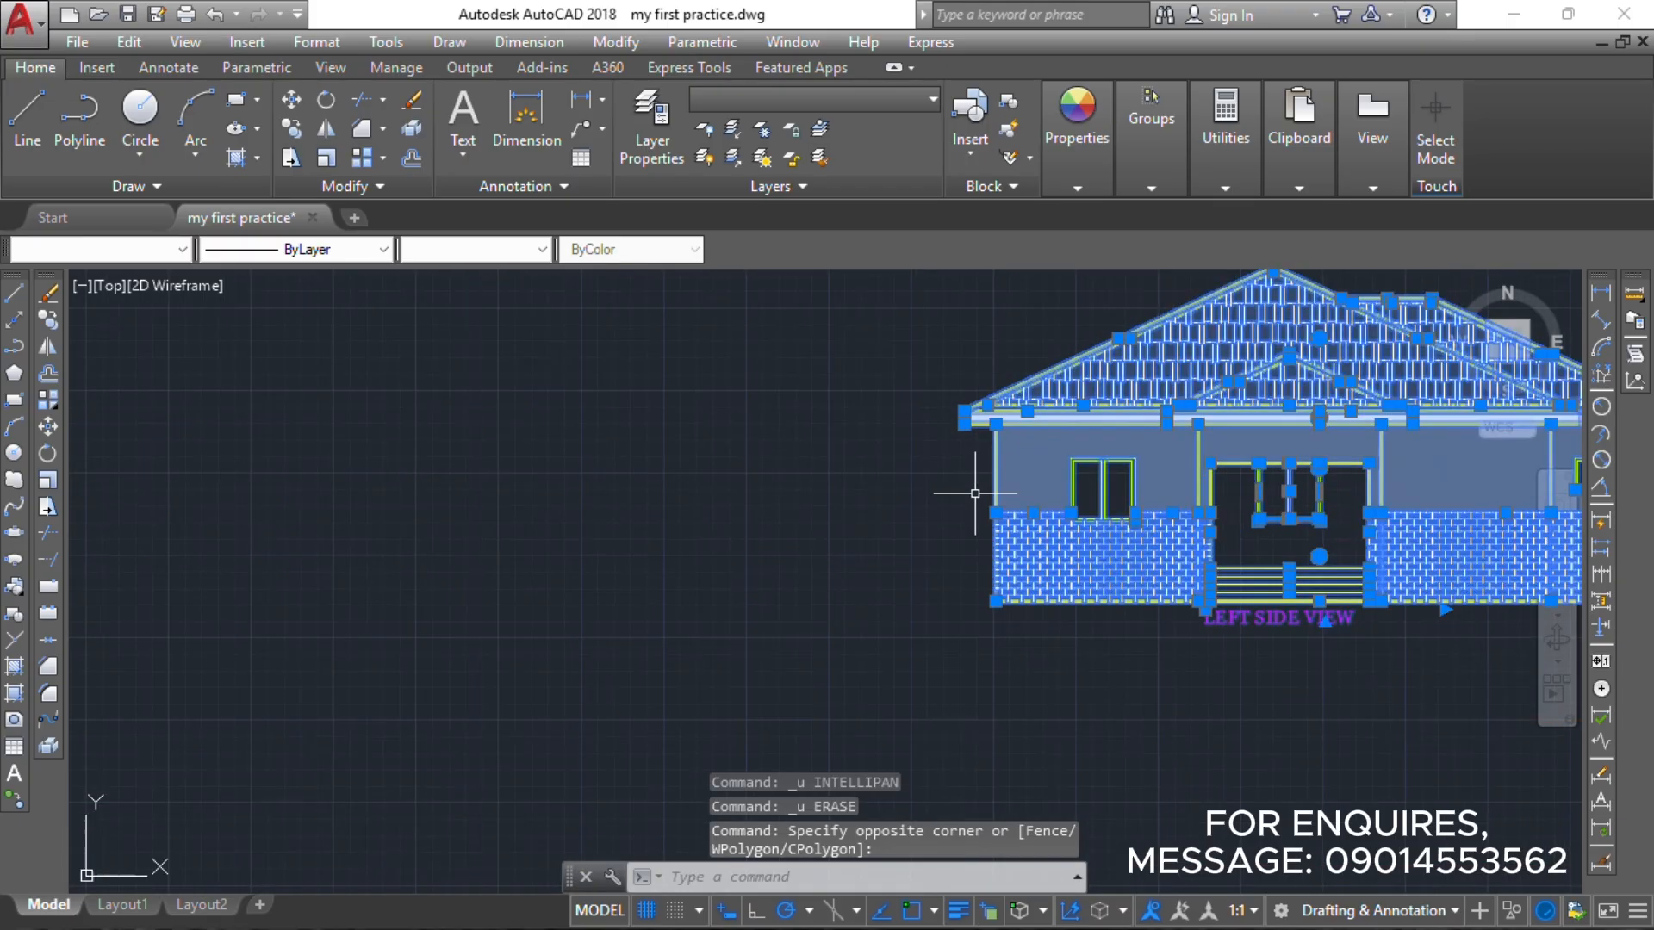
pyautogui.scroll(4, 969, 525)
pyautogui.write('m')
pyautogui.press('Return')
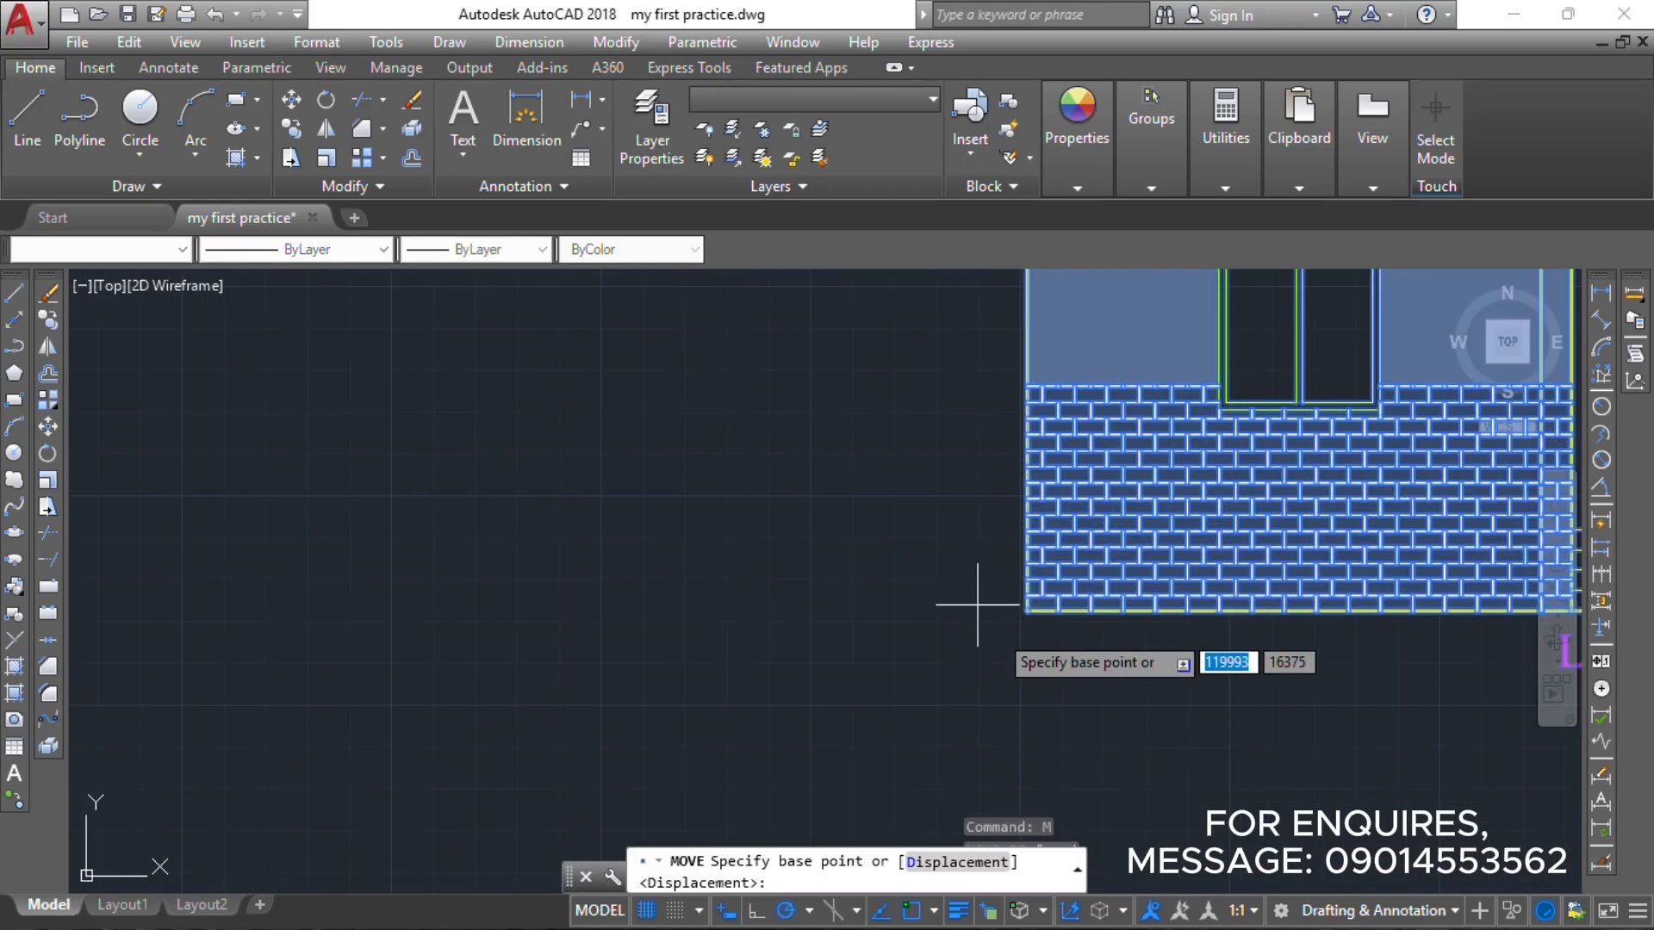
pyautogui.click(1027, 611)
pyautogui.scroll(-8, 871, 516)
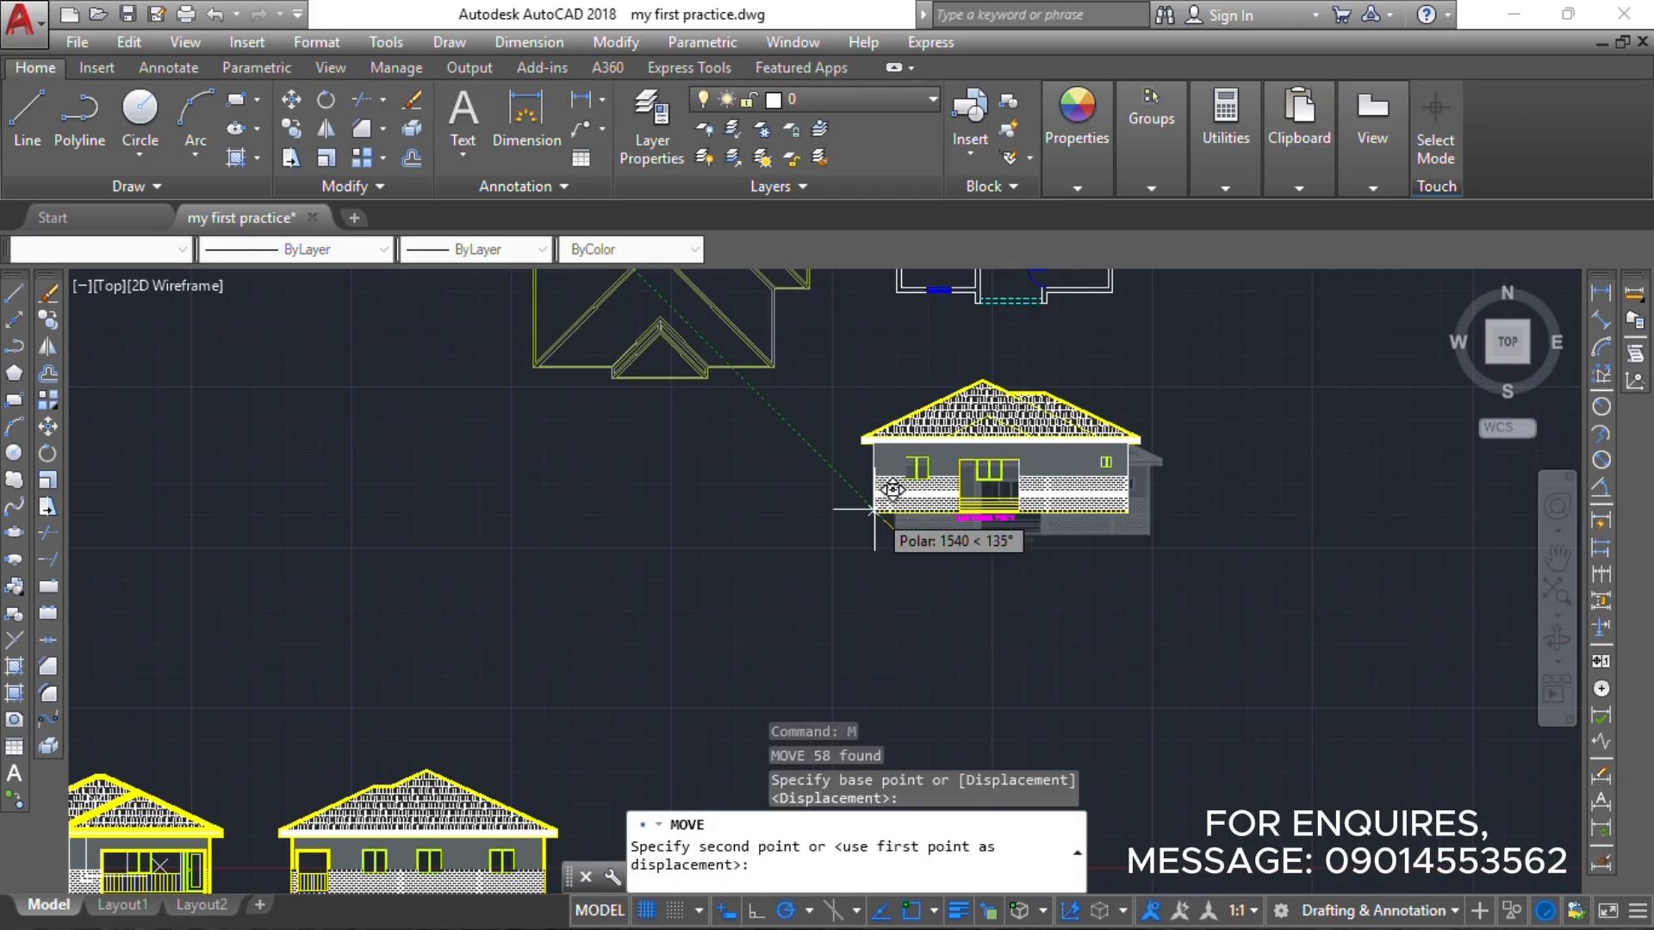
pyautogui.scroll(-2, 775, 663)
pyautogui.moveTo(775, 663); pyautogui.dragTo(1022, 388, button='middle')
pyautogui.scroll(2, 767, 620)
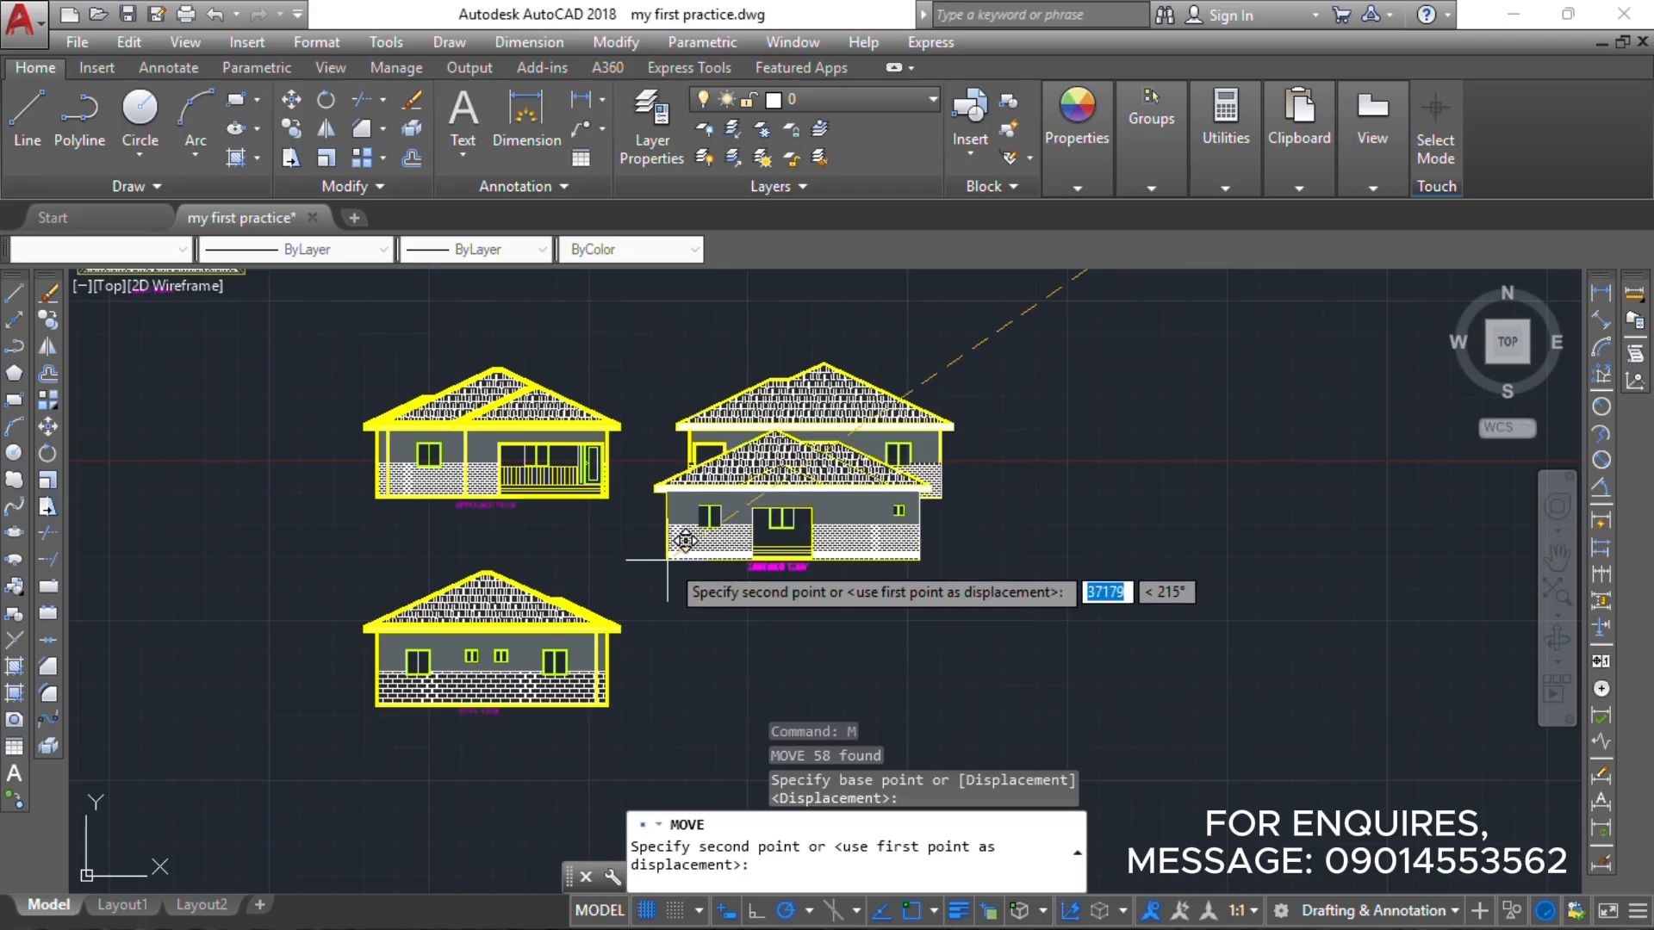
pyautogui.moveTo(785, 600); pyautogui.dragTo(827, 482, button='middle')
pyautogui.scroll(4, 750, 385)
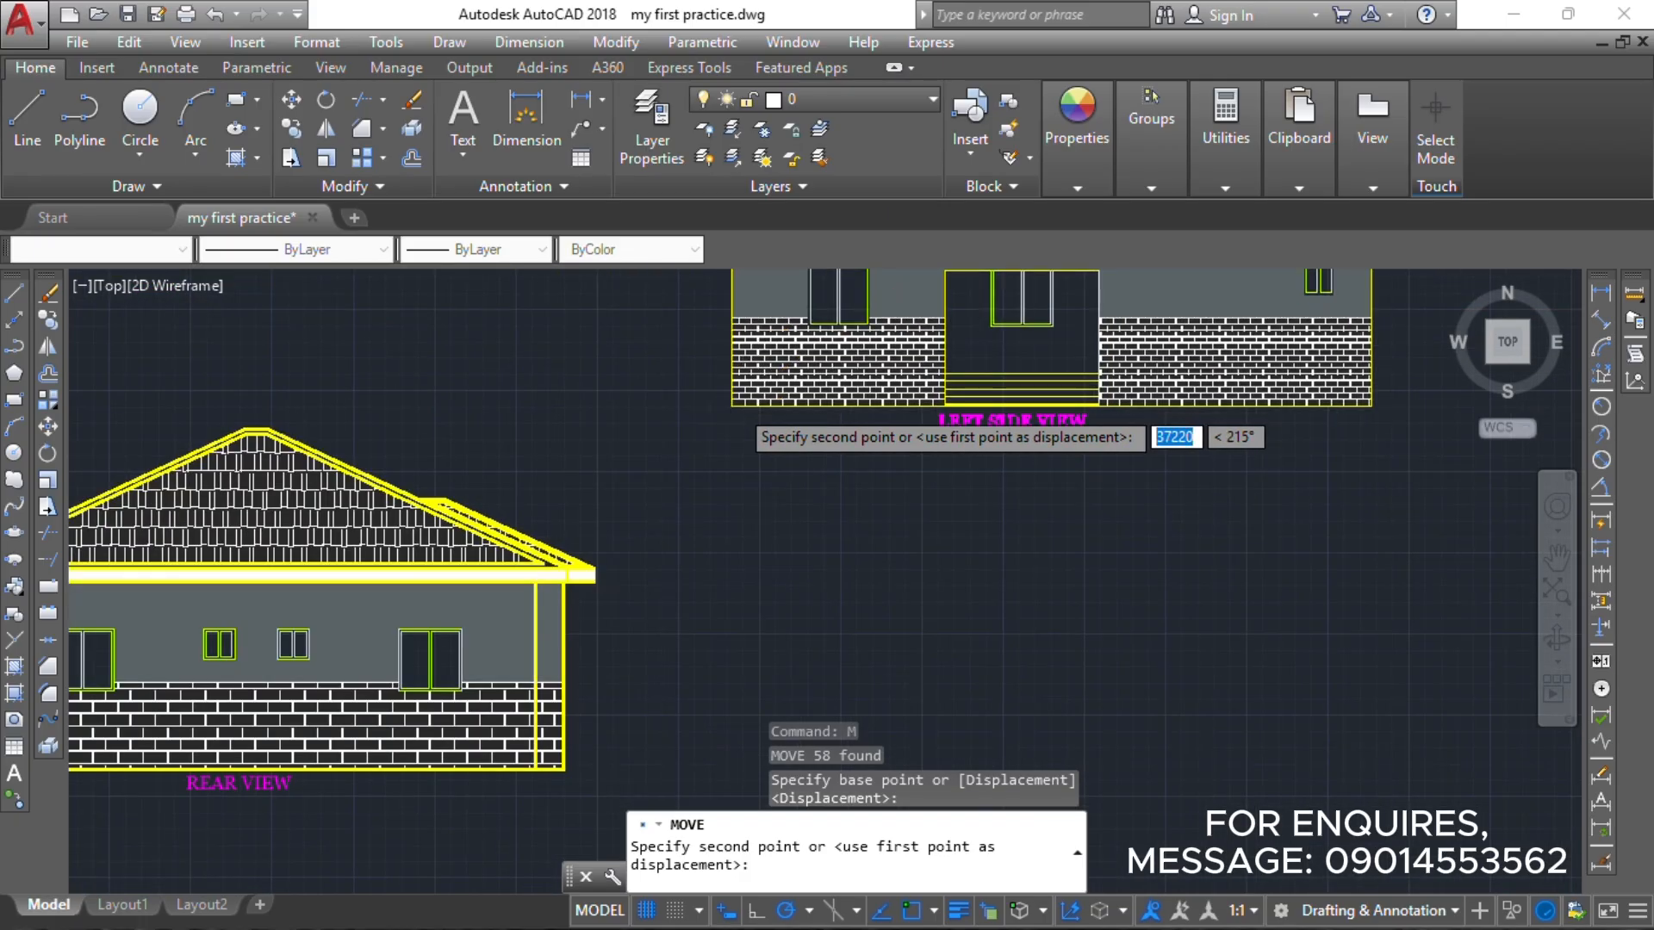
pyautogui.scroll(-3, 736, 403)
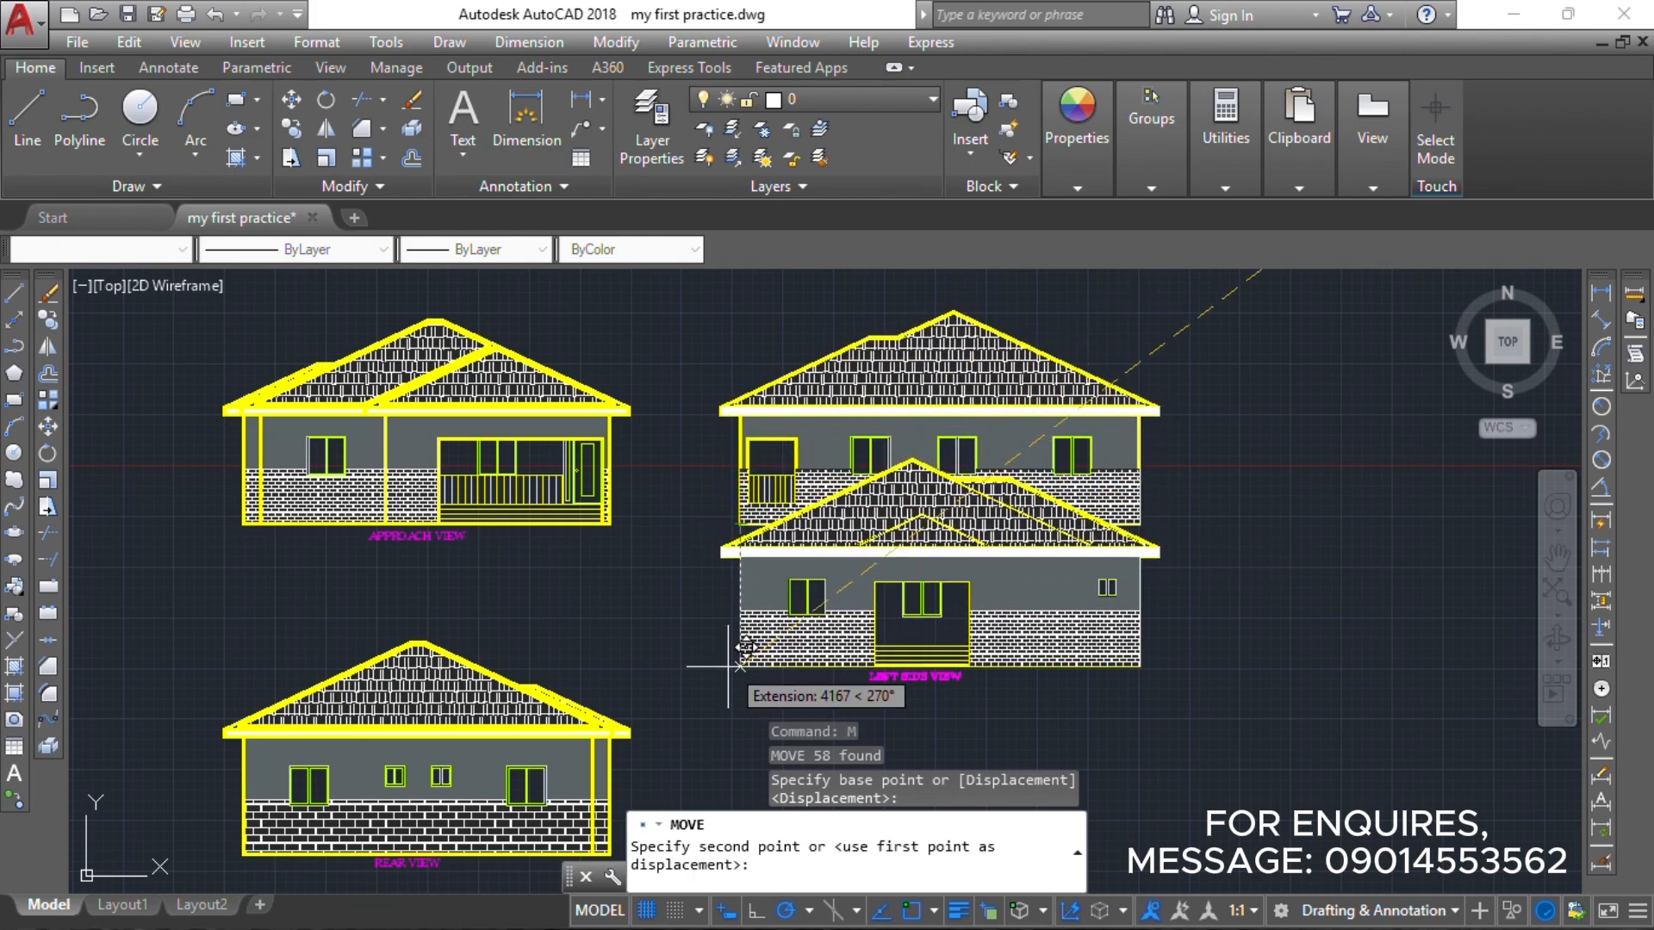
pyautogui.moveTo(741, 672)
pyautogui.mouseDown(button='middle')
pyautogui.moveTo(712, 602)
pyautogui.moveTo(715, 530)
pyautogui.mouseUp(button='middle')
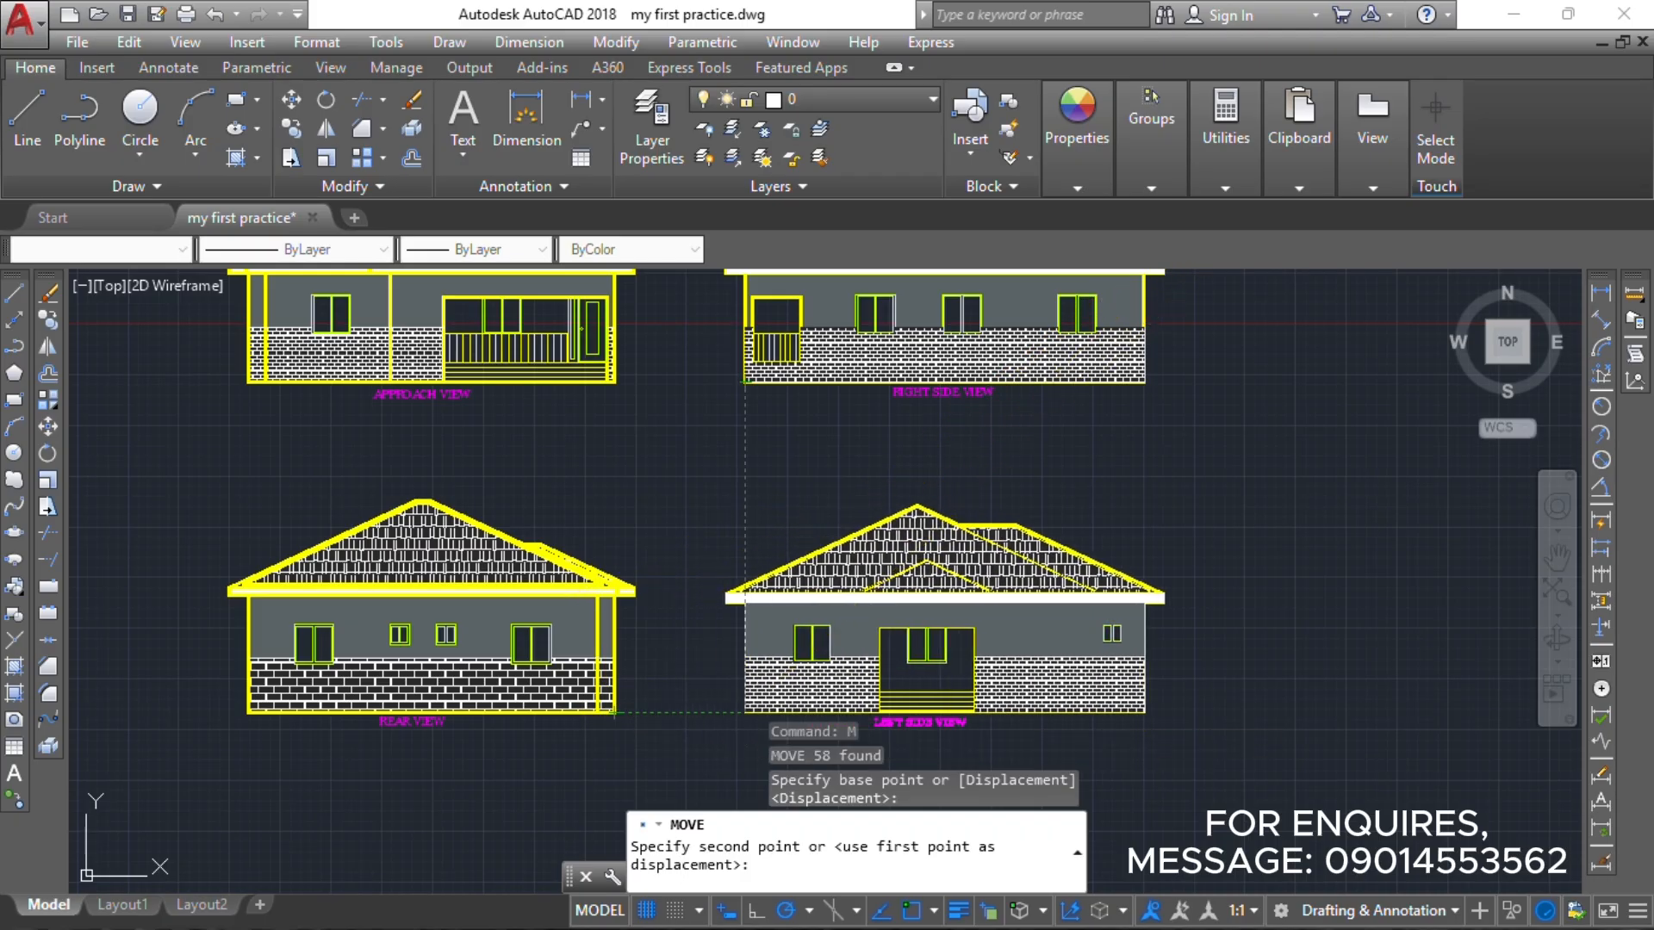
pyautogui.click(741, 711)
pyautogui.press('Escape')
pyautogui.press('Escape')
pyautogui.press('Escape')
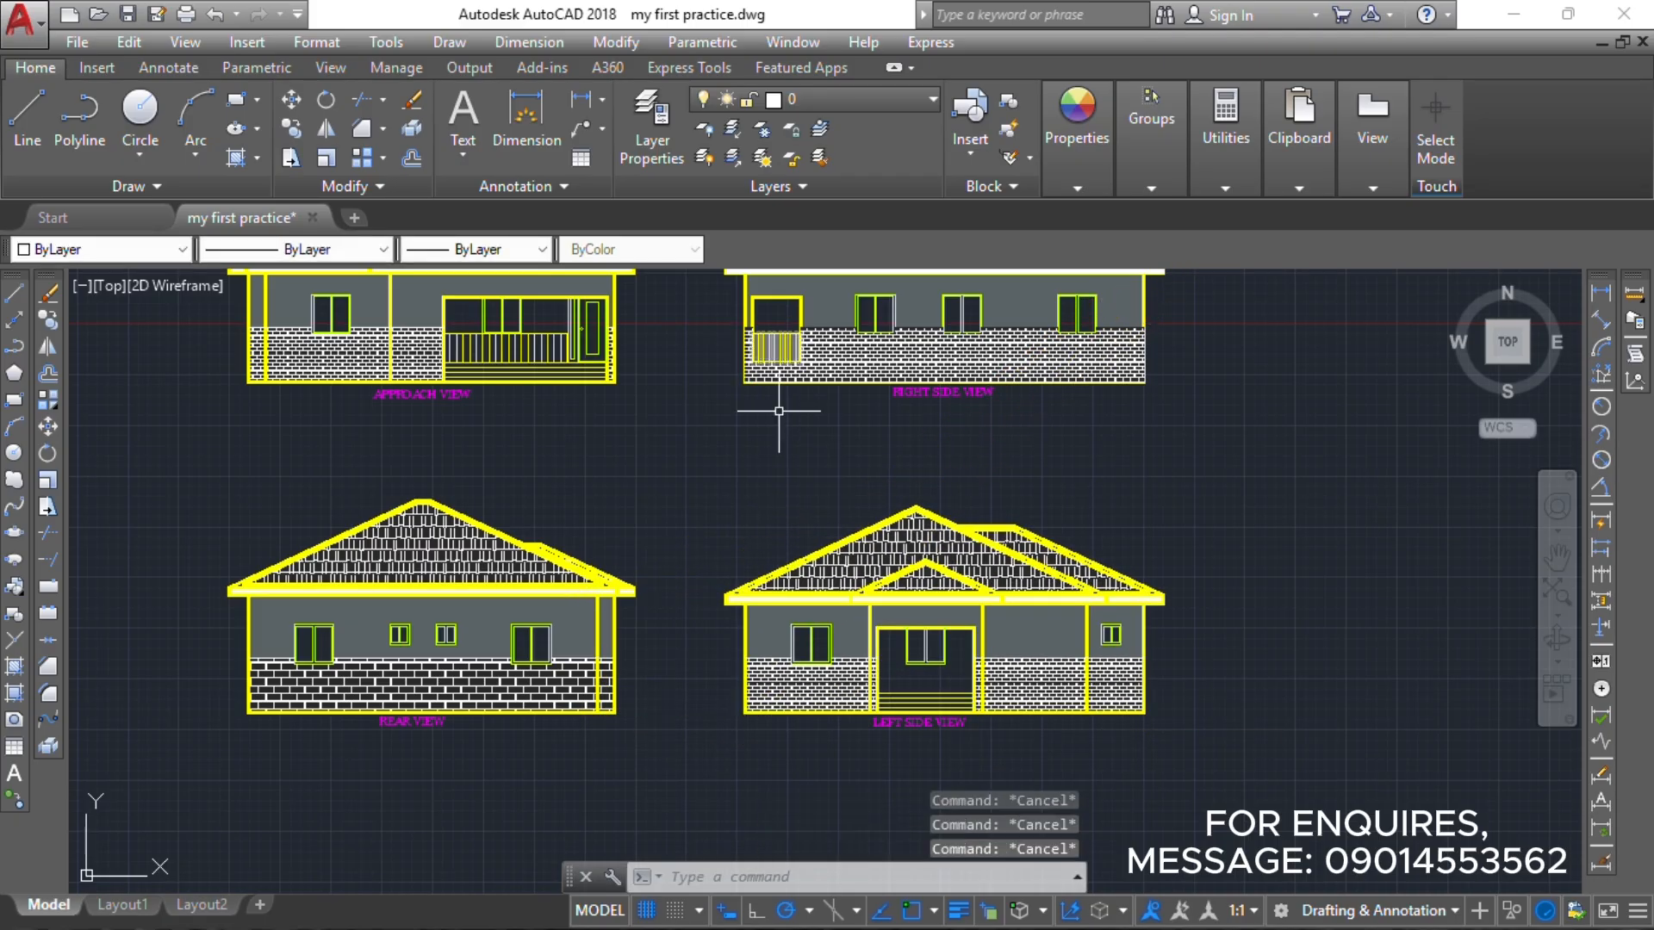
# On the Elevations layer, draw a 1000 line horizontally outward from the lower-left wall corner of the approach view.
pyautogui.scroll(-1, 779, 411)
pyautogui.scroll(-3, 1032, 603)
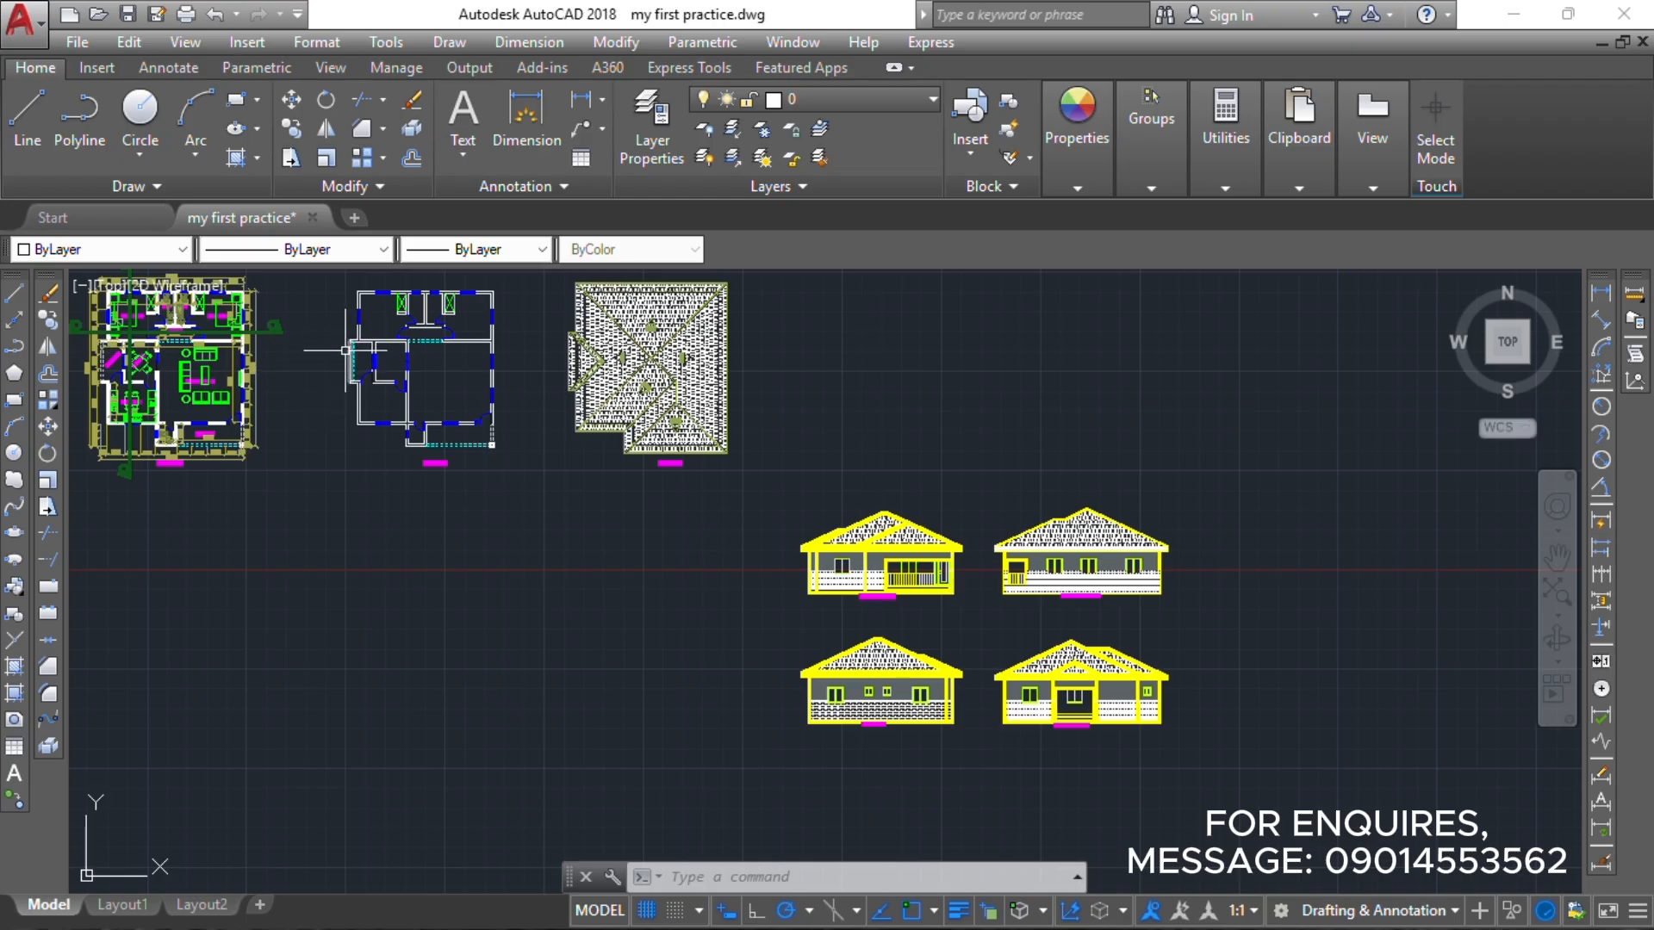
pyautogui.scroll(4, 810, 583)
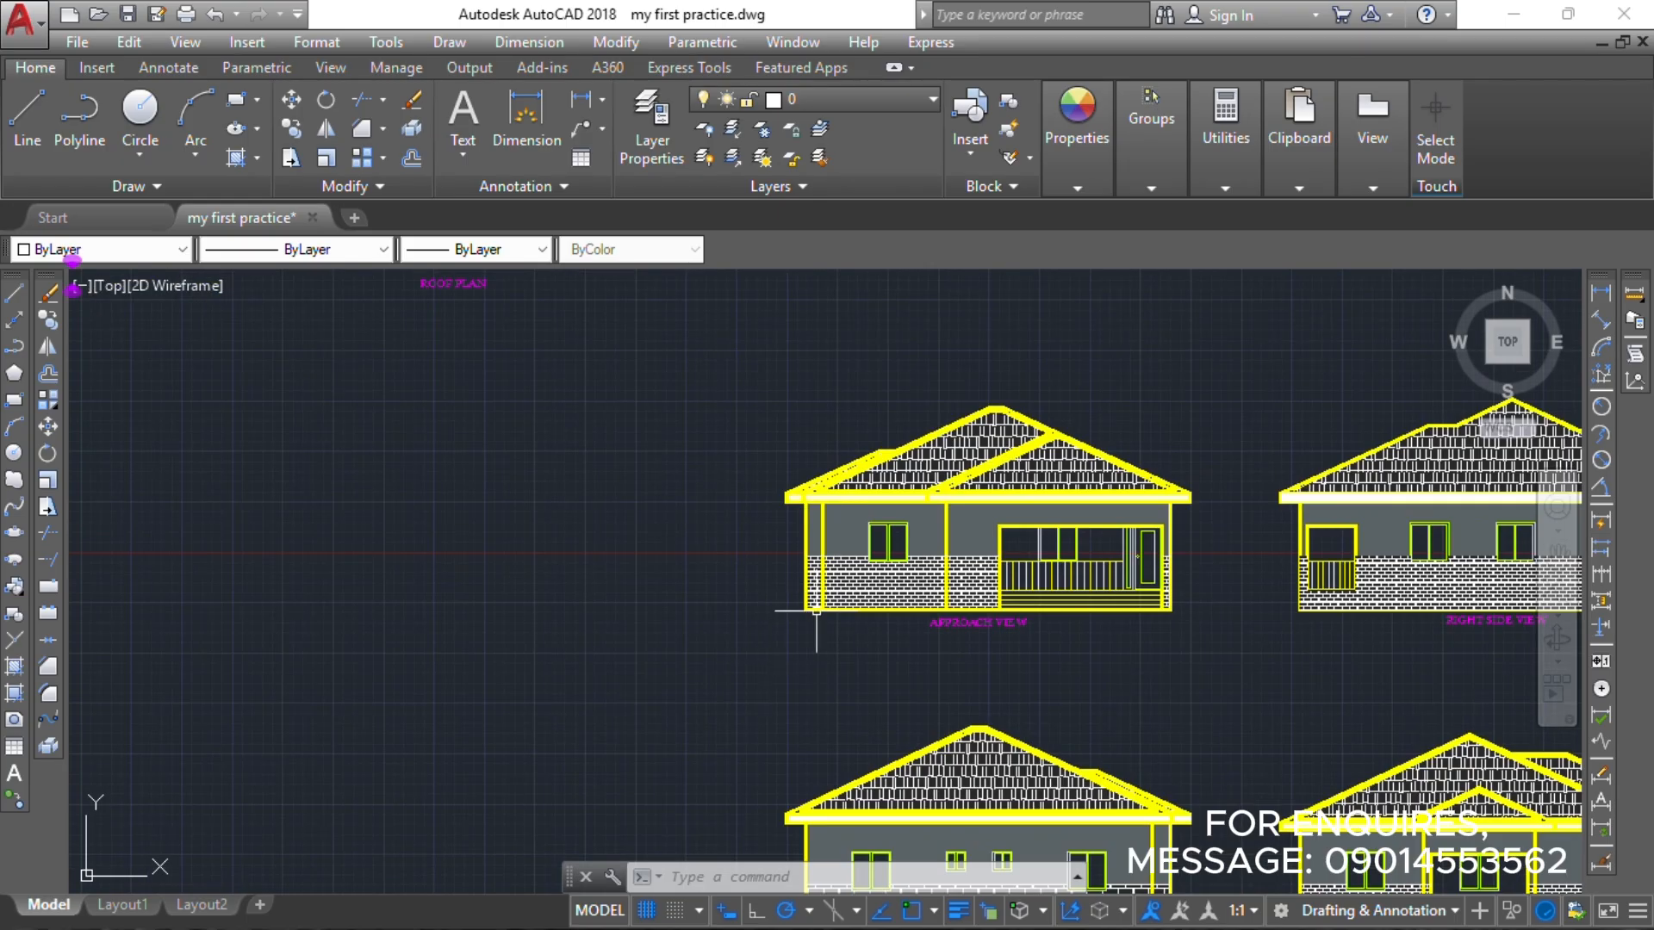
pyautogui.scroll(4, 816, 596)
pyautogui.moveTo(787, 573); pyautogui.dragTo(597, 558, button='middle')
pyautogui.scroll(2, 456, 606)
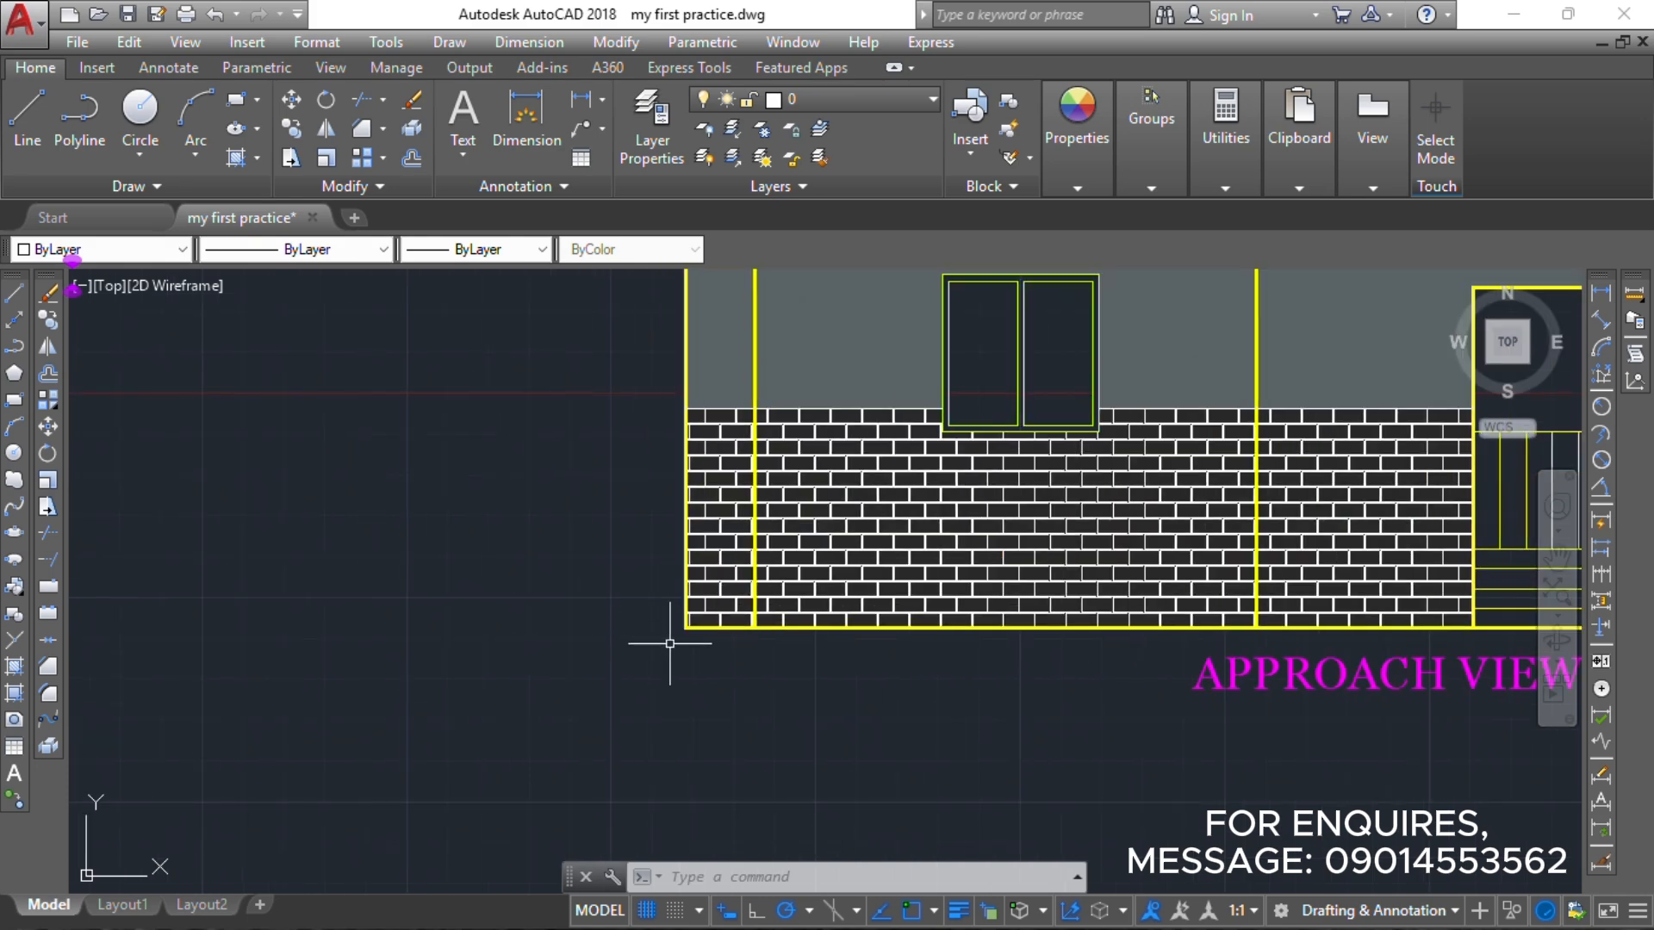
pyautogui.click(859, 99)
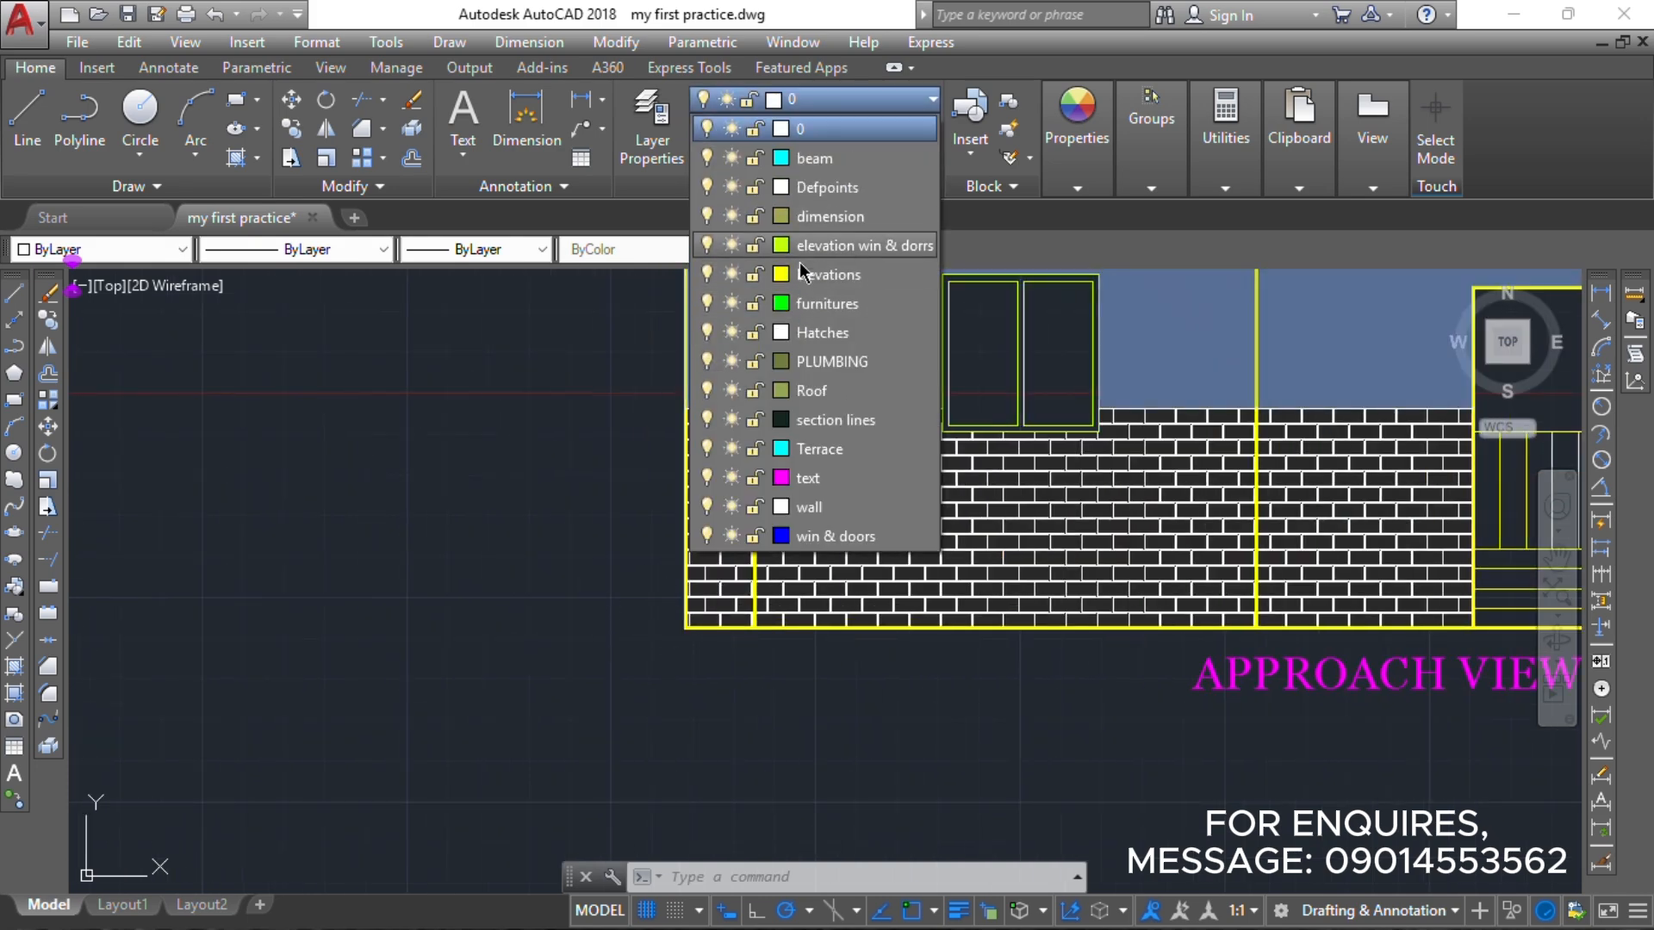
pyautogui.click(818, 272)
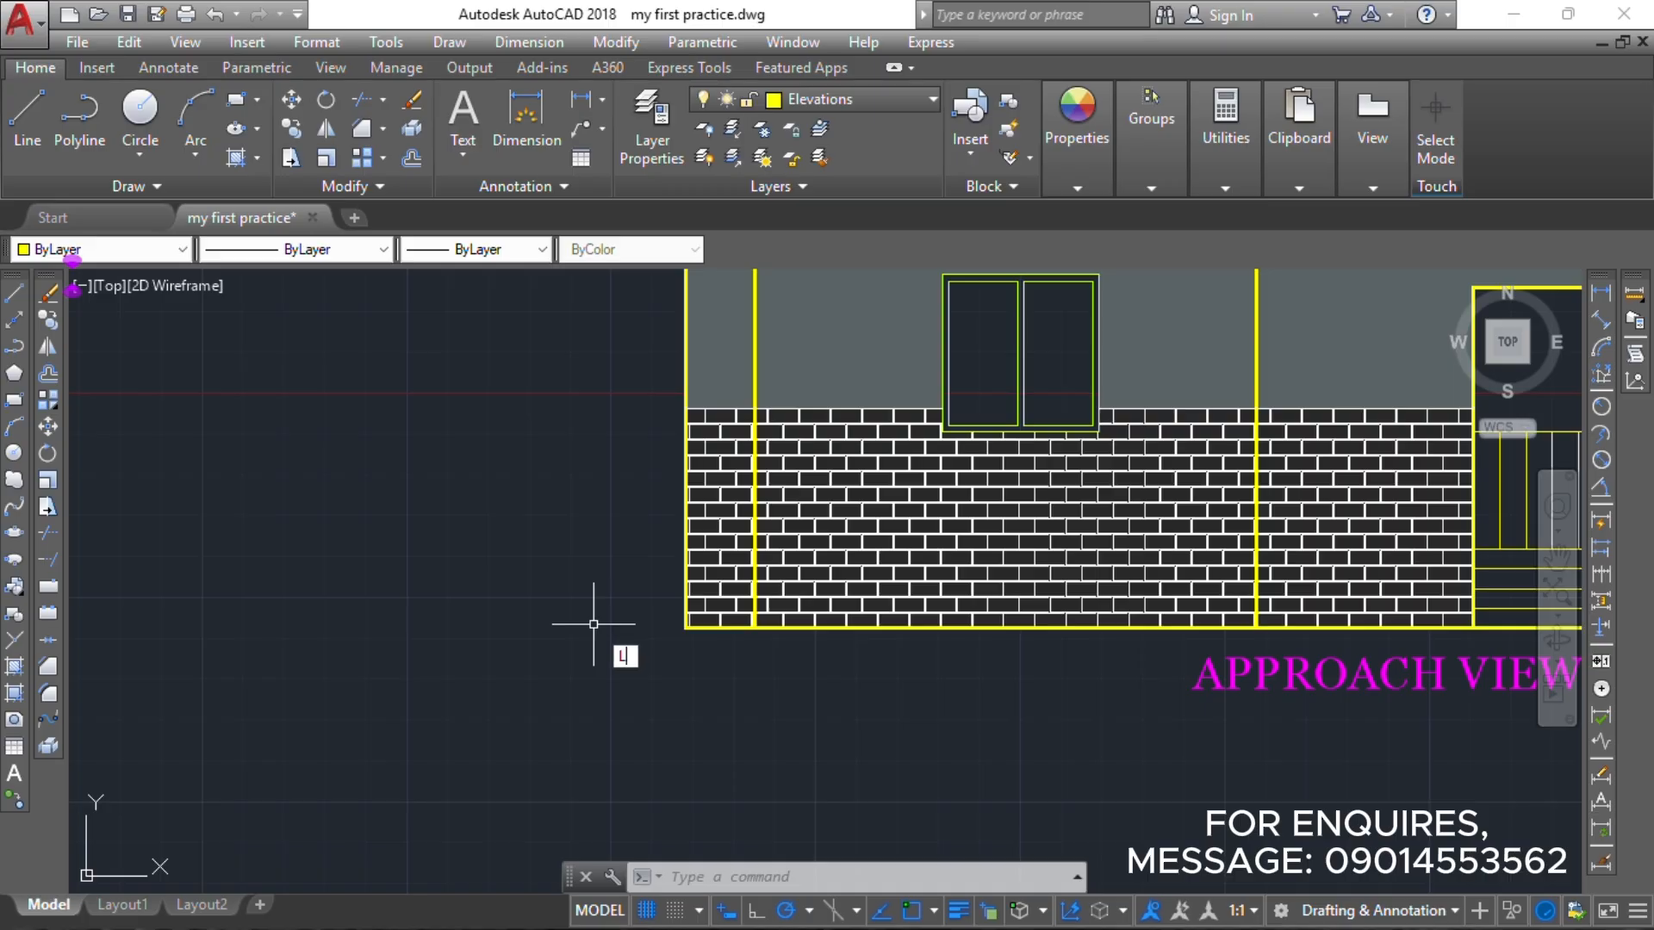
pyautogui.write('l')
pyautogui.press('Return')
pyautogui.click(686, 627)
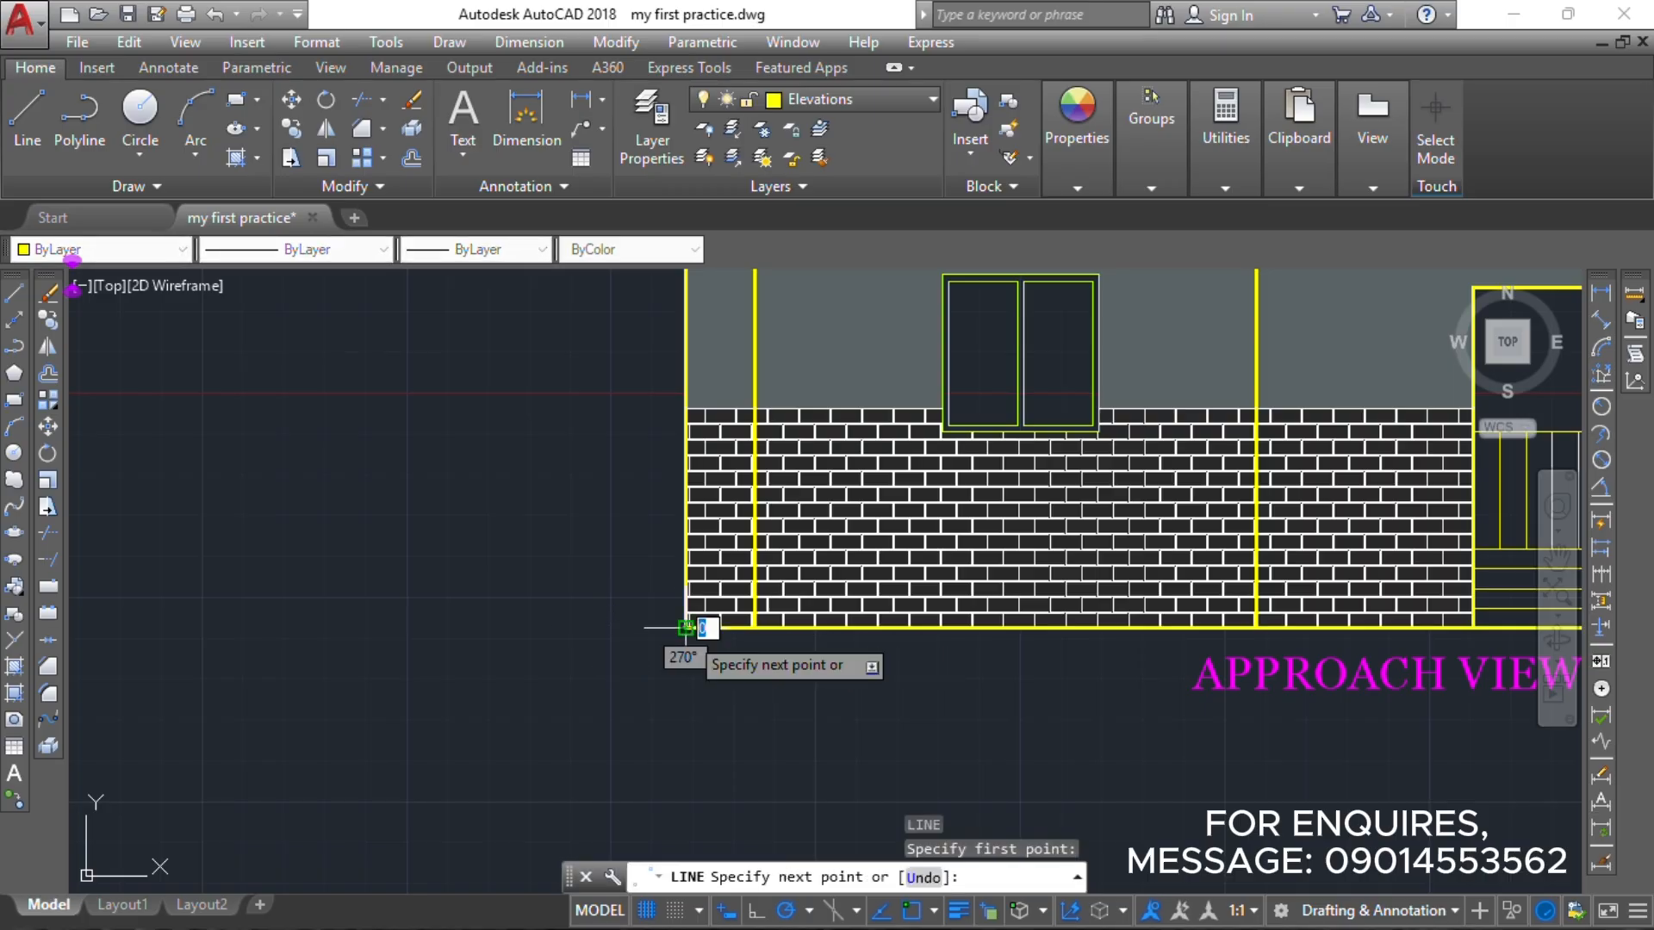
pyautogui.scroll(-2, 482, 641)
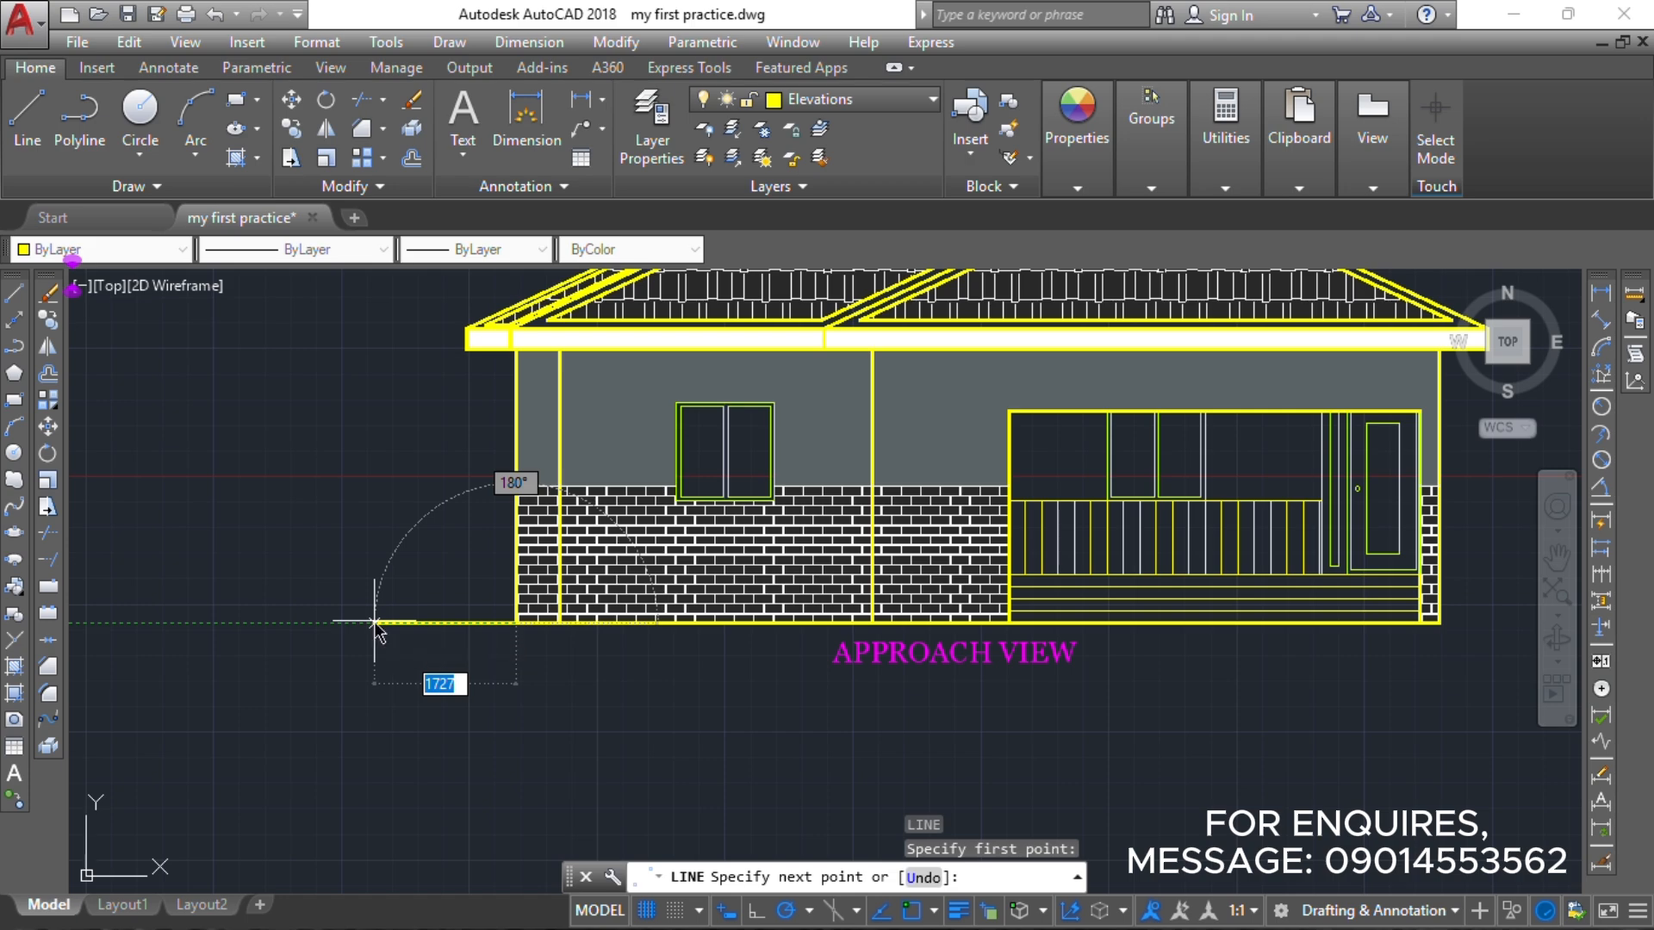
pyautogui.press('Return')
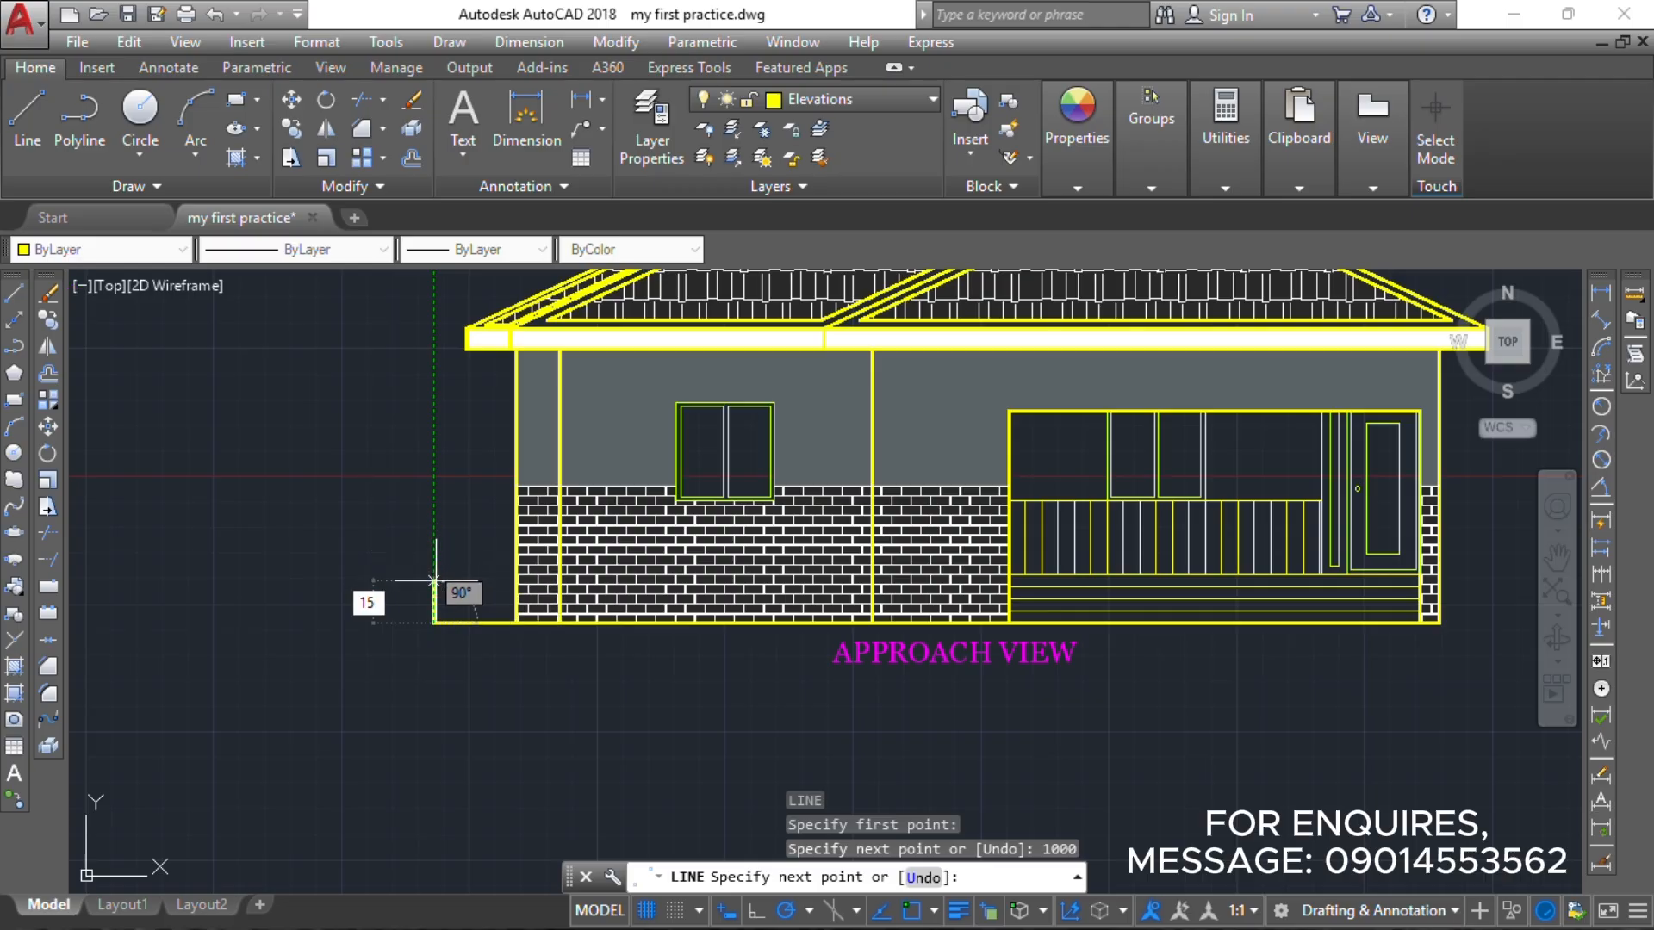
# Continue the line from the outer end of the 1000 base as four stairs with 150 risers and 250 treads, finishing at the wall.
pyautogui.write('150')
pyautogui.press('Return')
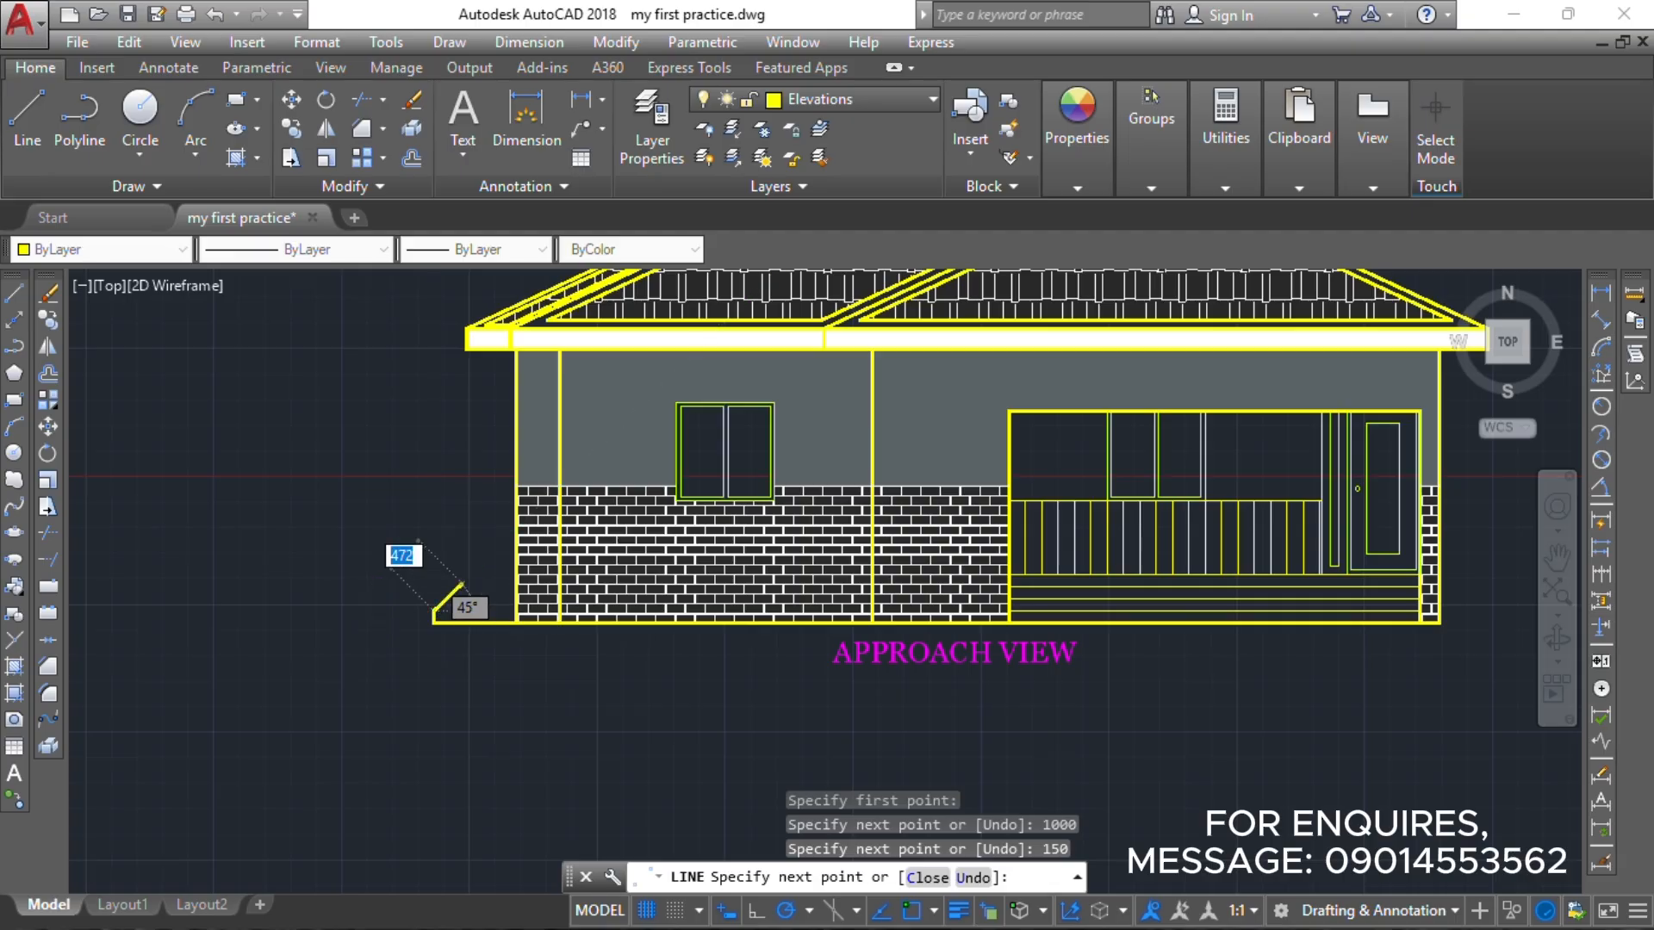
pyautogui.scroll(4, 462, 603)
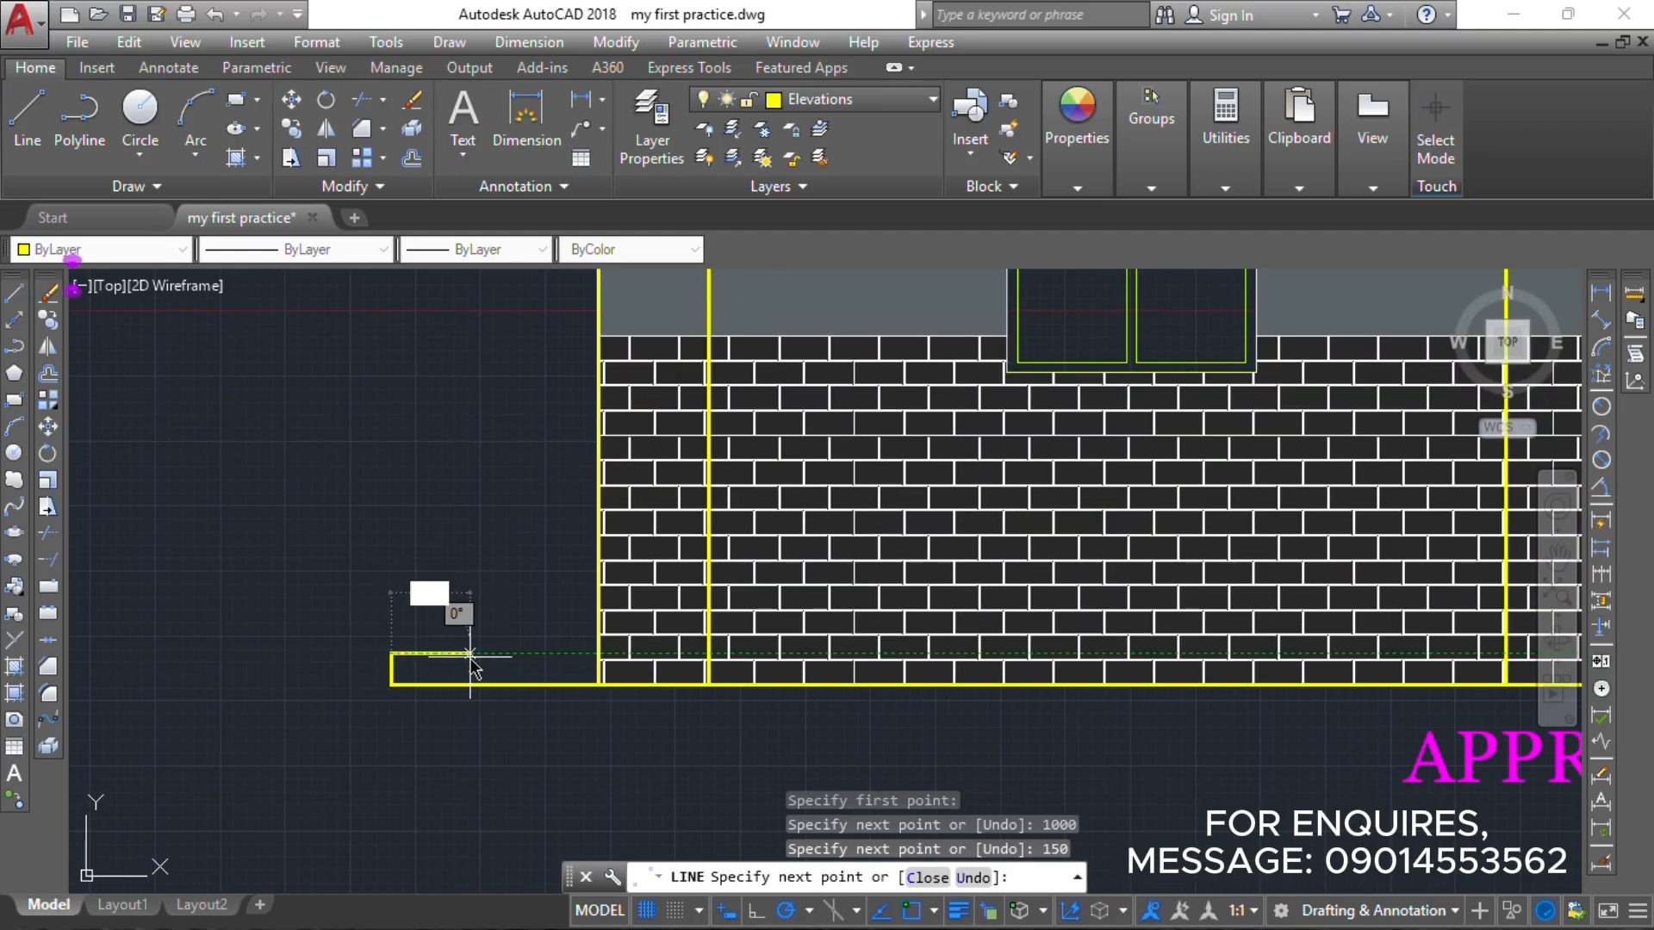
pyautogui.write('250')
pyautogui.press('Return')
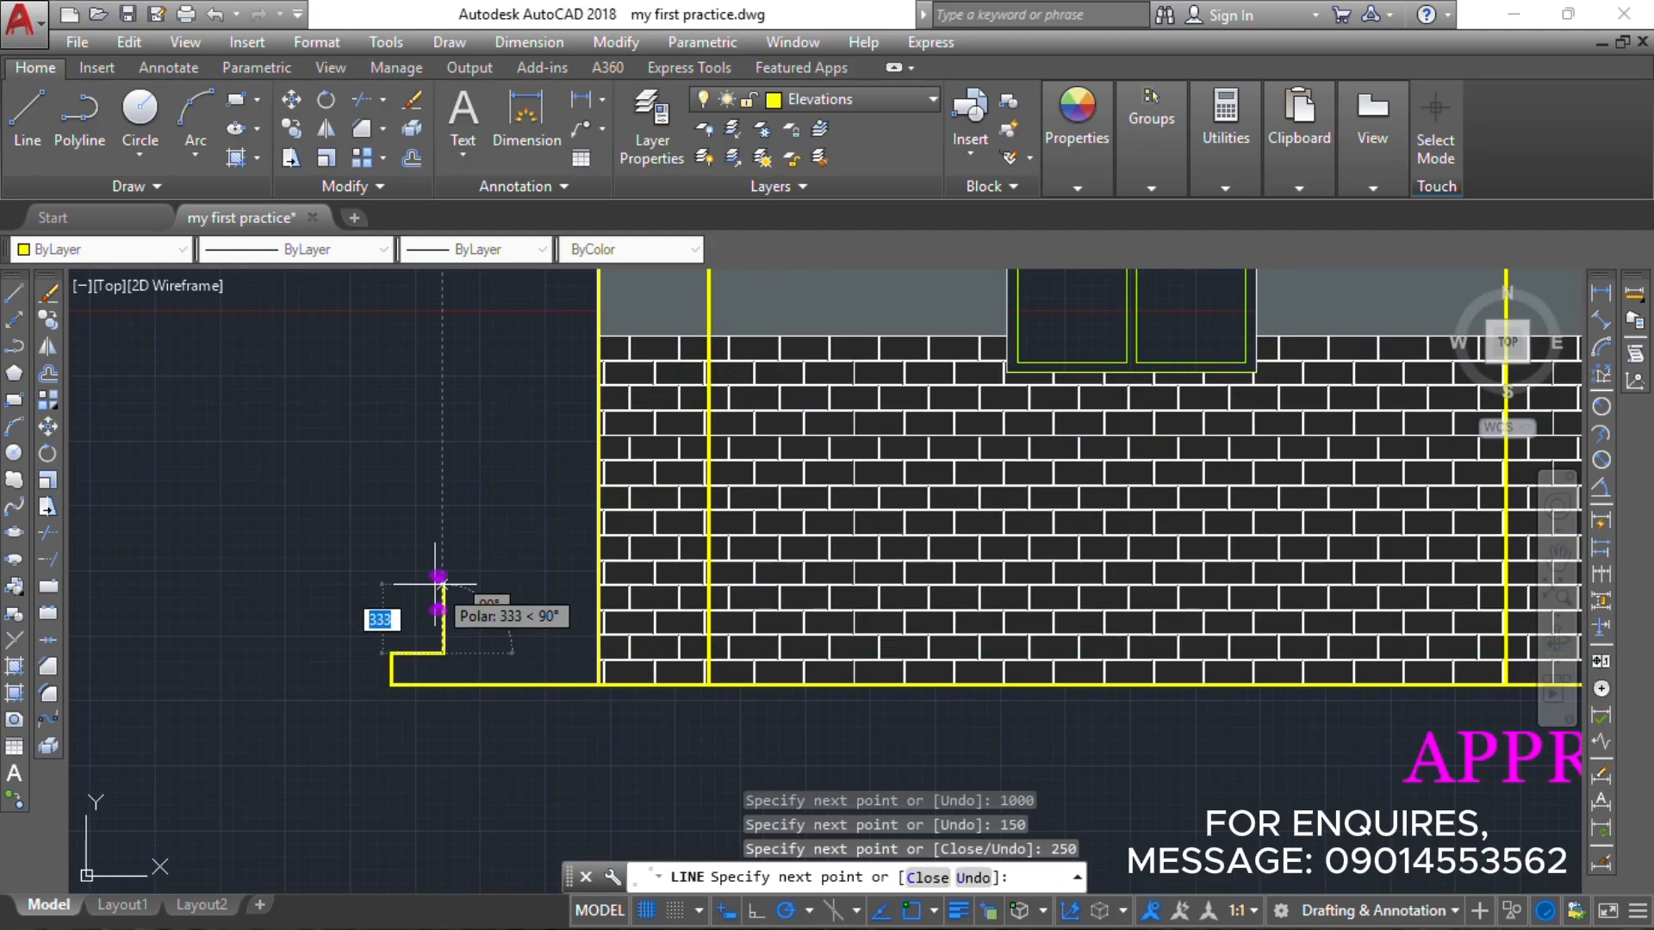
pyautogui.write('150')
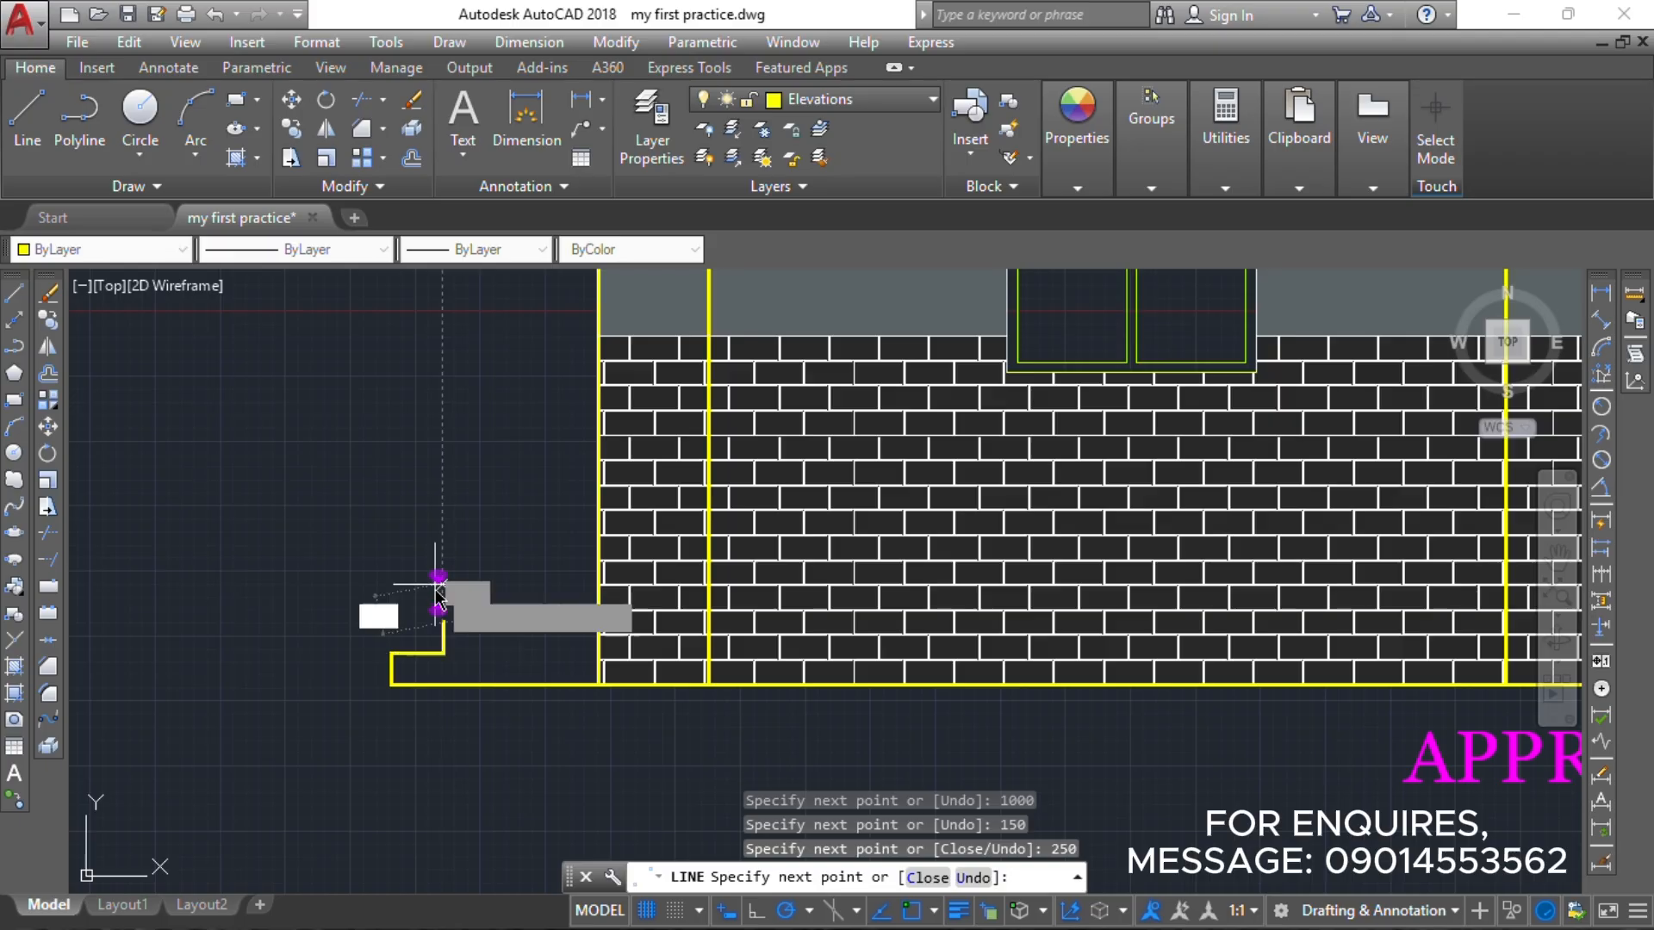
pyautogui.press('Return')
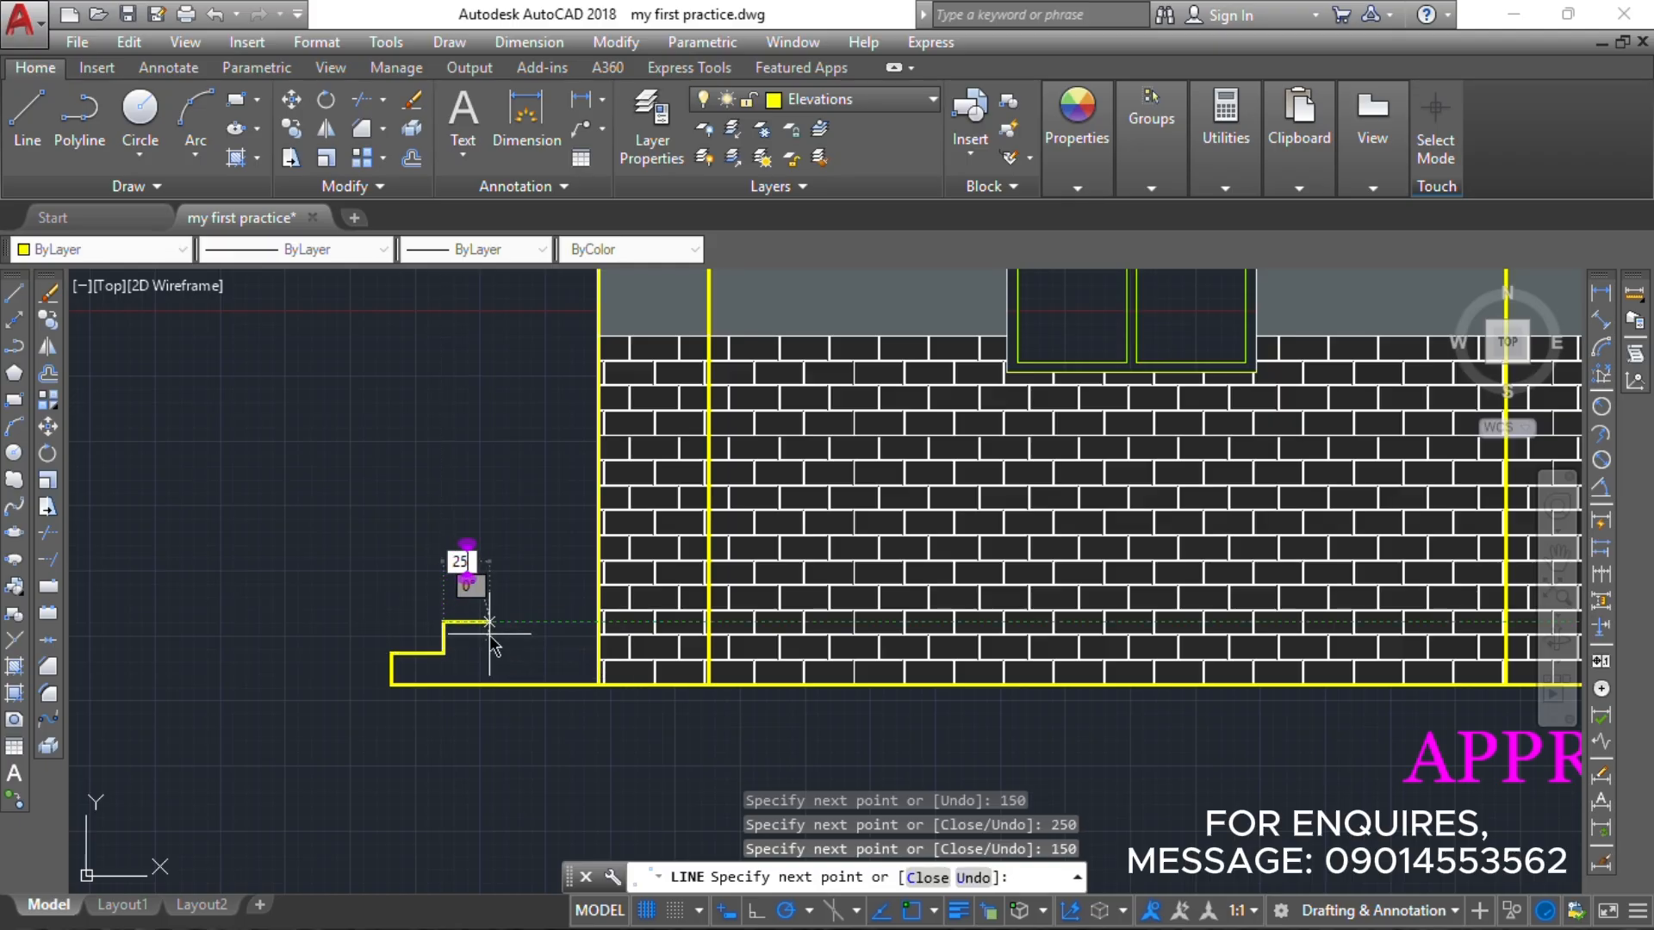
pyautogui.press('Return')
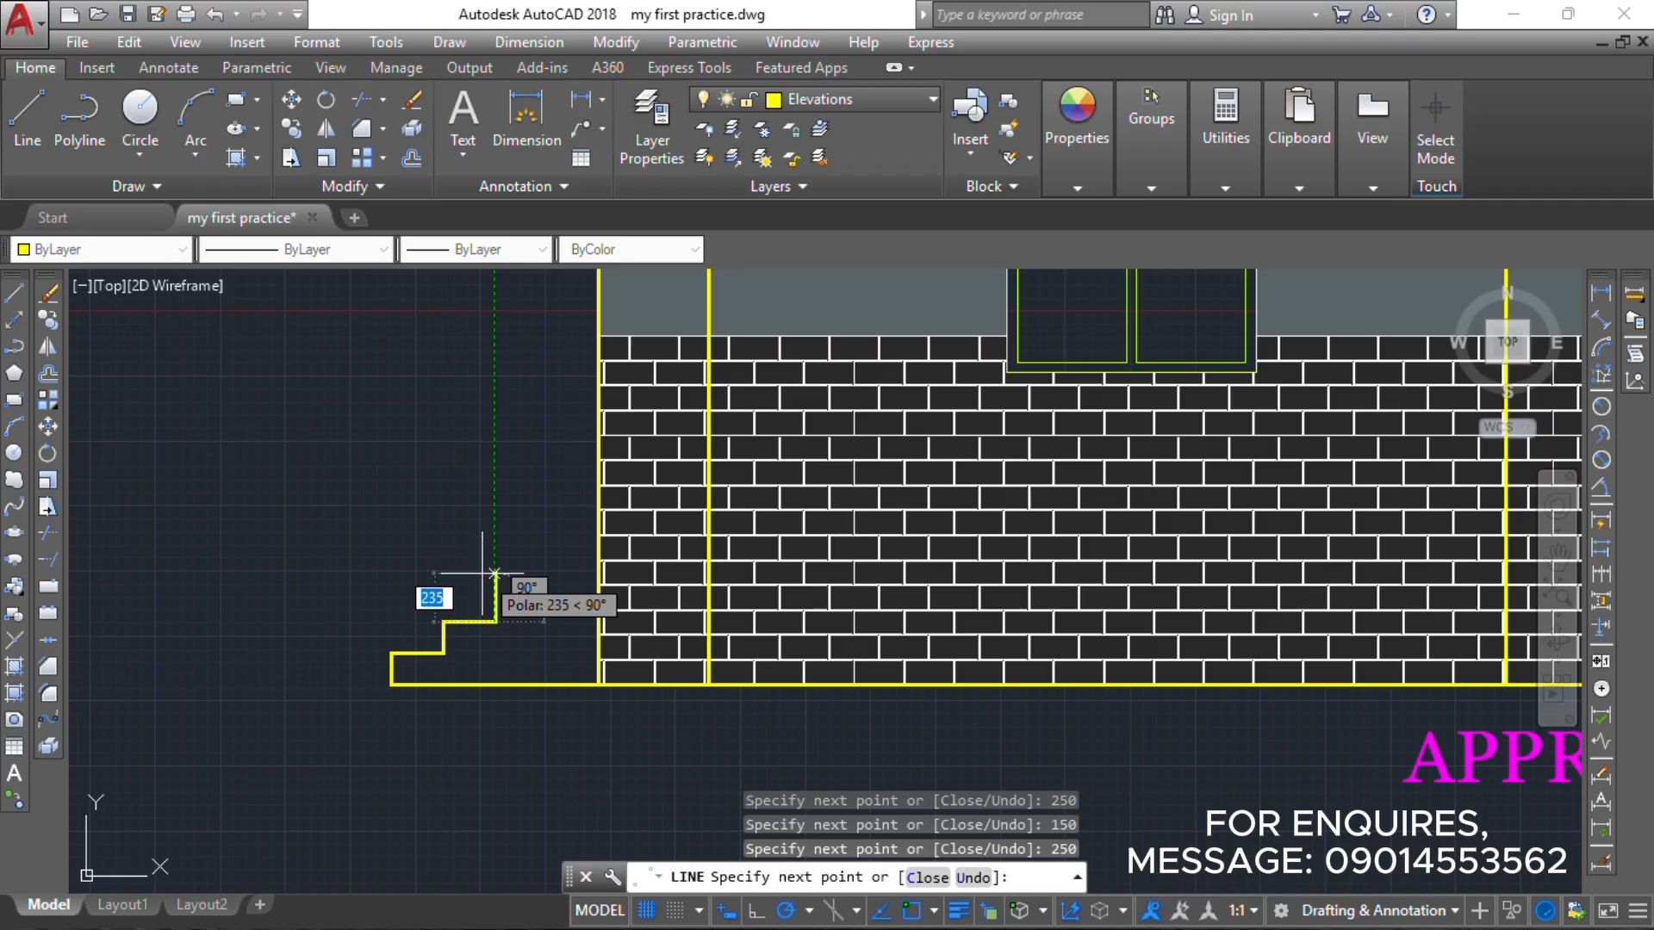
pyautogui.press('Return')
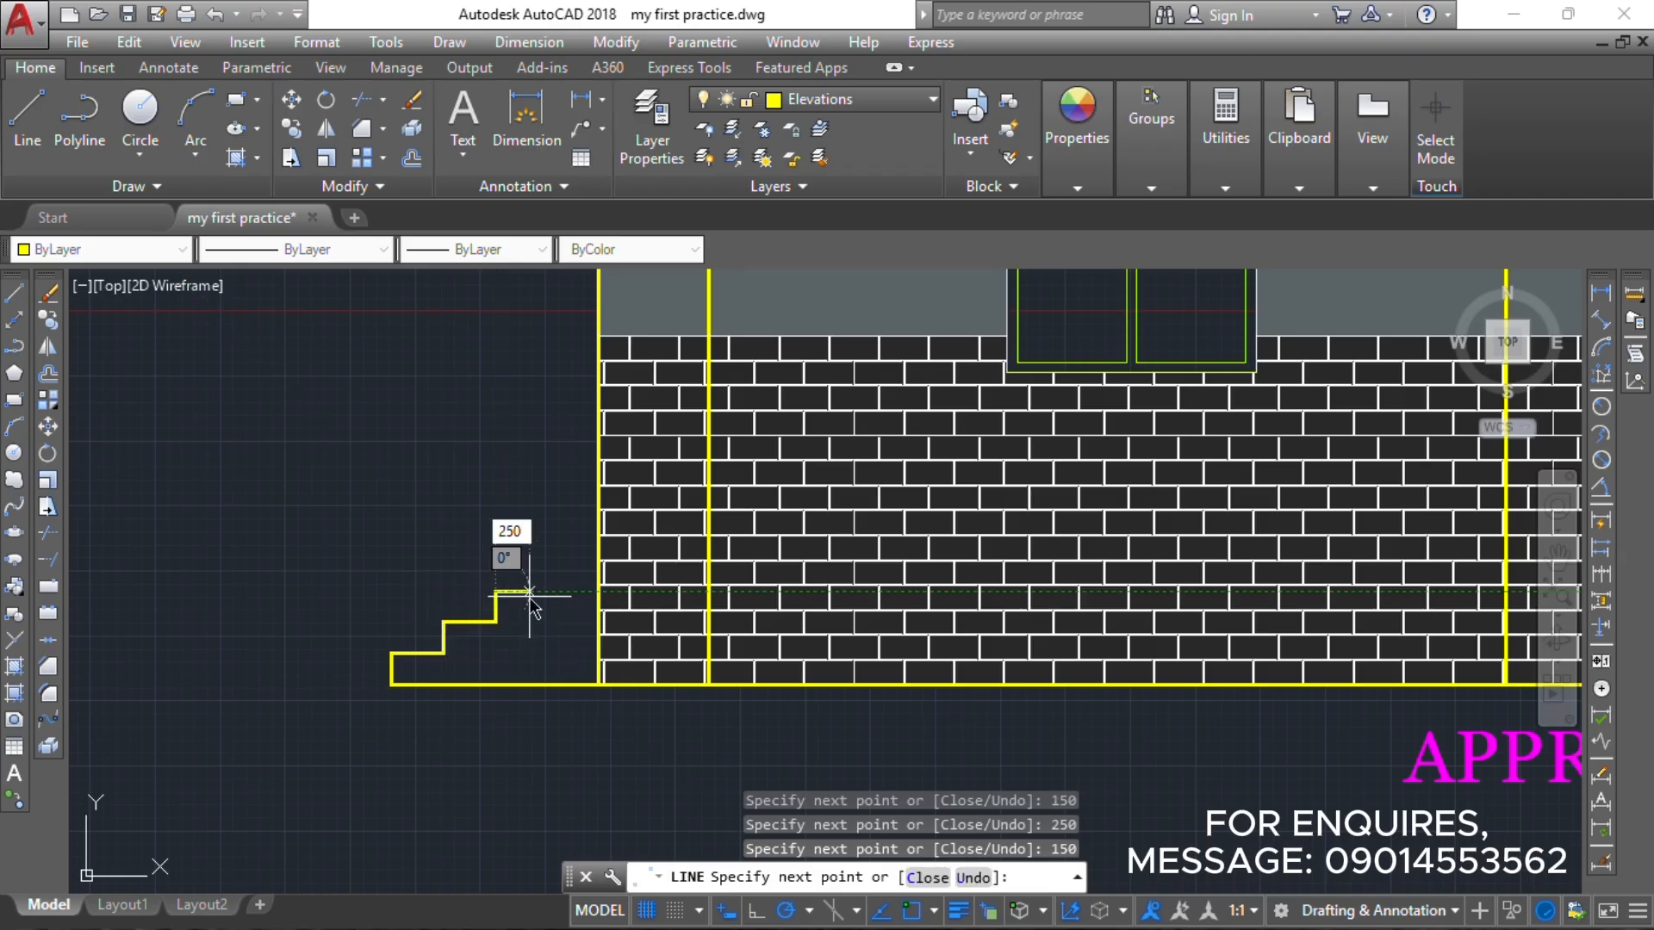
pyautogui.press('Return')
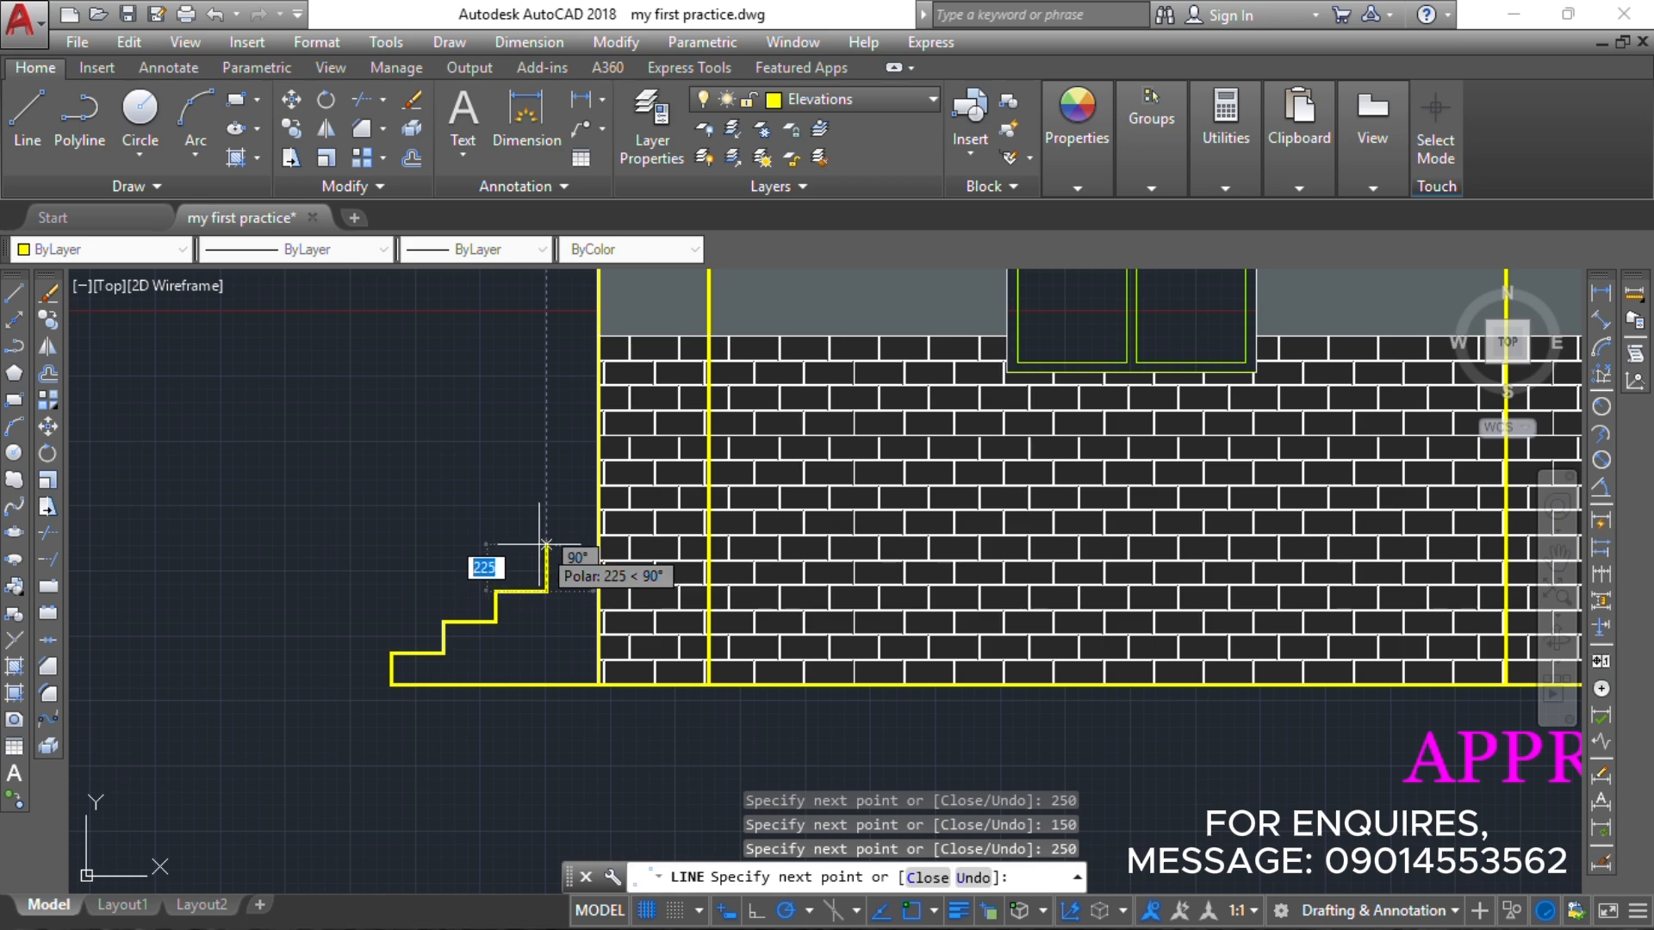
pyautogui.write('150')
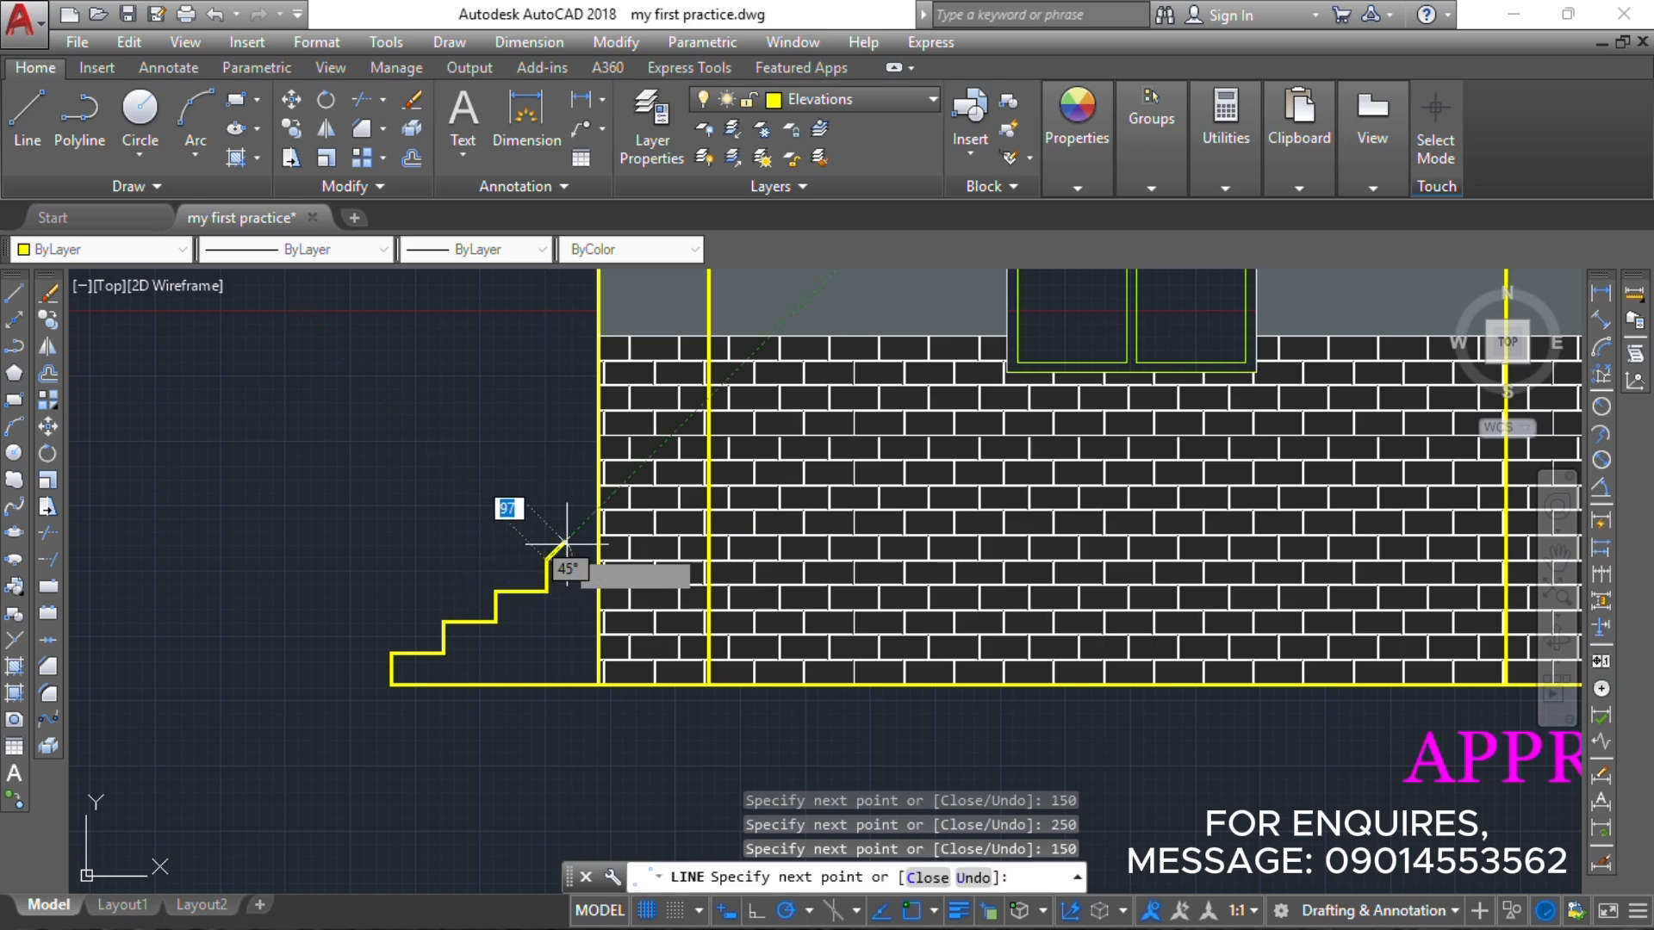
pyautogui.press('Return')
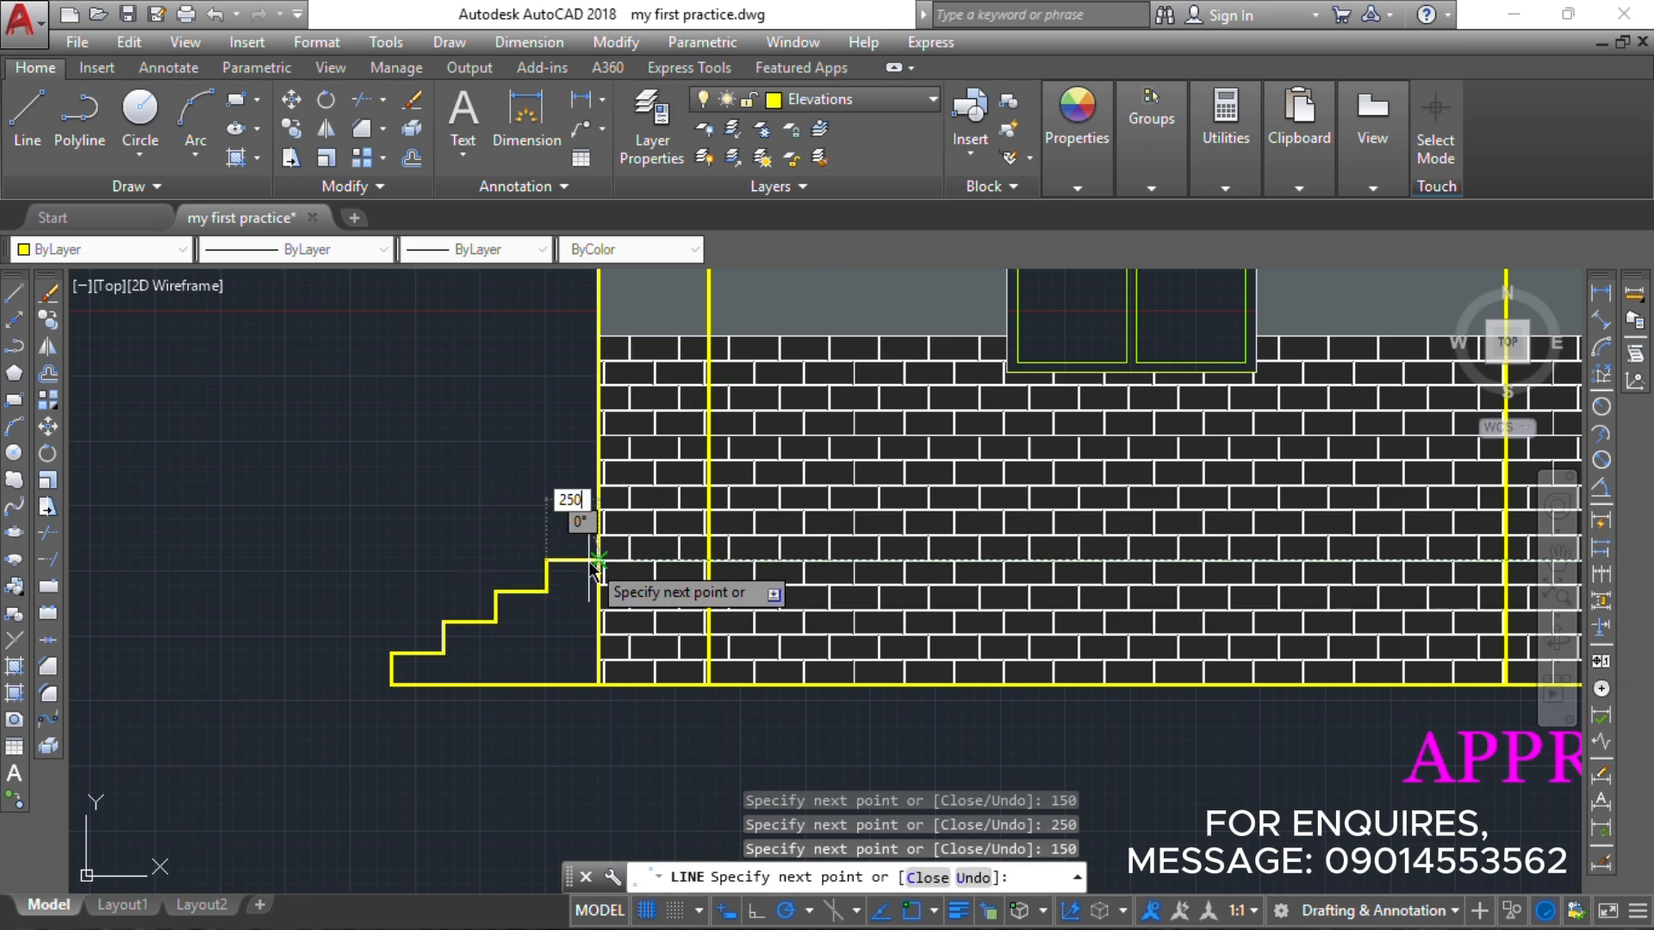
pyautogui.press('Return')
pyautogui.press('Escape')
pyautogui.press('Escape')
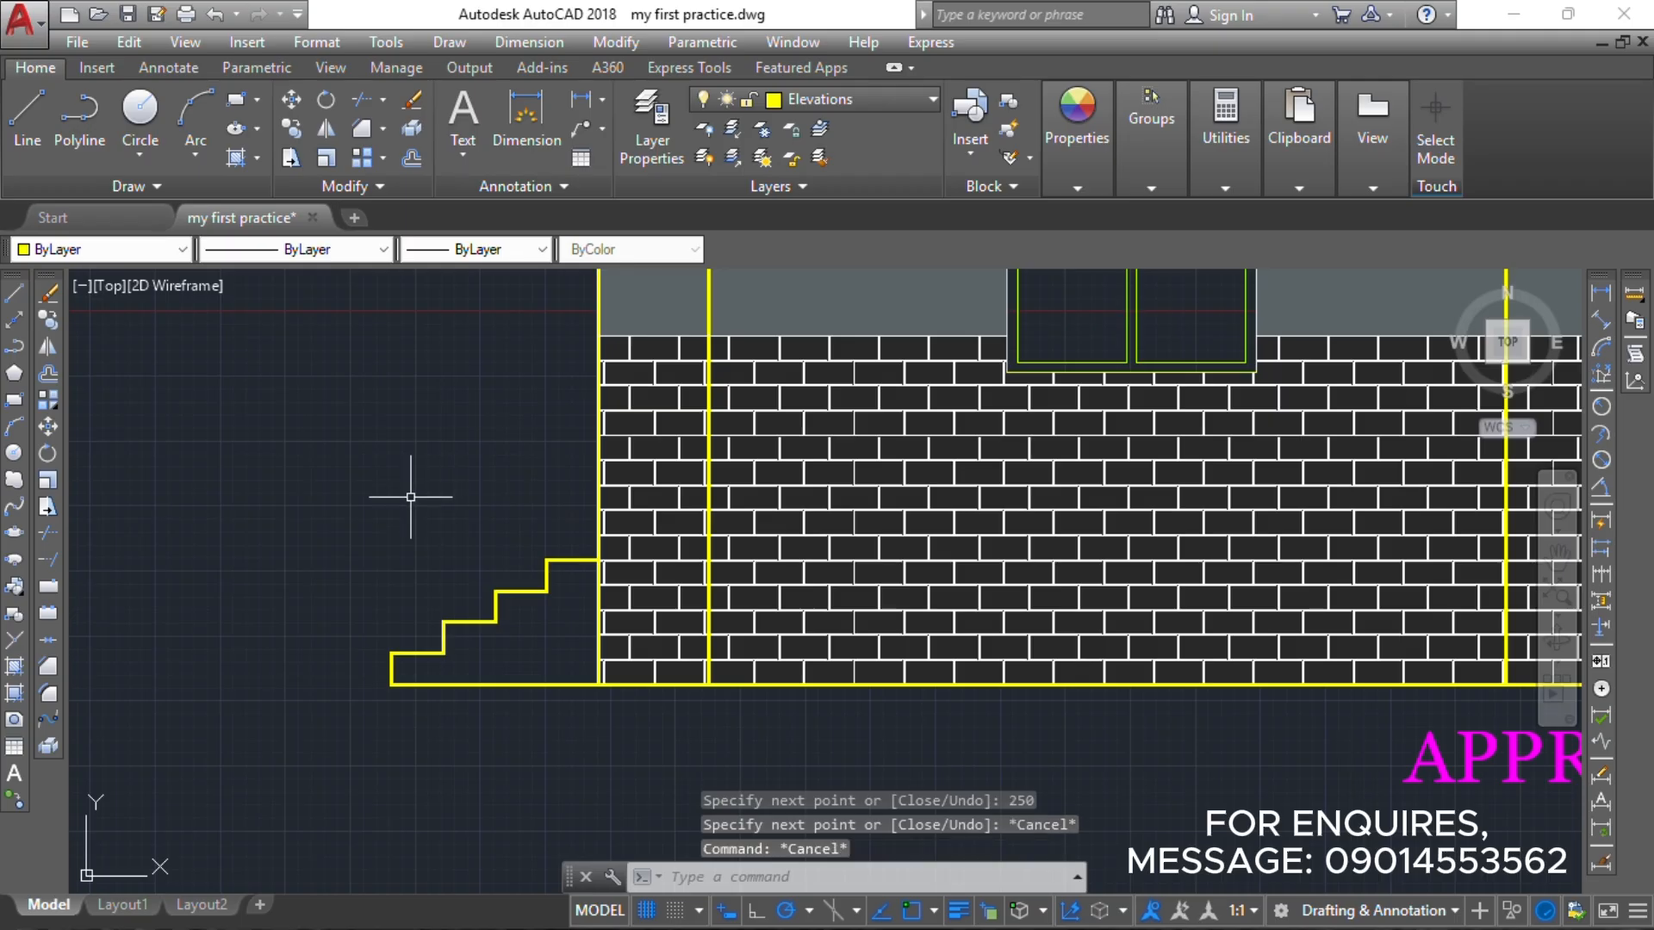
# Match the properties of a thin veranda step line onto the lines of the new side steps.
pyautogui.scroll(-5, 411, 497)
pyautogui.scroll(4, 397, 554)
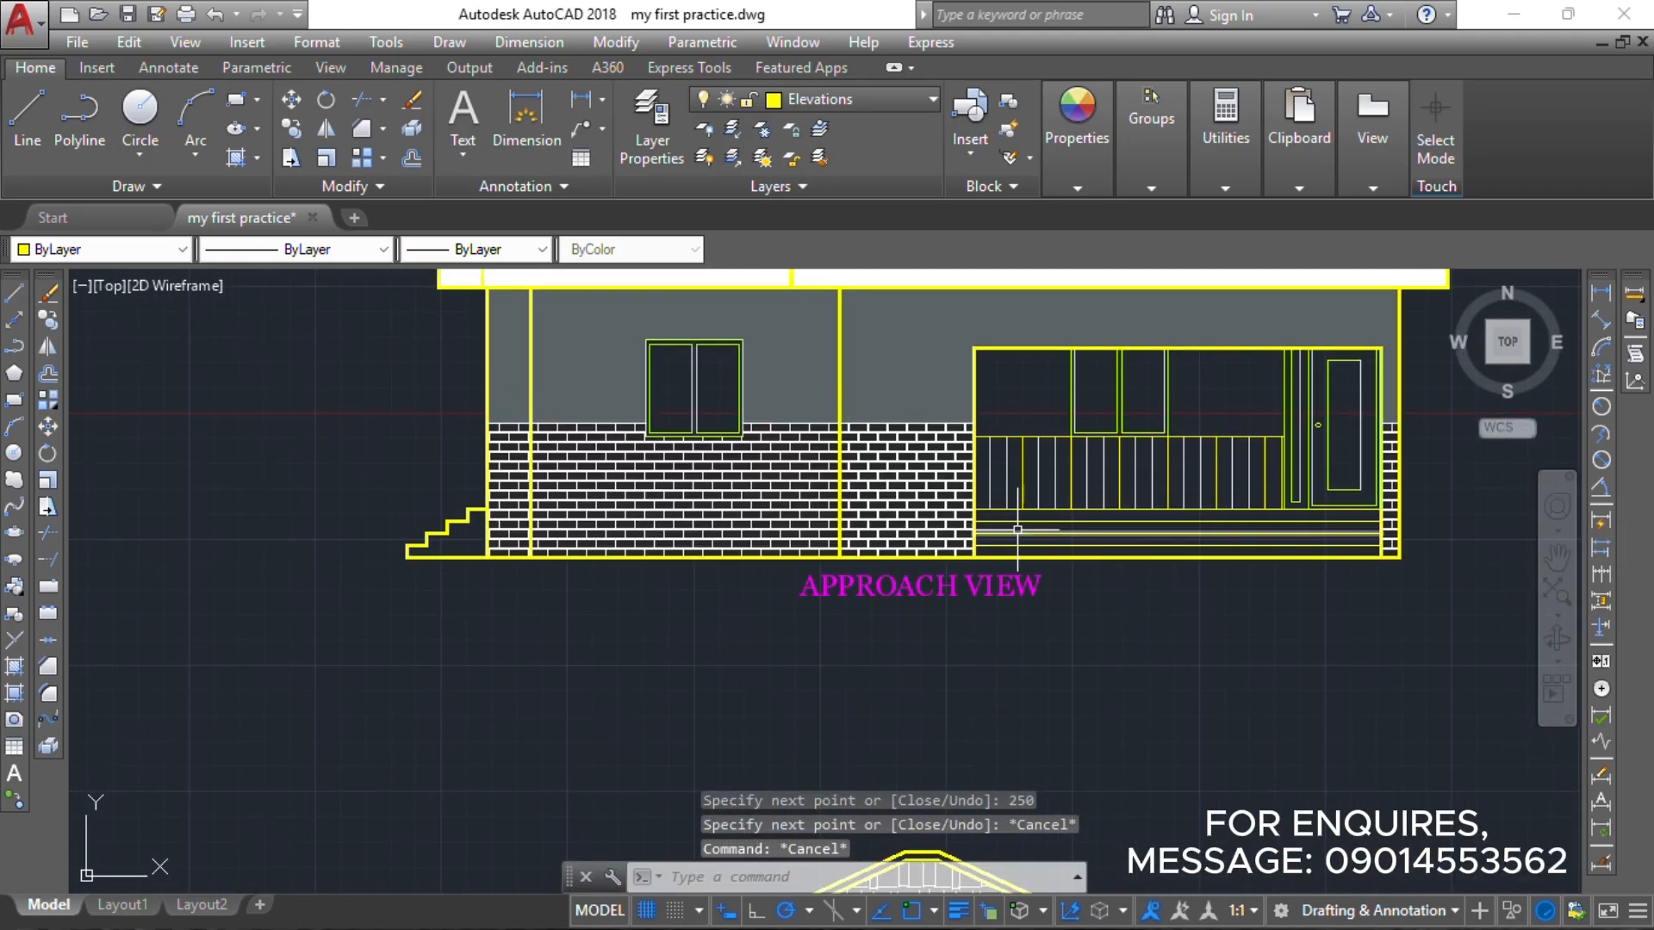
pyautogui.click(1076, 188)
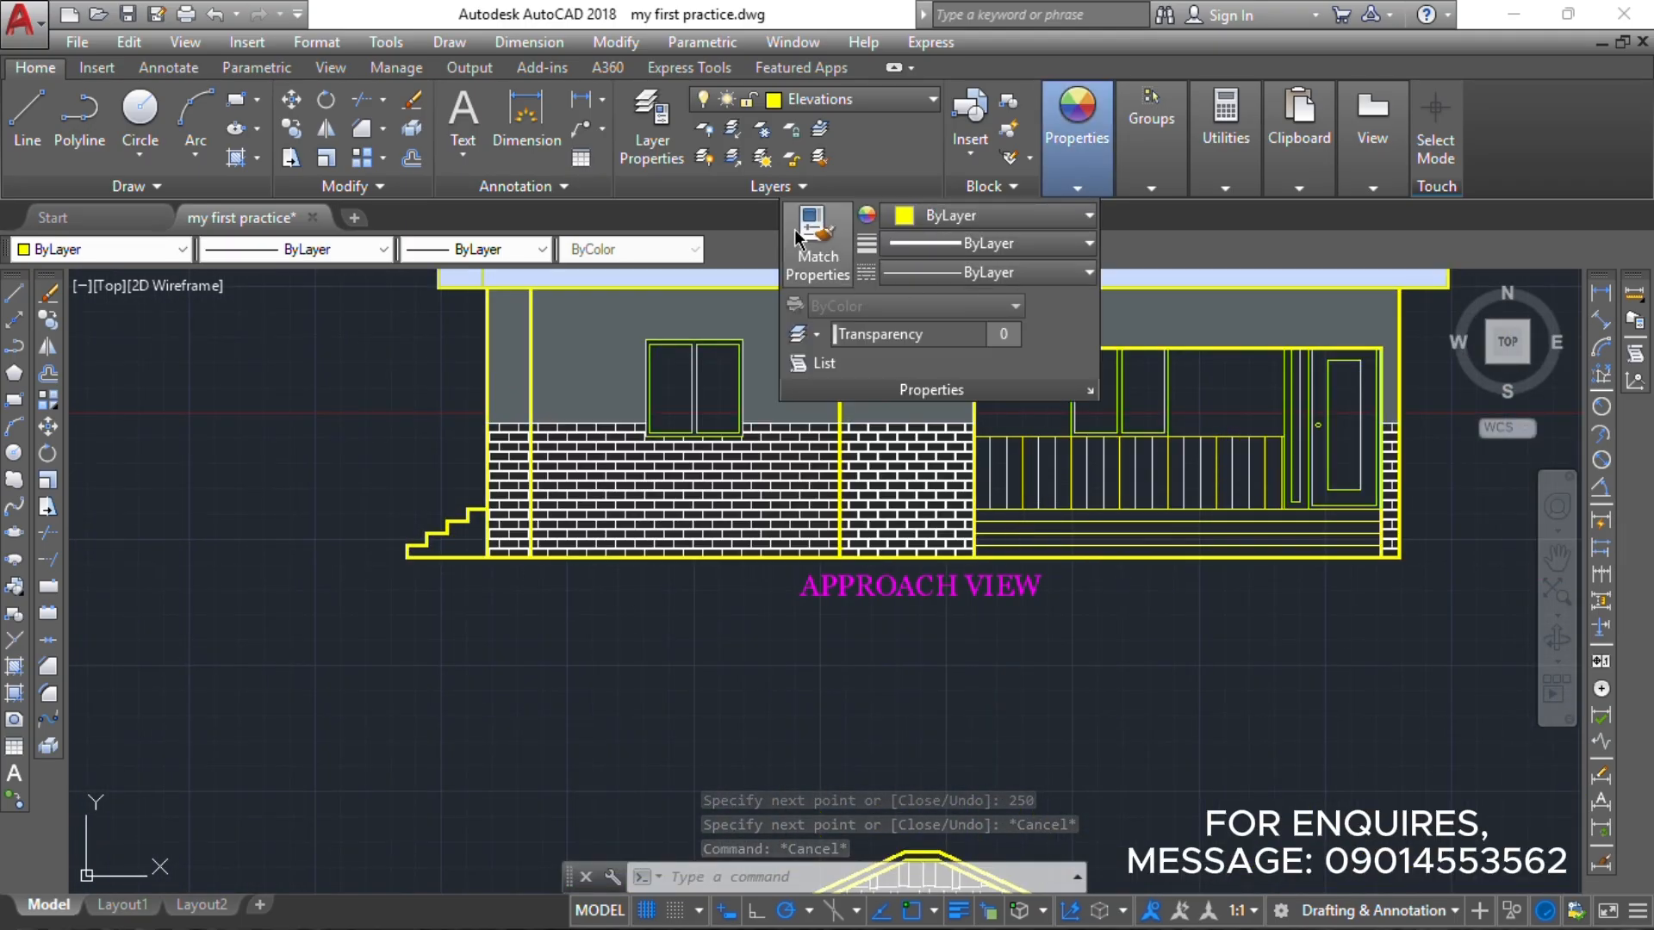
pyautogui.click(817, 248)
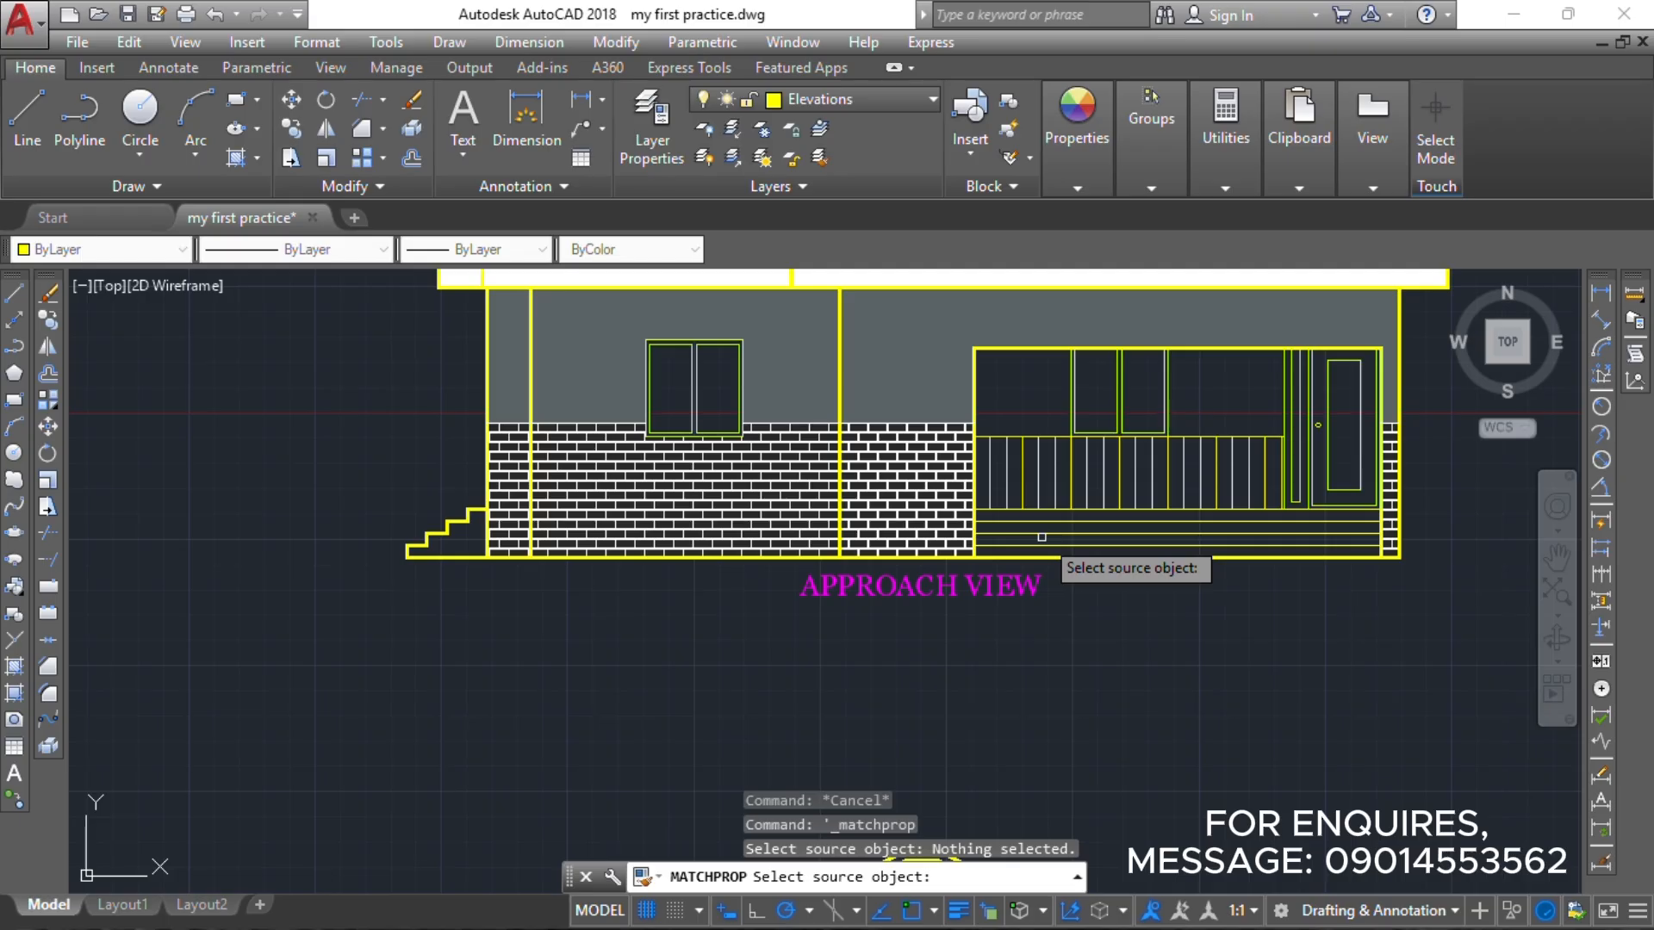
pyautogui.click(1042, 534)
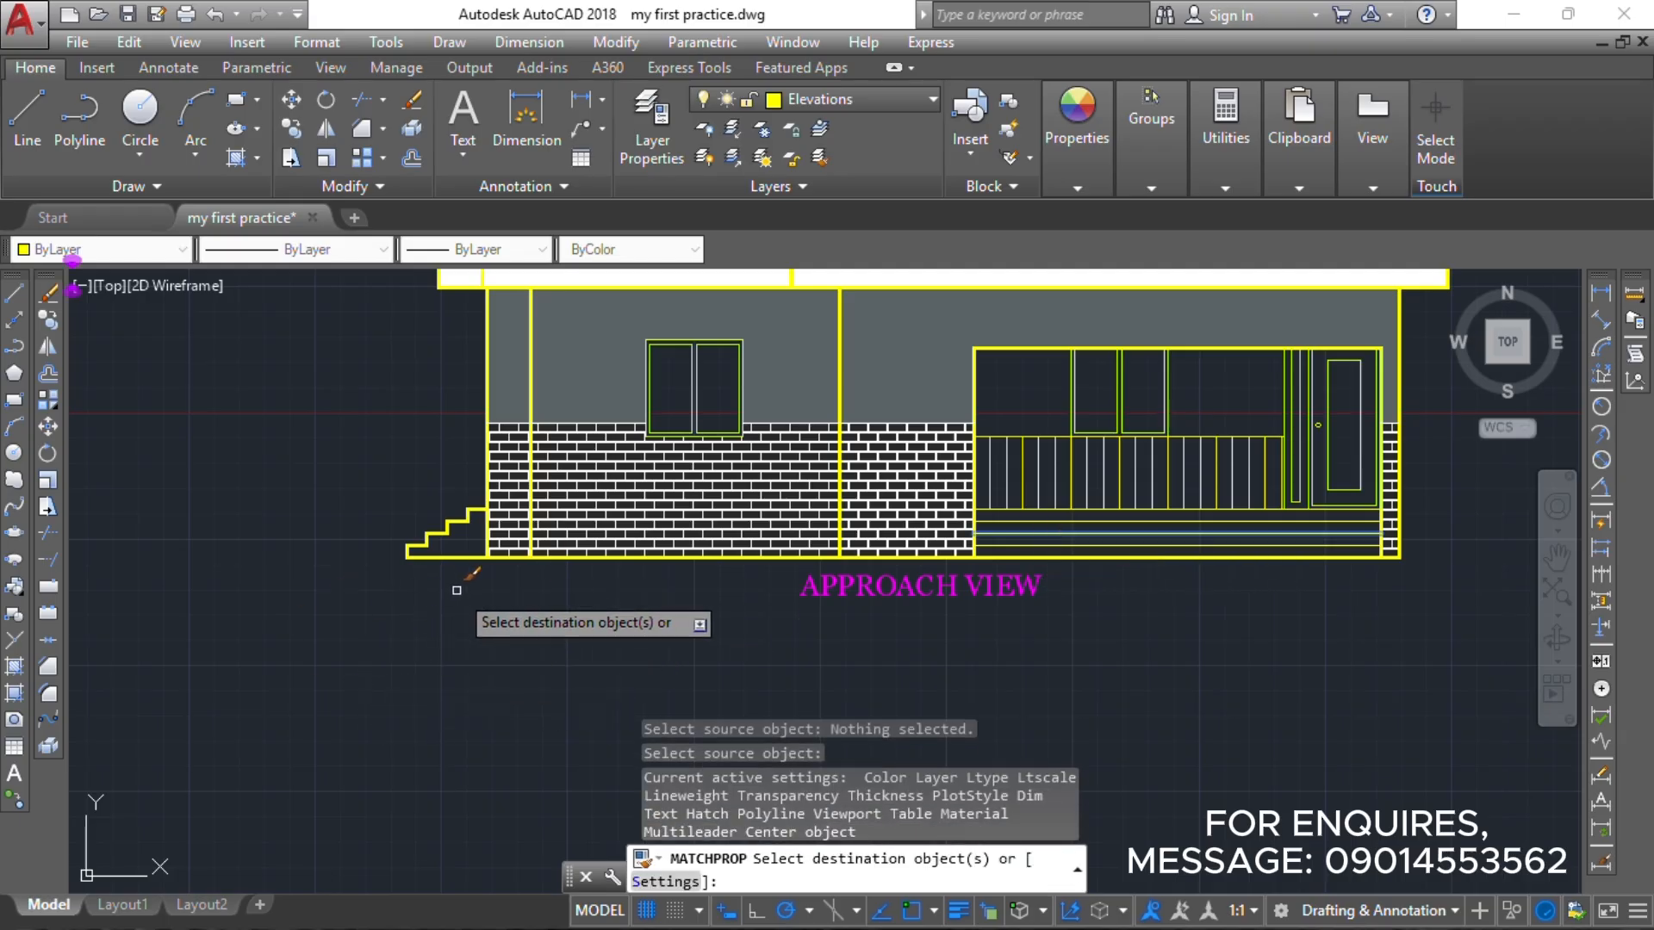
pyautogui.click(541, 517)
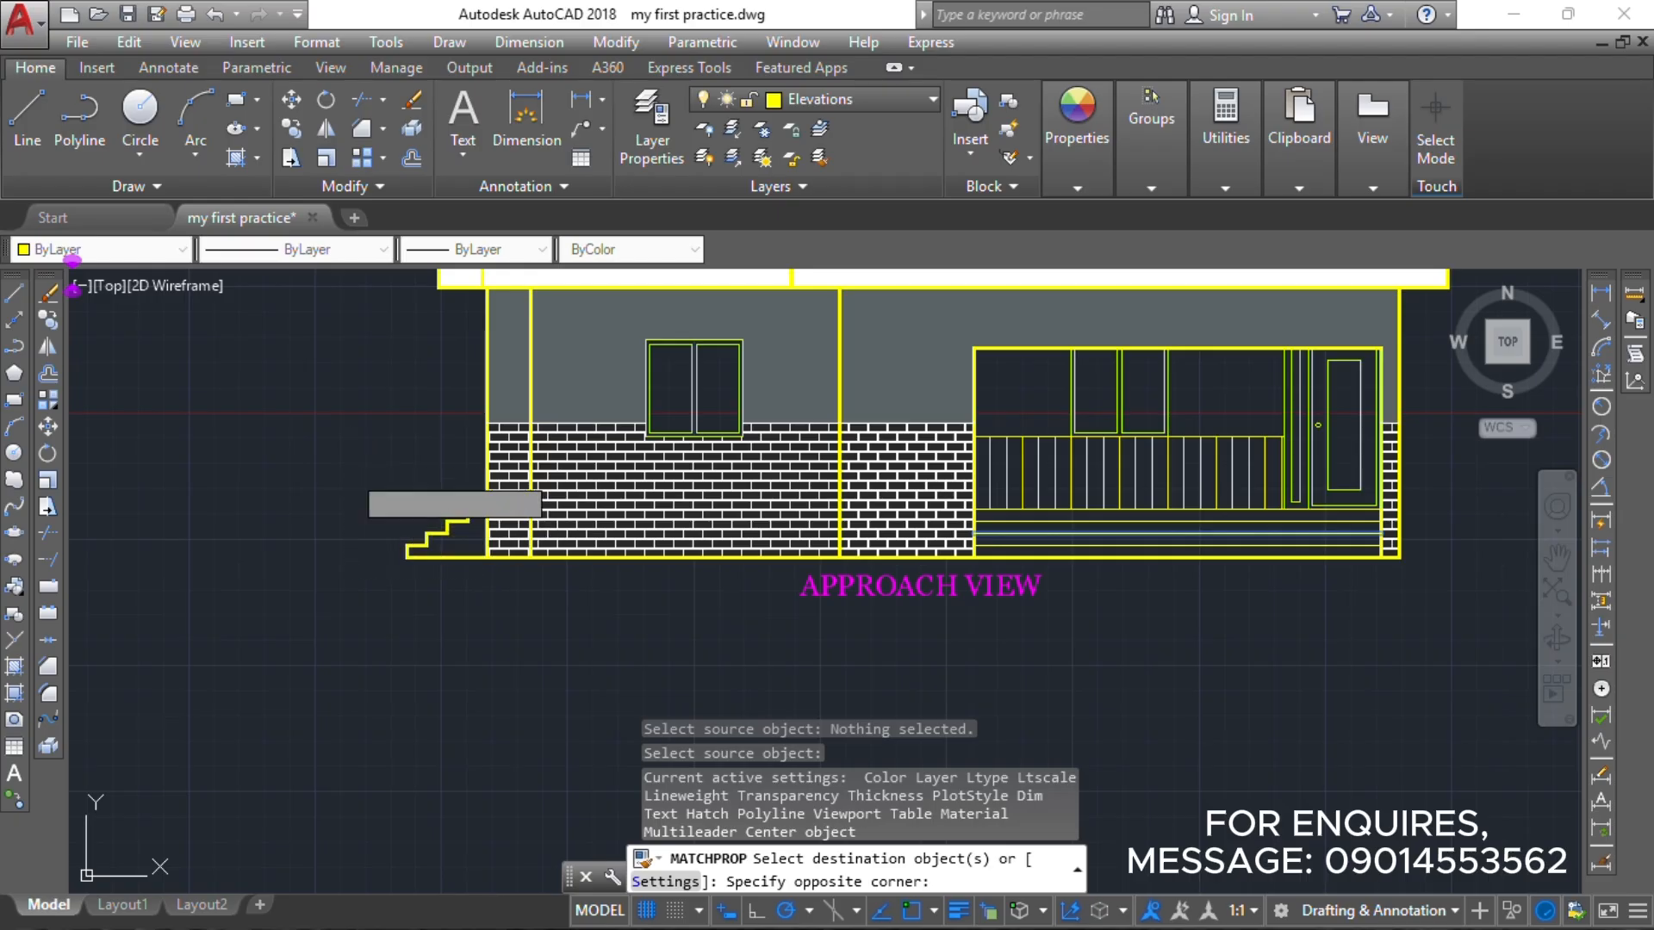
pyautogui.click(369, 492)
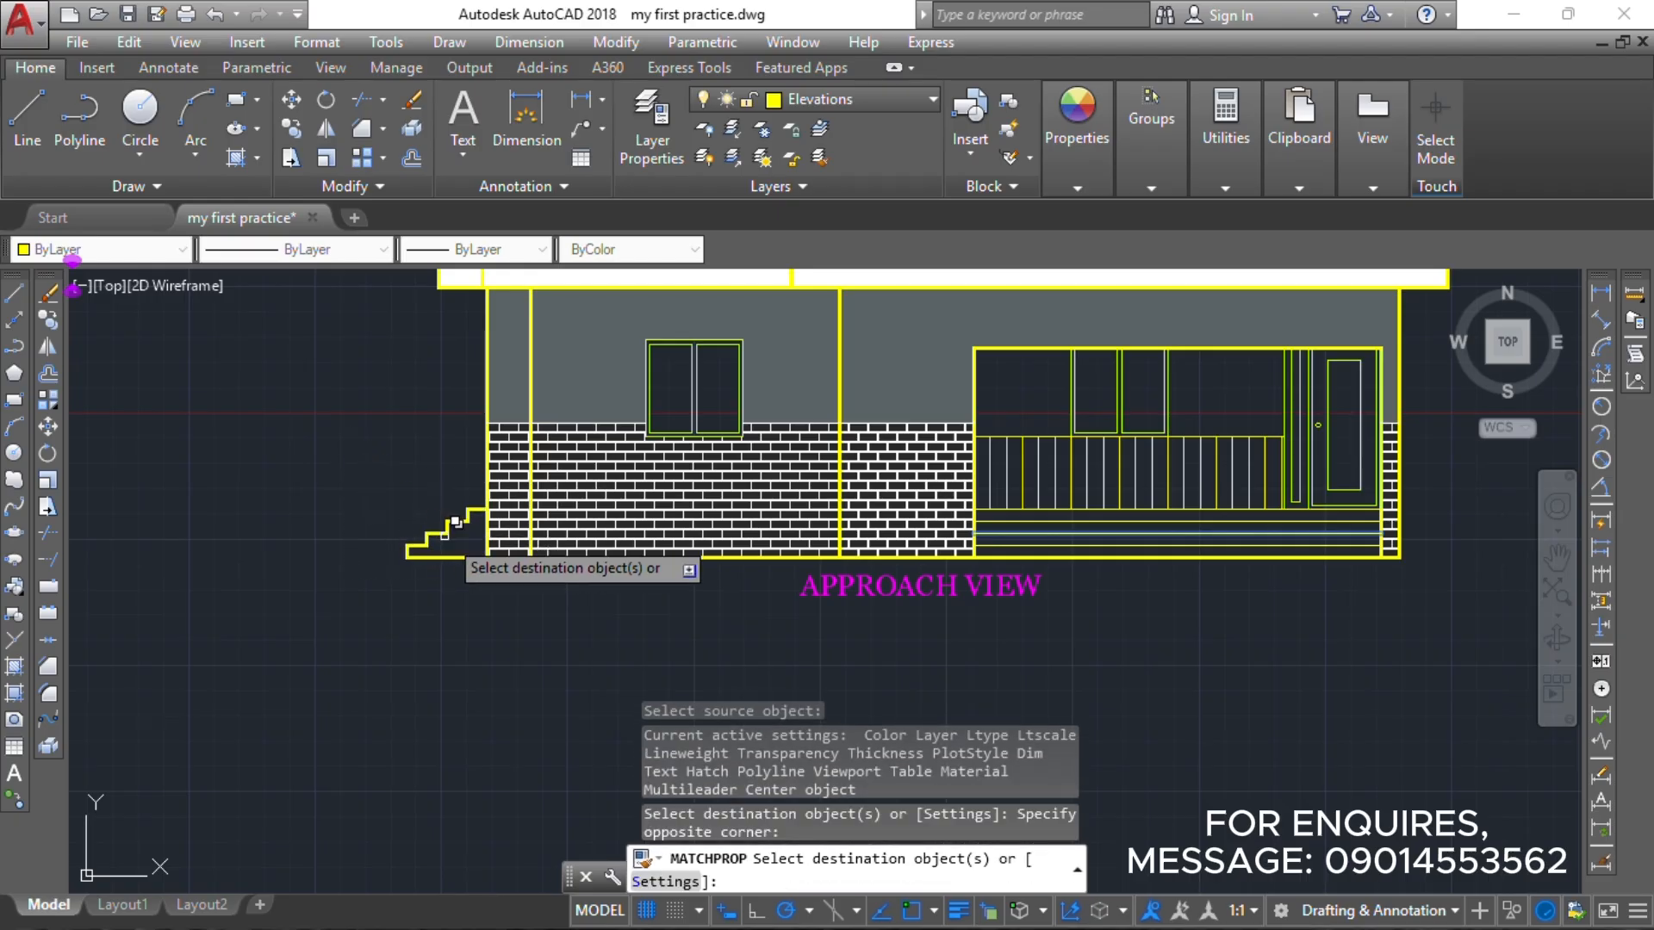
pyautogui.click(487, 570)
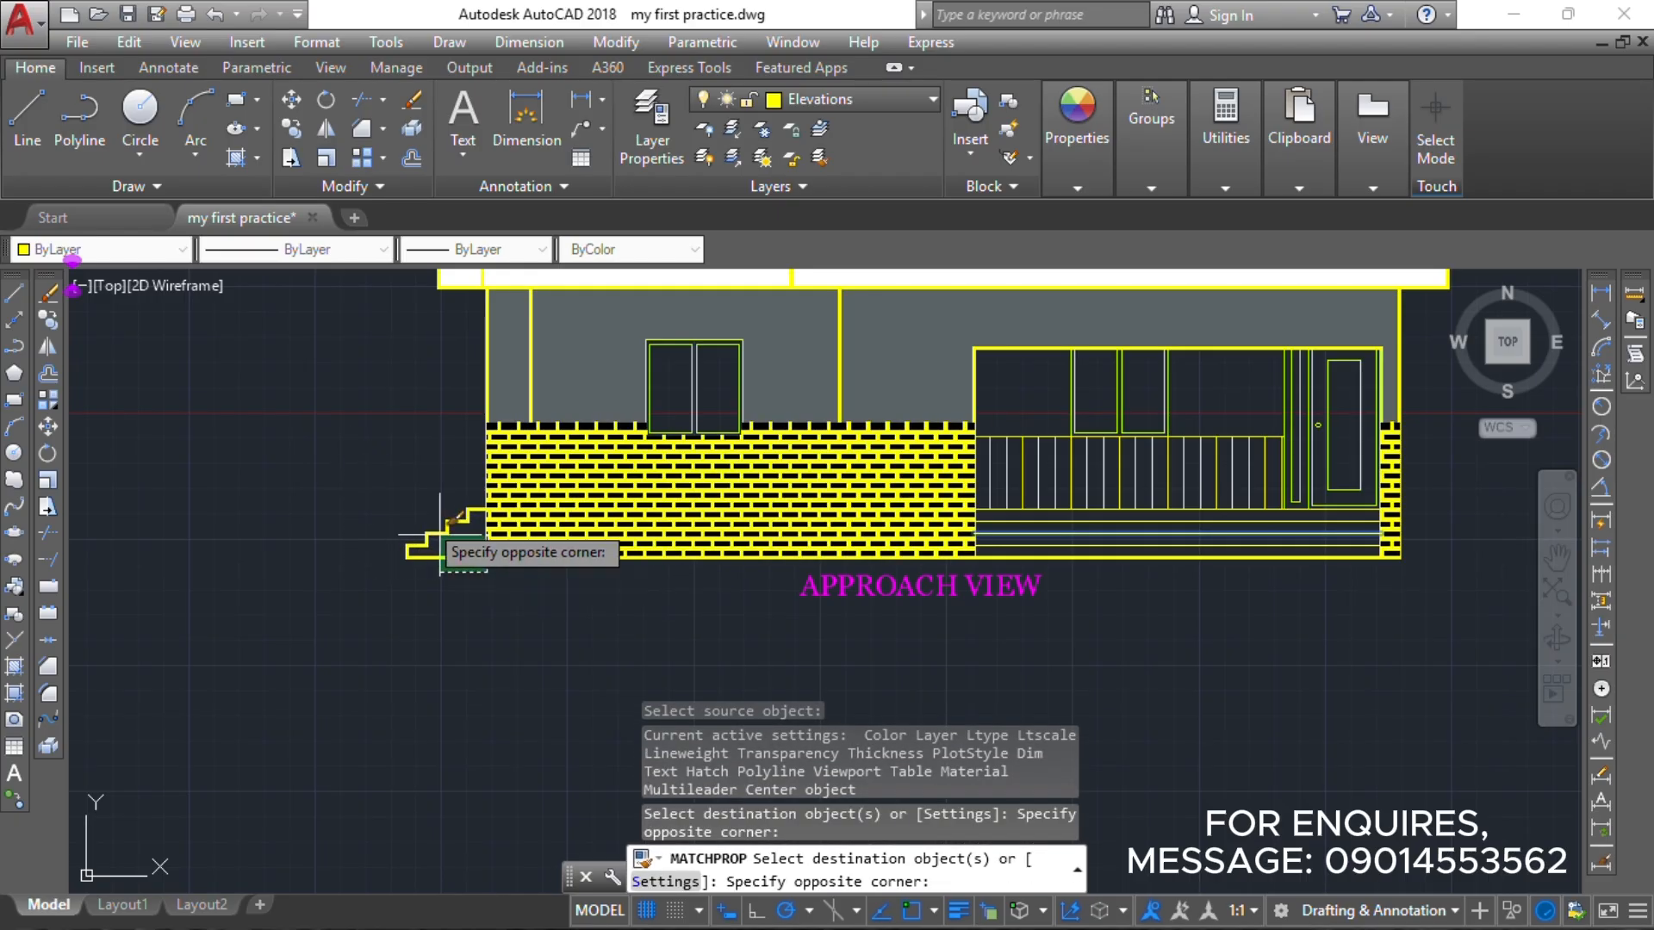
pyautogui.click(411, 495)
pyautogui.click(469, 582)
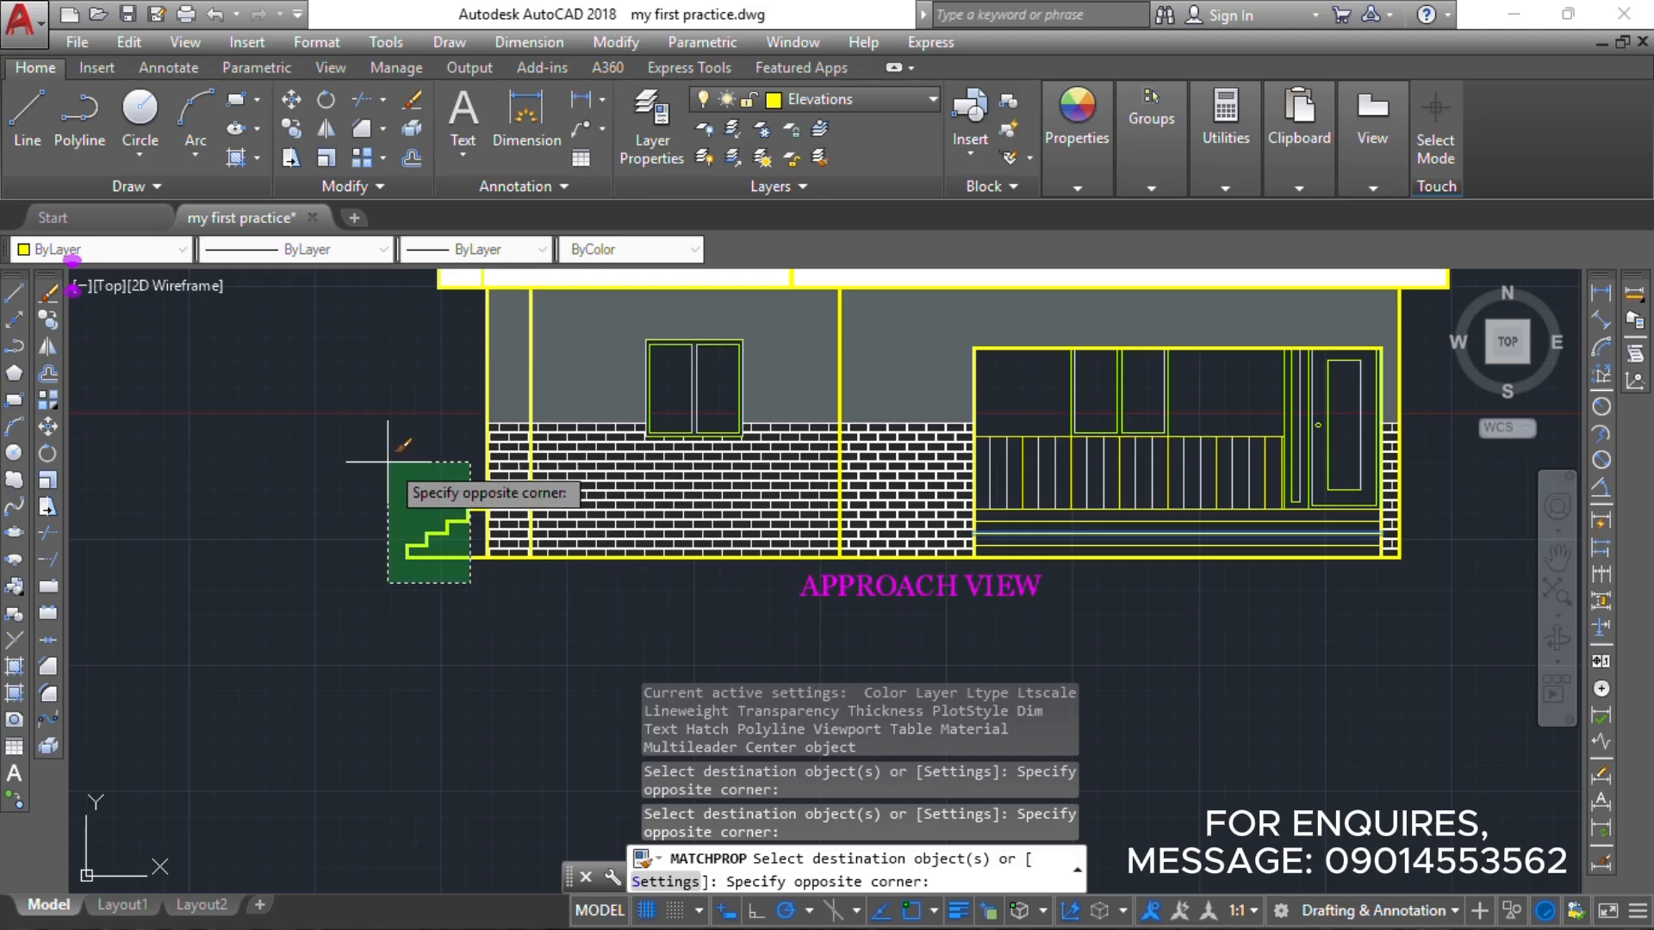
pyautogui.click(387, 461)
pyautogui.press('Escape')
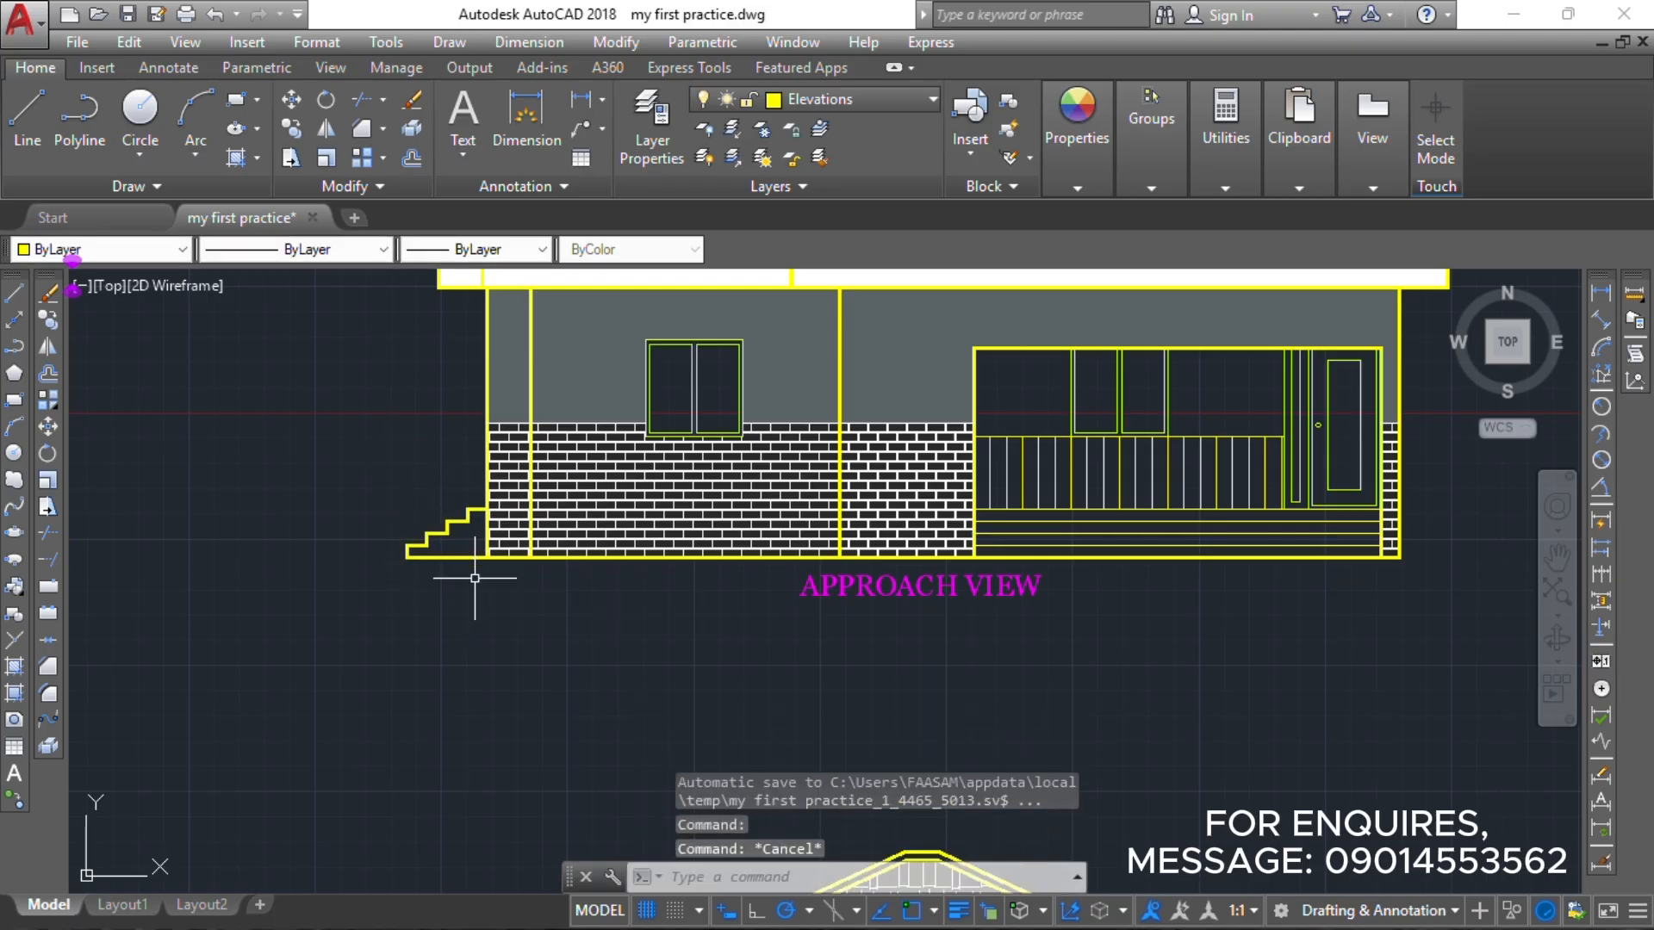
pyautogui.click(470, 575)
pyautogui.click(395, 484)
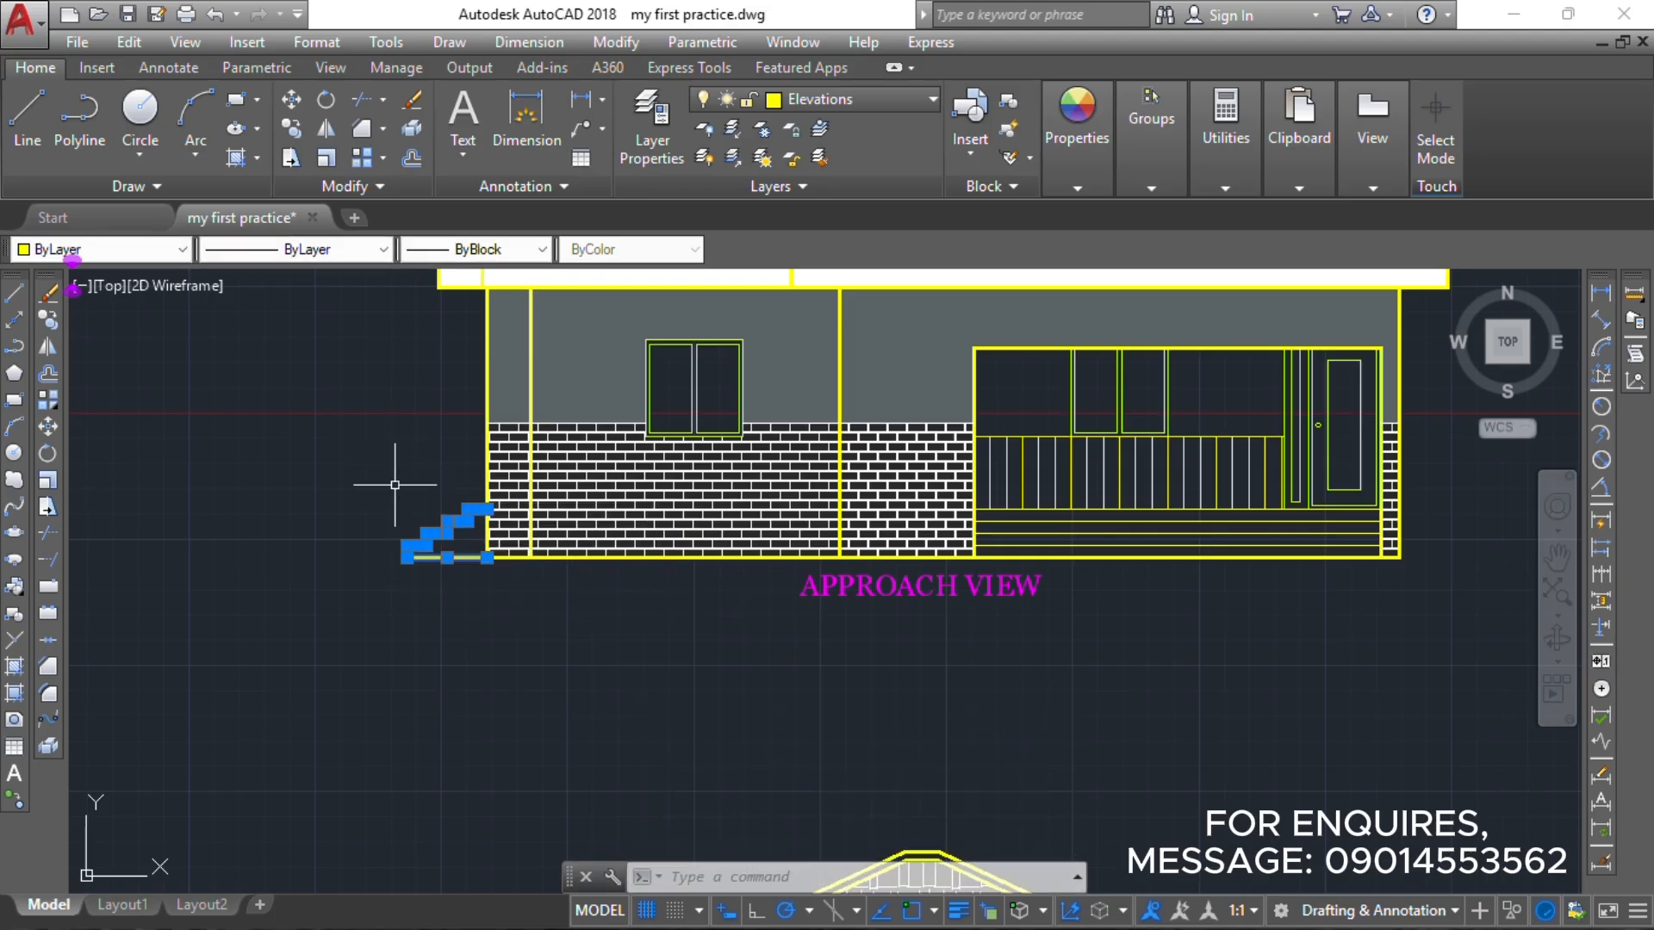
pyautogui.click(1076, 129)
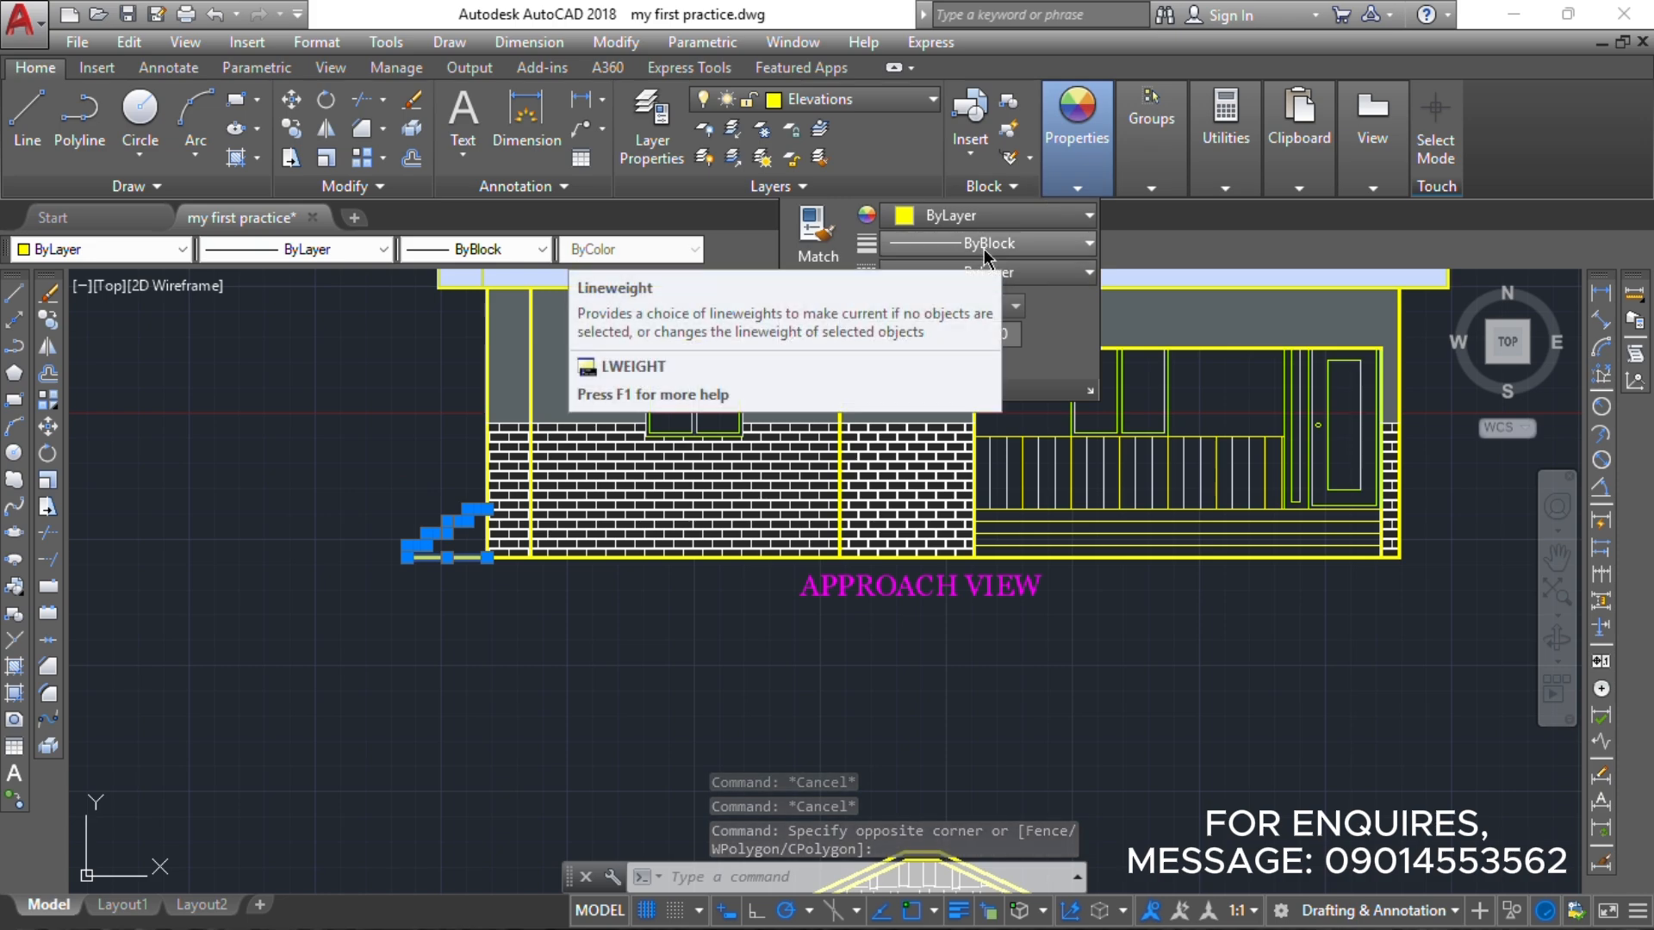
pyautogui.press('Escape')
pyautogui.press('Escape')
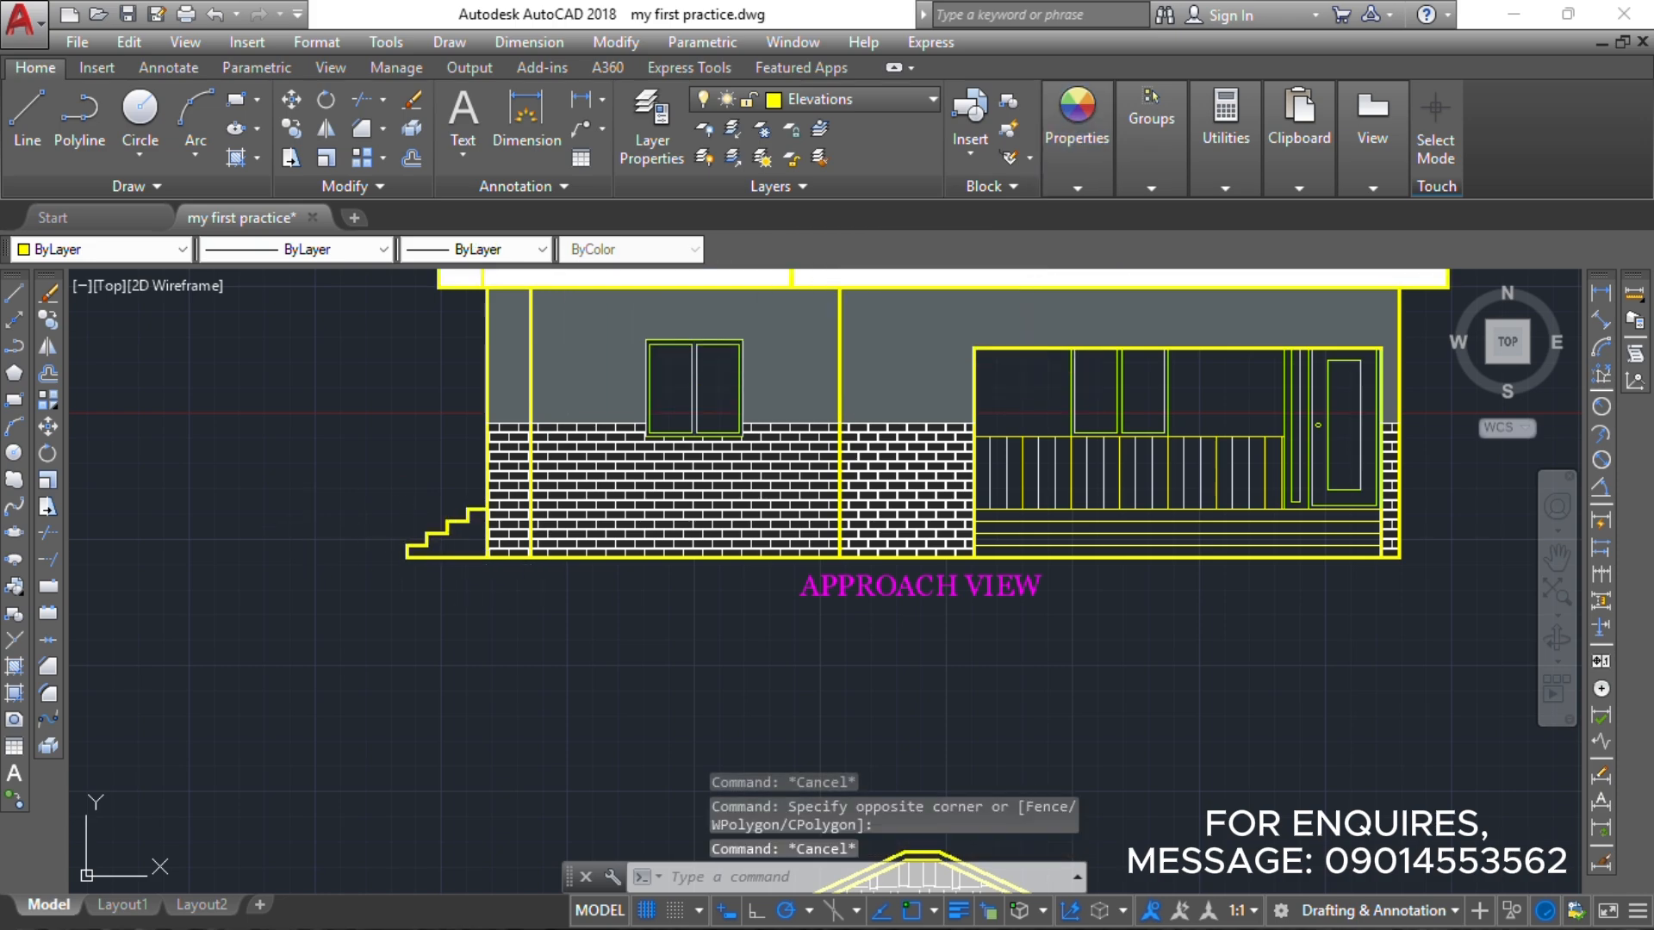
# Set the lineweight of all side step lines beside the approach view, including their base line, to 0.00 mm.
pyautogui.scroll(4, 426, 529)
pyautogui.click(480, 506)
pyautogui.scroll(2, 483, 514)
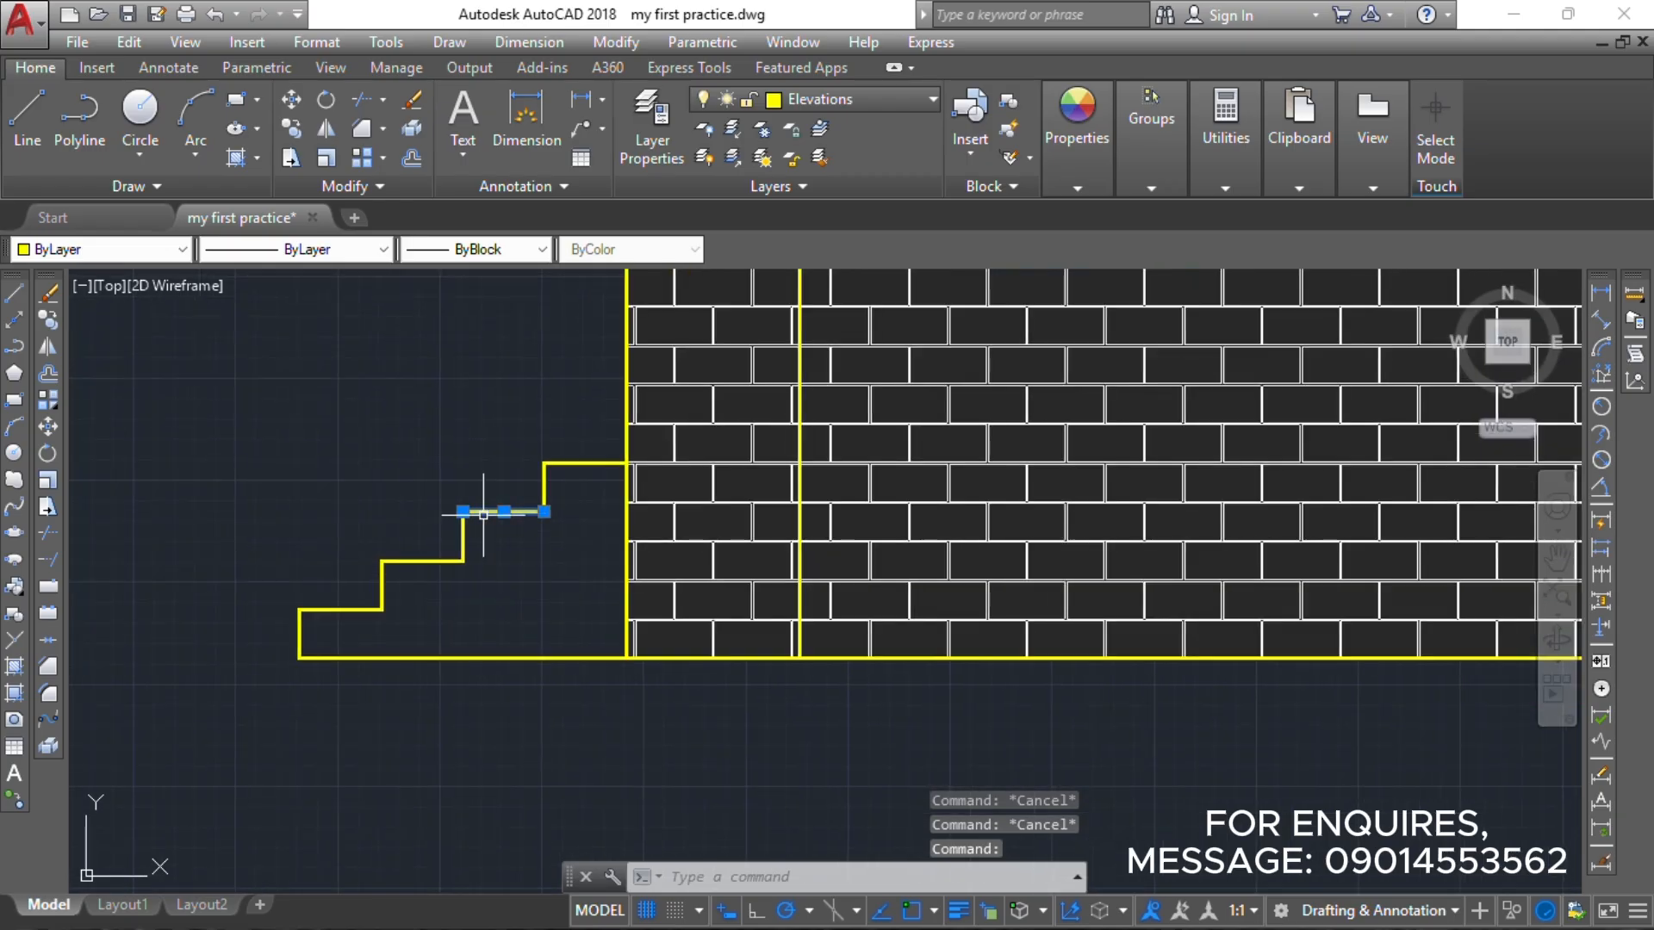
pyautogui.click(573, 683)
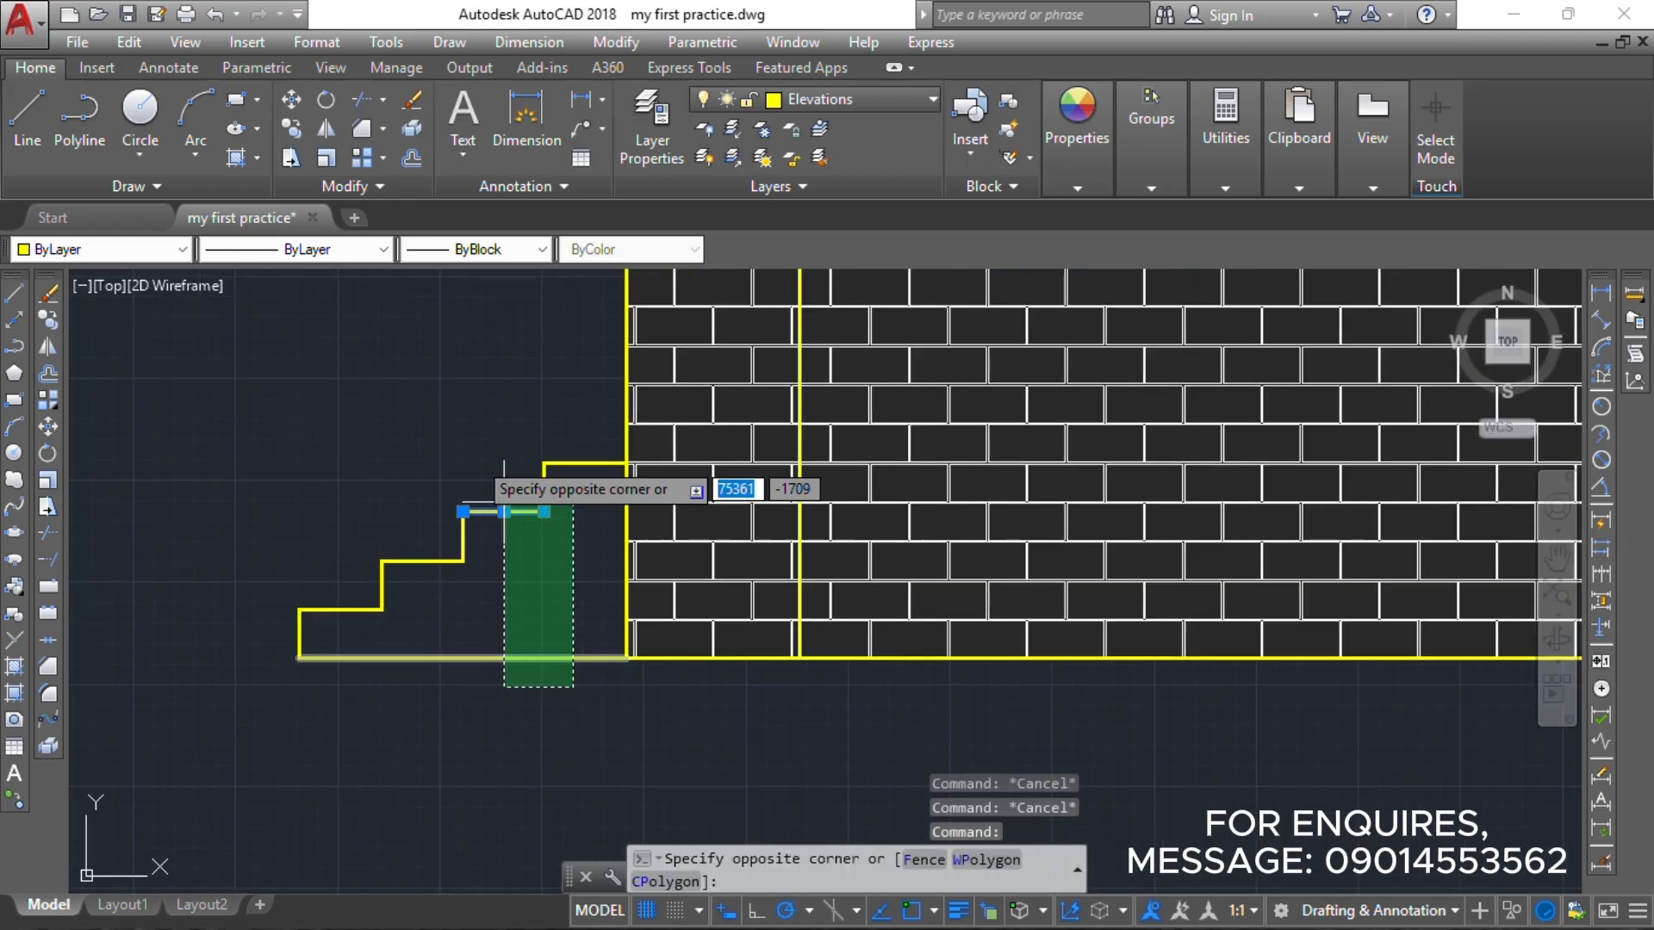
pyautogui.click(281, 396)
pyautogui.moveTo(1082, 153)
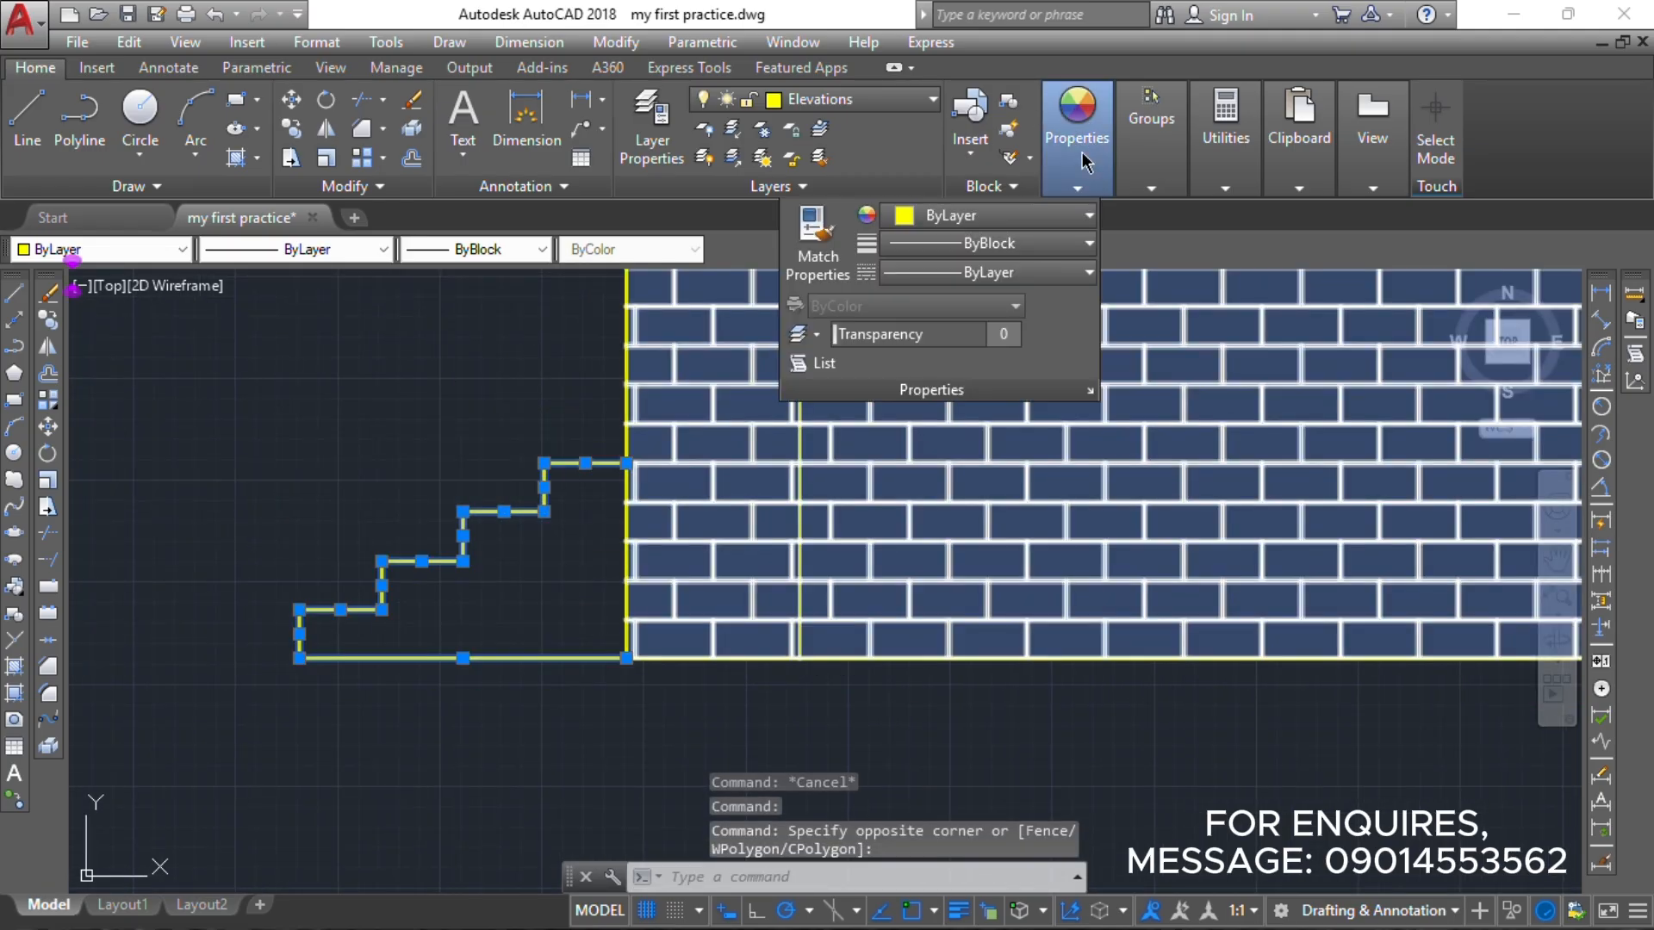
pyautogui.click(1003, 273)
pyautogui.click(1004, 250)
pyautogui.click(995, 245)
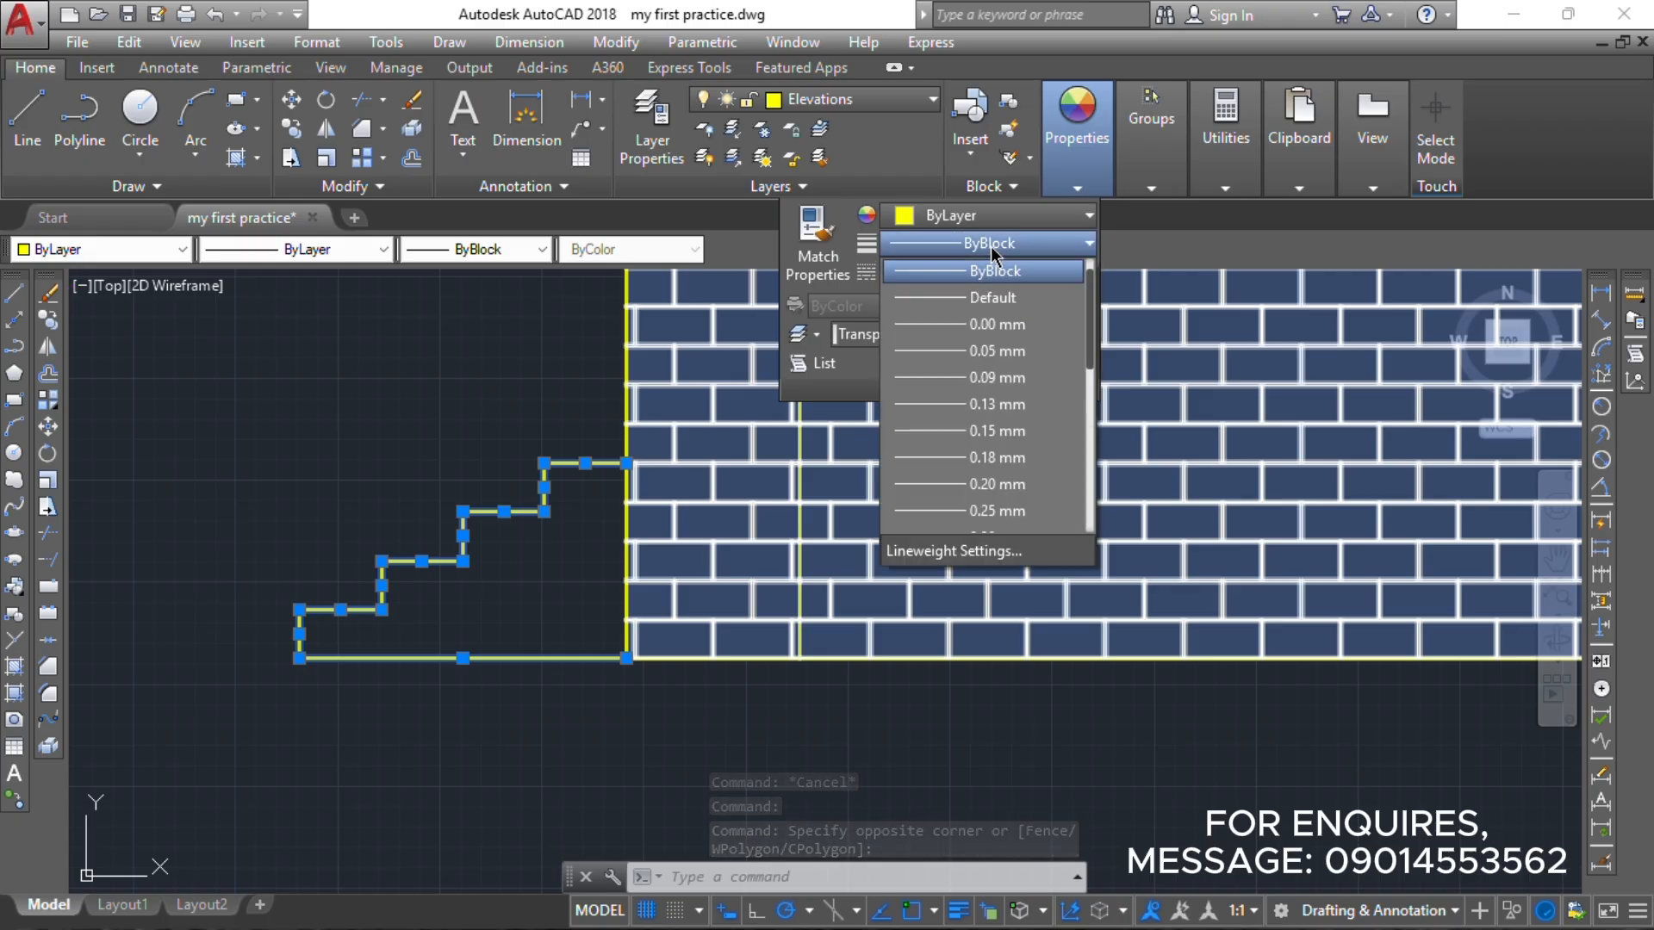
pyautogui.click(990, 325)
pyautogui.press('Escape')
pyautogui.press('Escape')
pyautogui.press('Escape')
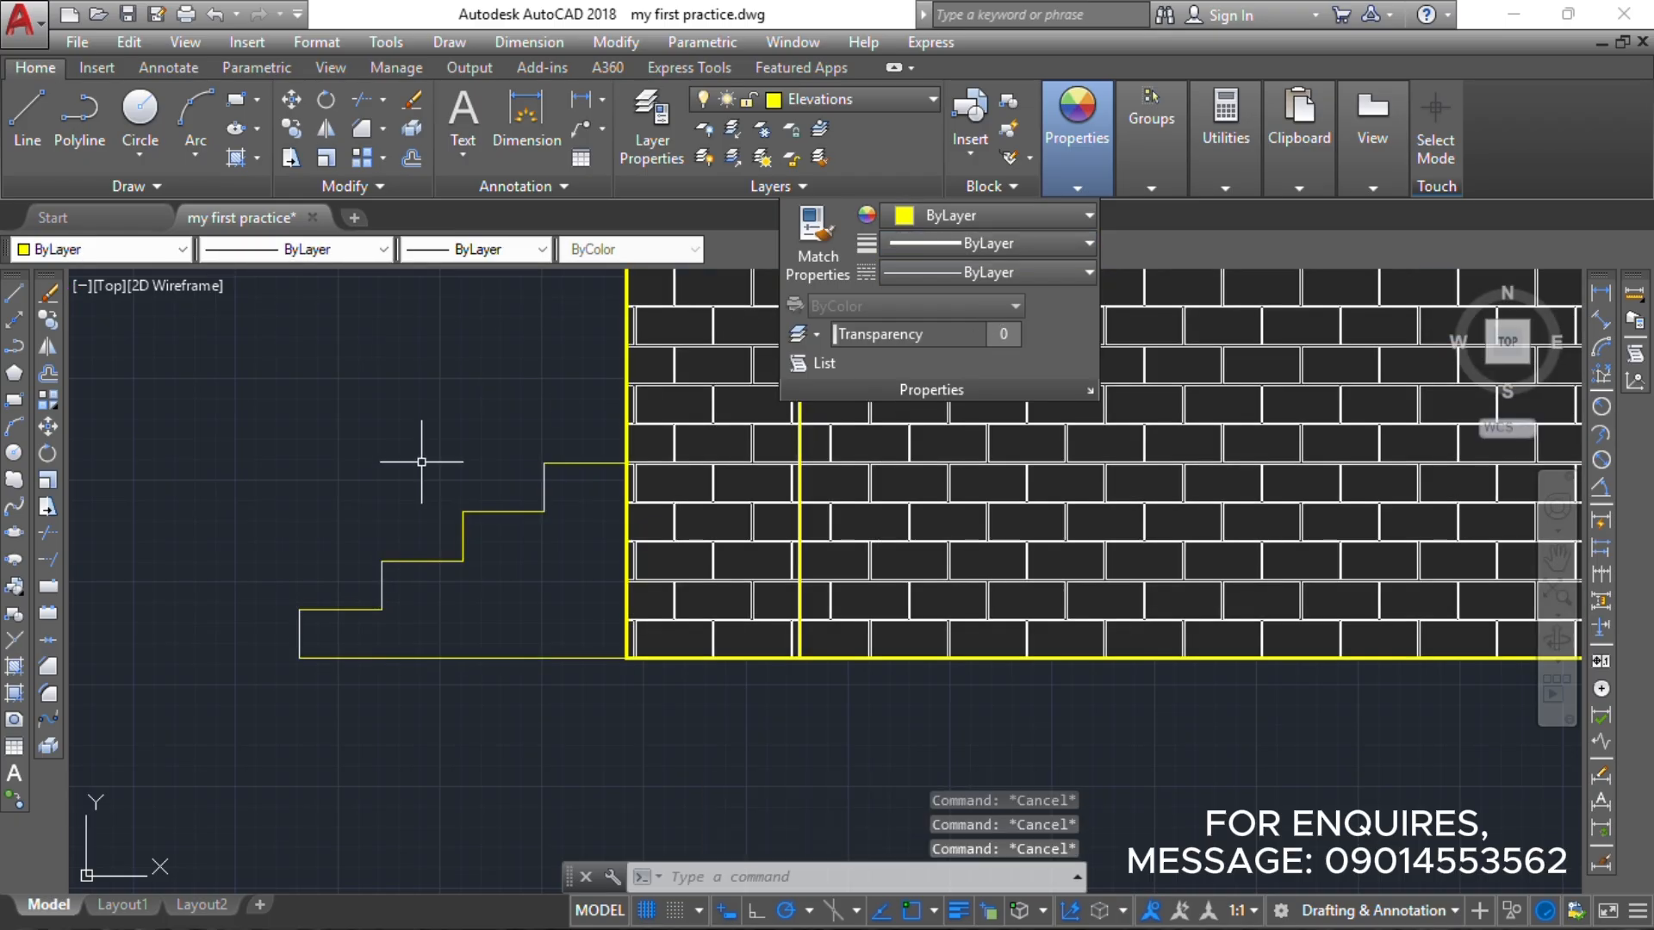
# Save the drawing with the side steps in place.
pyautogui.scroll(-8, 453, 525)
pyautogui.moveTo(403, 540); pyautogui.dragTo(383, 526, button='middle')
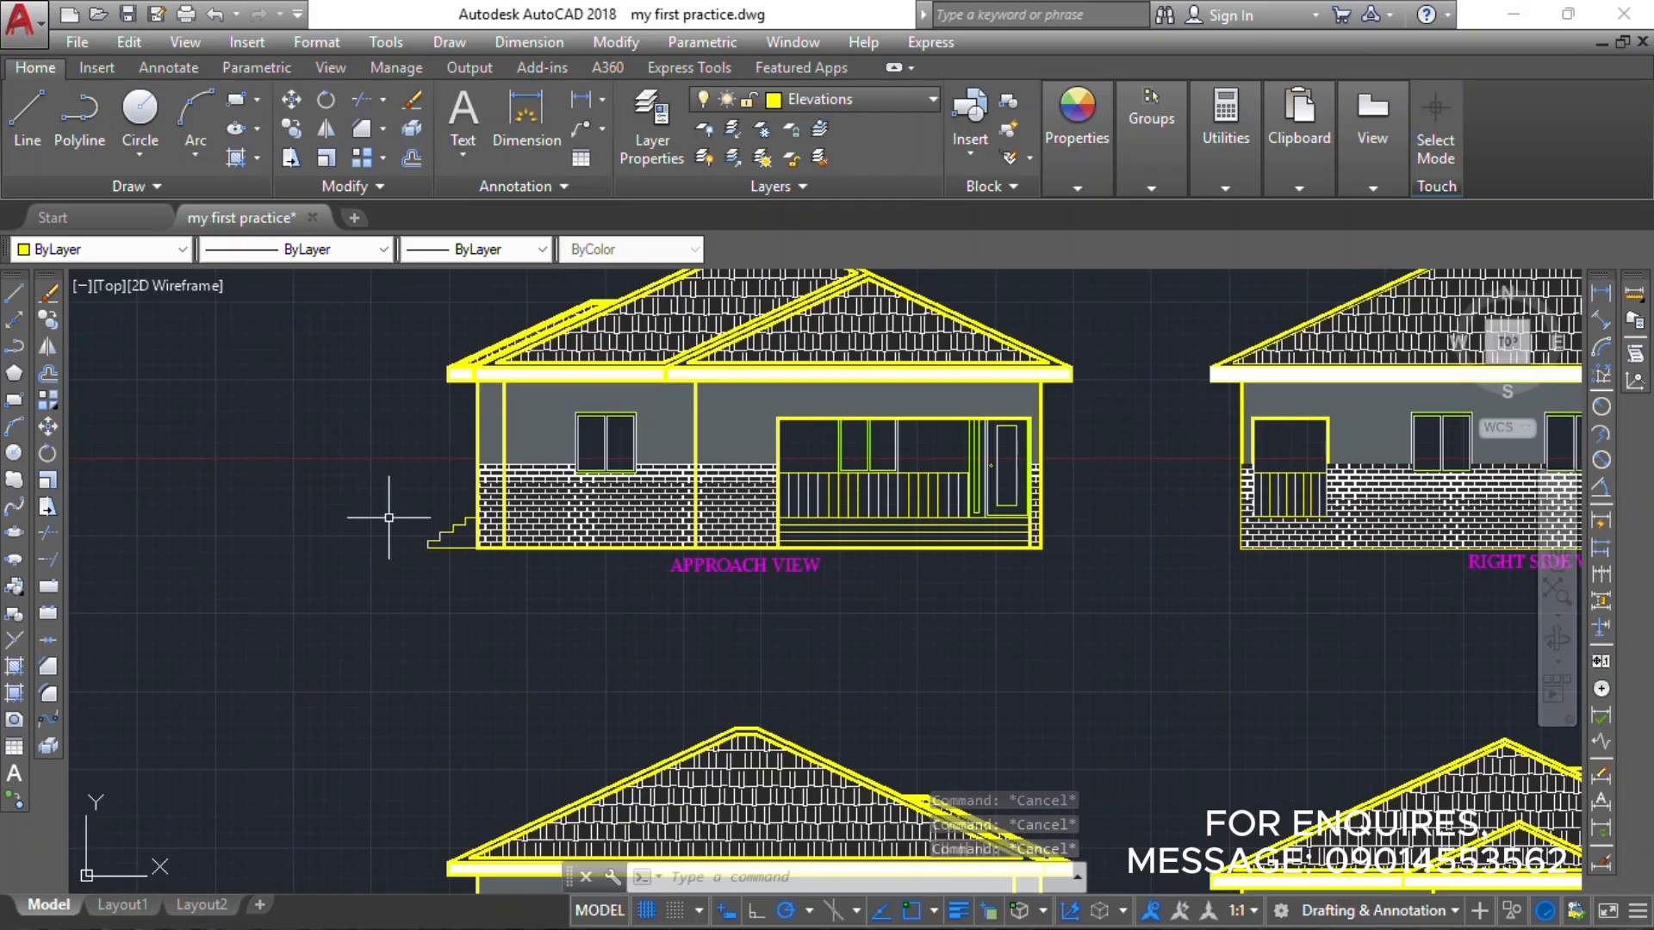
pyautogui.hotkey('ctrl', 's')
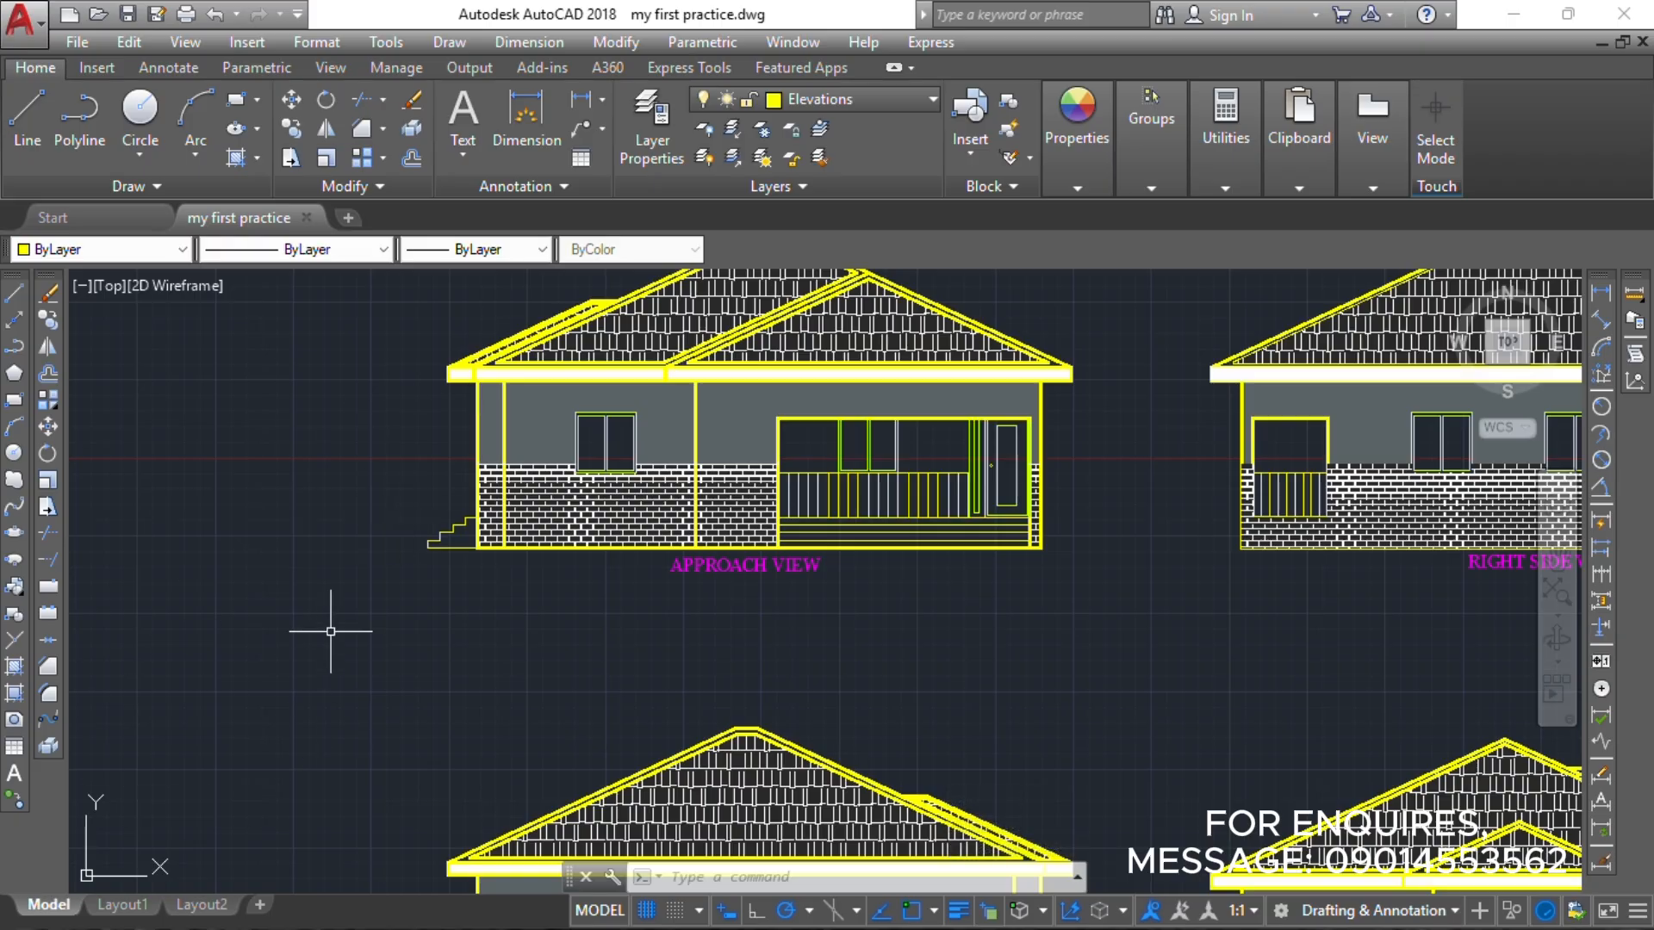
# Examine the four elevations and their arrangement relative to the floor plan and roof plan.
pyautogui.scroll(4, 421, 579)
pyautogui.scroll(-5, 491, 479)
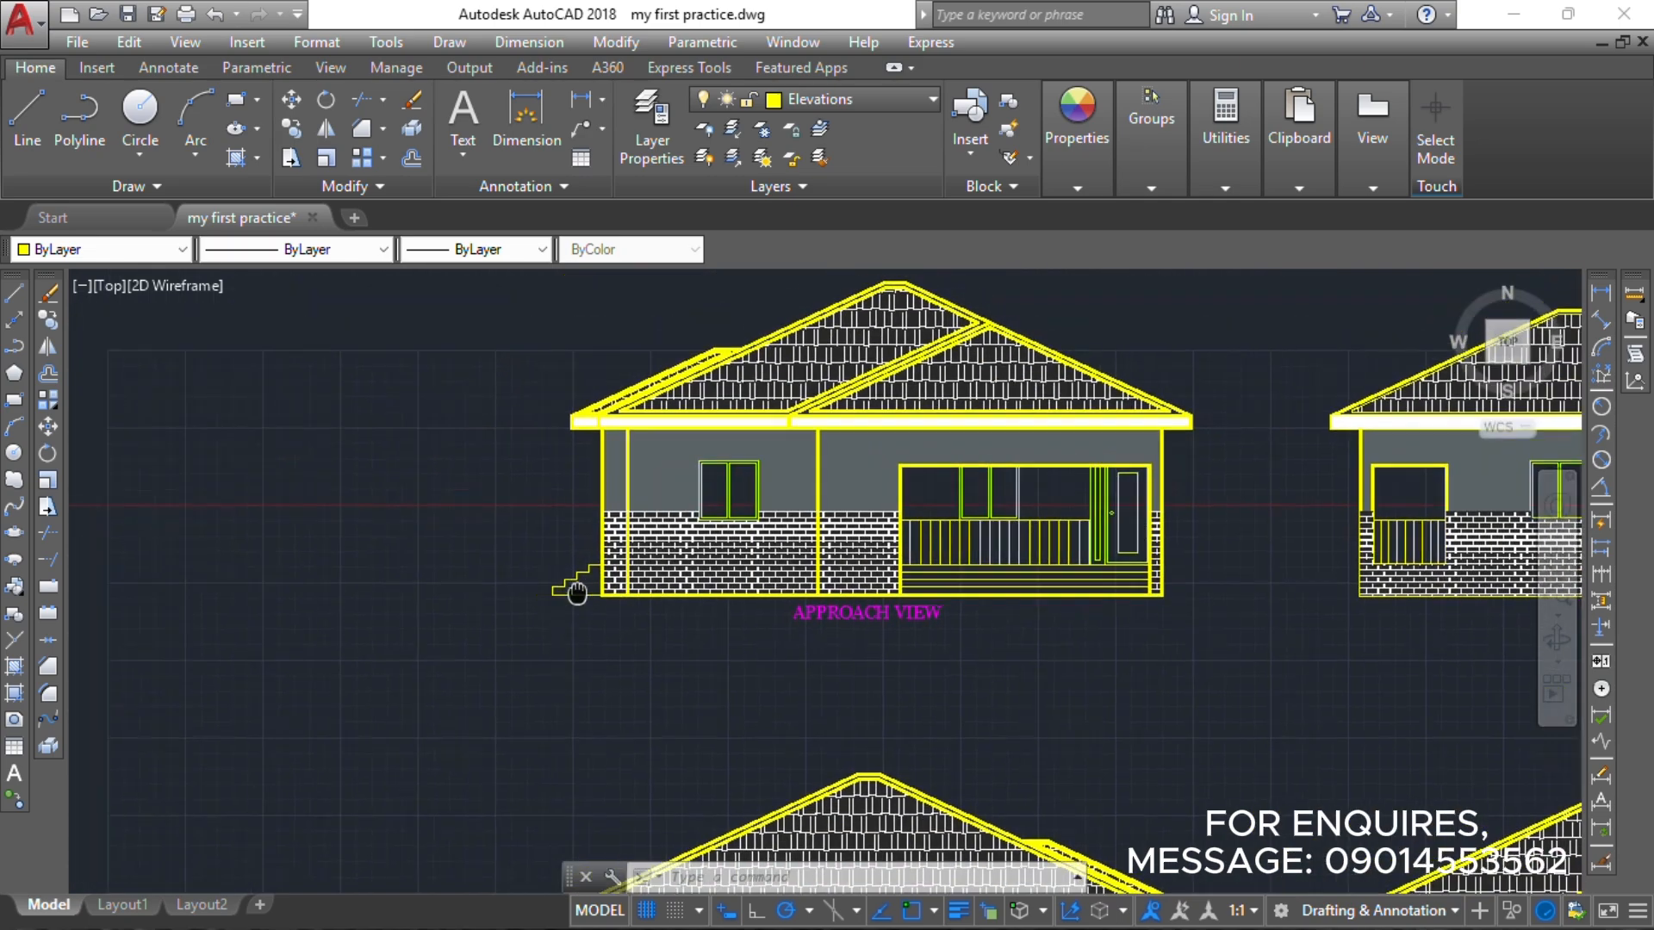
pyautogui.scroll(-1, 534, 536)
pyautogui.moveTo(534, 536); pyautogui.dragTo(626, 467, button='middle')
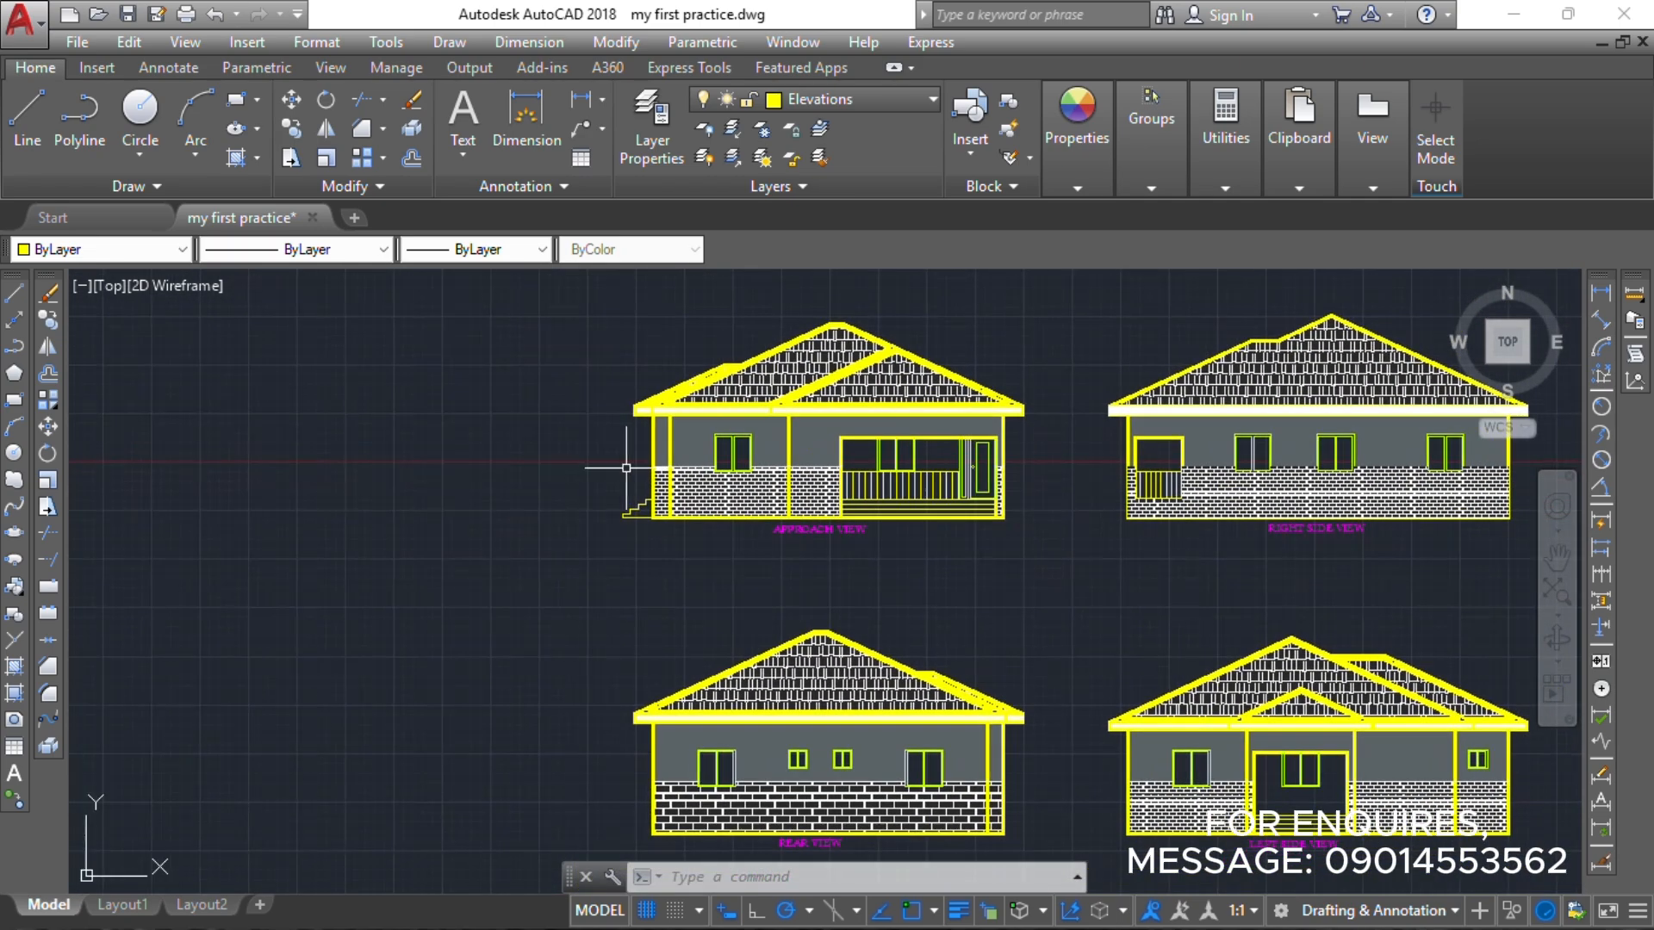
pyautogui.scroll(-2, 744, 437)
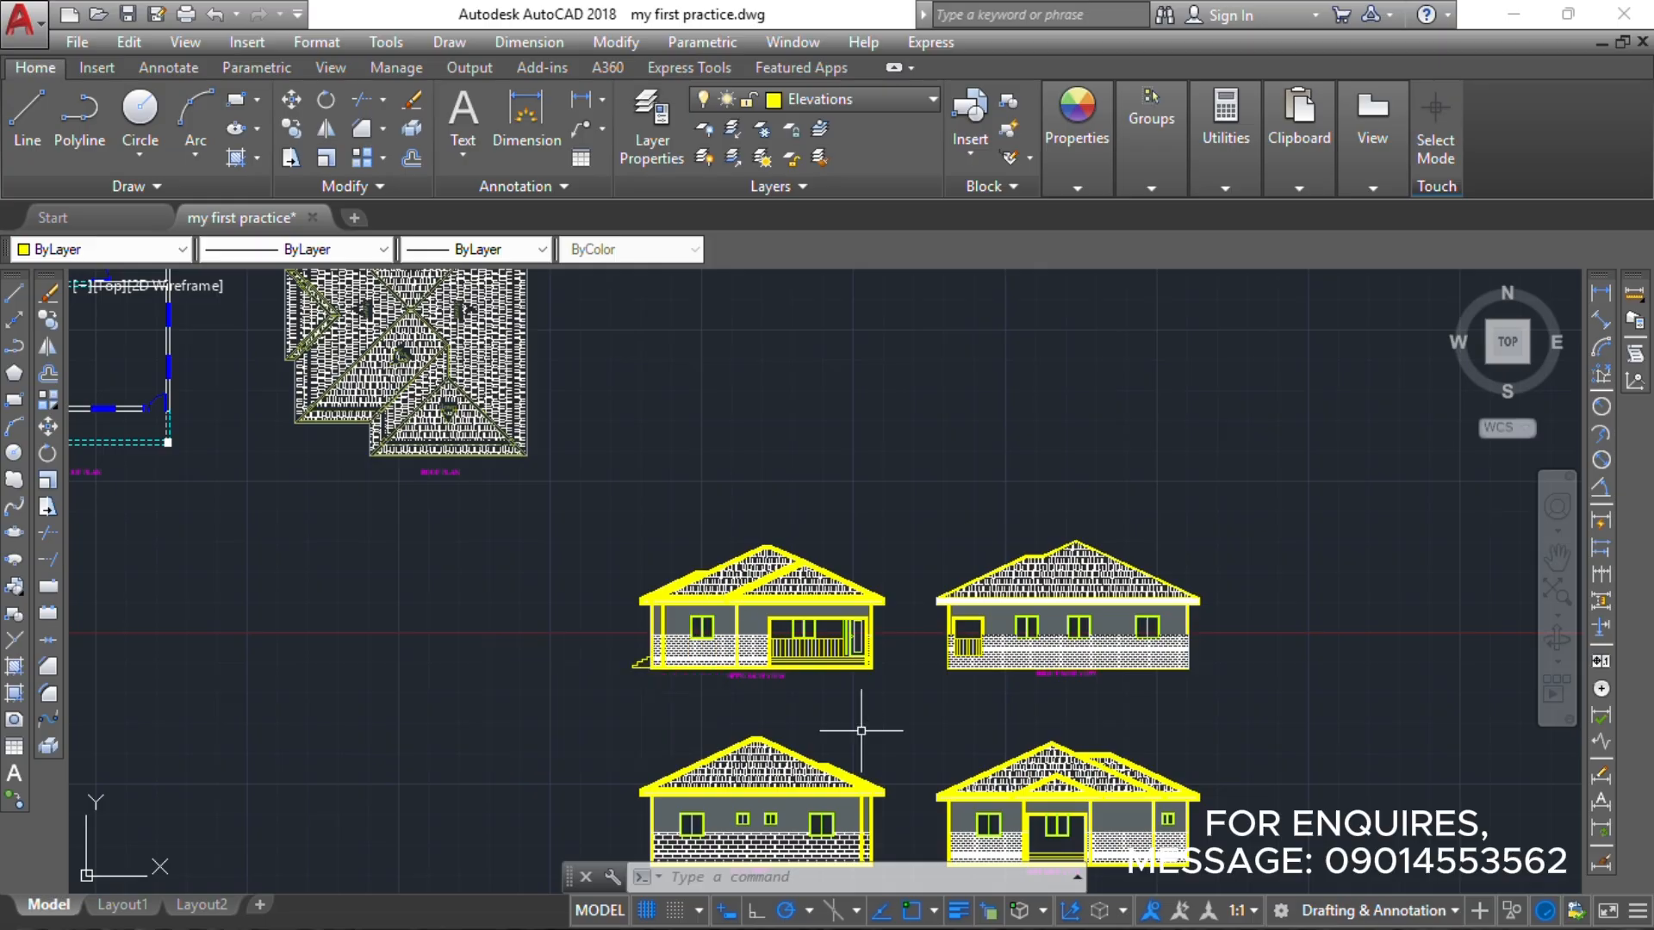
pyautogui.moveTo(962, 606); pyautogui.dragTo(1139, 620, button='middle')
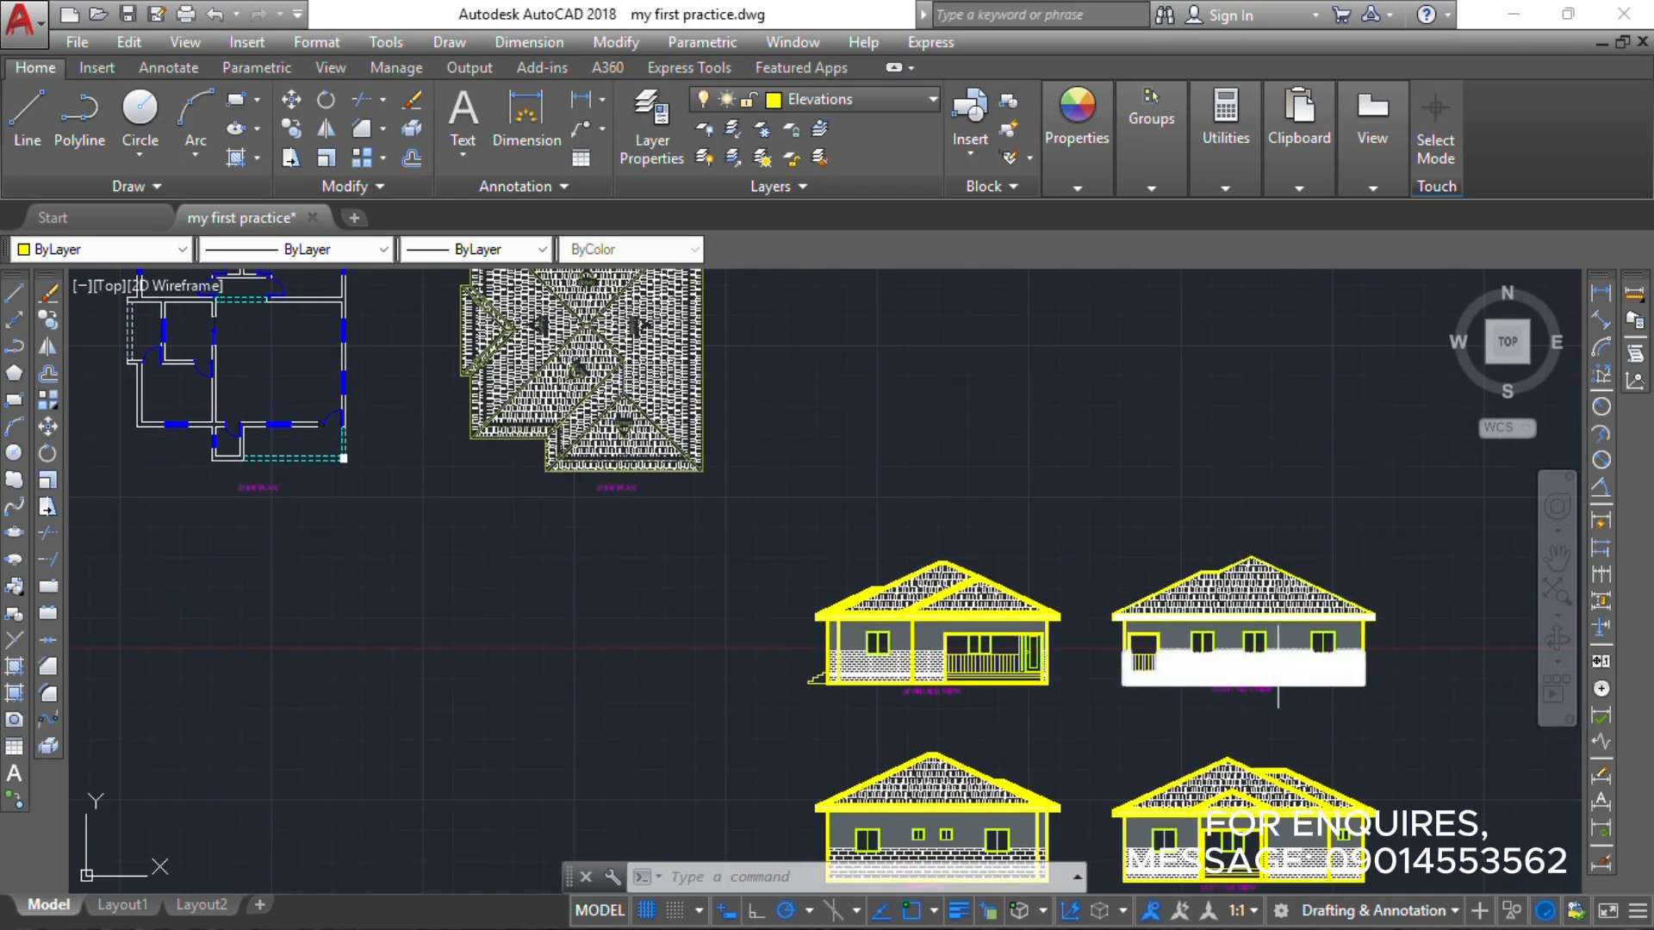
pyautogui.scroll(5, 1253, 716)
pyautogui.scroll(-5, 1218, 646)
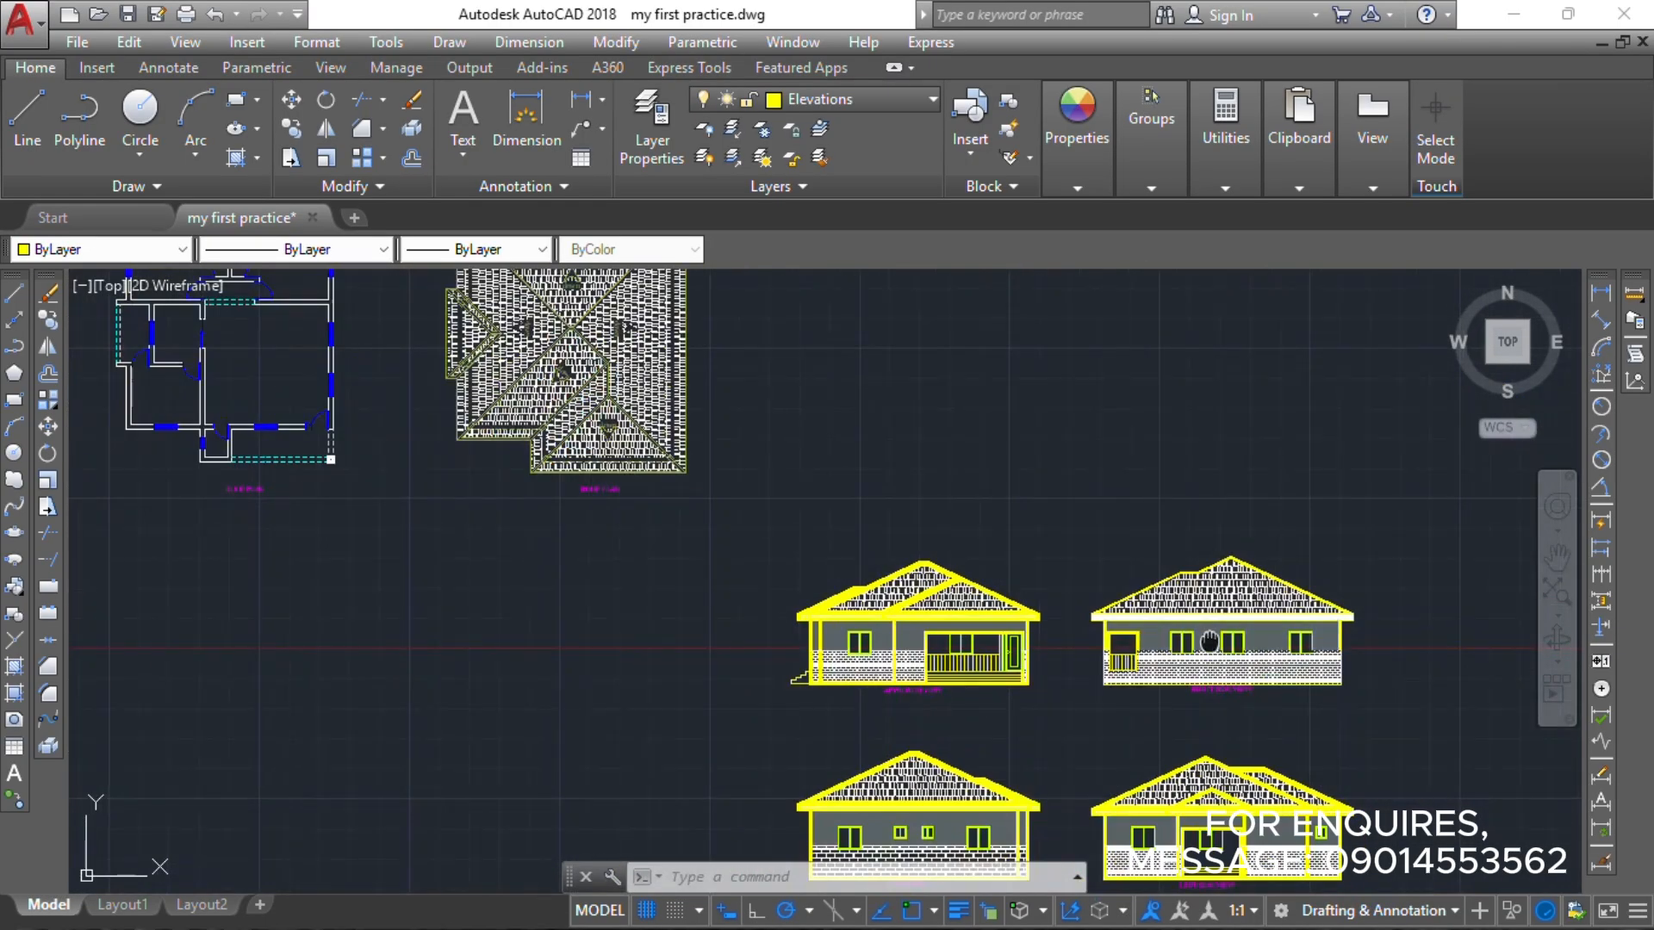
# Copy the approach view's side steps from their base corner to the right side view's lower corner beside the veranda.
pyautogui.moveTo(896, 568); pyautogui.dragTo(1022, 681, button='middle')
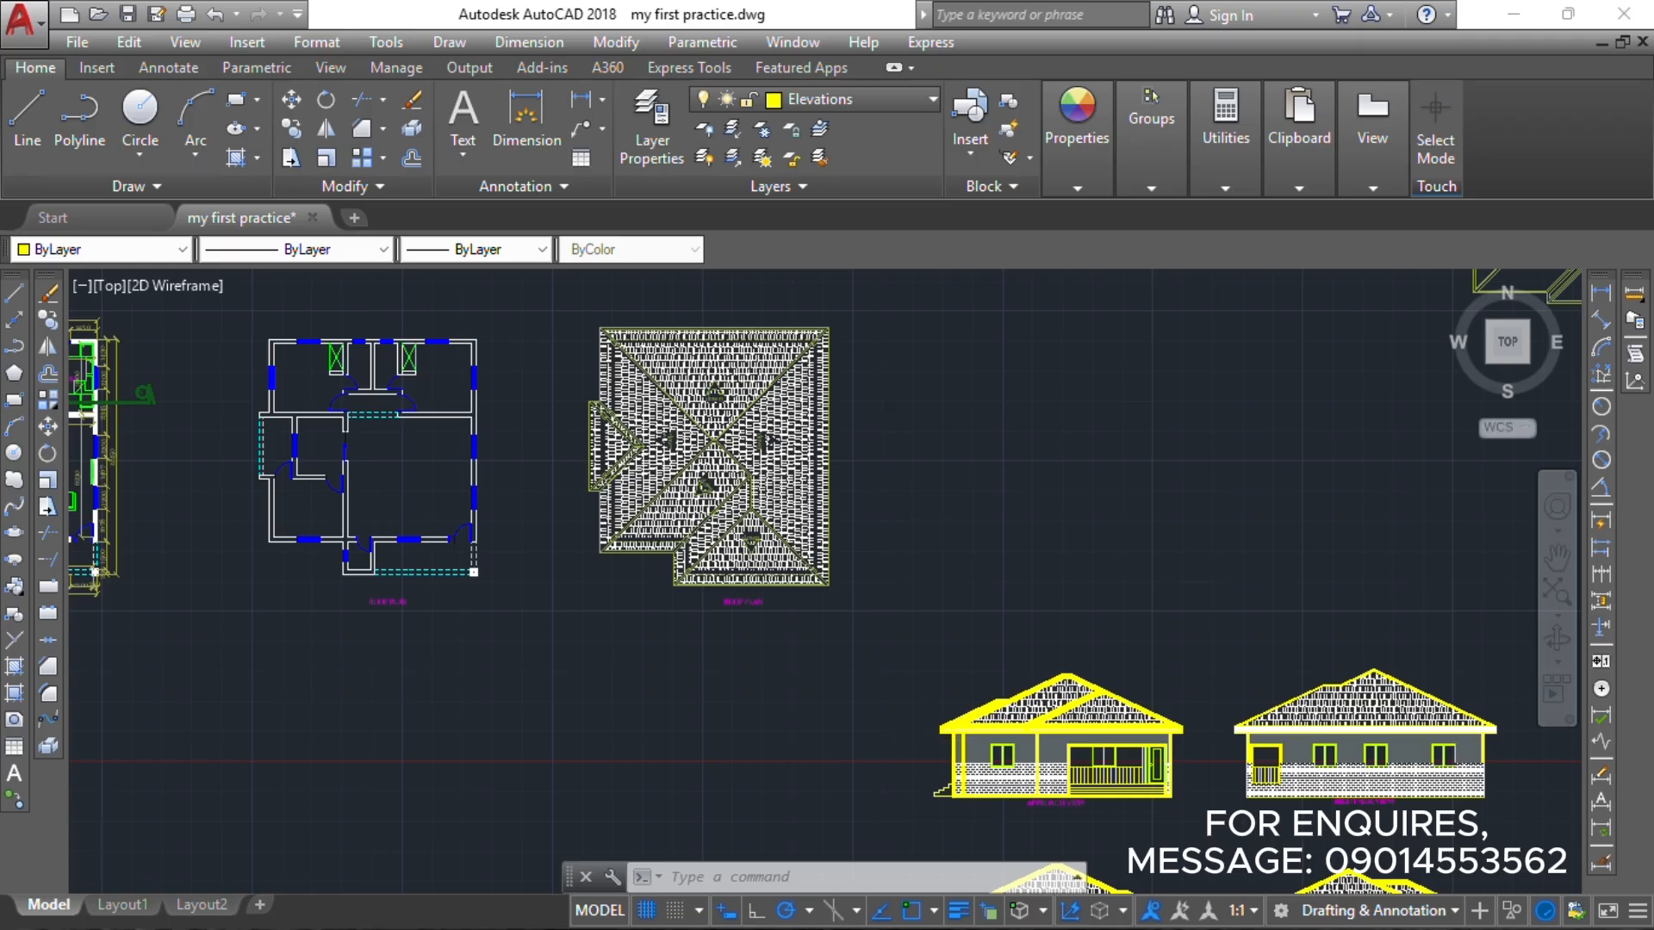
pyautogui.scroll(5, 923, 796)
pyautogui.click(1095, 795)
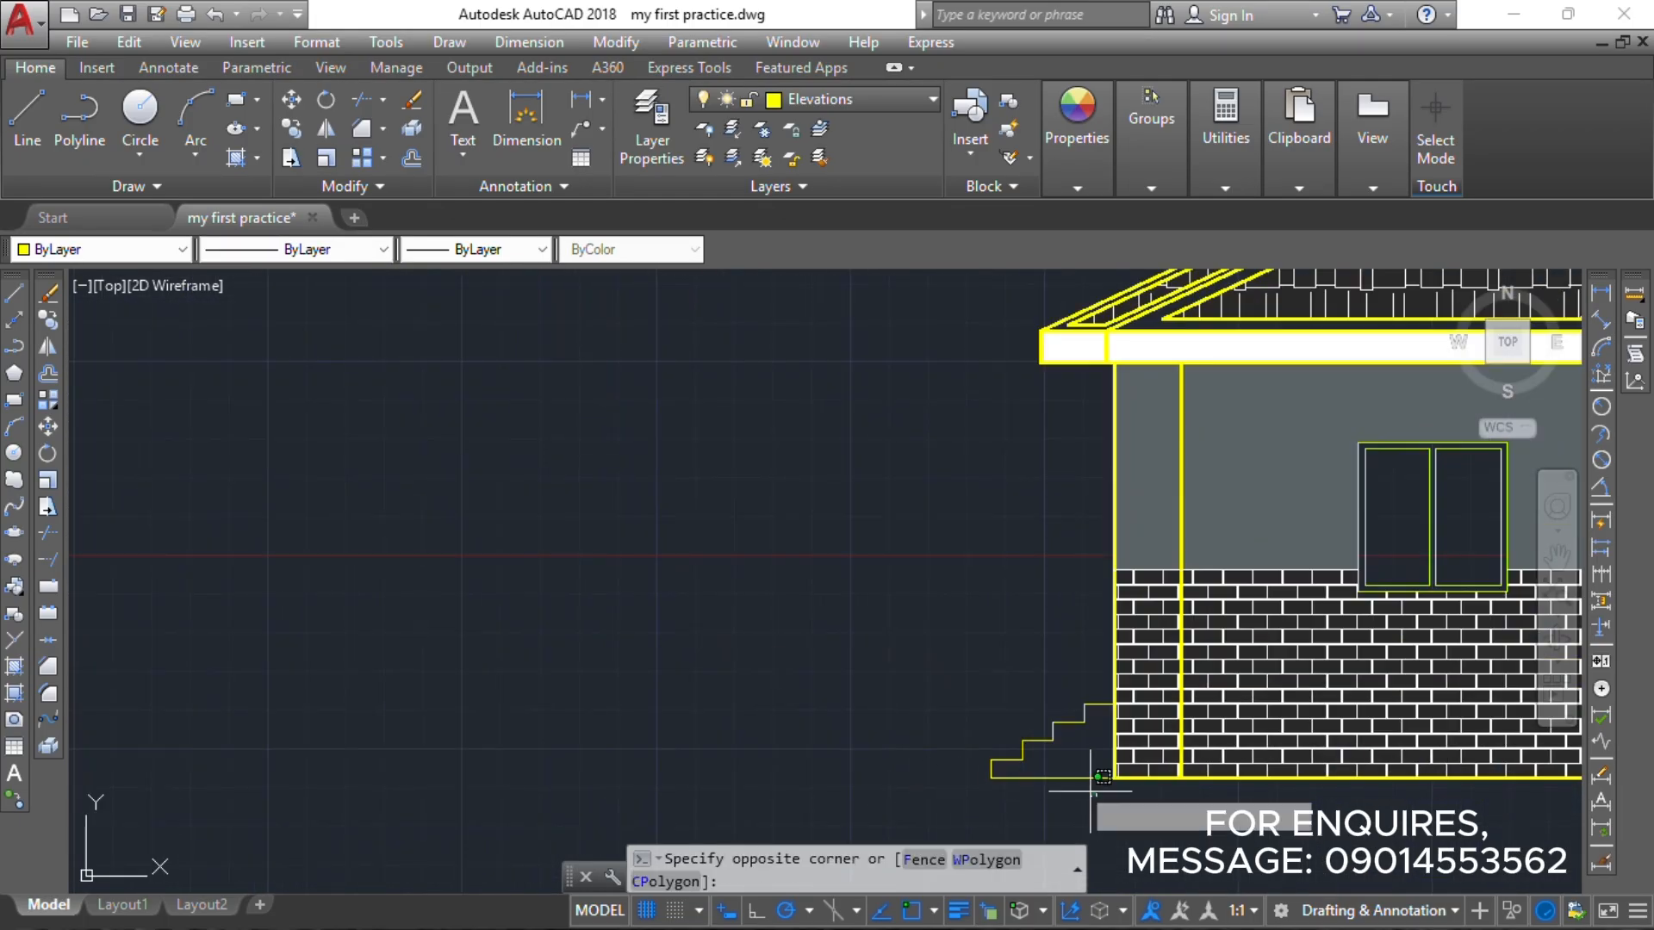
pyautogui.click(954, 654)
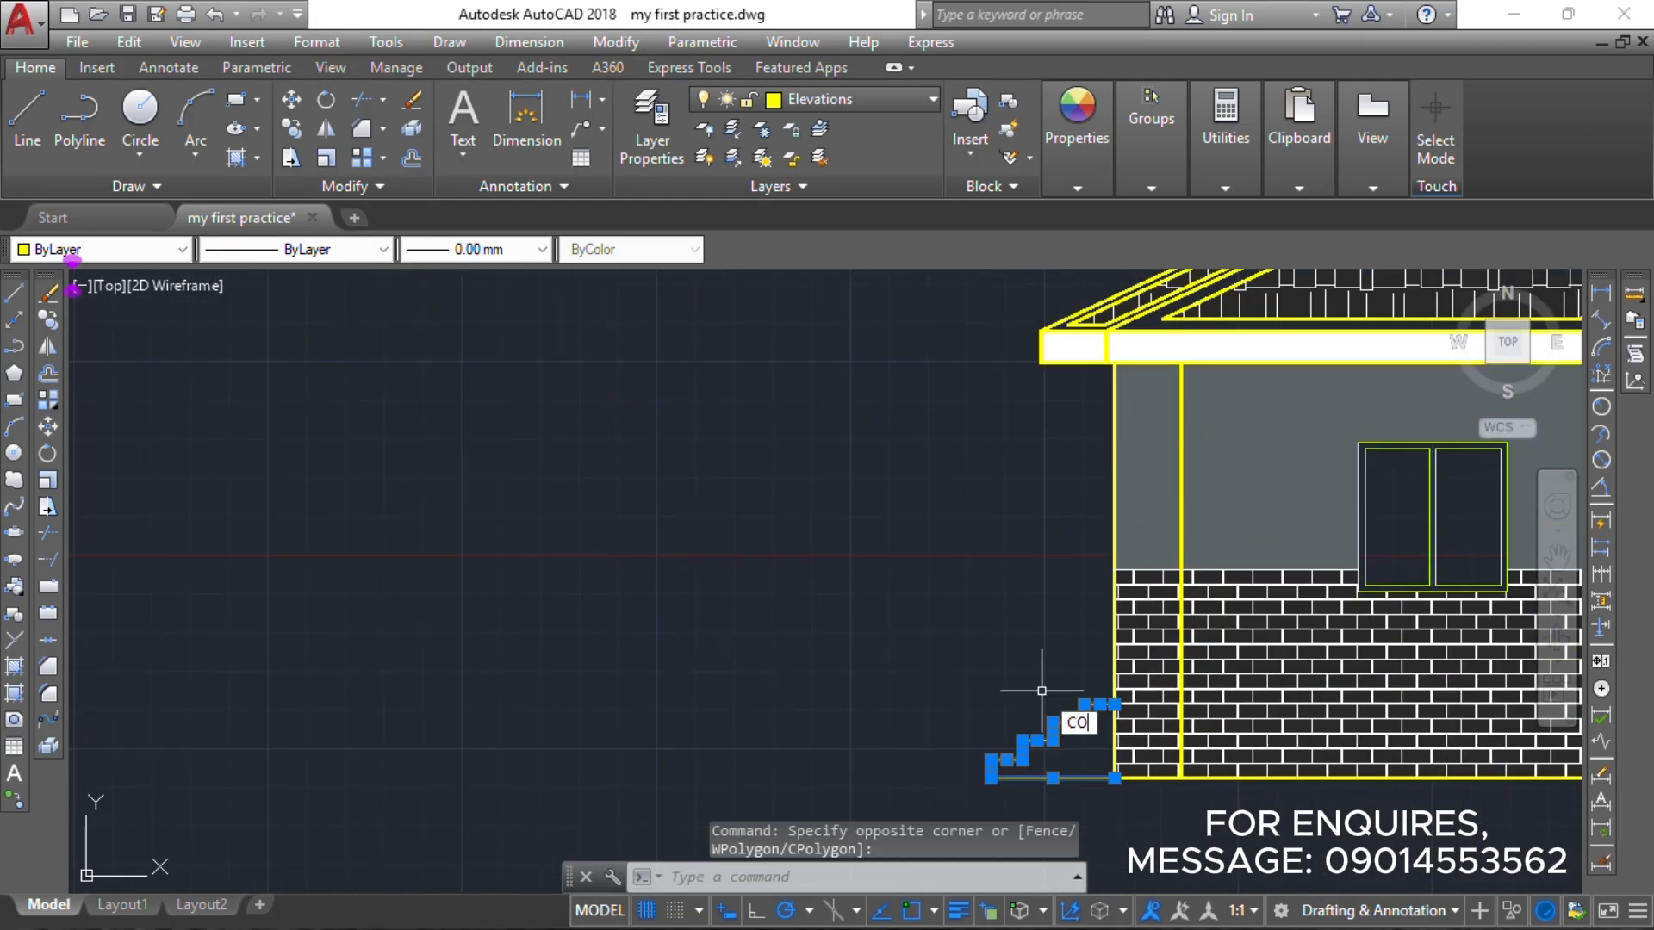
pyautogui.press('Return')
pyautogui.click(1114, 779)
pyautogui.scroll(-6, 977, 680)
pyautogui.moveTo(904, 664); pyautogui.dragTo(496, 546, button='middle')
pyautogui.scroll(5, 1015, 592)
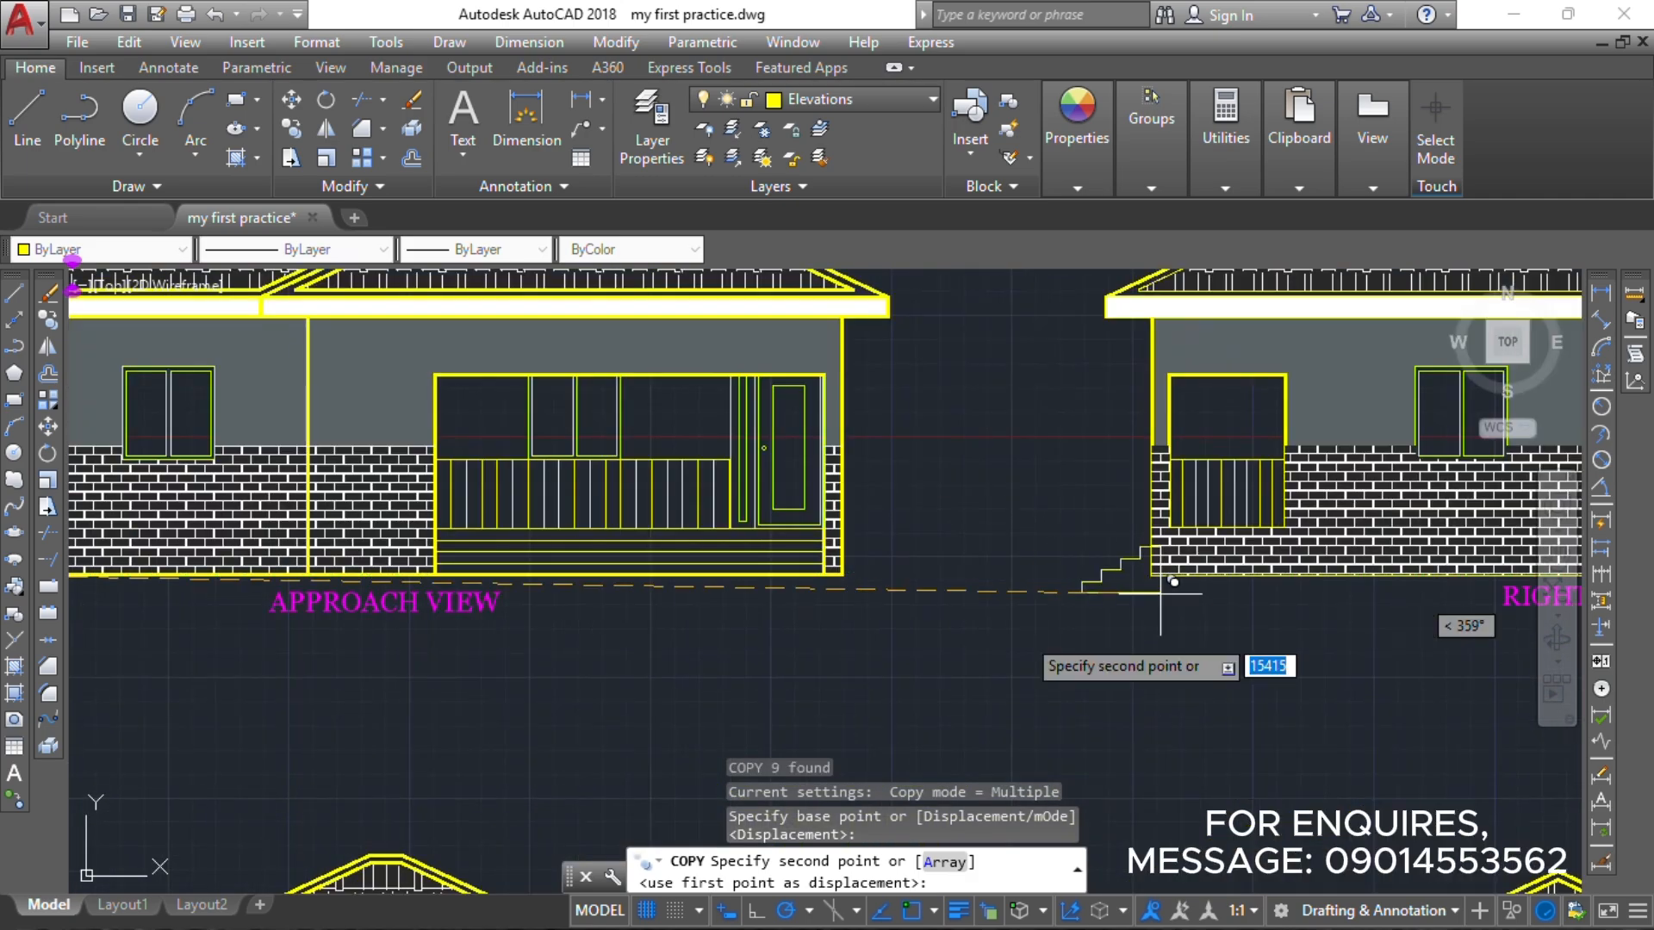
pyautogui.scroll(4, 1093, 598)
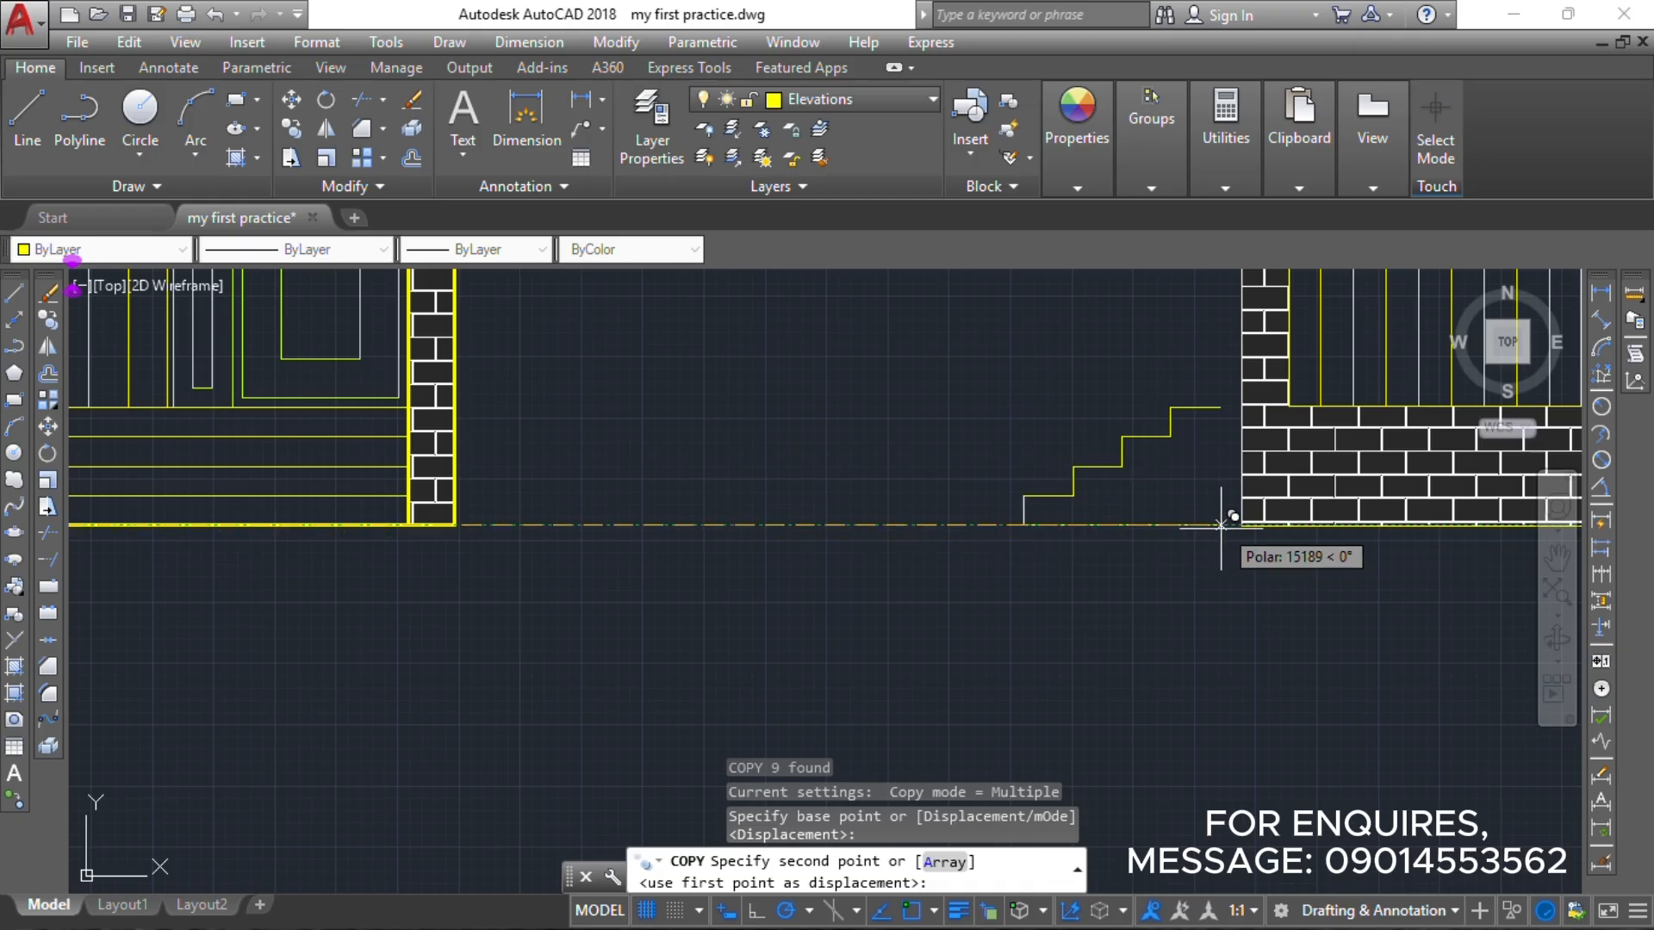
pyautogui.scroll(3, 1221, 525)
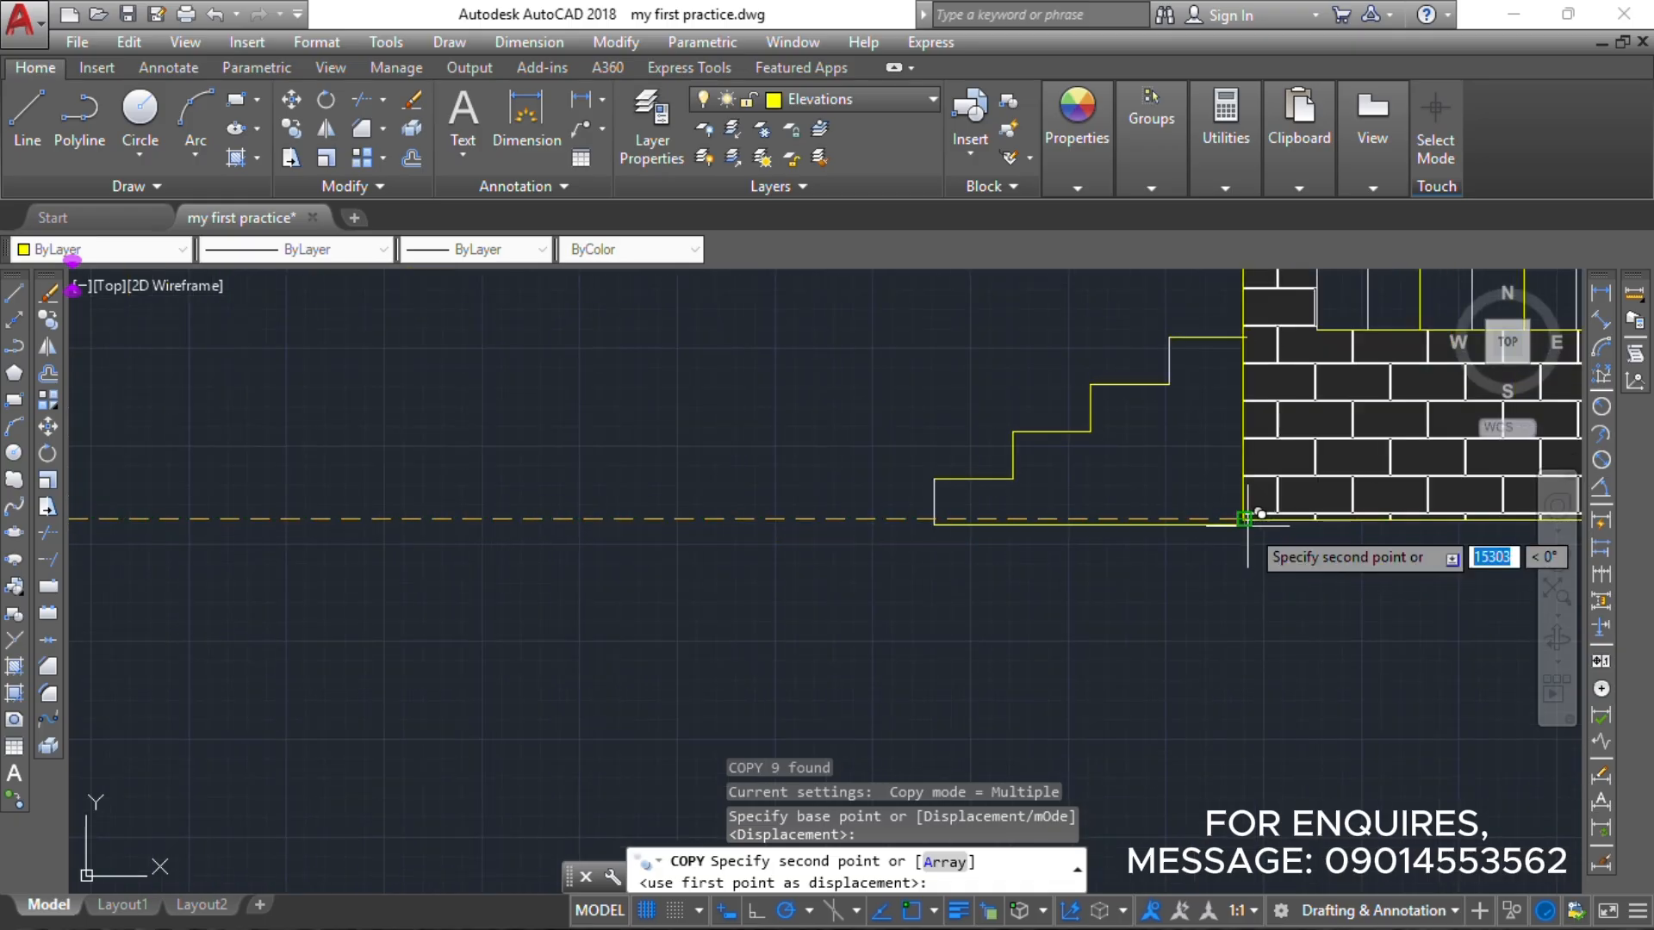
pyautogui.click(1246, 519)
pyautogui.scroll(-4, 1016, 579)
pyautogui.press('Escape')
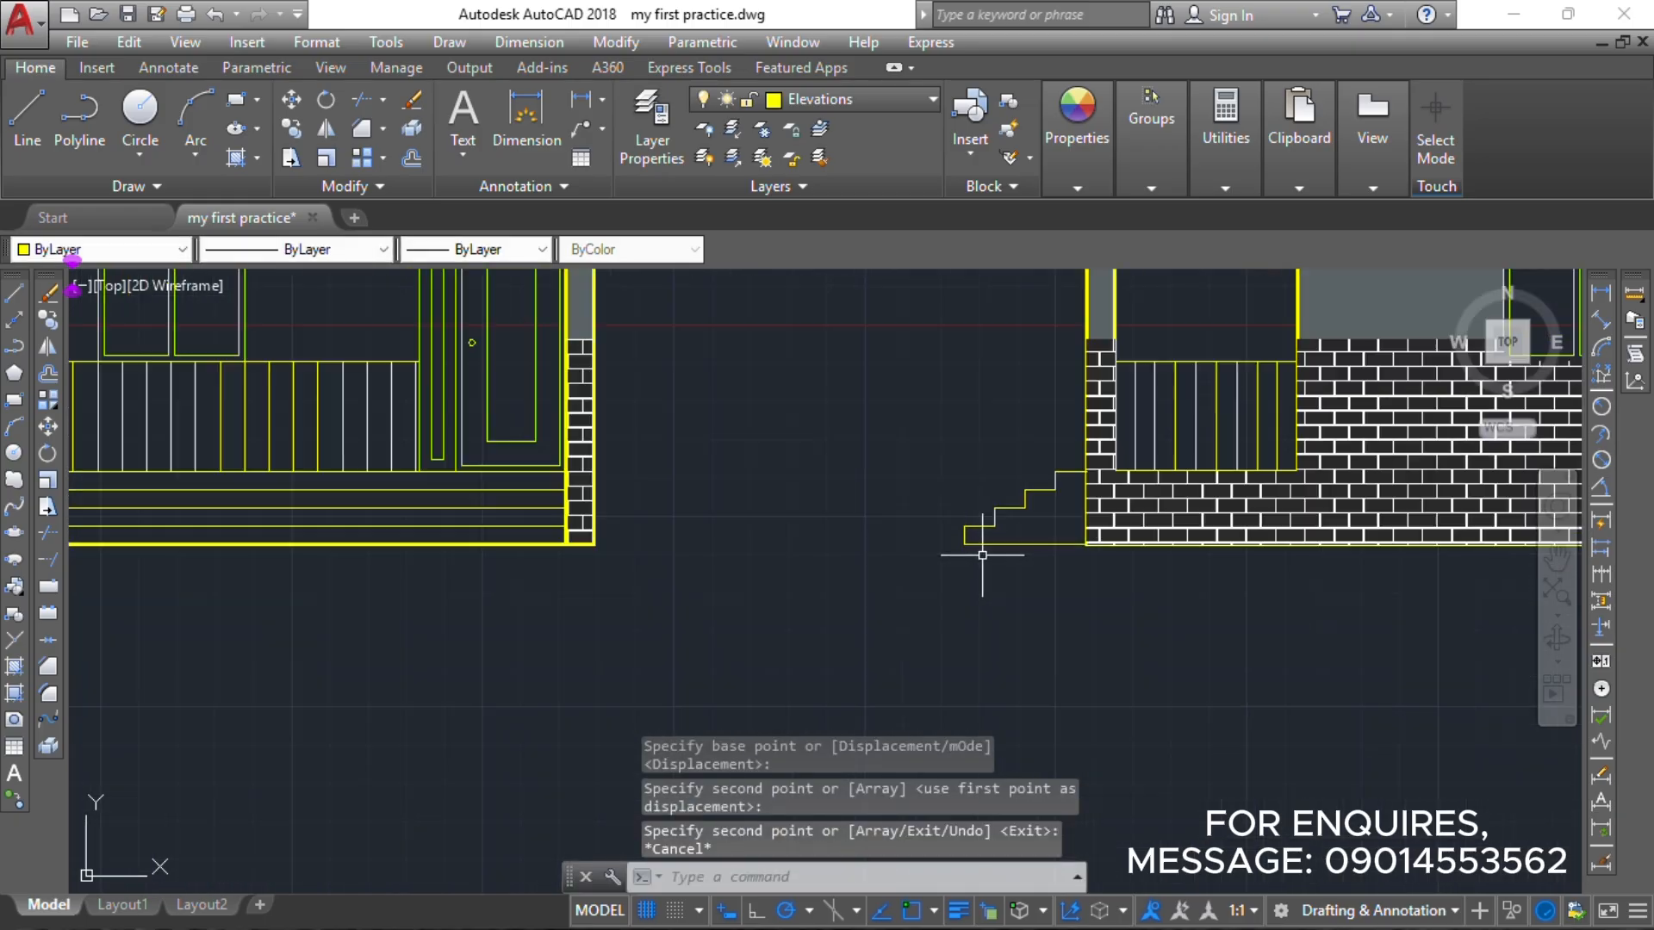
# Examine the right side view's wall and base lines with the copied steps in place.
pyautogui.scroll(-3, 981, 554)
pyautogui.scroll(2, 1343, 517)
pyautogui.scroll(5, 1377, 508)
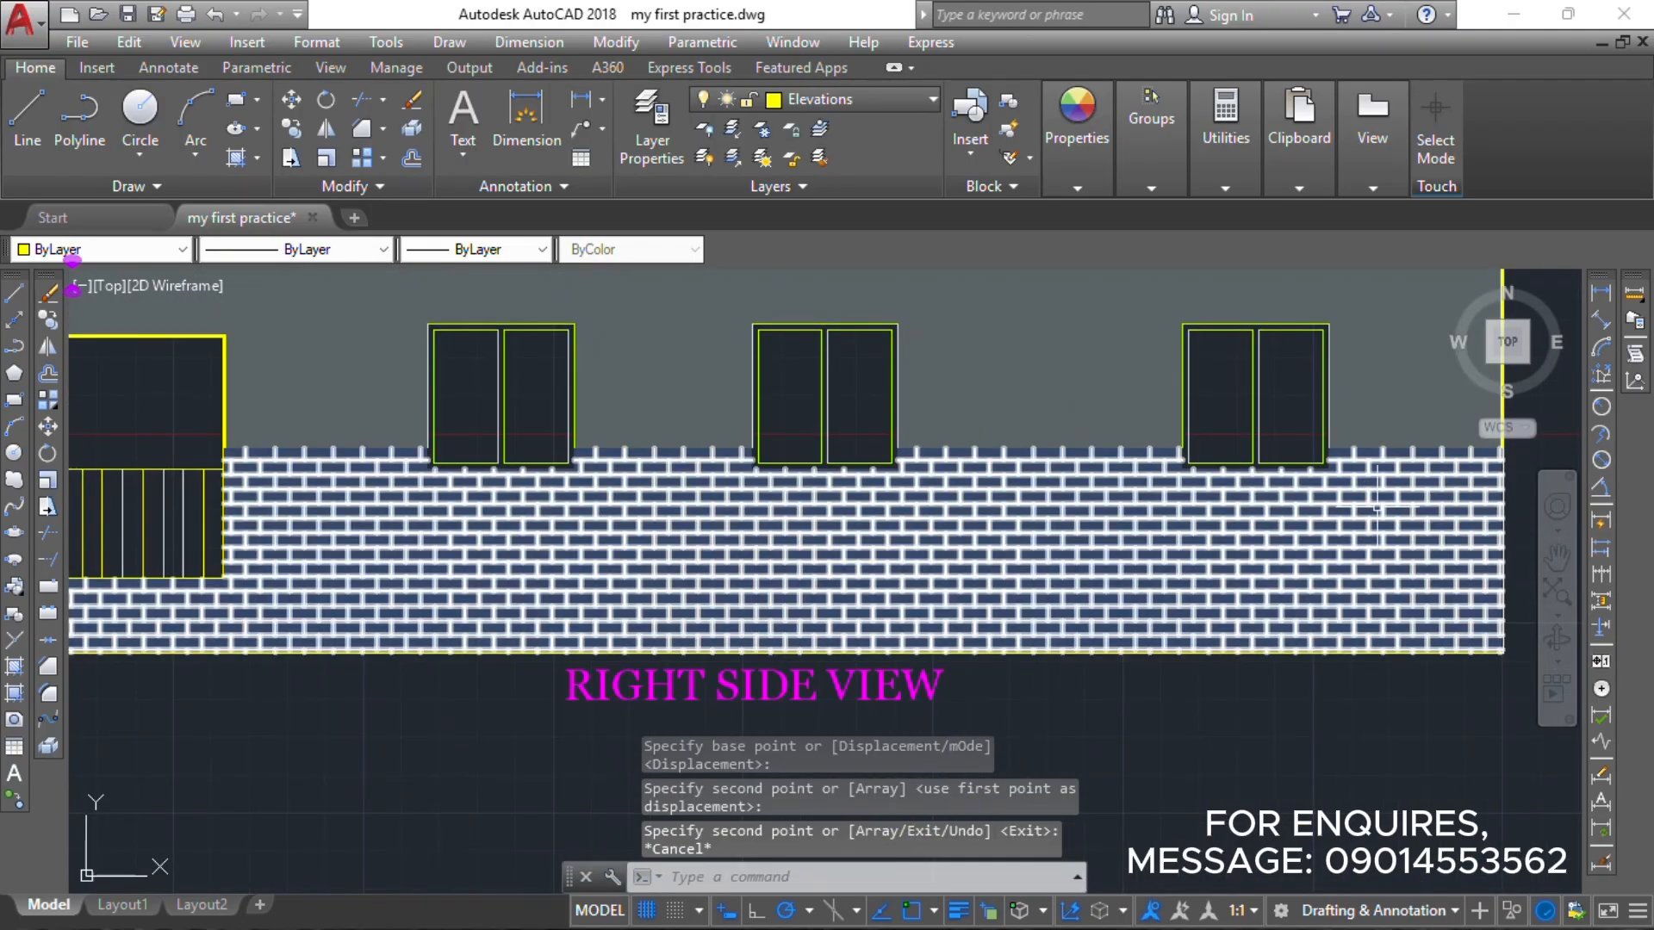
pyautogui.moveTo(1377, 508)
pyautogui.mouseDown(button='middle')
pyautogui.moveTo(1262, 521)
pyautogui.moveTo(1216, 551)
pyautogui.mouseUp(button='middle')
pyautogui.scroll(-4, 1216, 505)
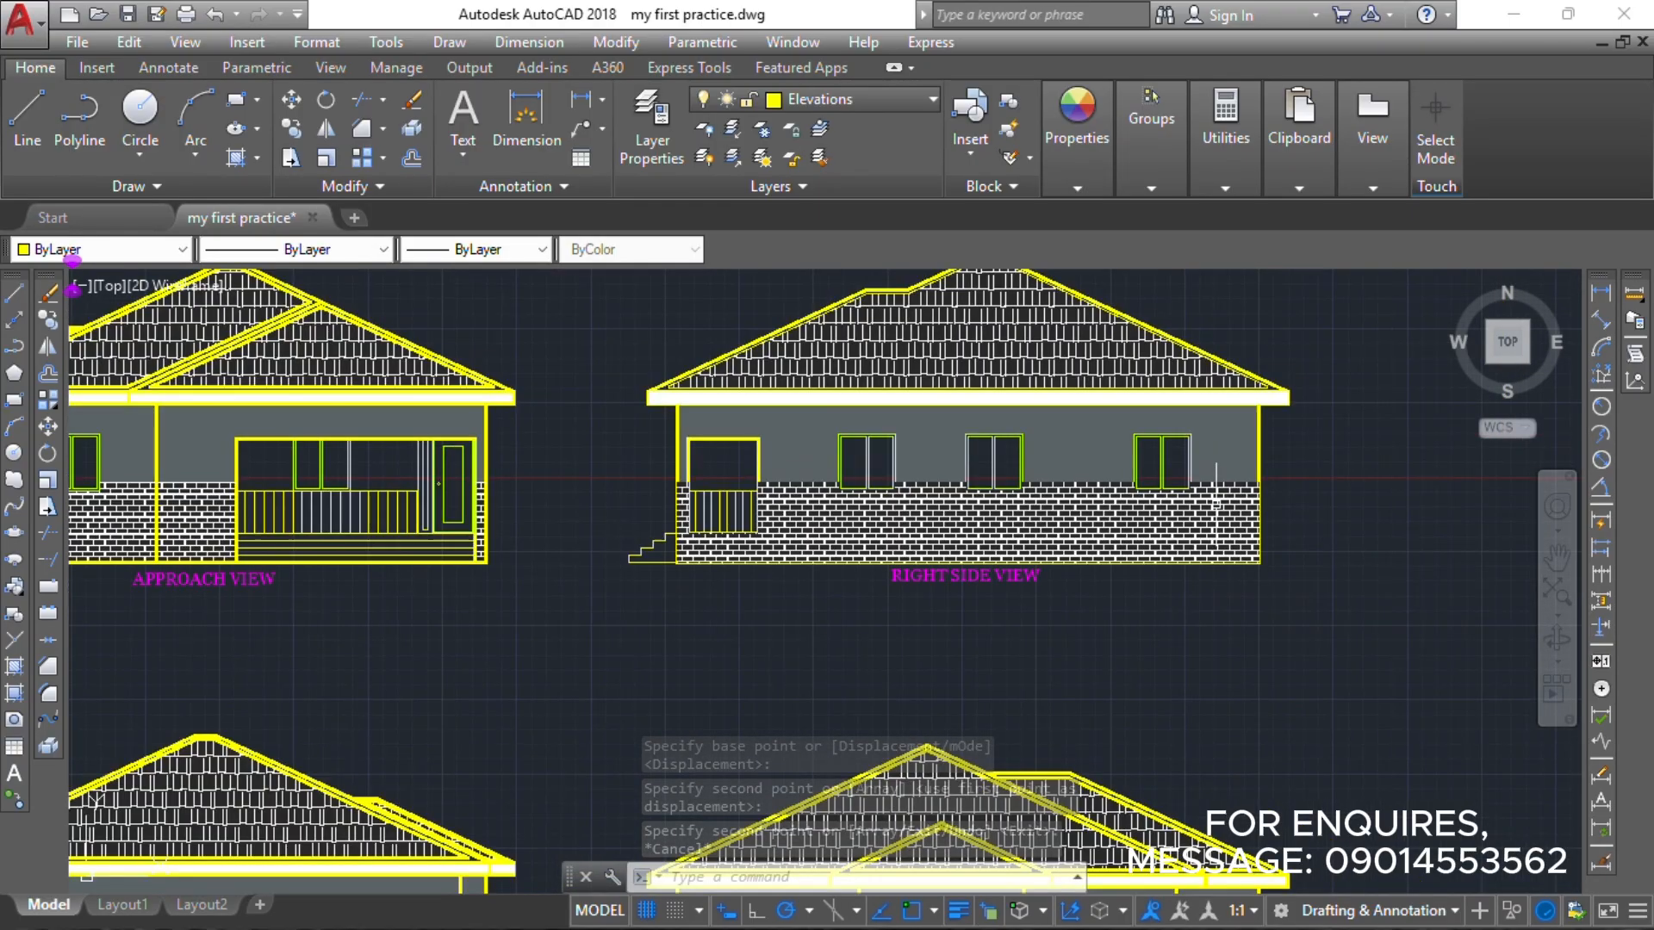
pyautogui.moveTo(1129, 502); pyautogui.dragTo(1208, 242, button='middle')
pyautogui.moveTo(1159, 344); pyautogui.dragTo(1160, 665, button='middle')
pyautogui.click(1075, 188)
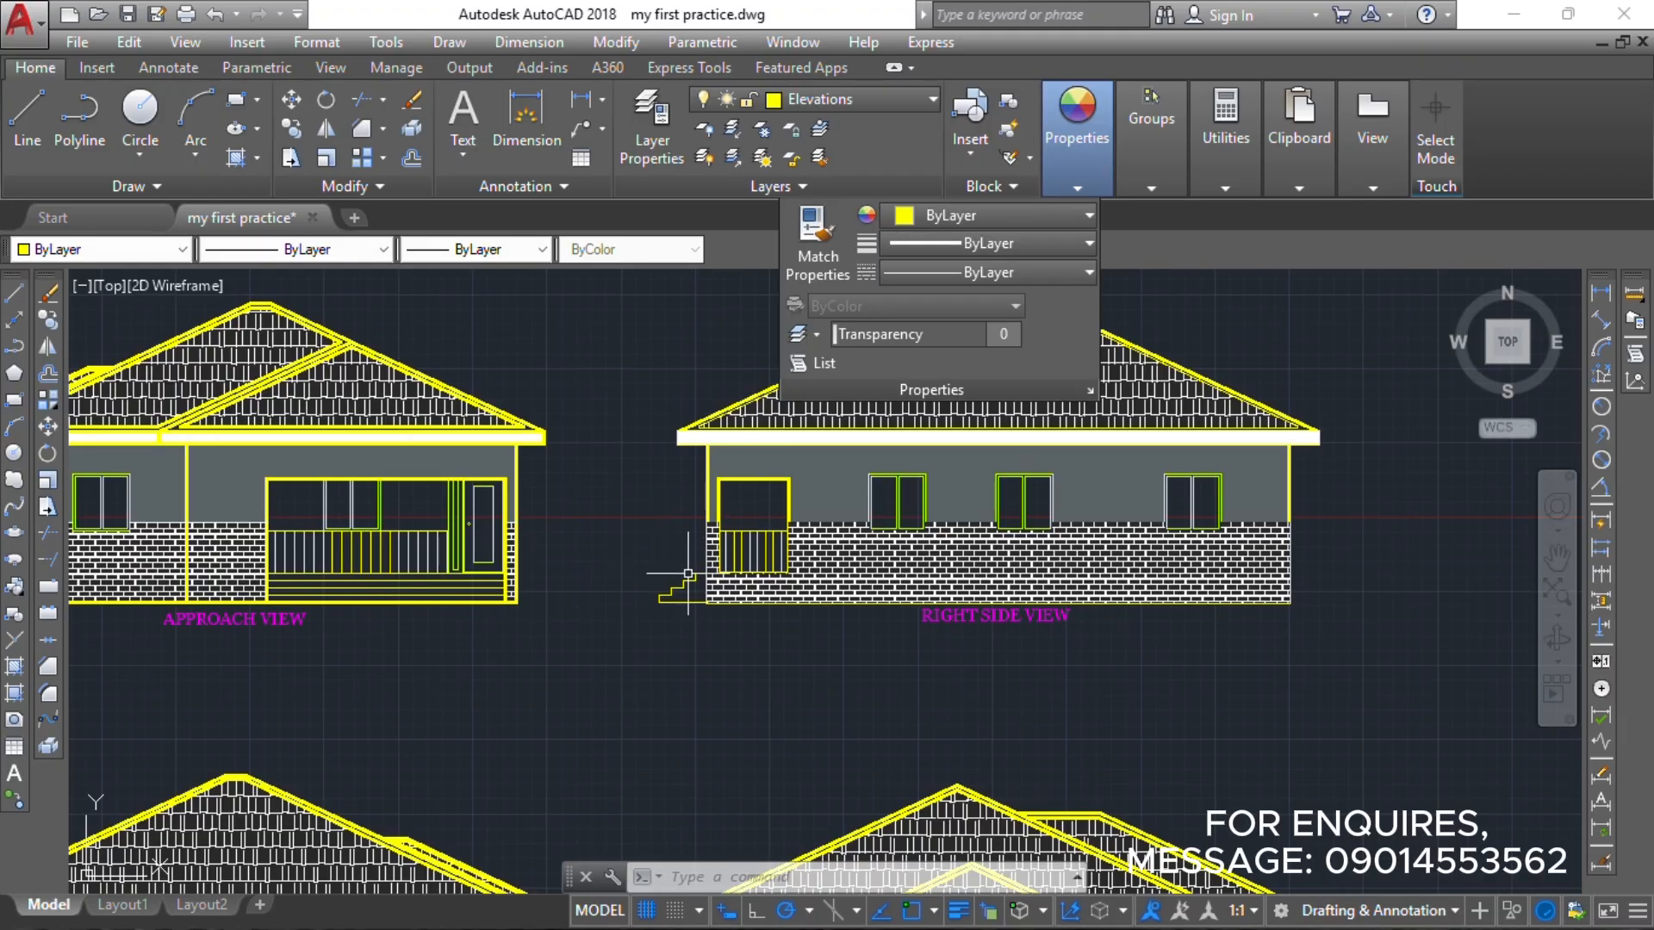
pyautogui.scroll(8, 687, 572)
pyautogui.click(732, 534)
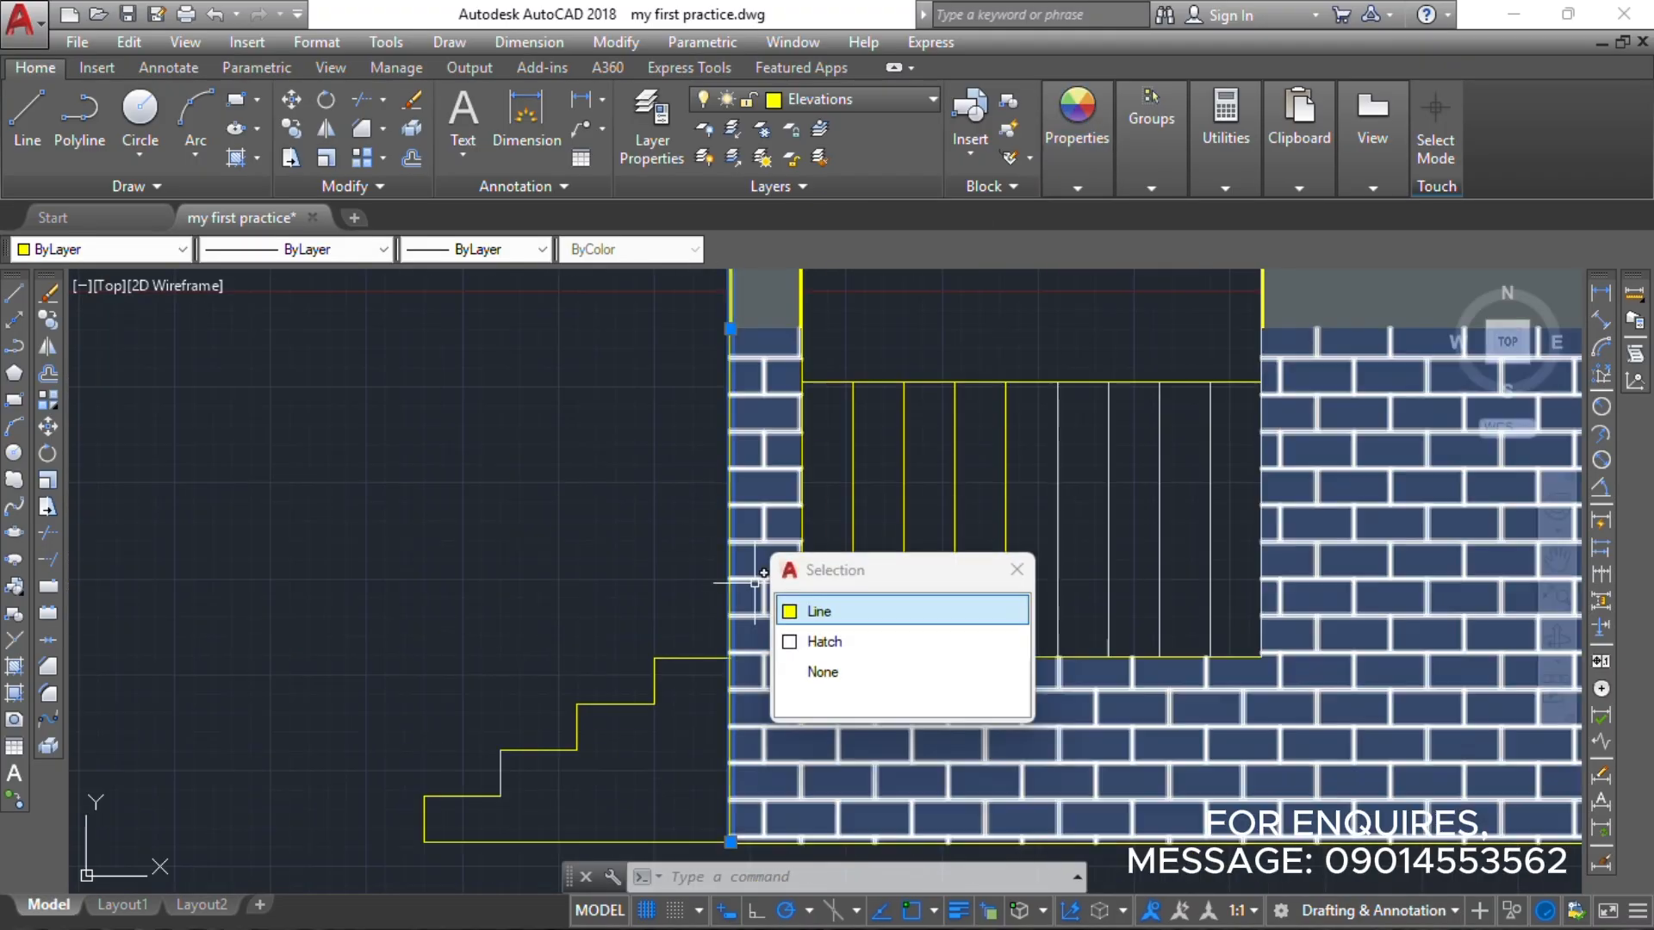
pyautogui.click(834, 609)
pyautogui.scroll(-3, 842, 602)
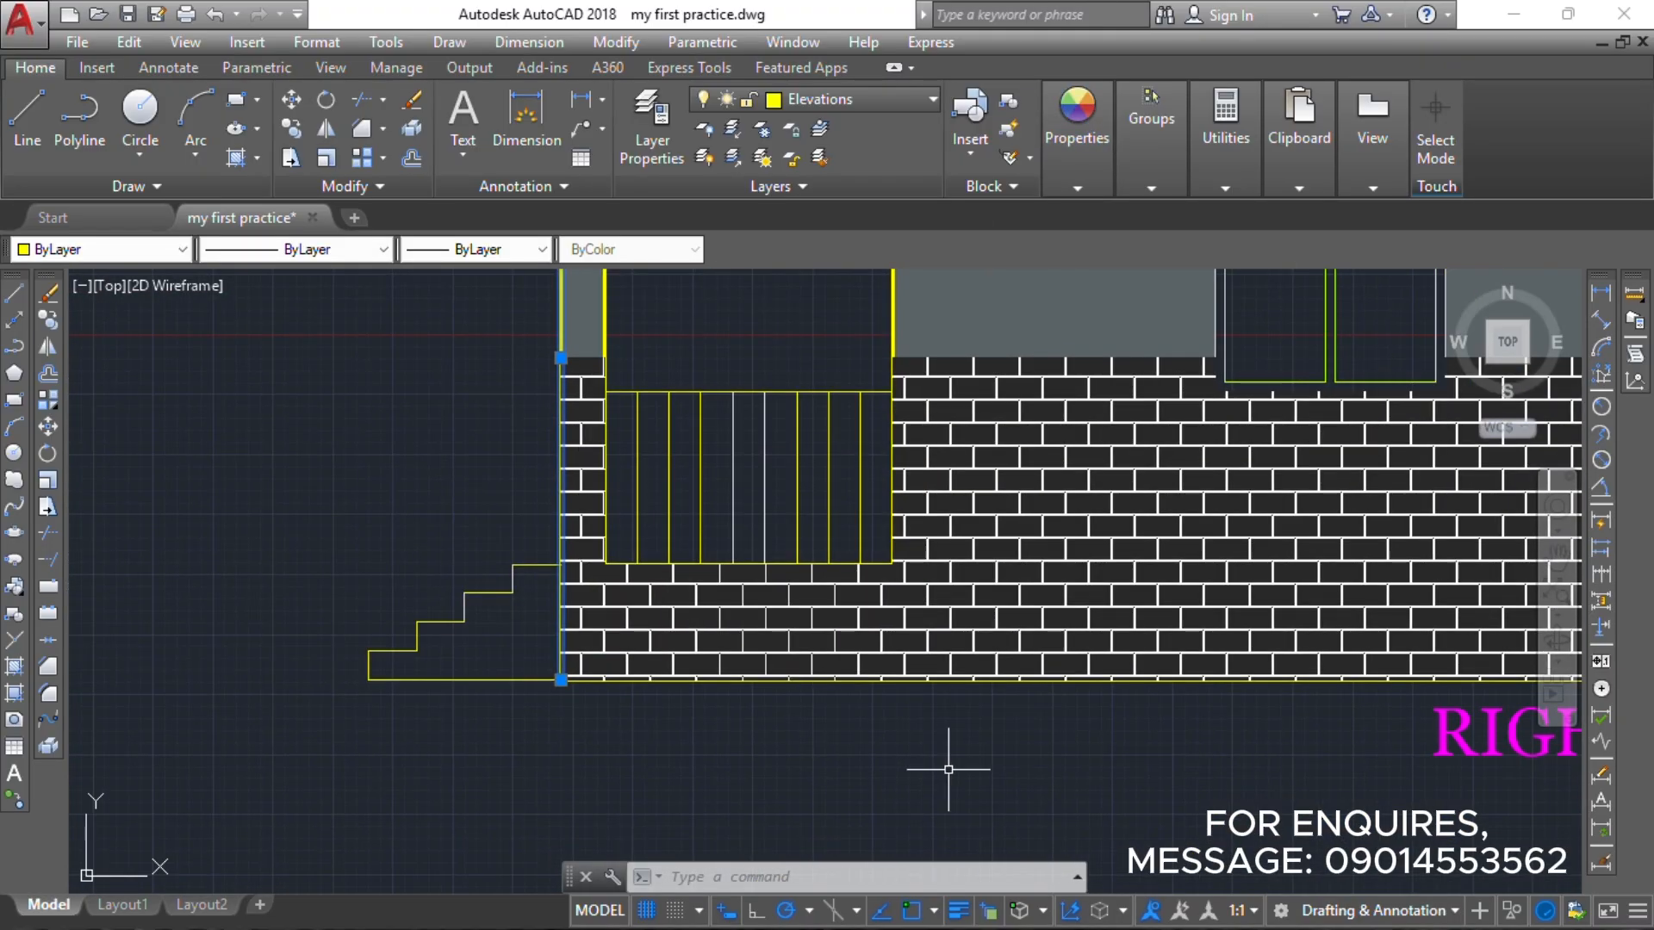
pyautogui.scroll(-2, 949, 686)
pyautogui.click(948, 682)
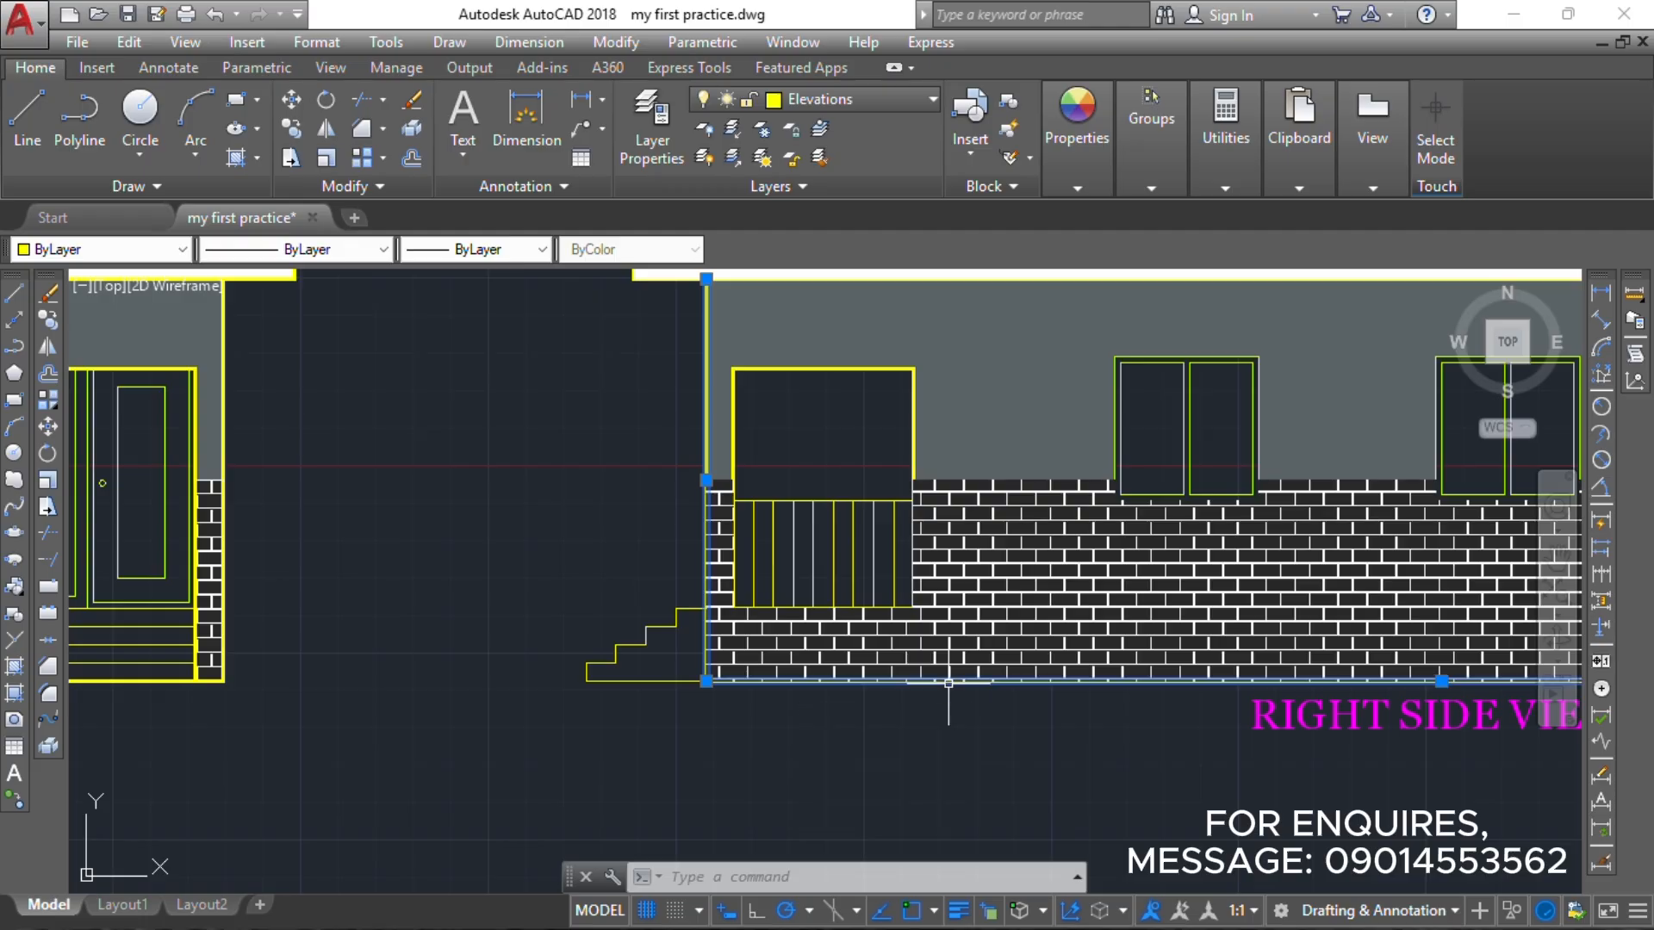
pyautogui.scroll(5, 956, 702)
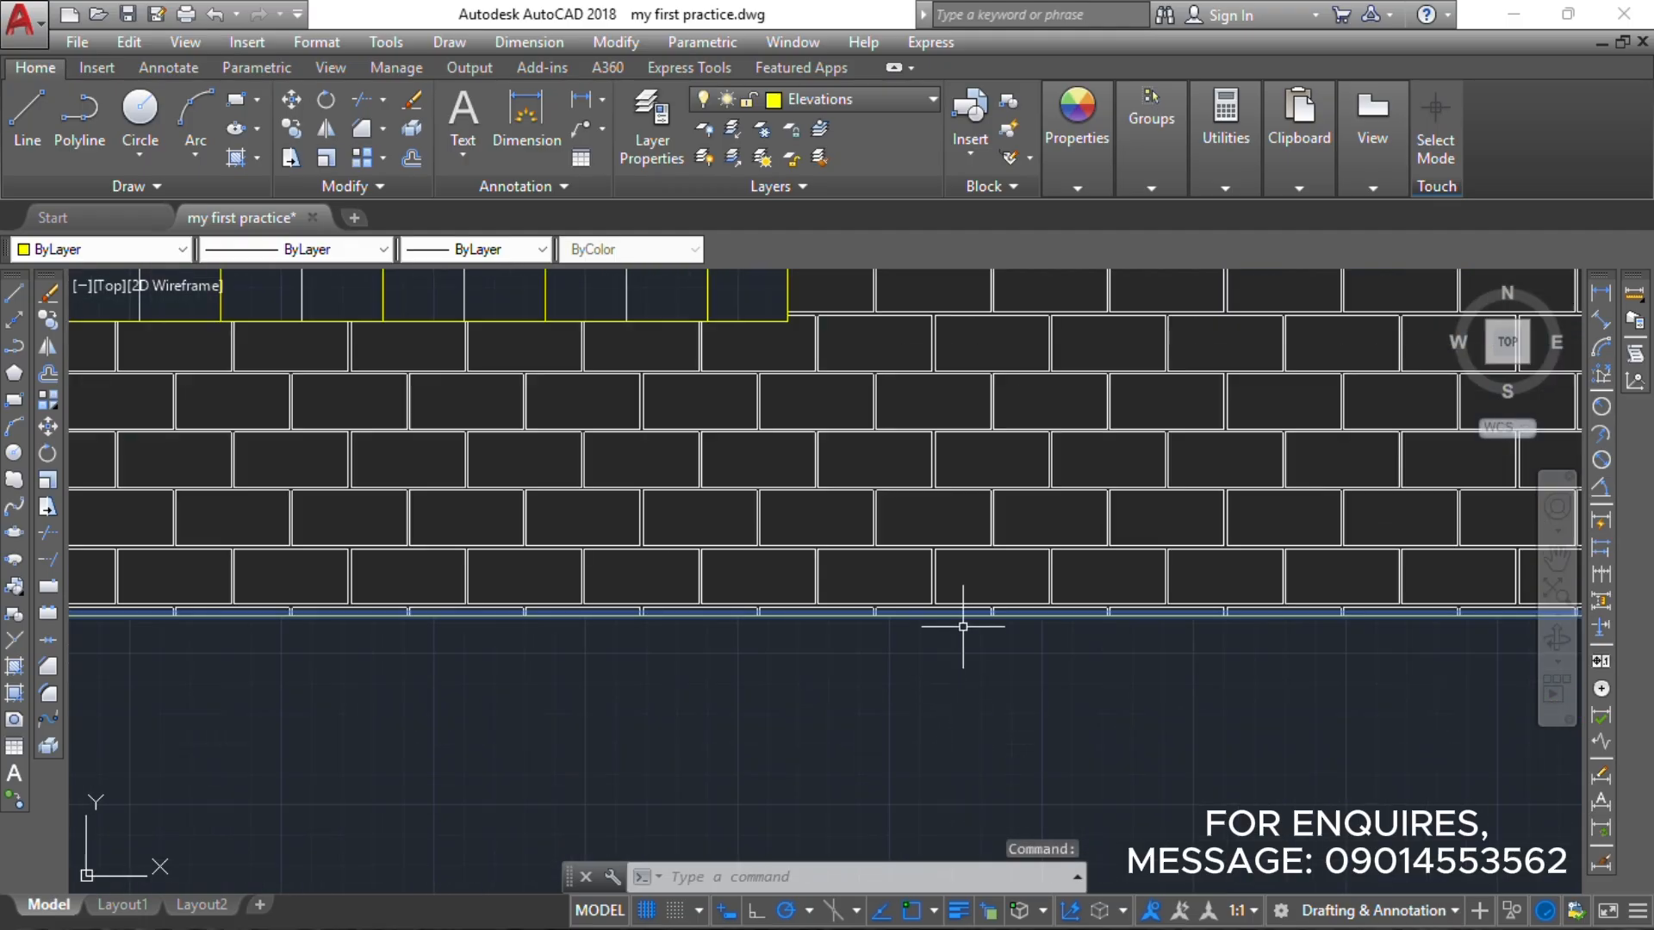
pyautogui.click(984, 689)
pyautogui.press('Escape')
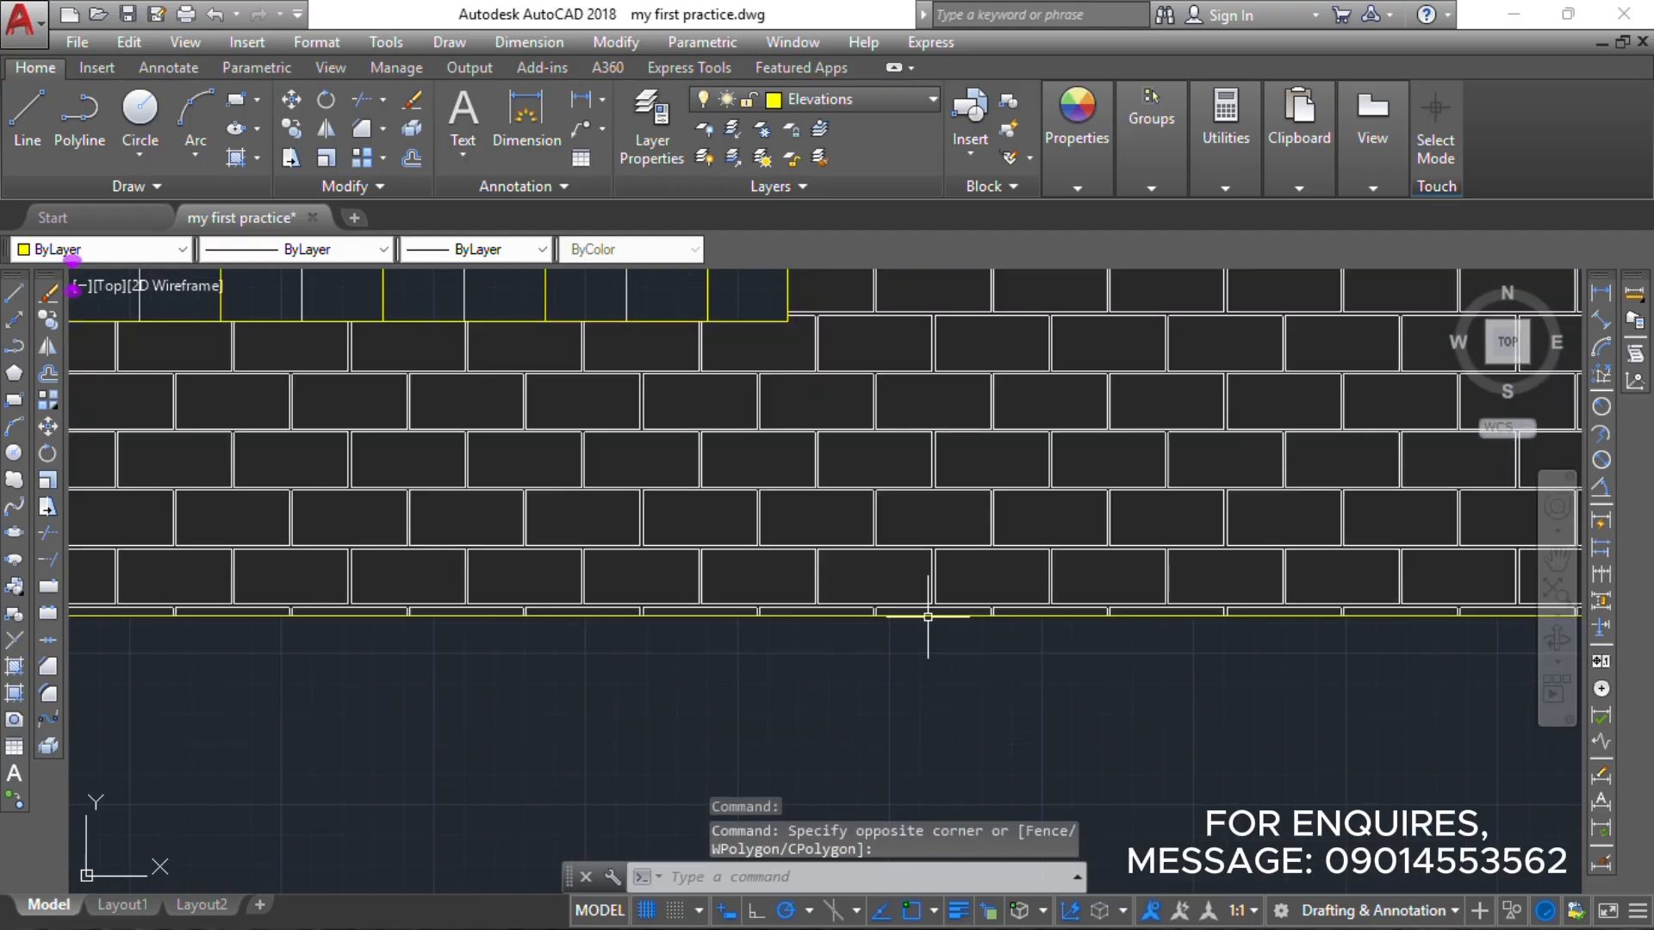
# Set the lineweight of the right side view's base line and lower outer wall edge to ByLayer.
pyautogui.click(928, 616)
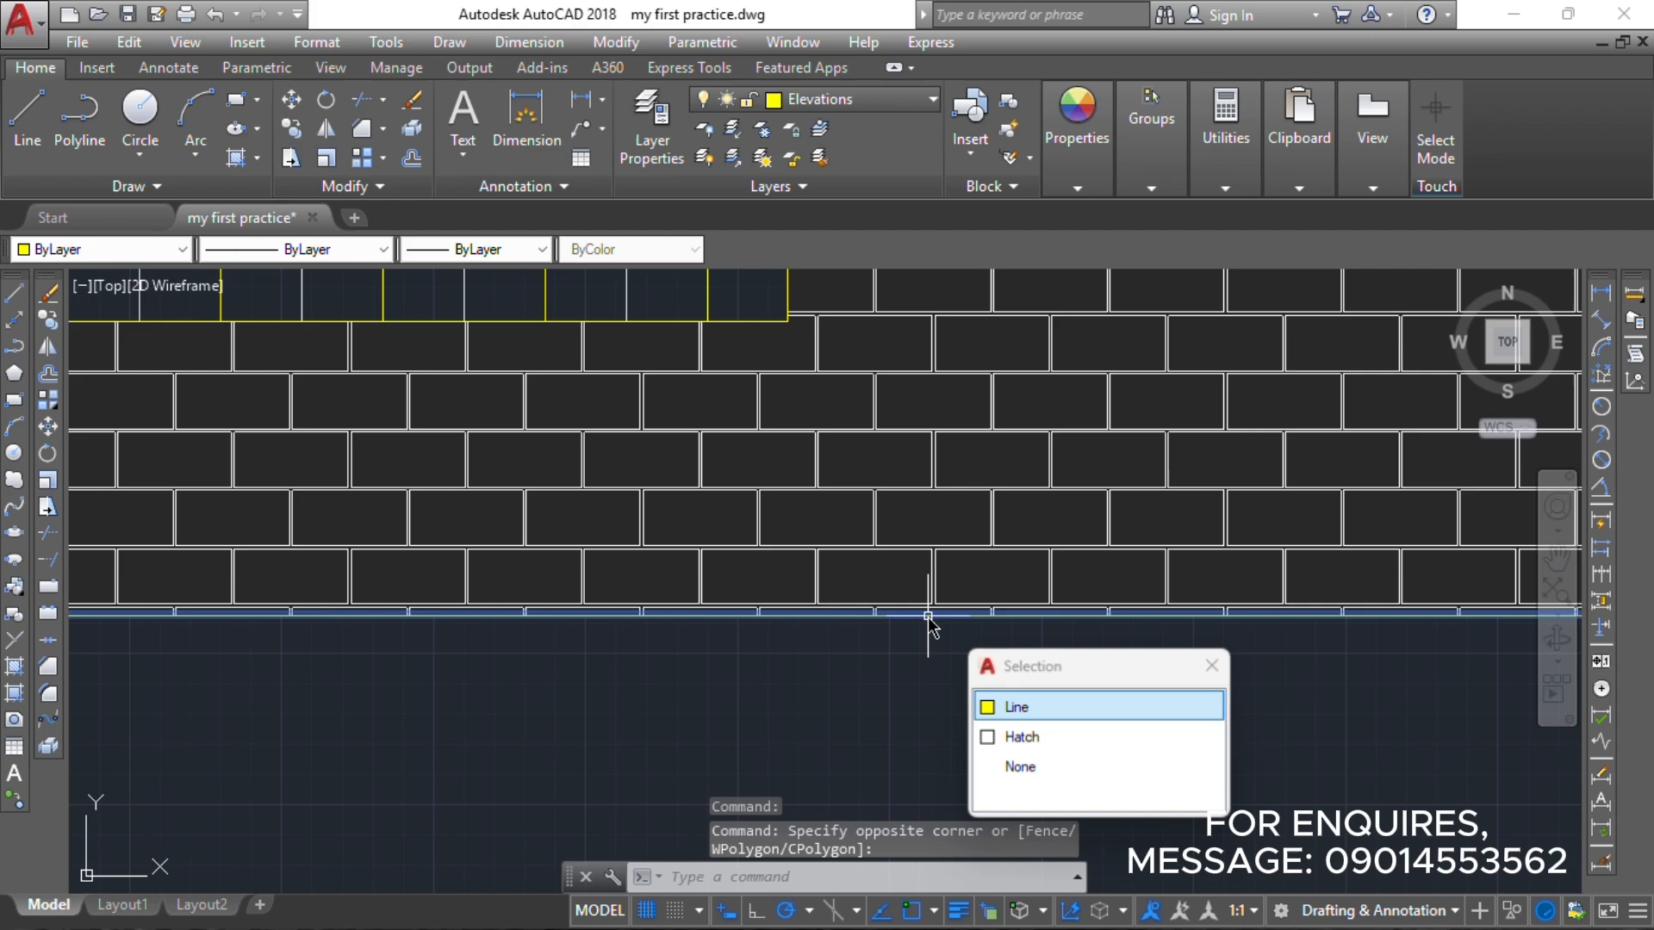
pyautogui.click(984, 706)
pyautogui.scroll(-5, 984, 706)
pyautogui.scroll(5, 882, 657)
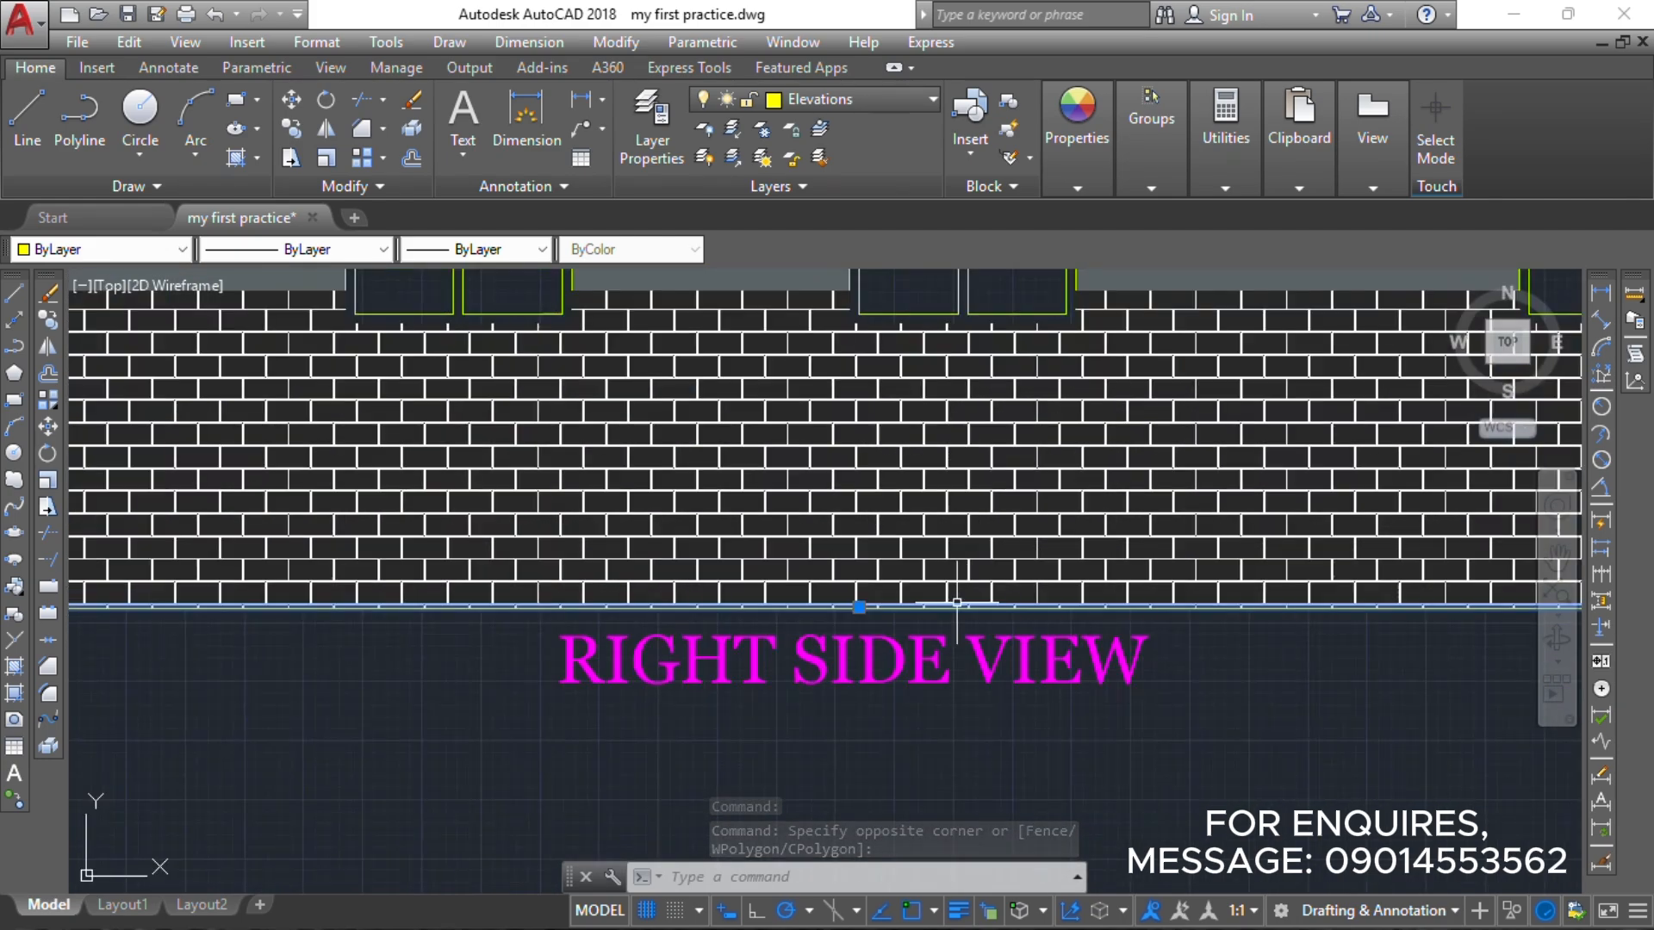
pyautogui.moveTo(1068, 500); pyautogui.dragTo(314, 558, button='middle')
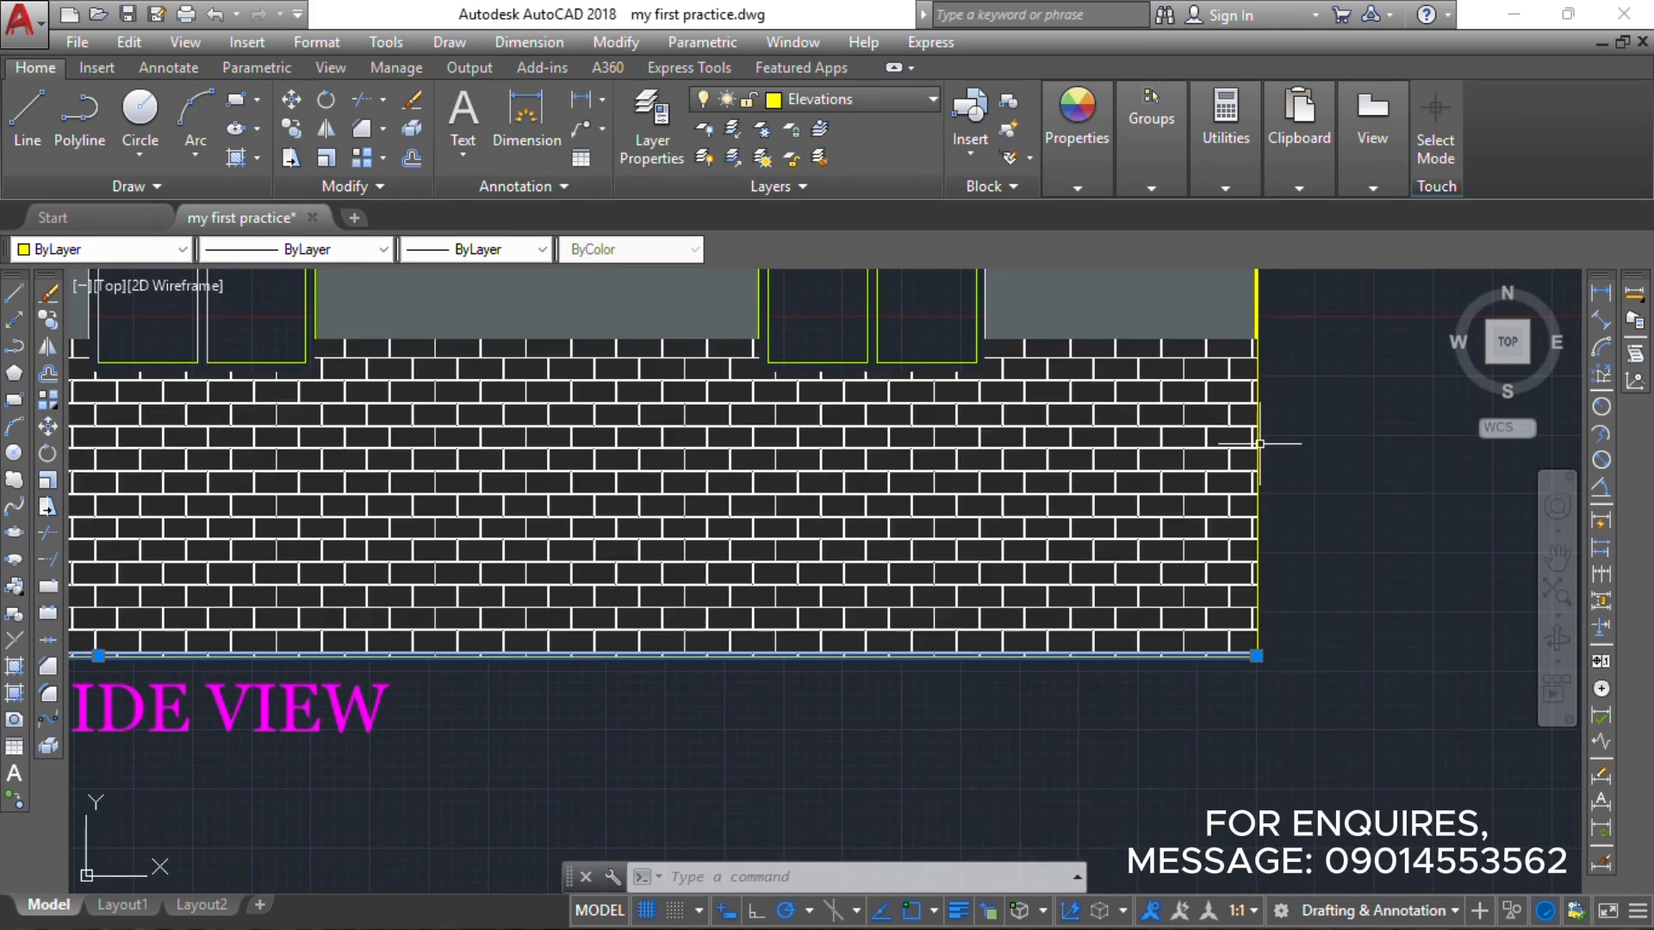
pyautogui.click(1258, 437)
pyautogui.click(1340, 530)
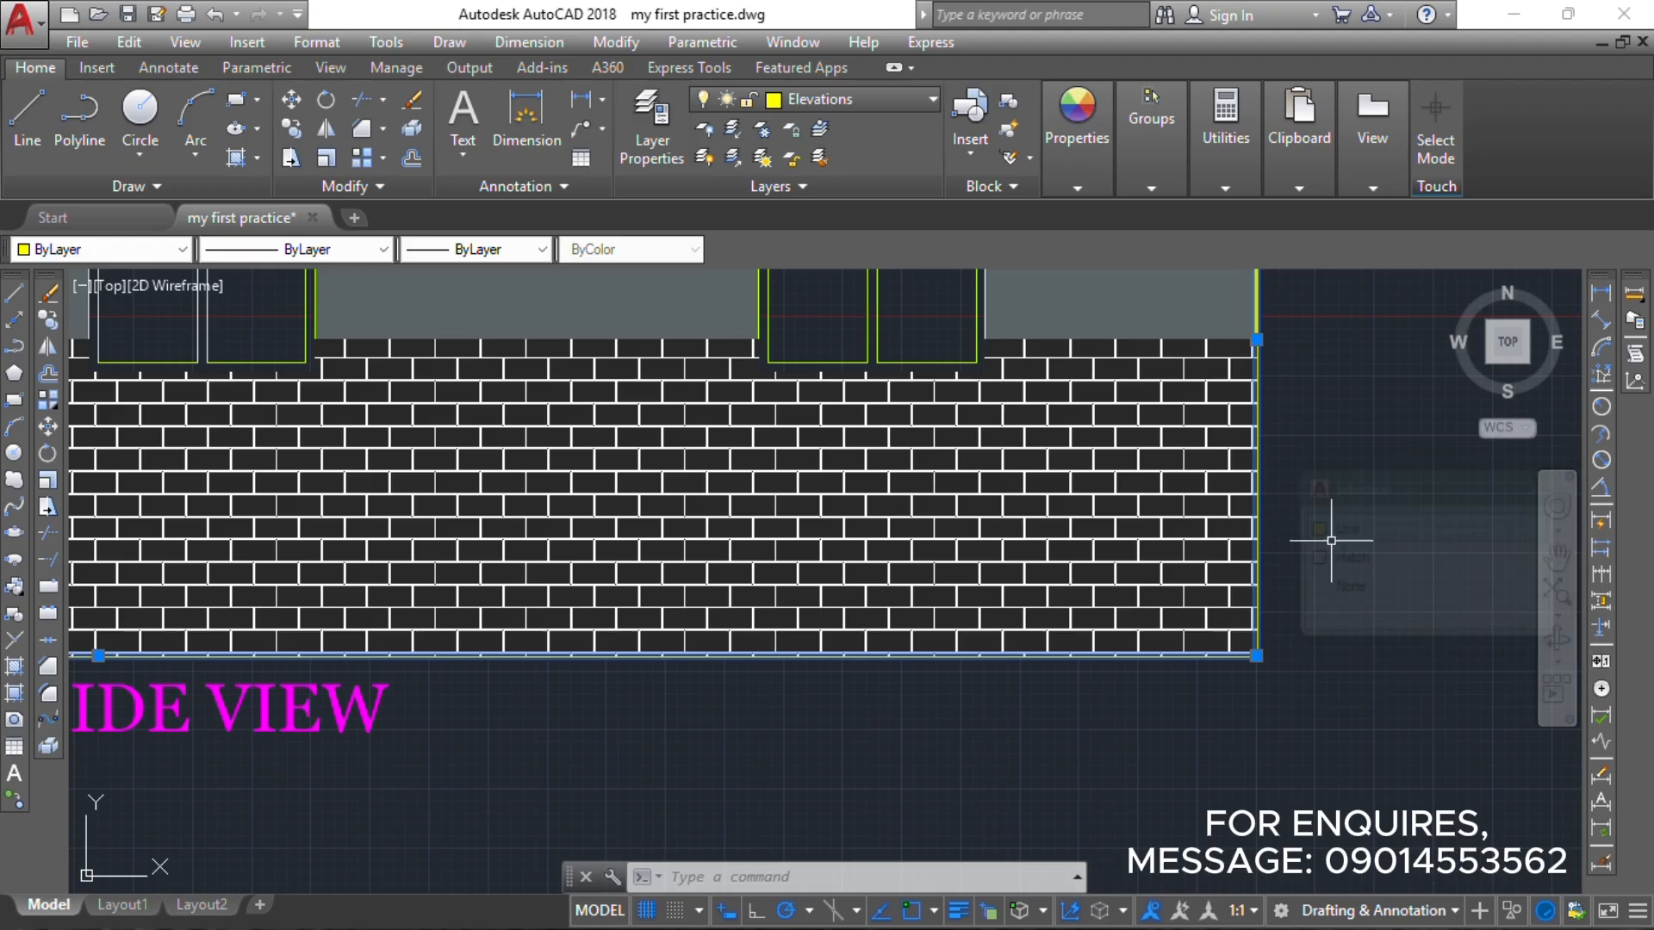
pyautogui.scroll(-2, 1246, 574)
pyautogui.click(1076, 121)
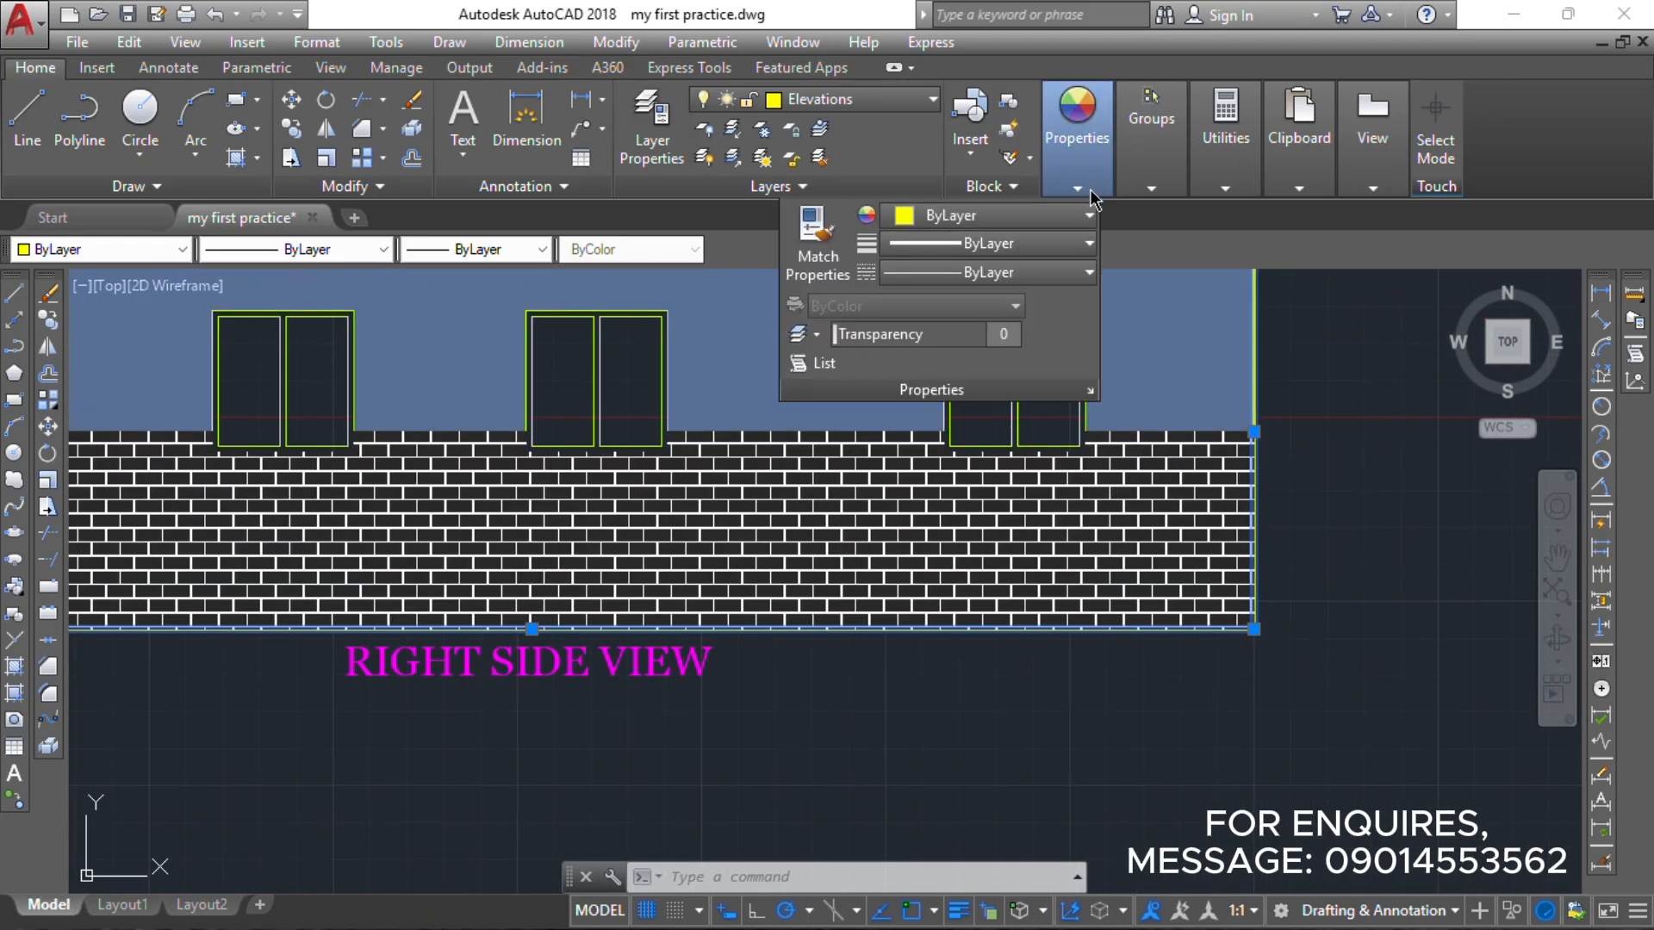
pyautogui.click(1038, 245)
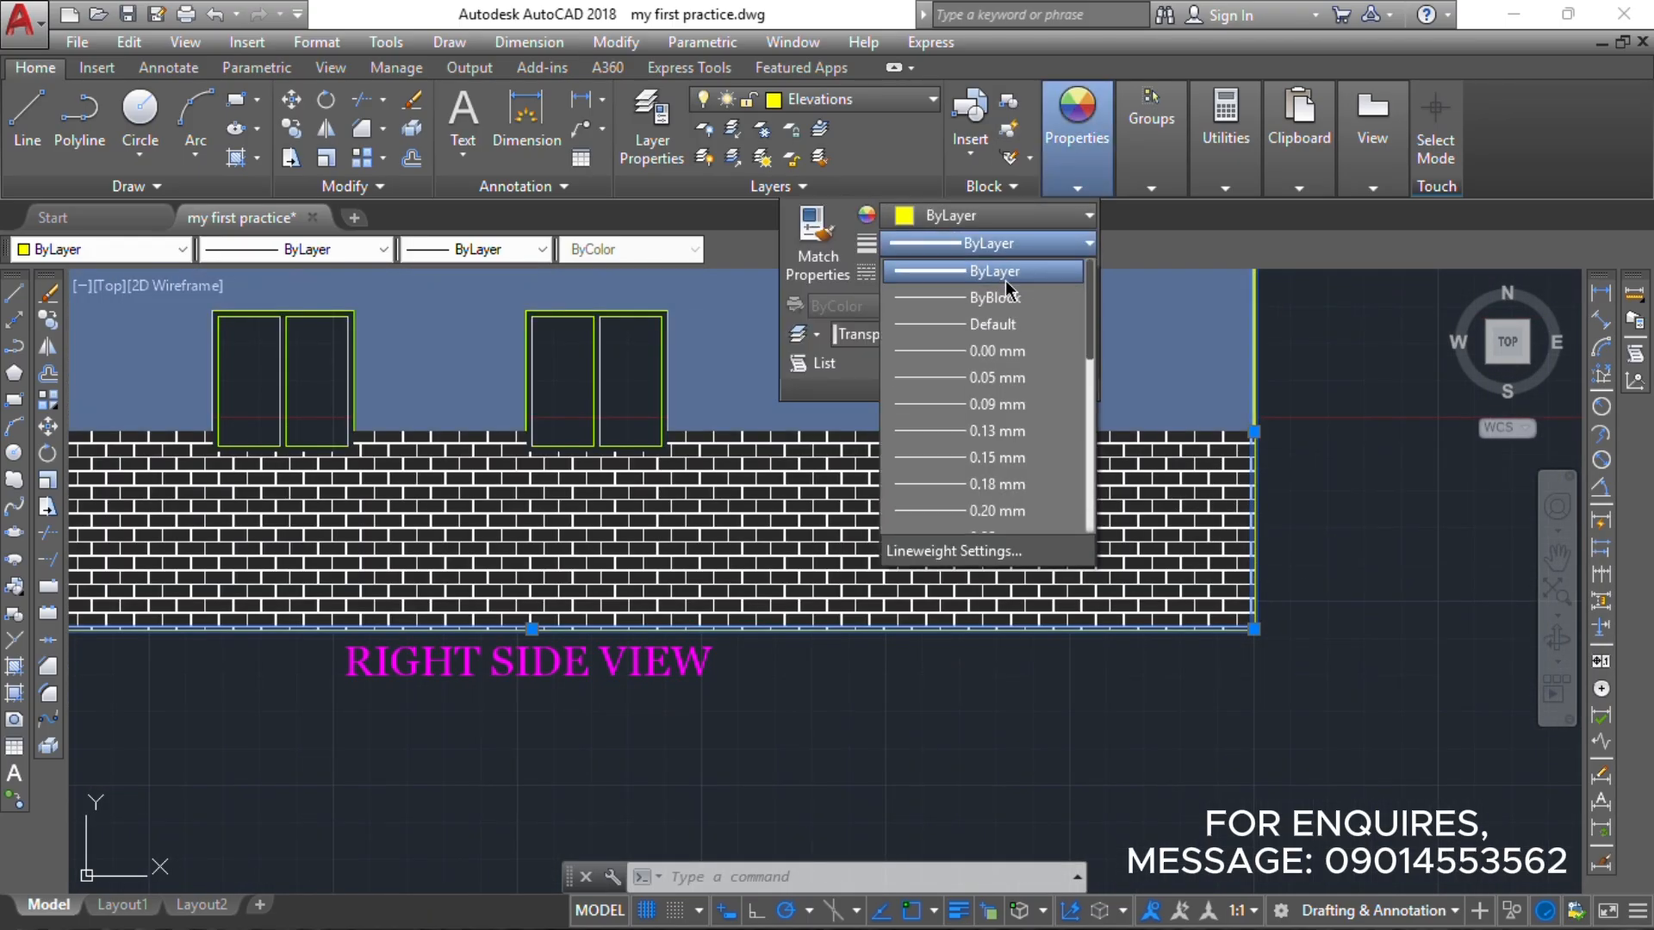
pyautogui.click(1004, 277)
pyautogui.press('Escape')
pyautogui.click(1111, 670)
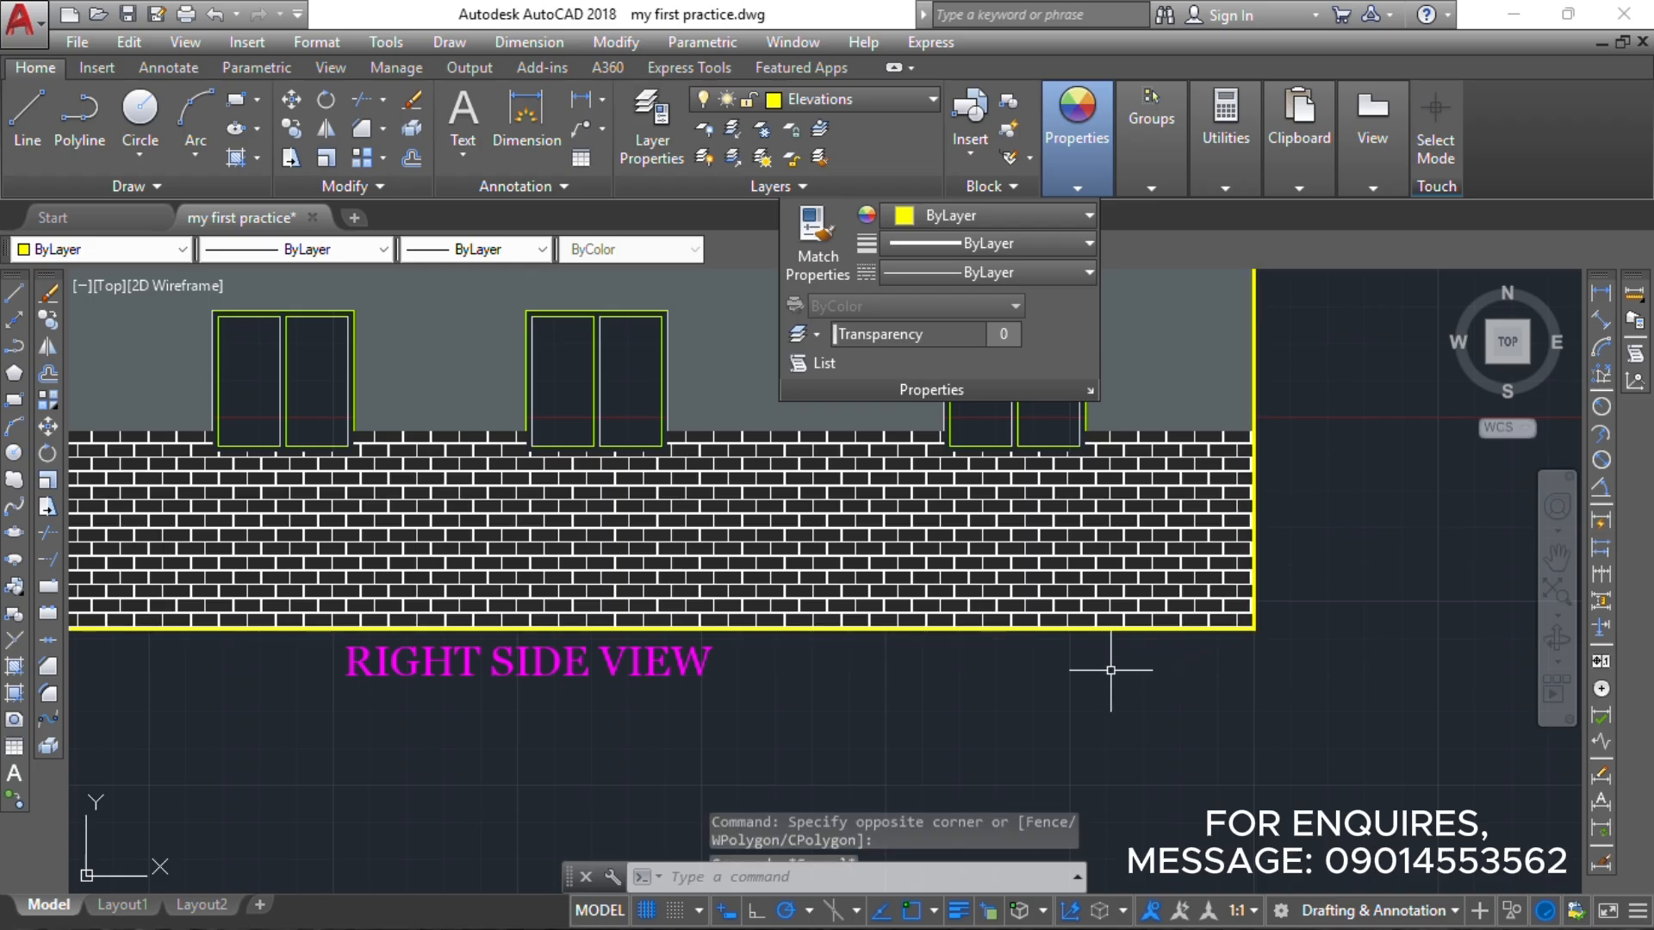
pyautogui.press('Escape')
# Set the lineweight of the side and bottom lines framing the right side view's veranda railing to ByLayer.
pyautogui.scroll(-3, 1111, 670)
pyautogui.scroll(5, 1042, 712)
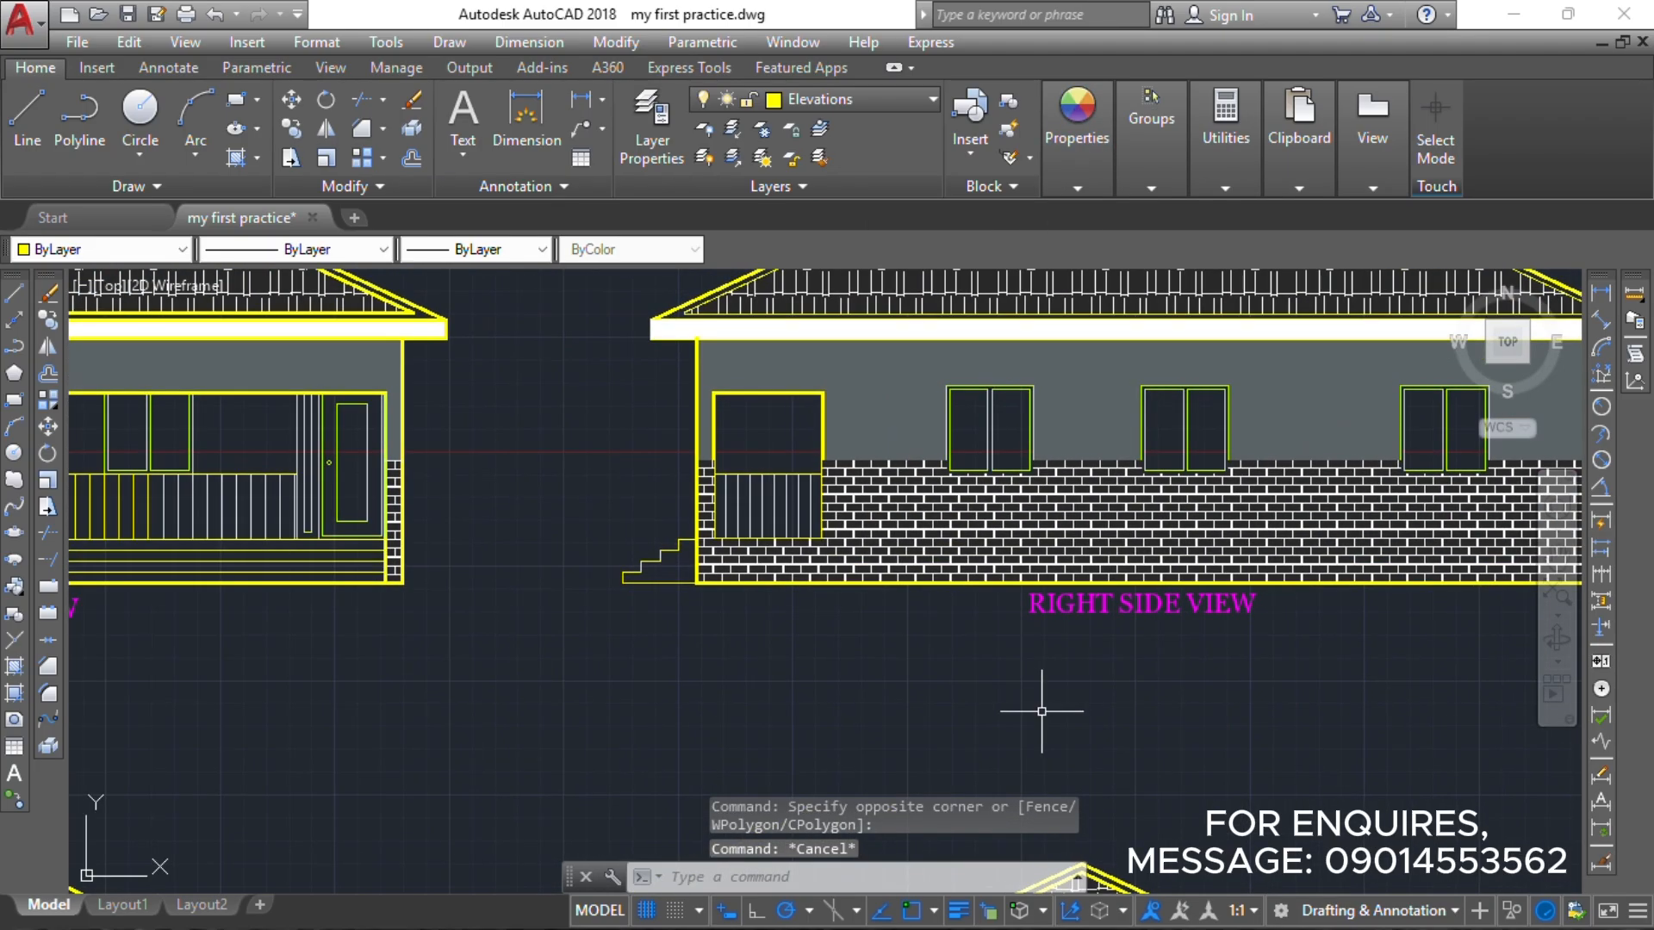
pyautogui.scroll(4, 722, 490)
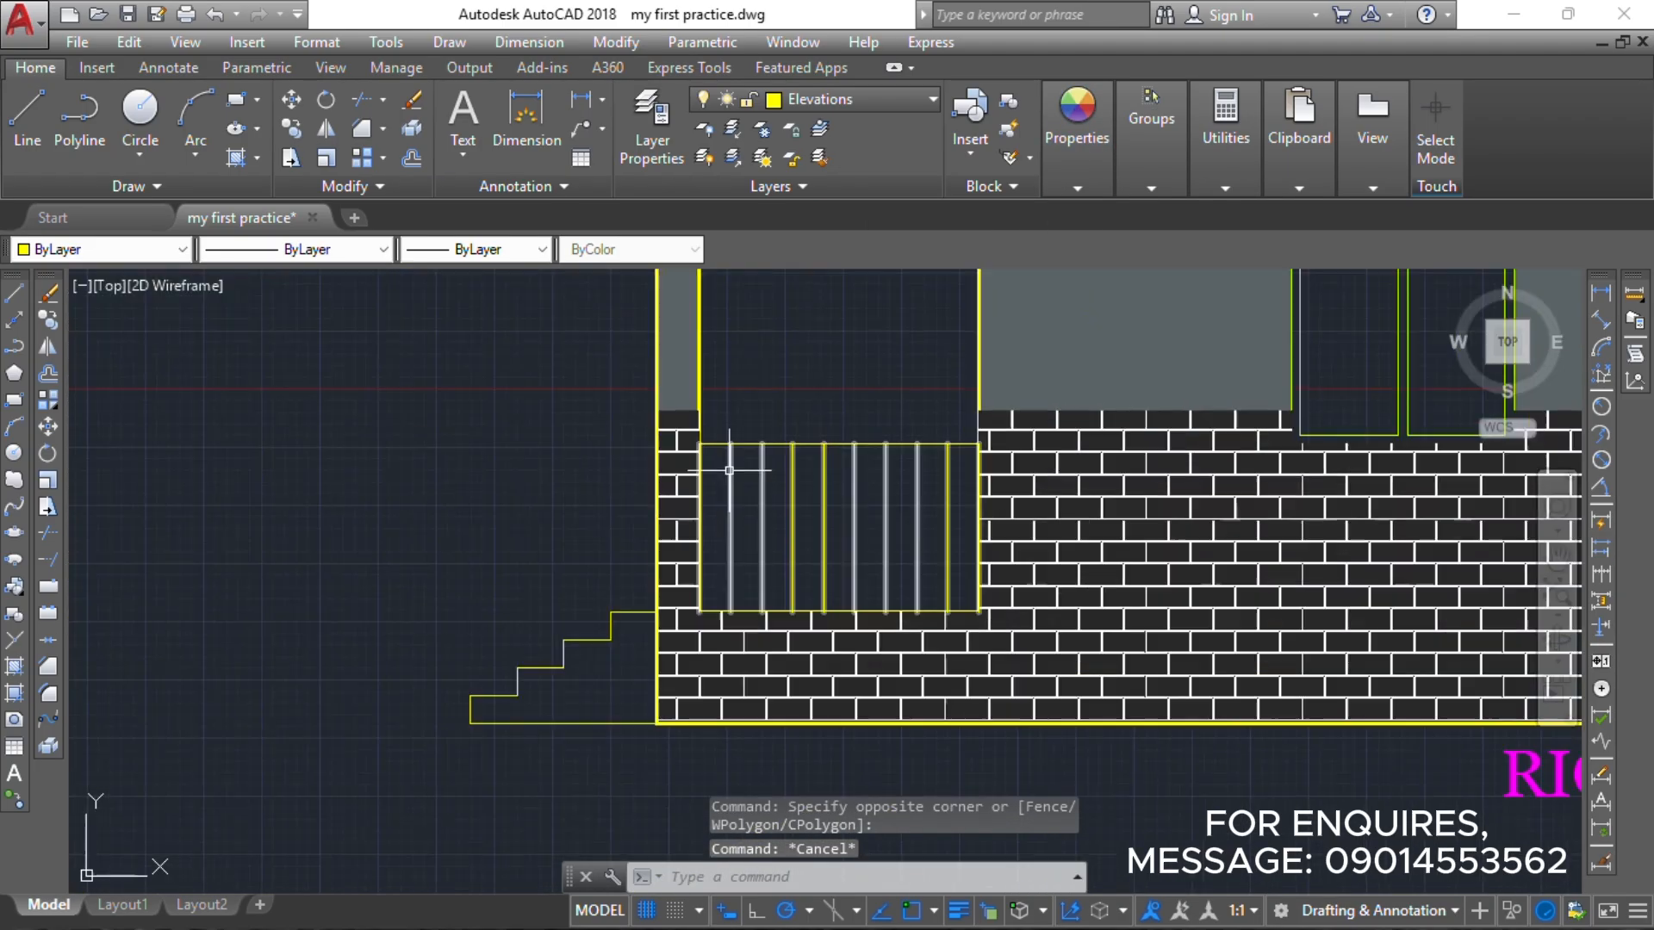
pyautogui.click(701, 428)
pyautogui.click(839, 520)
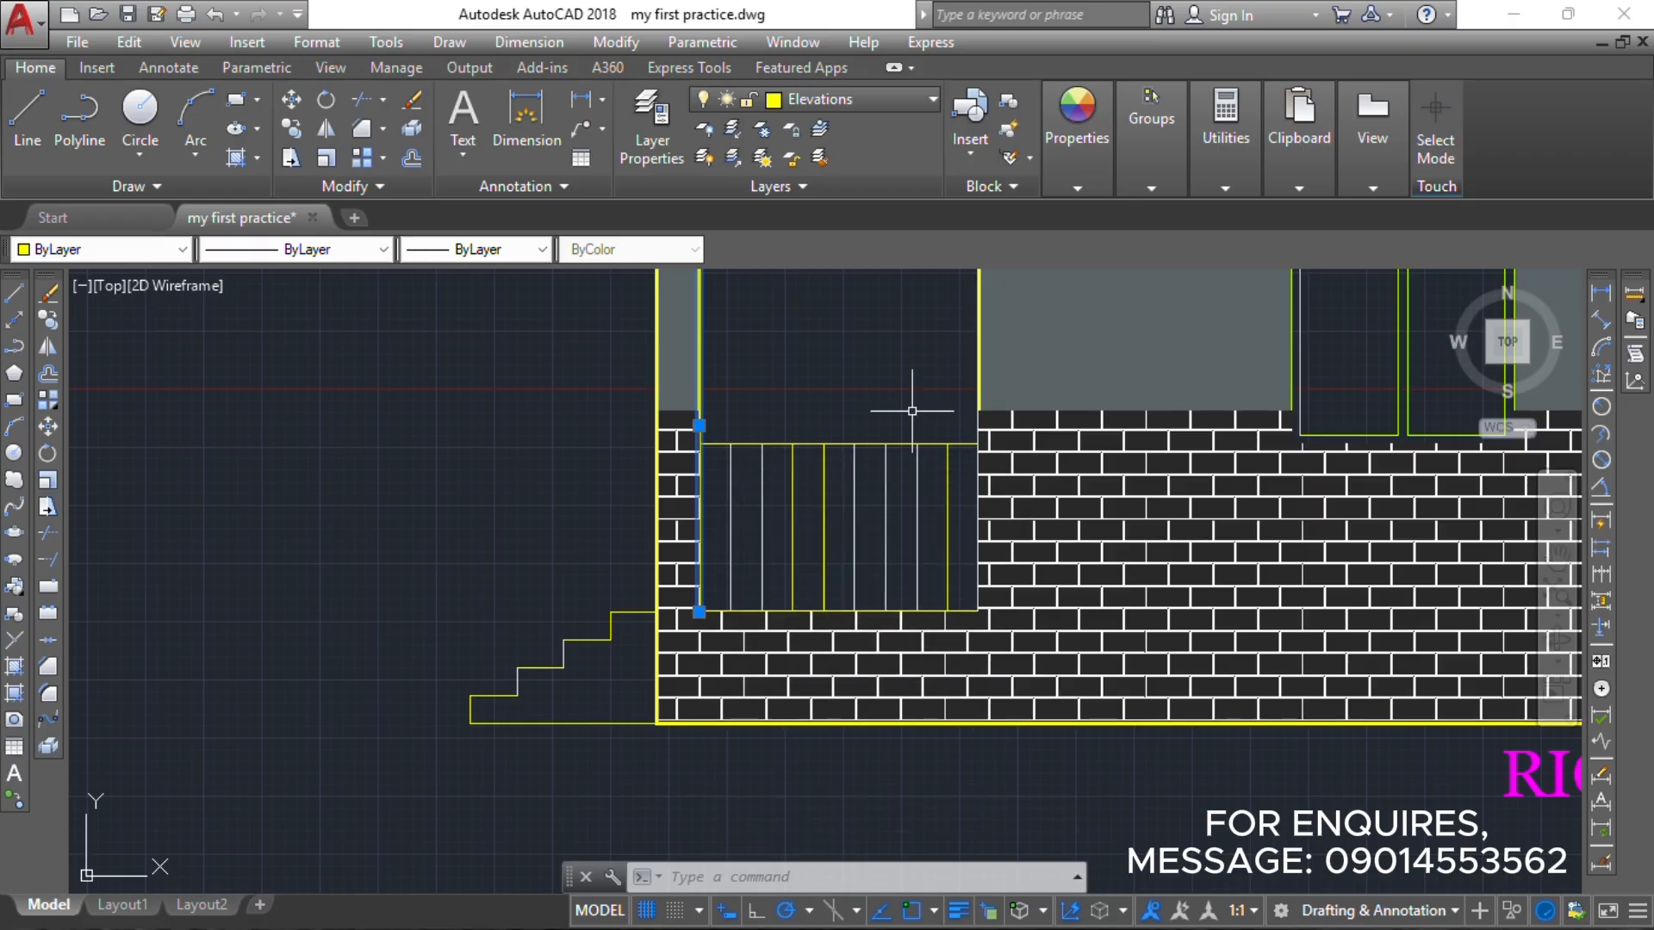
pyautogui.click(978, 410)
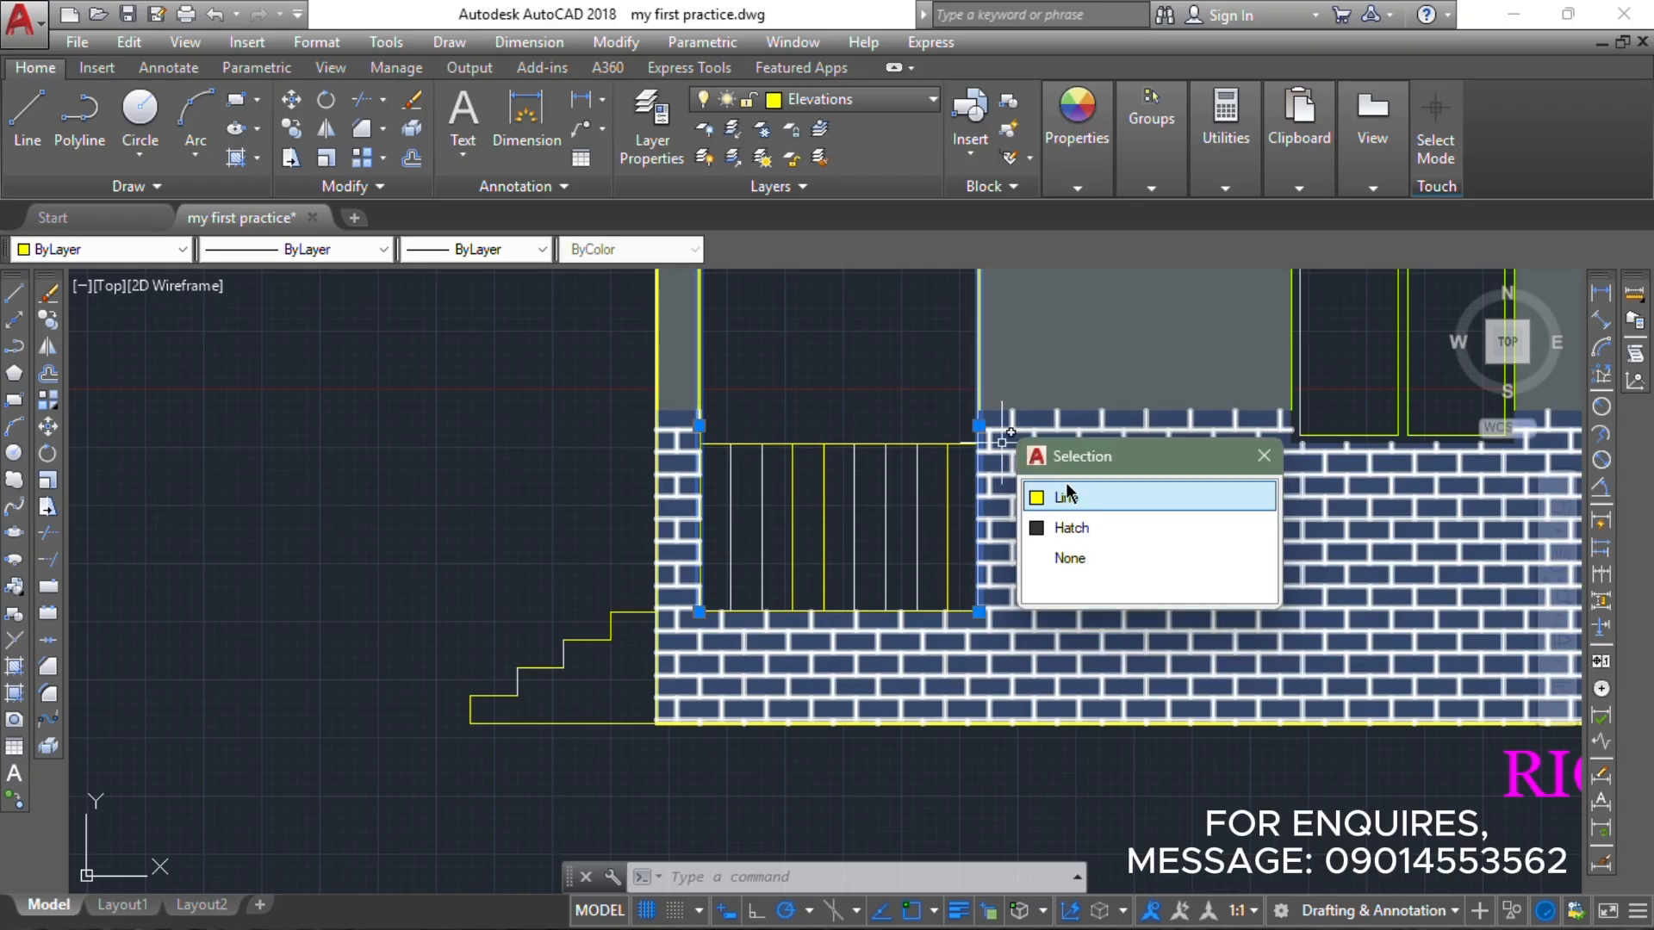
pyautogui.click(1085, 497)
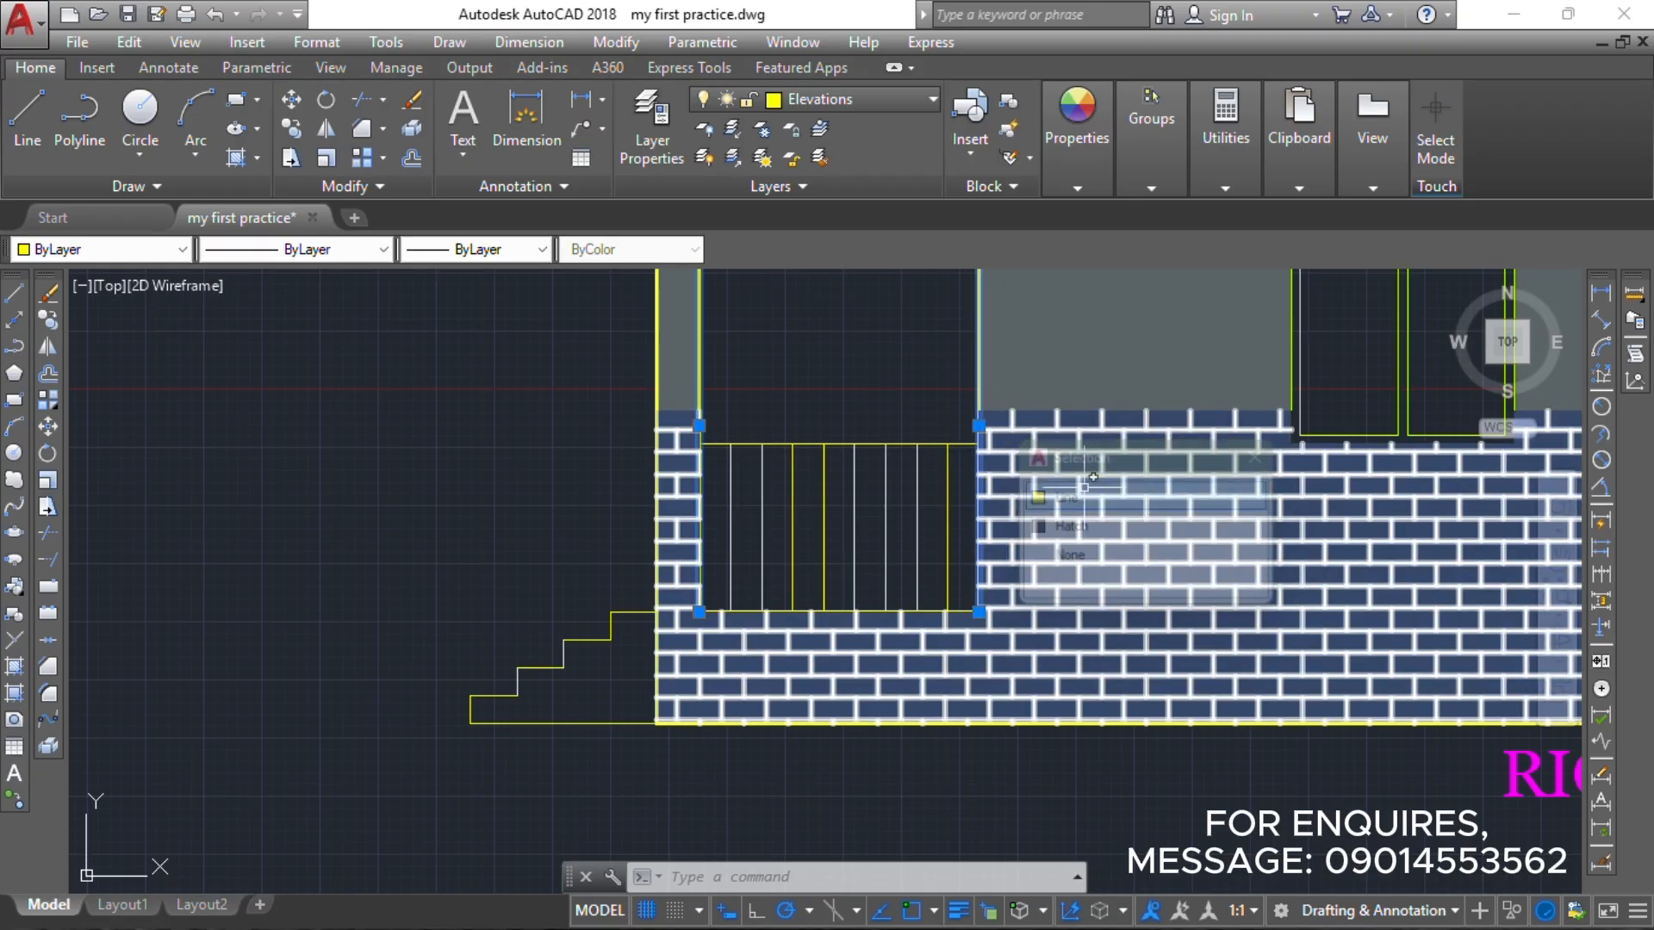
pyautogui.click(910, 612)
pyautogui.click(977, 696)
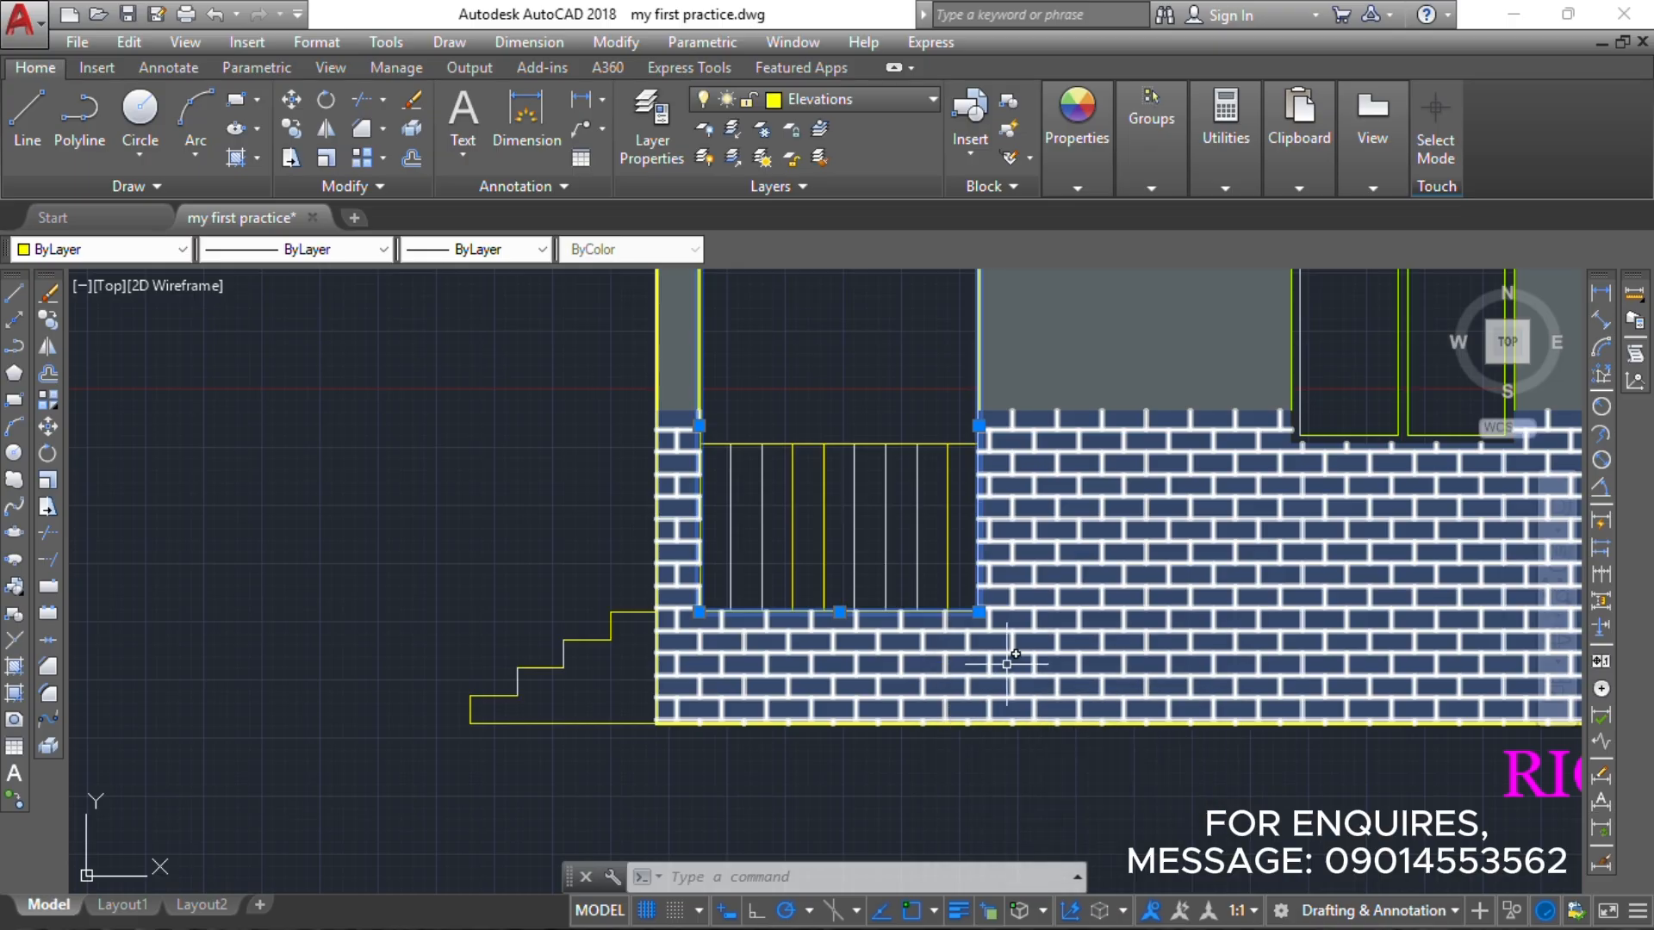
pyautogui.click(1074, 187)
pyautogui.click(1051, 248)
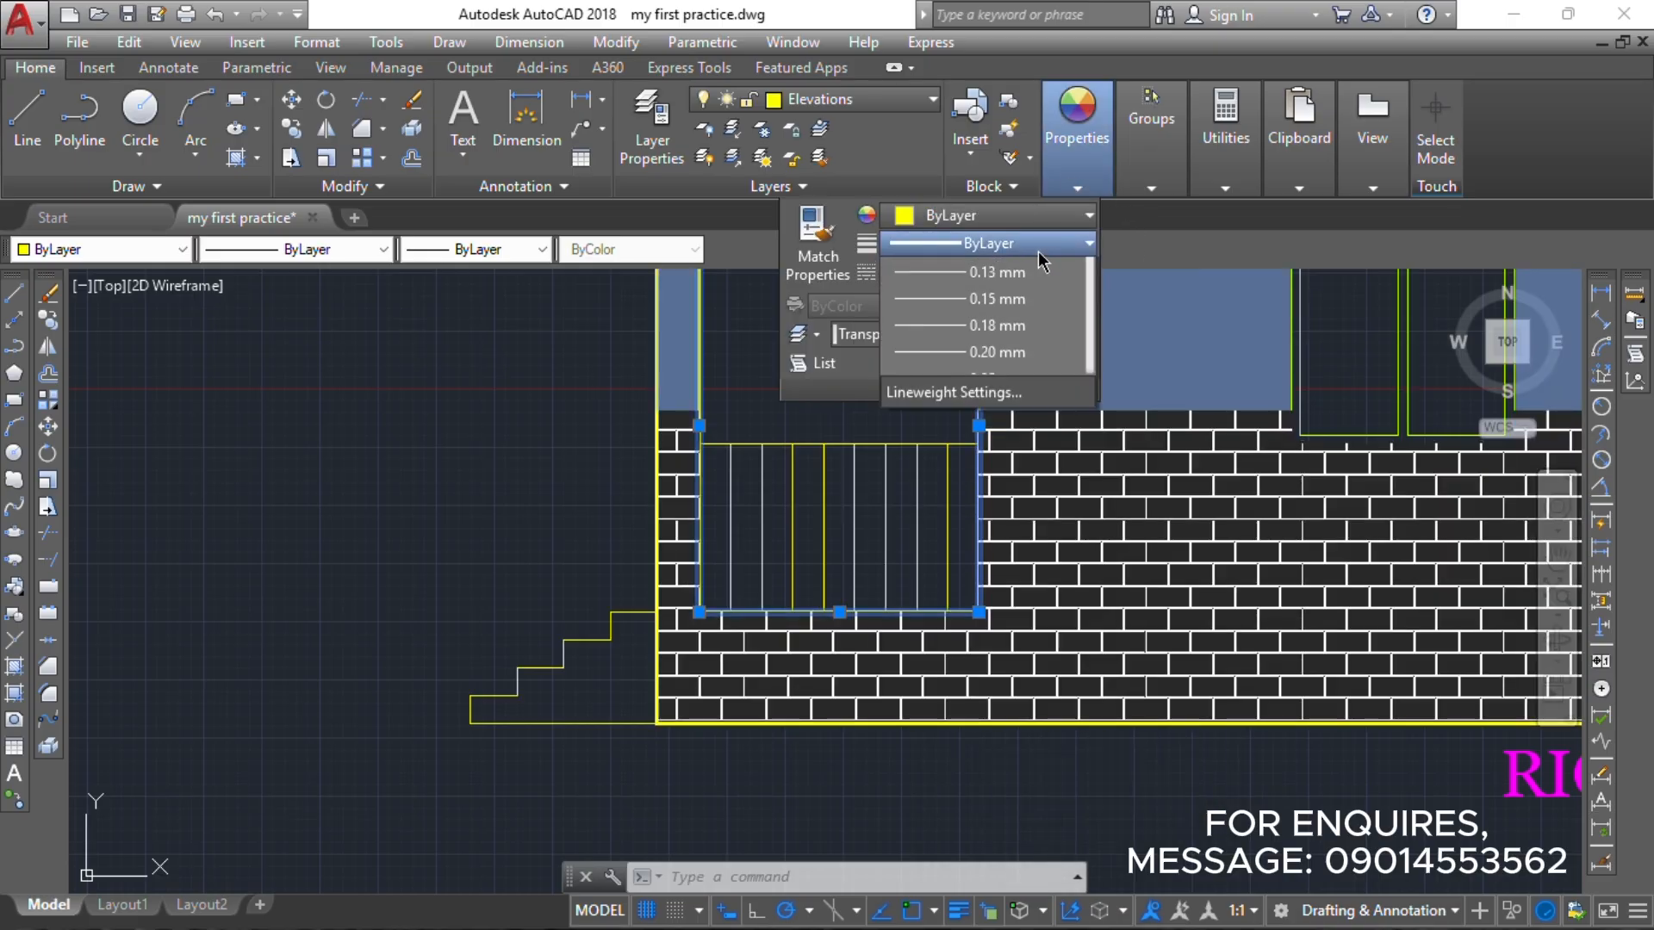
pyautogui.click(998, 275)
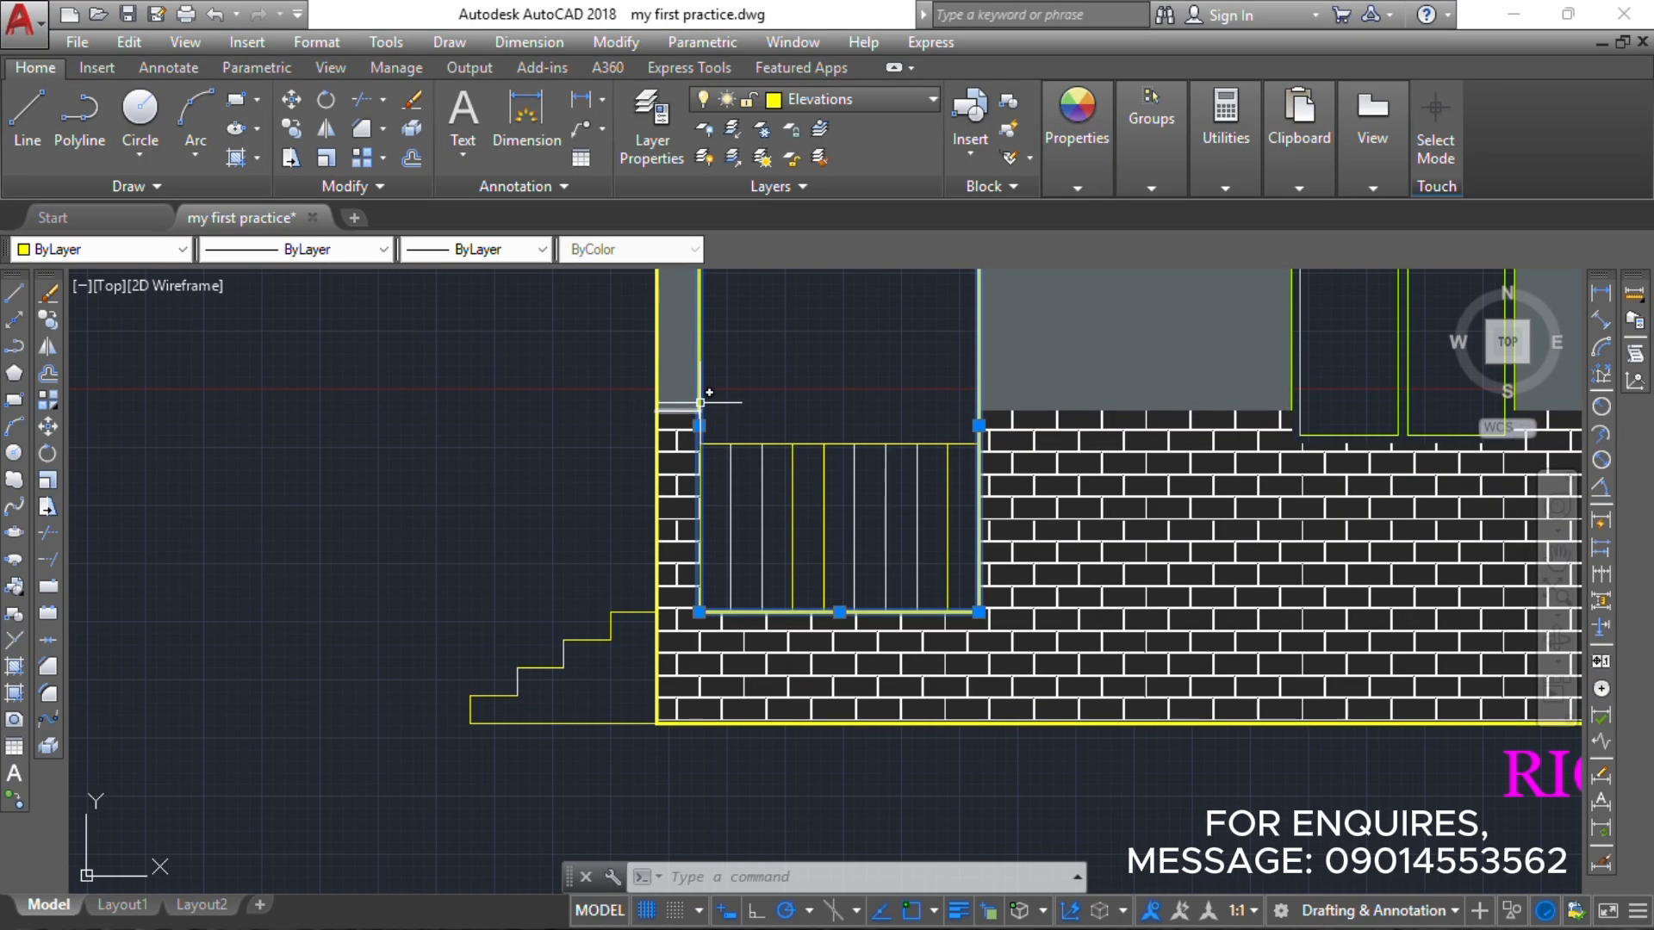
# Reapply the ByLayer lineweight to the veranda opening's lines, including its edge nearest the steps, and clear the selection.
pyautogui.click(700, 403)
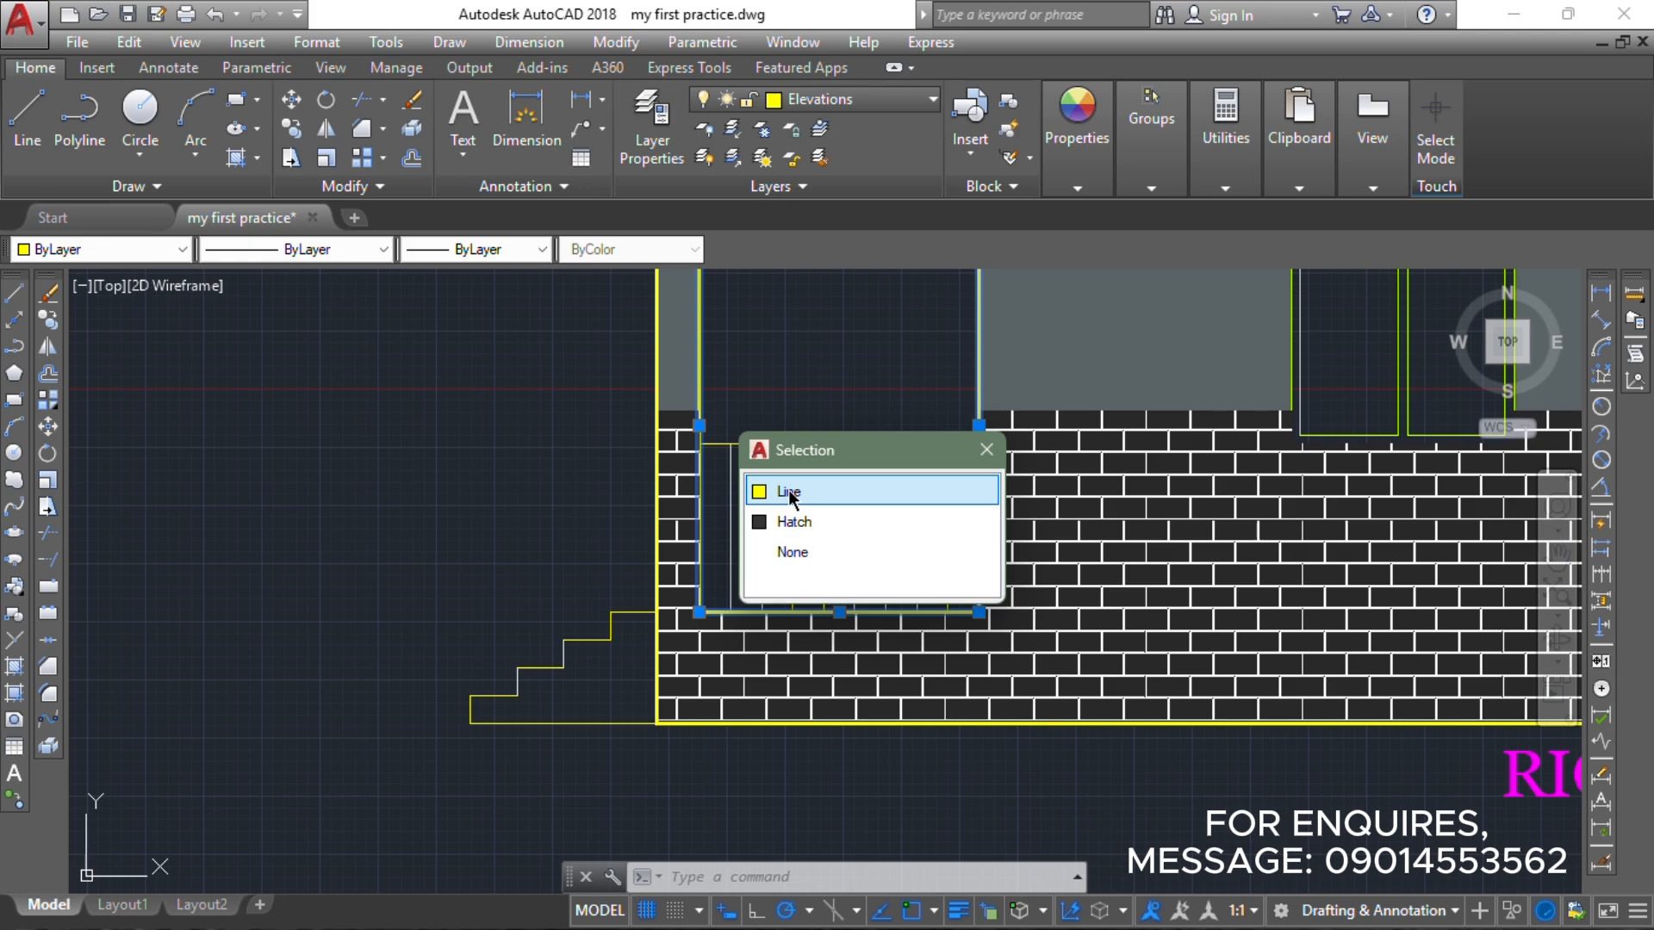
pyautogui.click(789, 493)
pyautogui.click(704, 484)
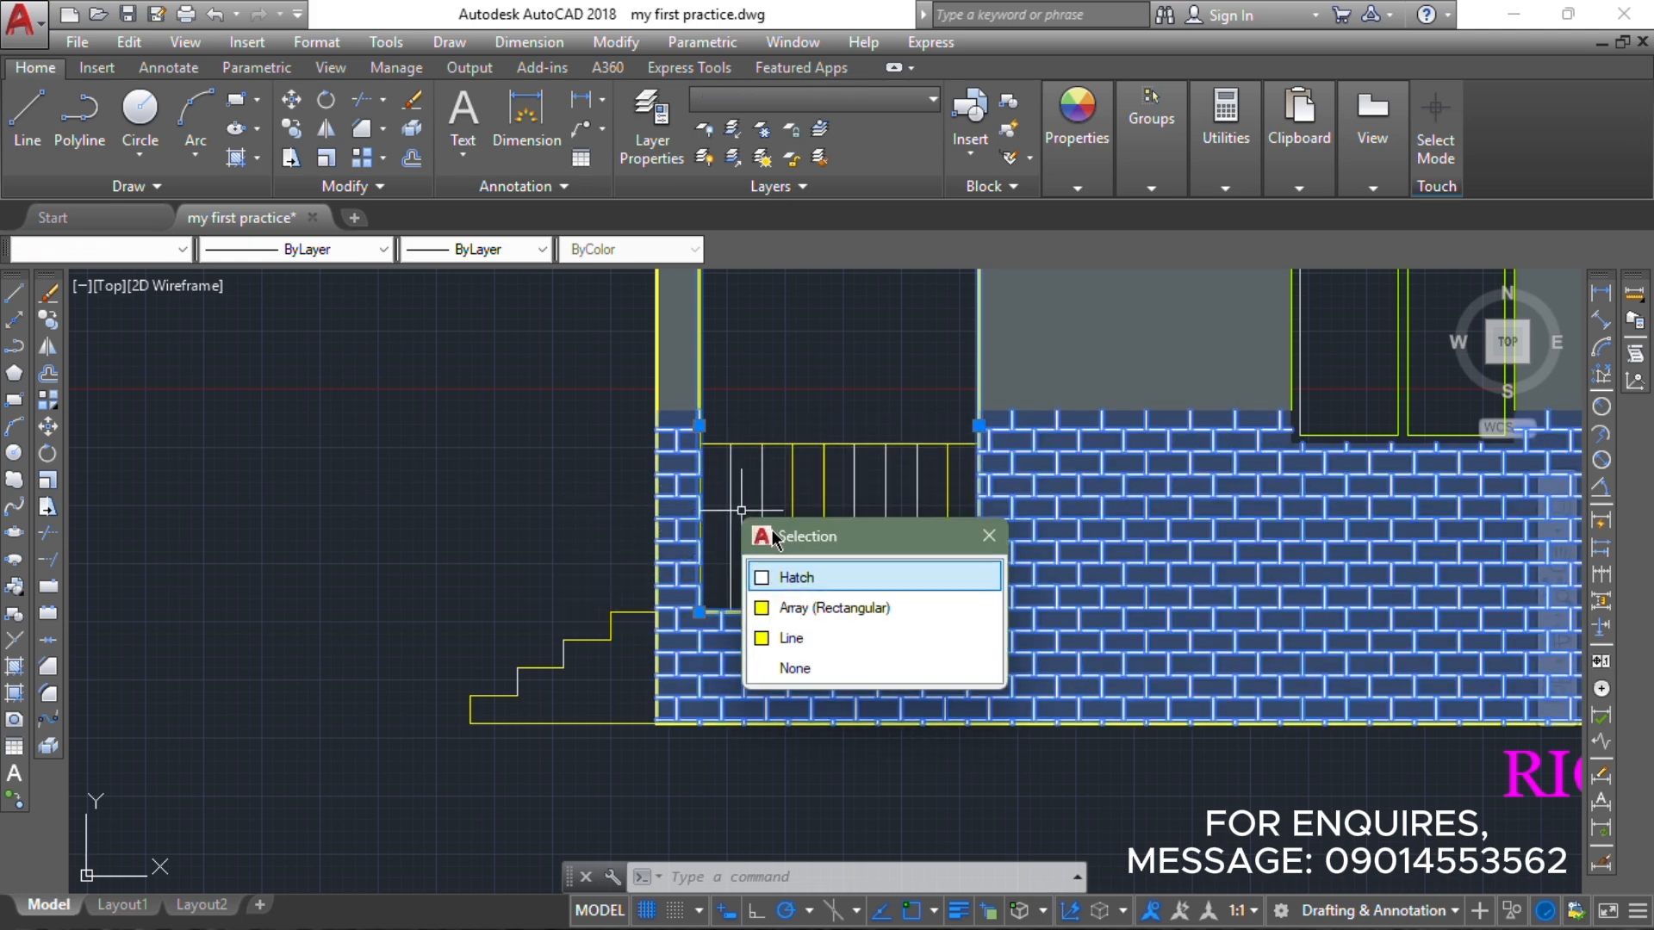
pyautogui.click(797, 635)
pyautogui.click(1076, 193)
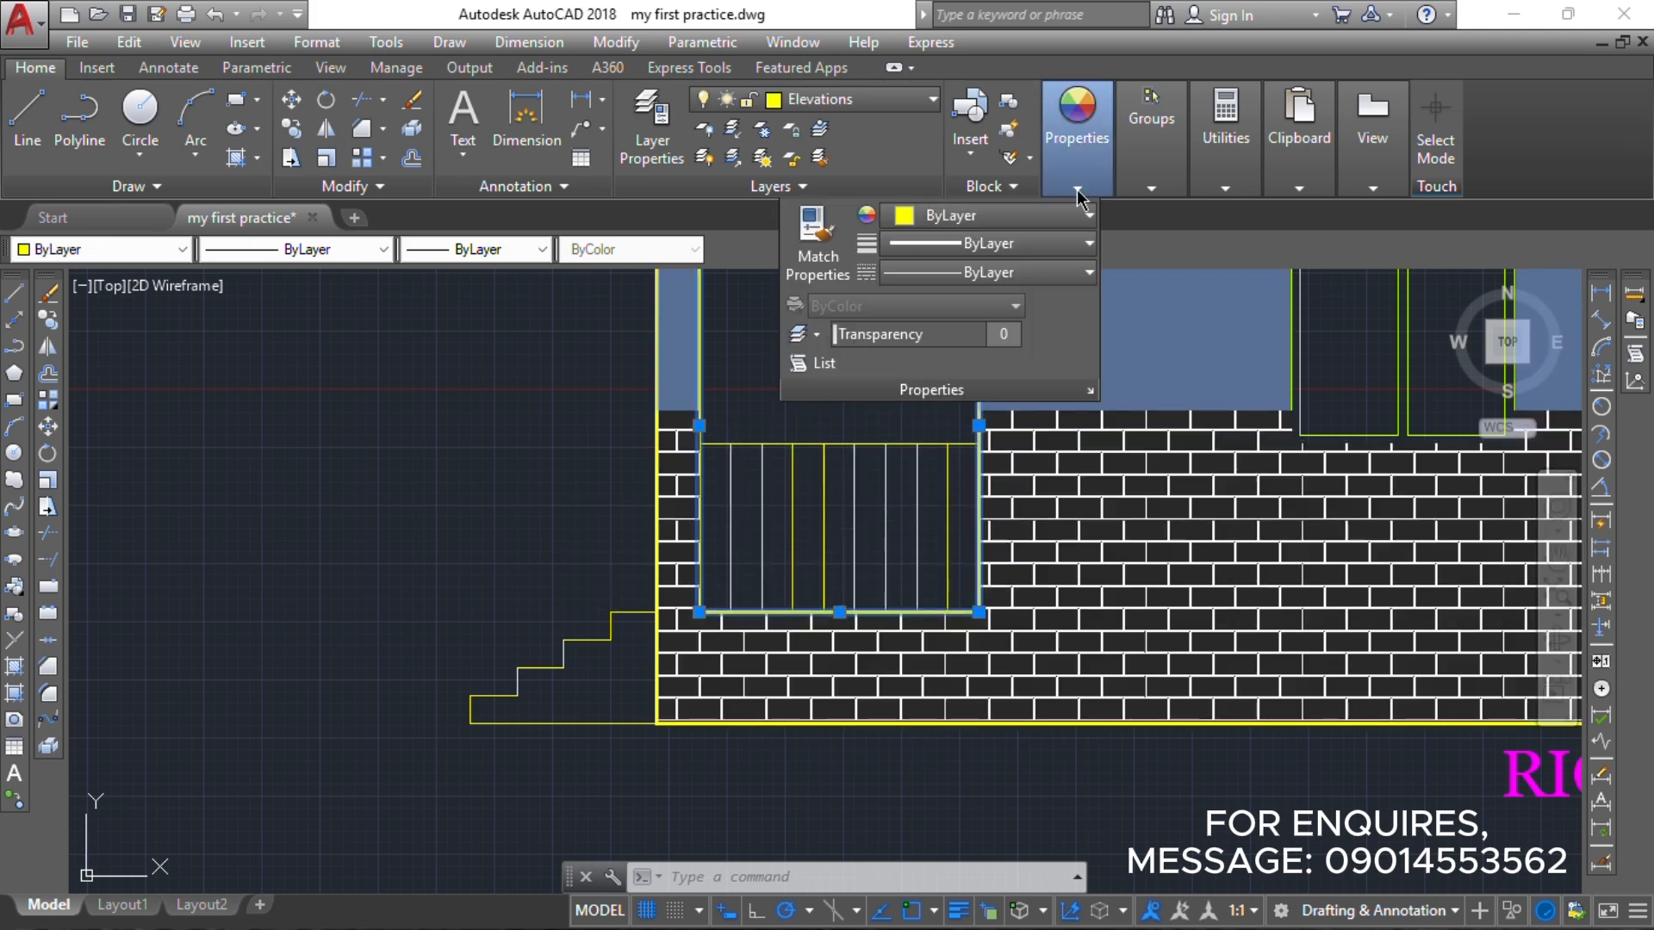
pyautogui.click(1028, 244)
pyautogui.press('Escape')
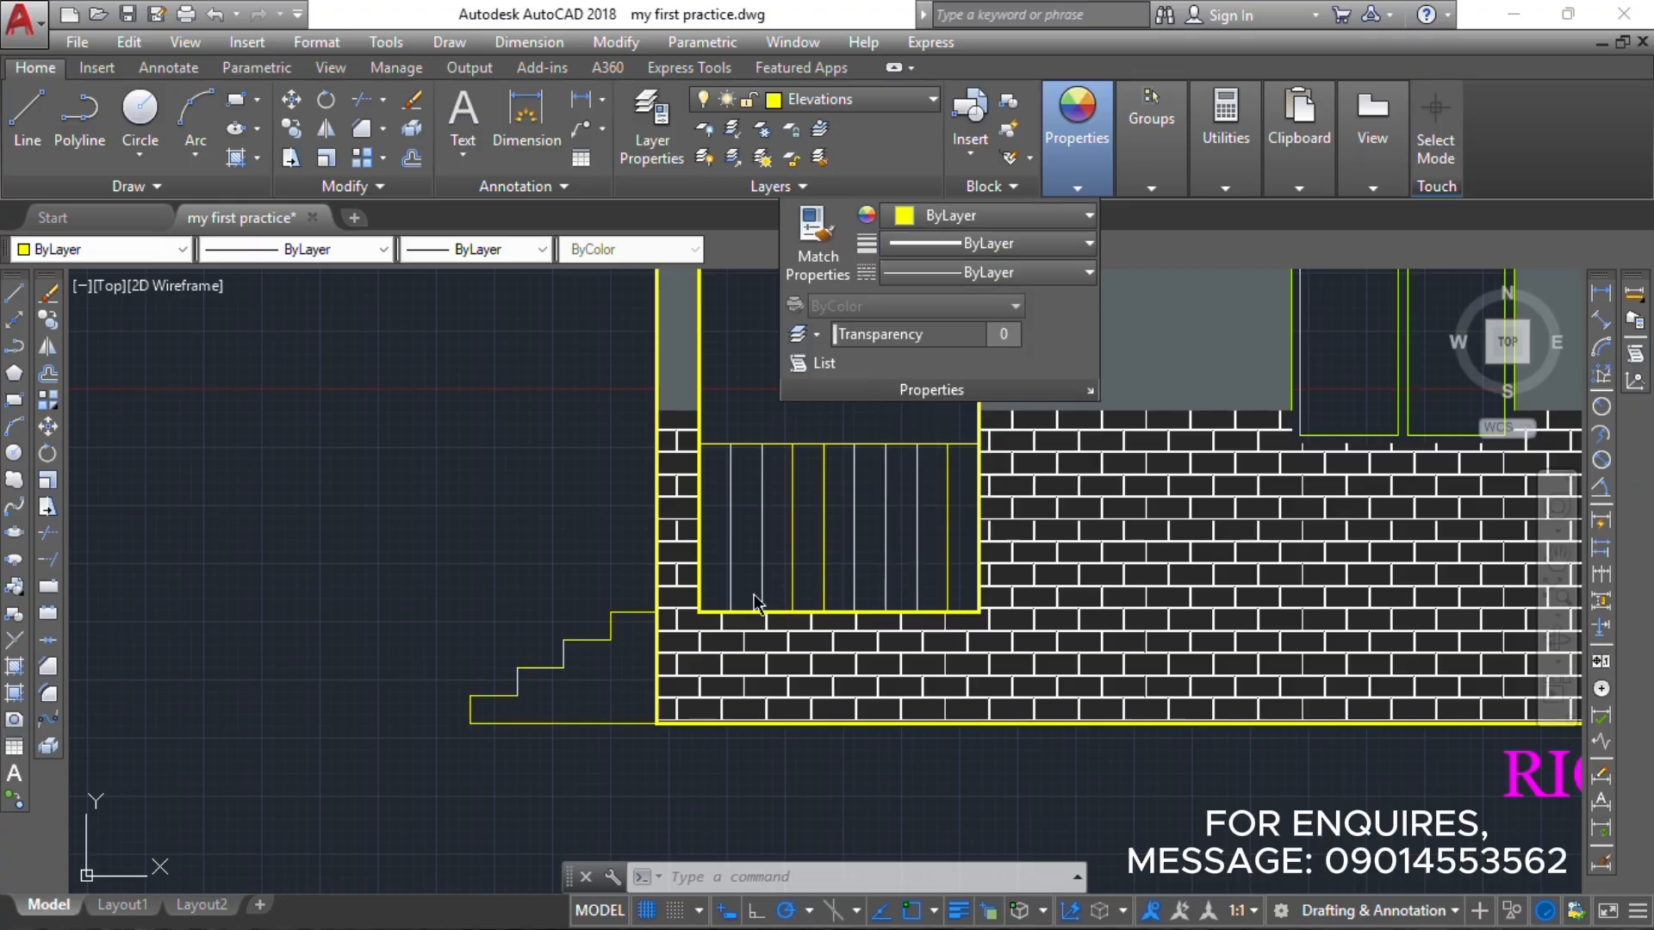
pyautogui.press('Escape')
pyautogui.press('Escape')
pyautogui.scroll(-4, 707, 534)
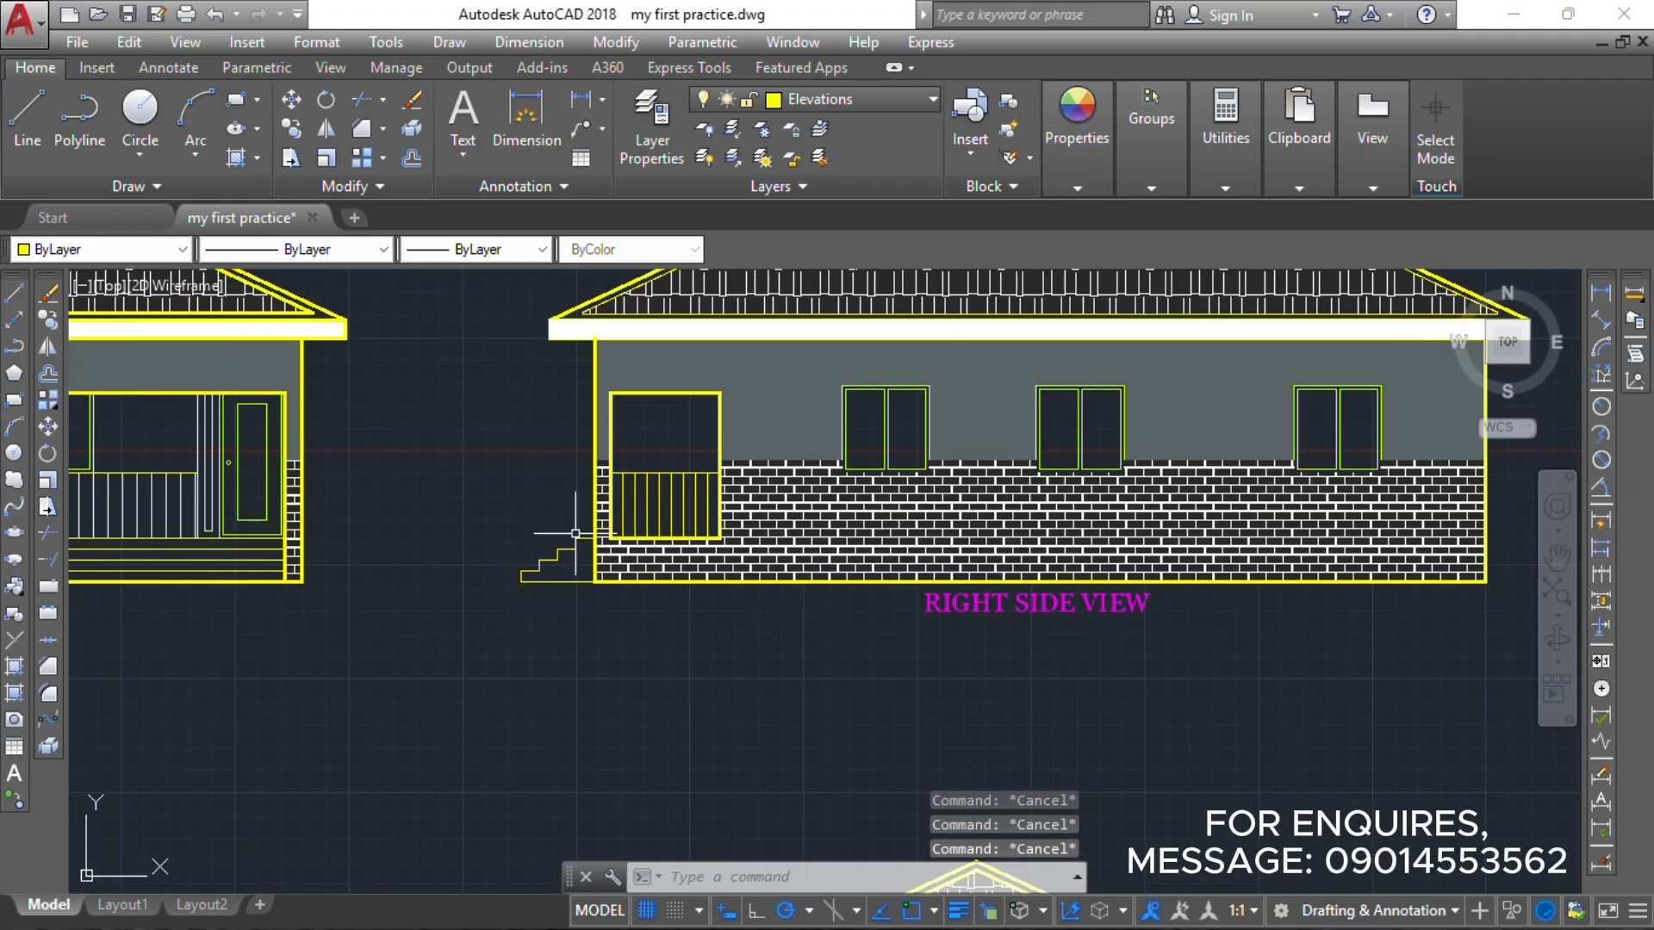
# Examine the steps and line work of the approach and right side views, and the overall layout of plans and elevations.
pyautogui.moveTo(560, 472)
pyautogui.mouseDown(button='middle')
pyautogui.moveTo(726, 469)
pyautogui.moveTo(782, 436)
pyautogui.mouseUp(button='middle')
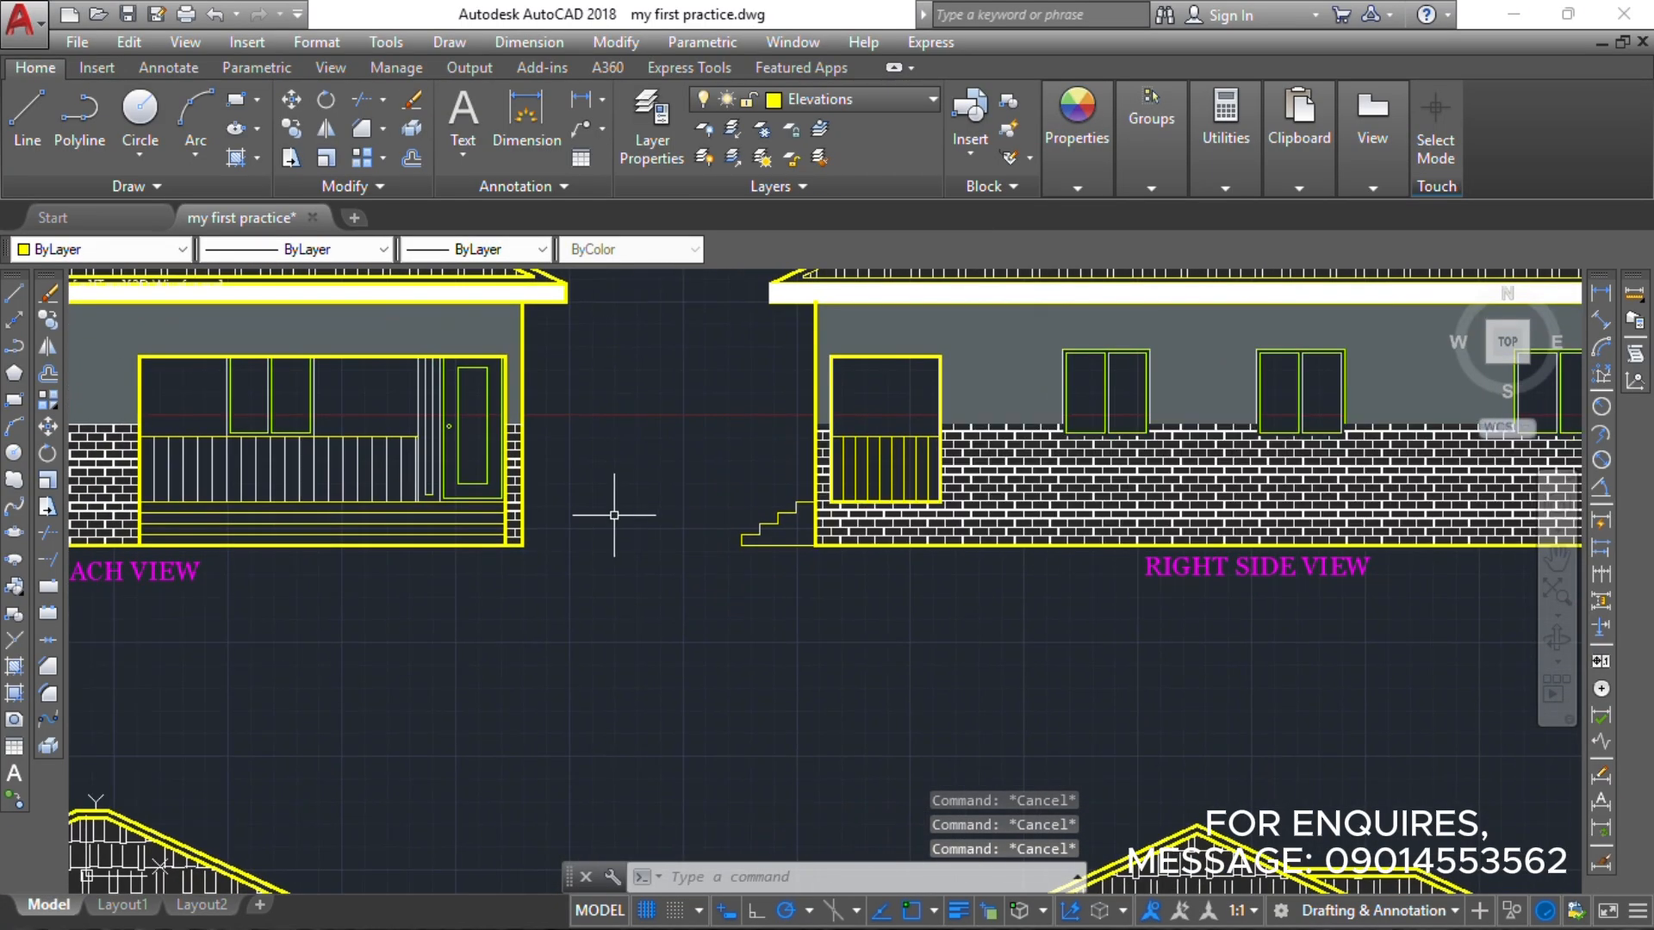
pyautogui.scroll(-2, 615, 516)
pyautogui.moveTo(615, 516)
pyautogui.mouseDown(button='middle')
pyautogui.moveTo(867, 525)
pyautogui.moveTo(521, 534)
pyautogui.mouseUp(button='middle')
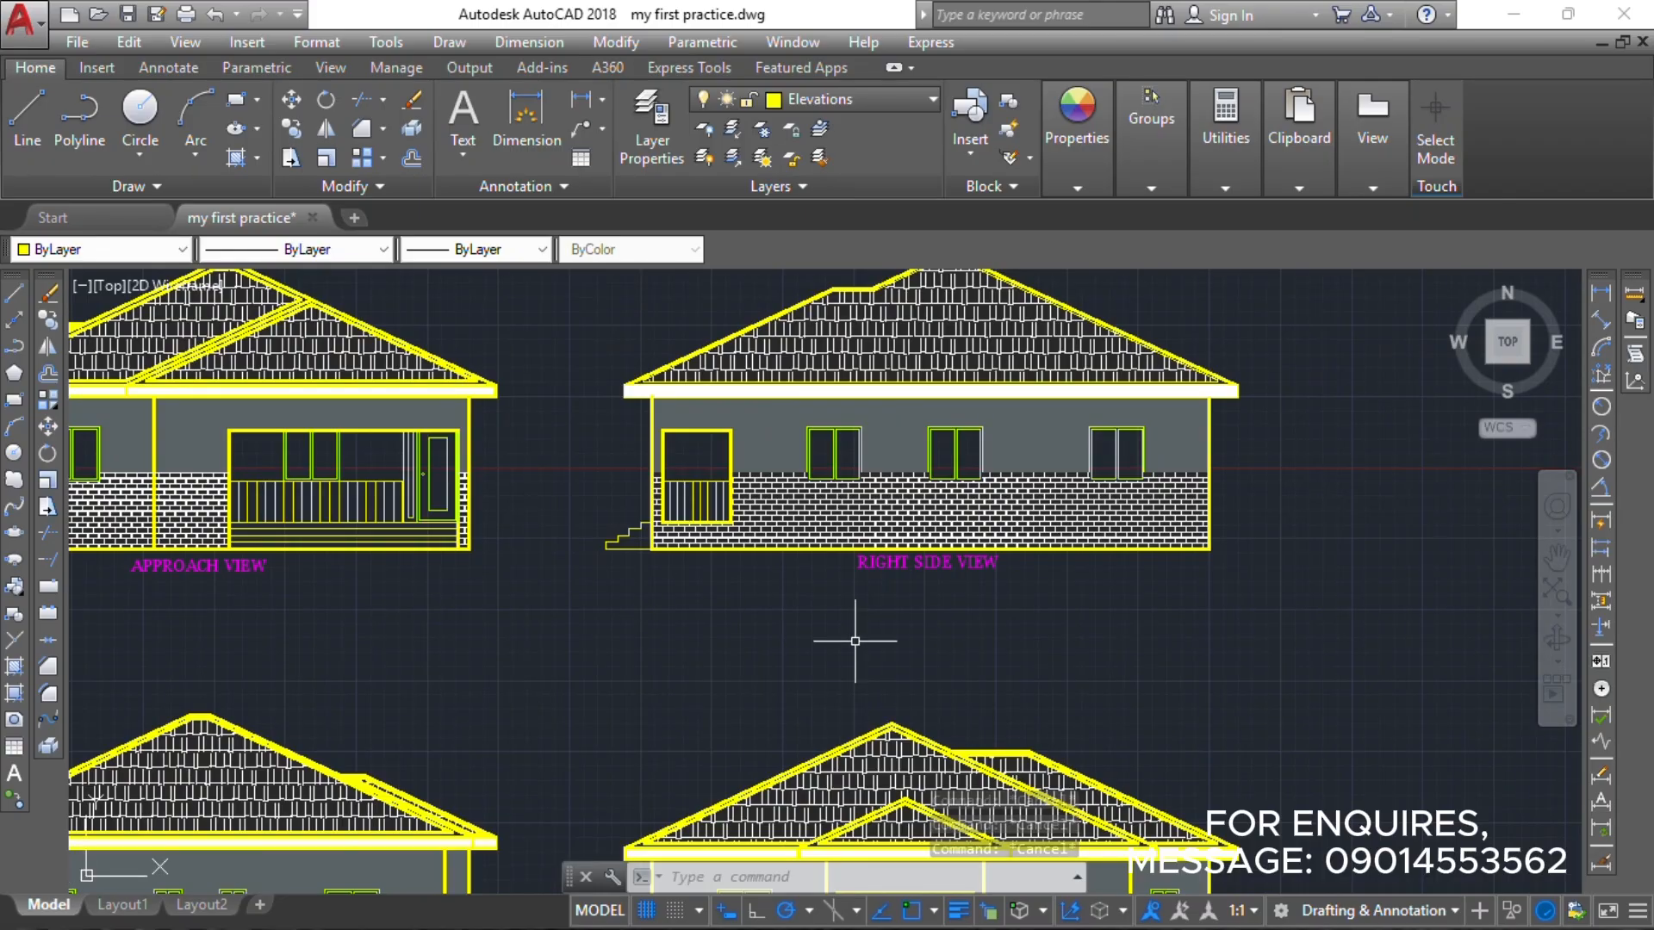
pyautogui.scroll(5, 1206, 465)
pyautogui.scroll(-3, 1049, 495)
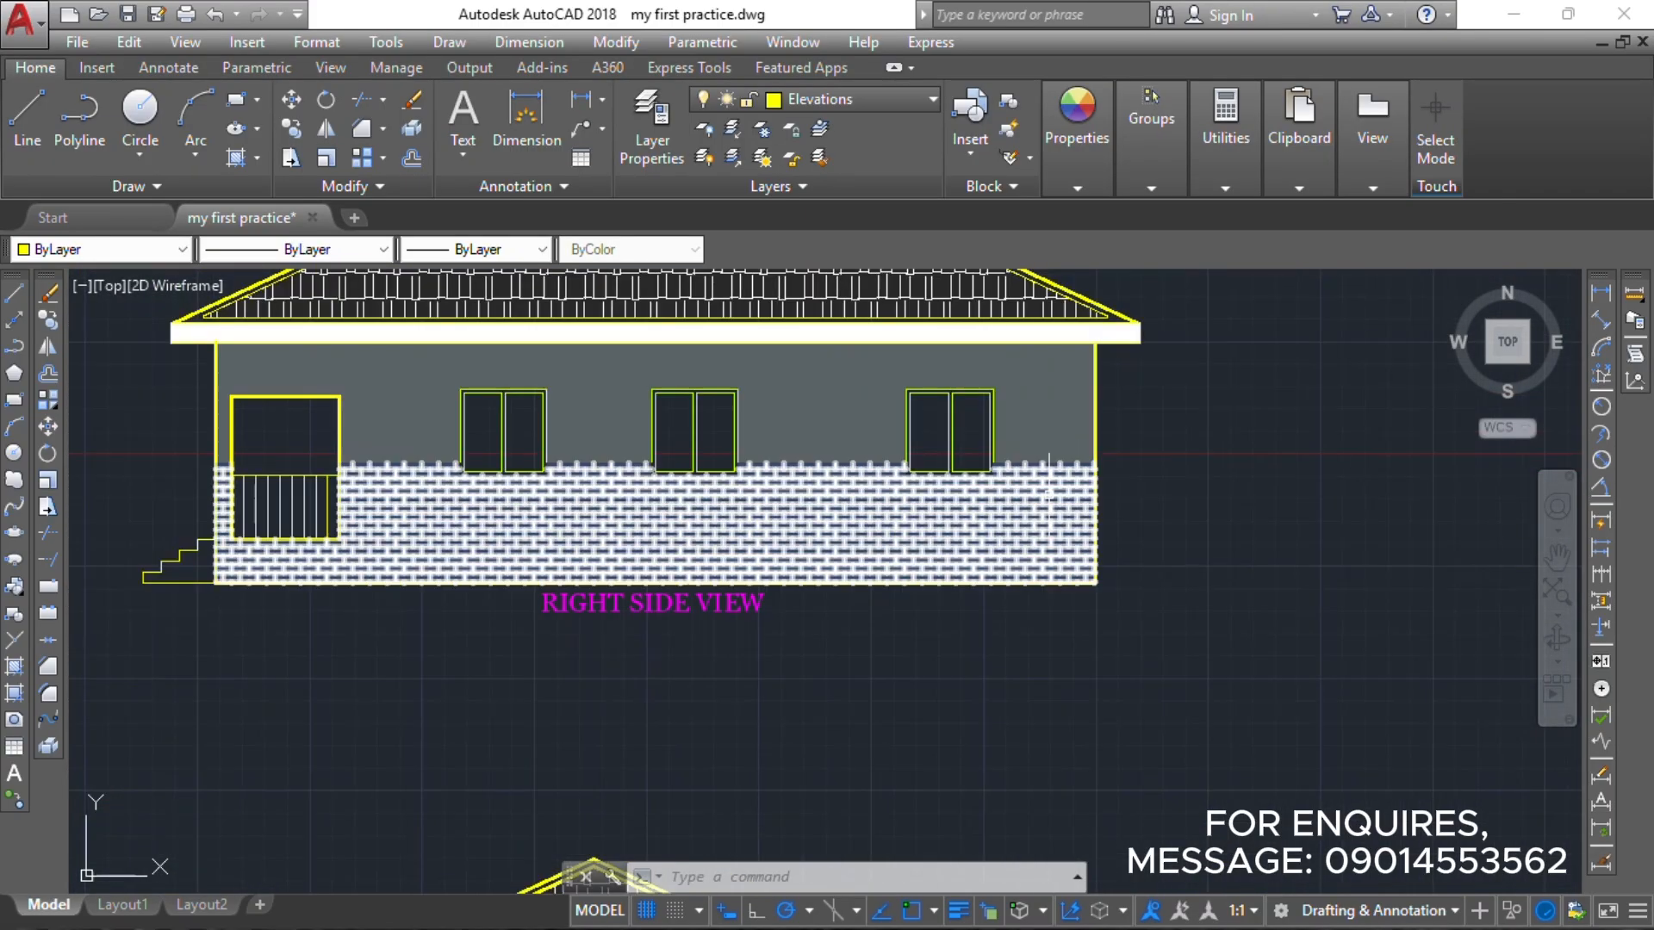
pyautogui.scroll(-6, 1049, 496)
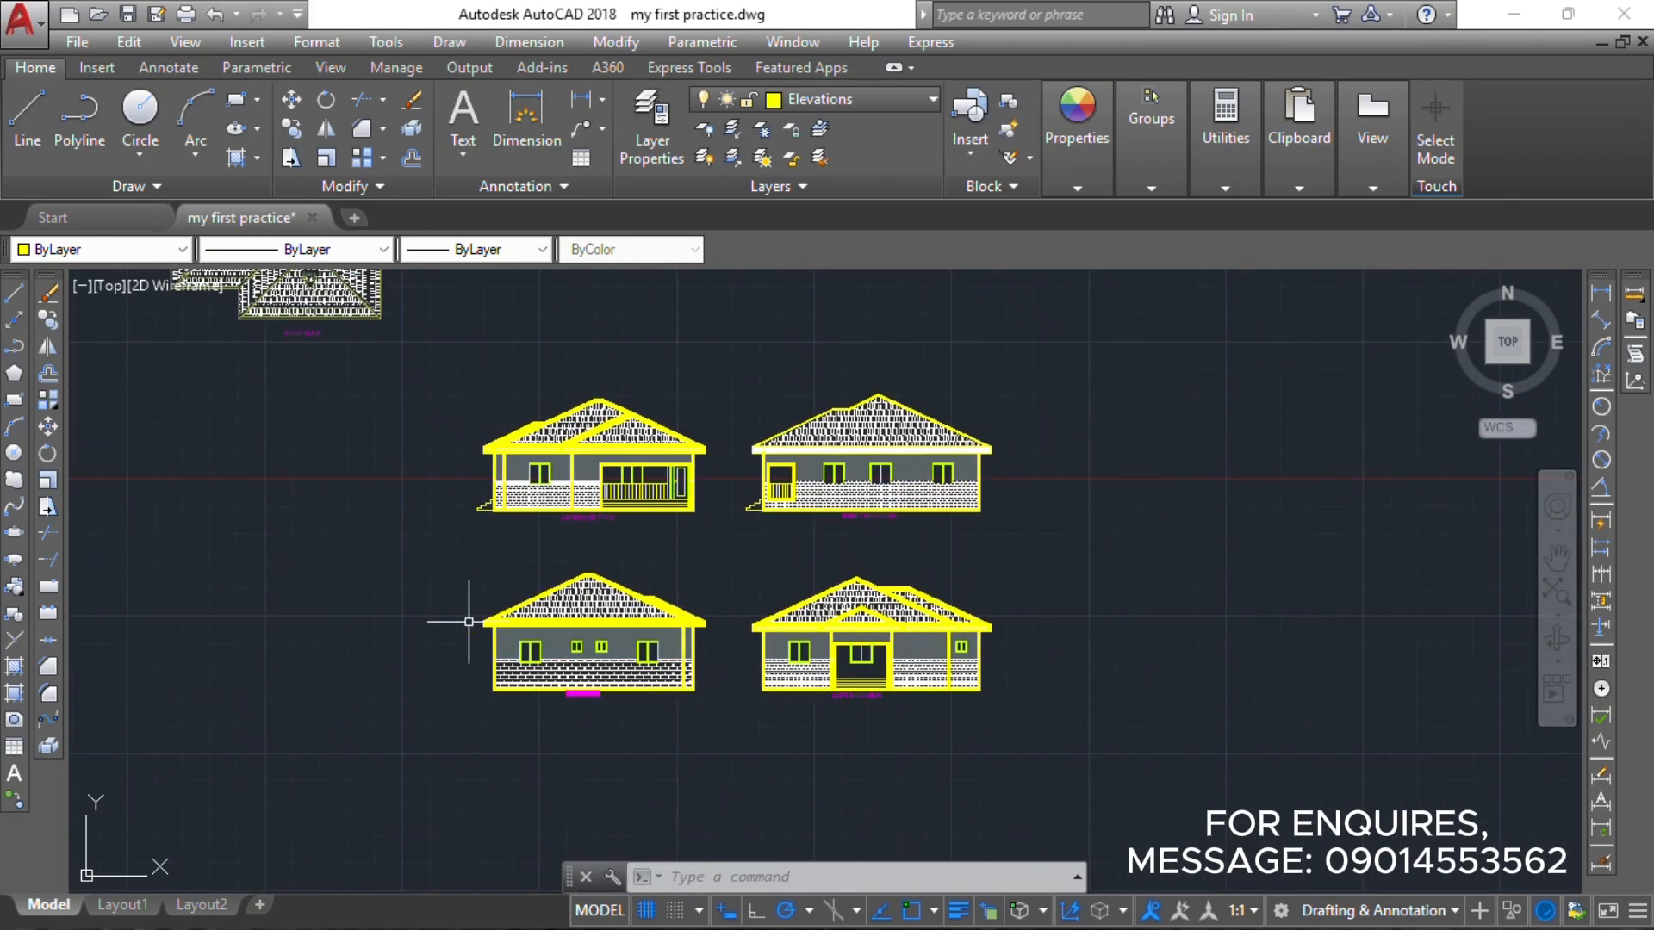
pyautogui.scroll(6, 834, 504)
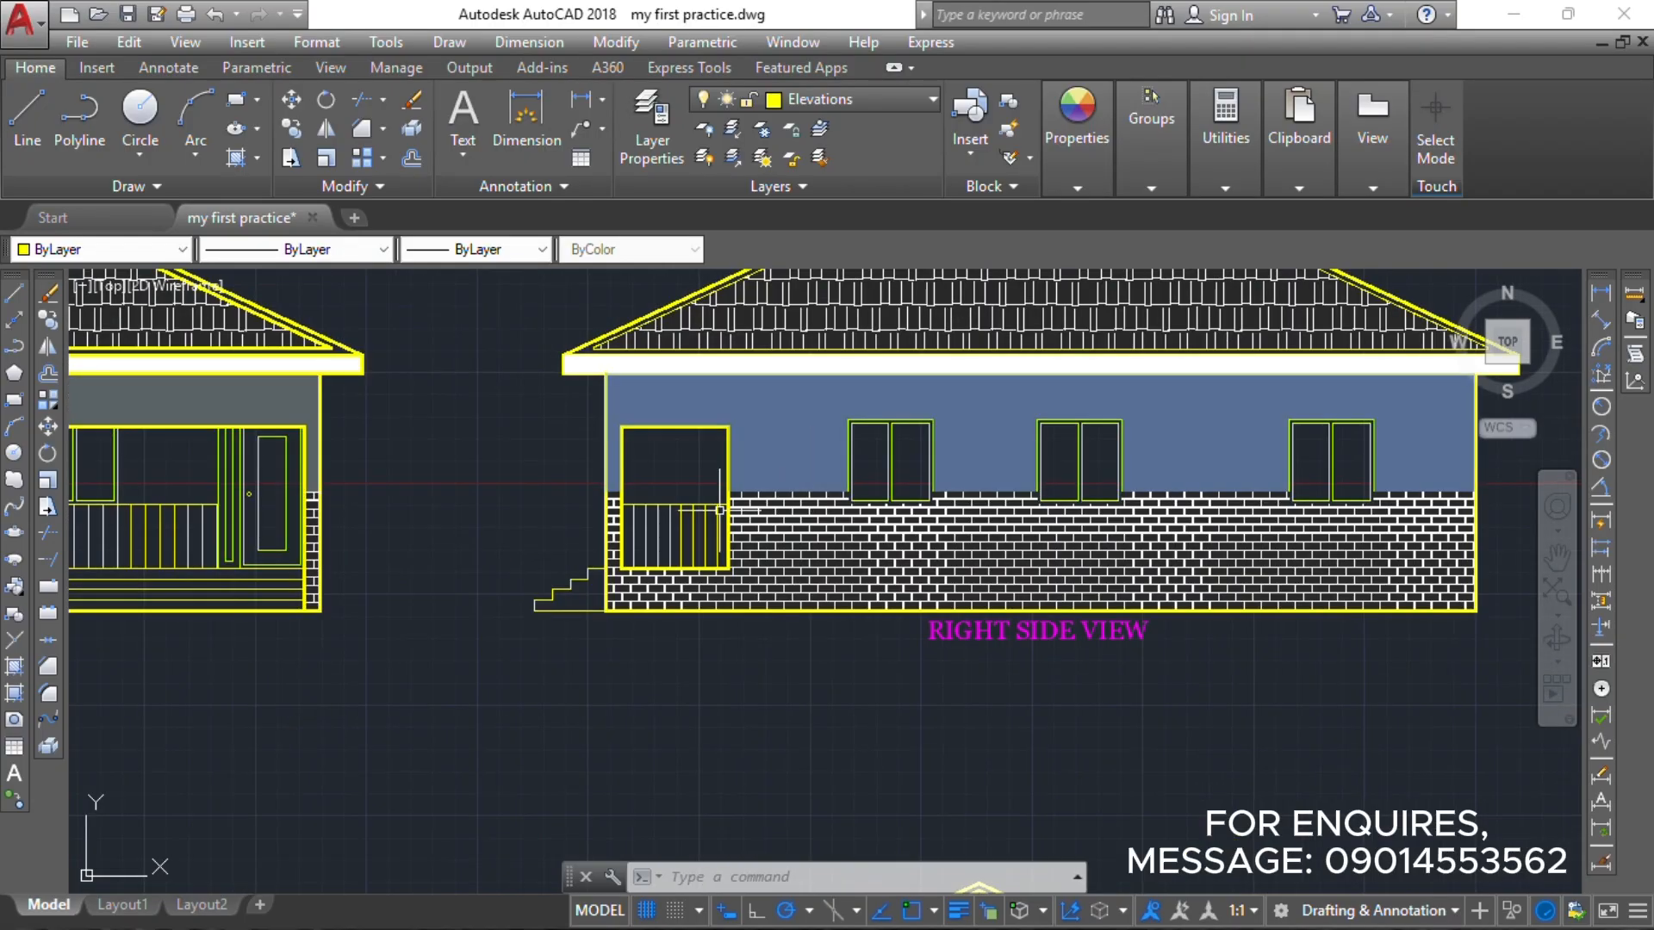
pyautogui.scroll(4, 692, 508)
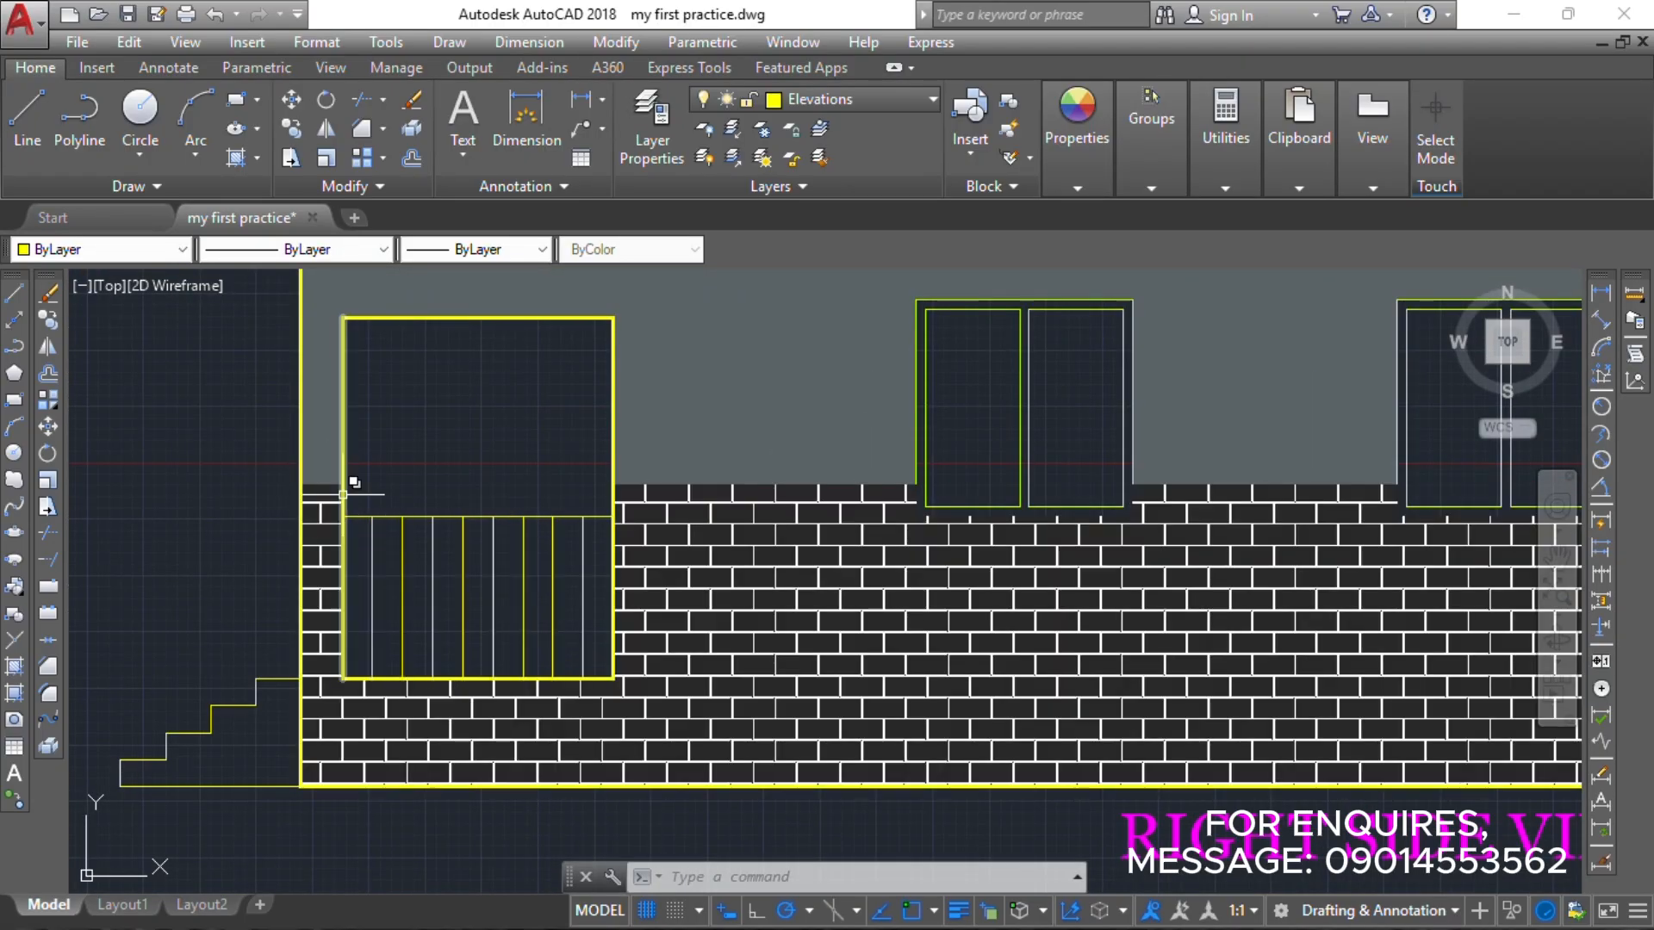
pyautogui.scroll(-8, 889, 654)
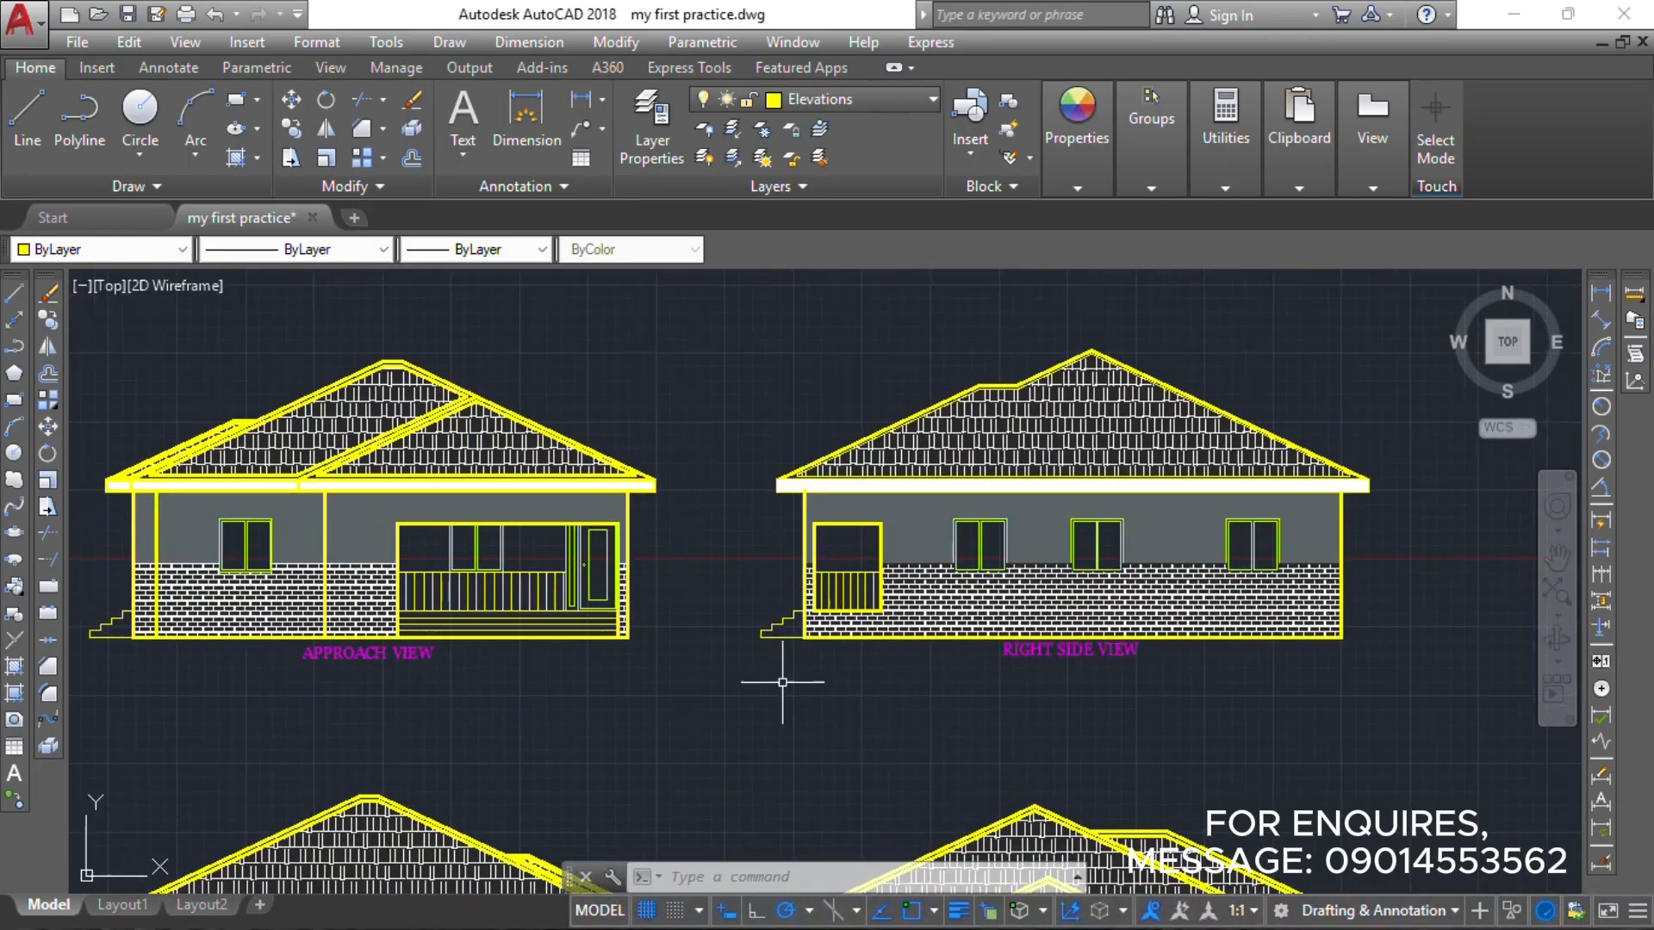
pyautogui.scroll(-6, 775, 675)
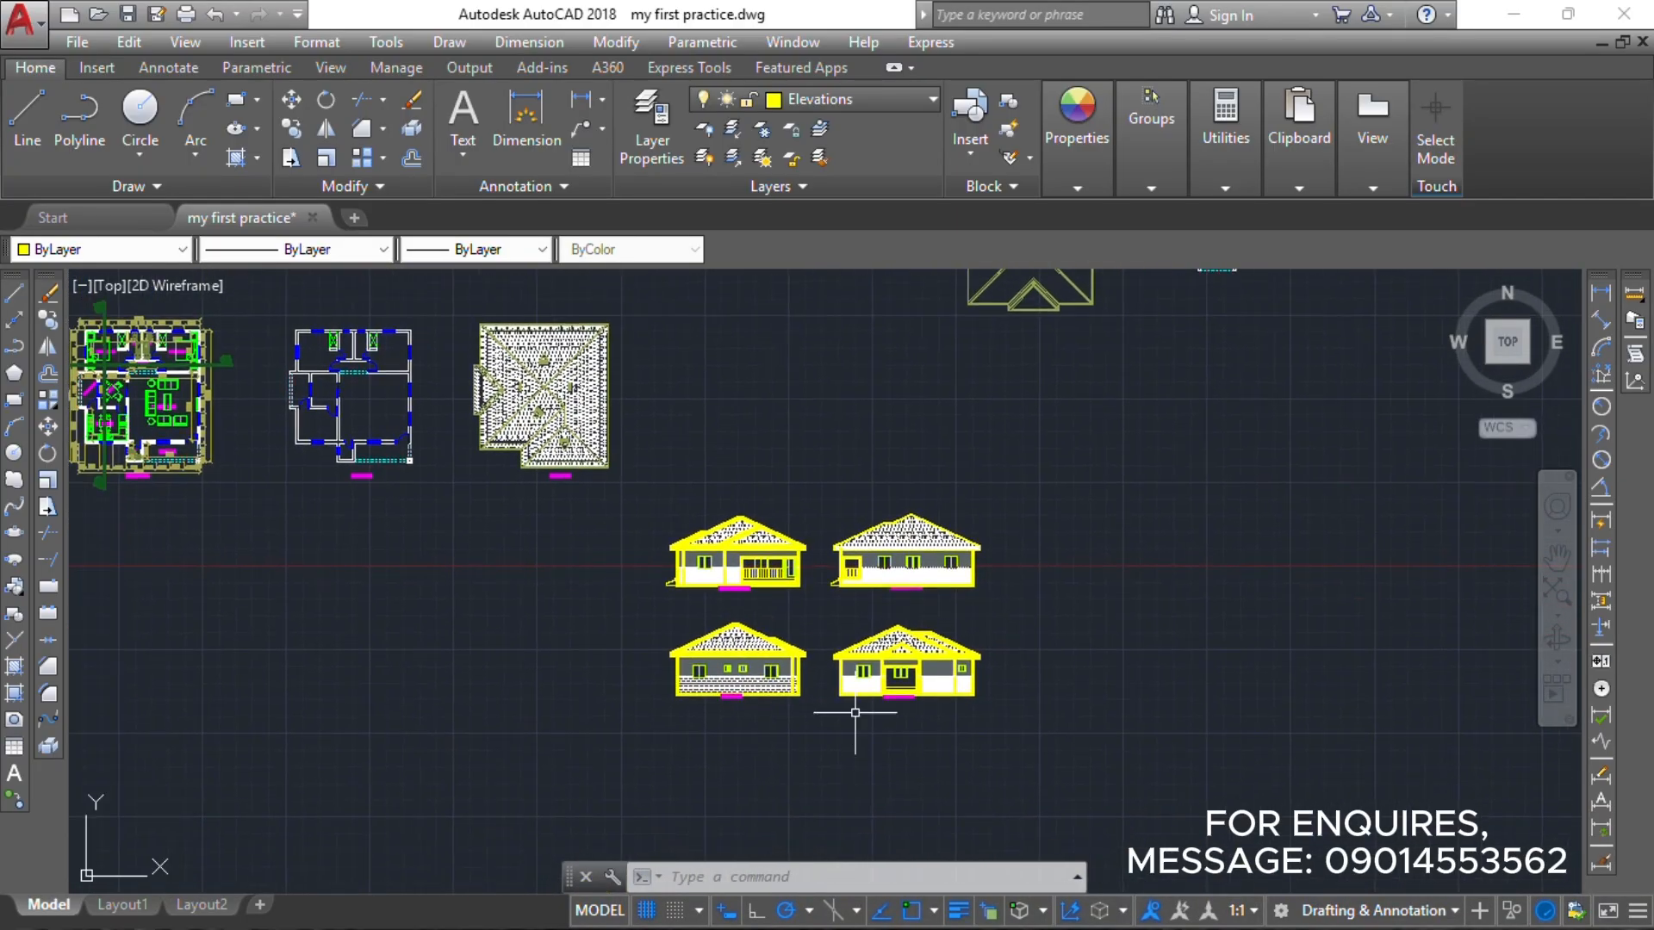
pyautogui.scroll(-2, 860, 712)
pyautogui.scroll(6, 668, 724)
pyautogui.scroll(-8, 897, 487)
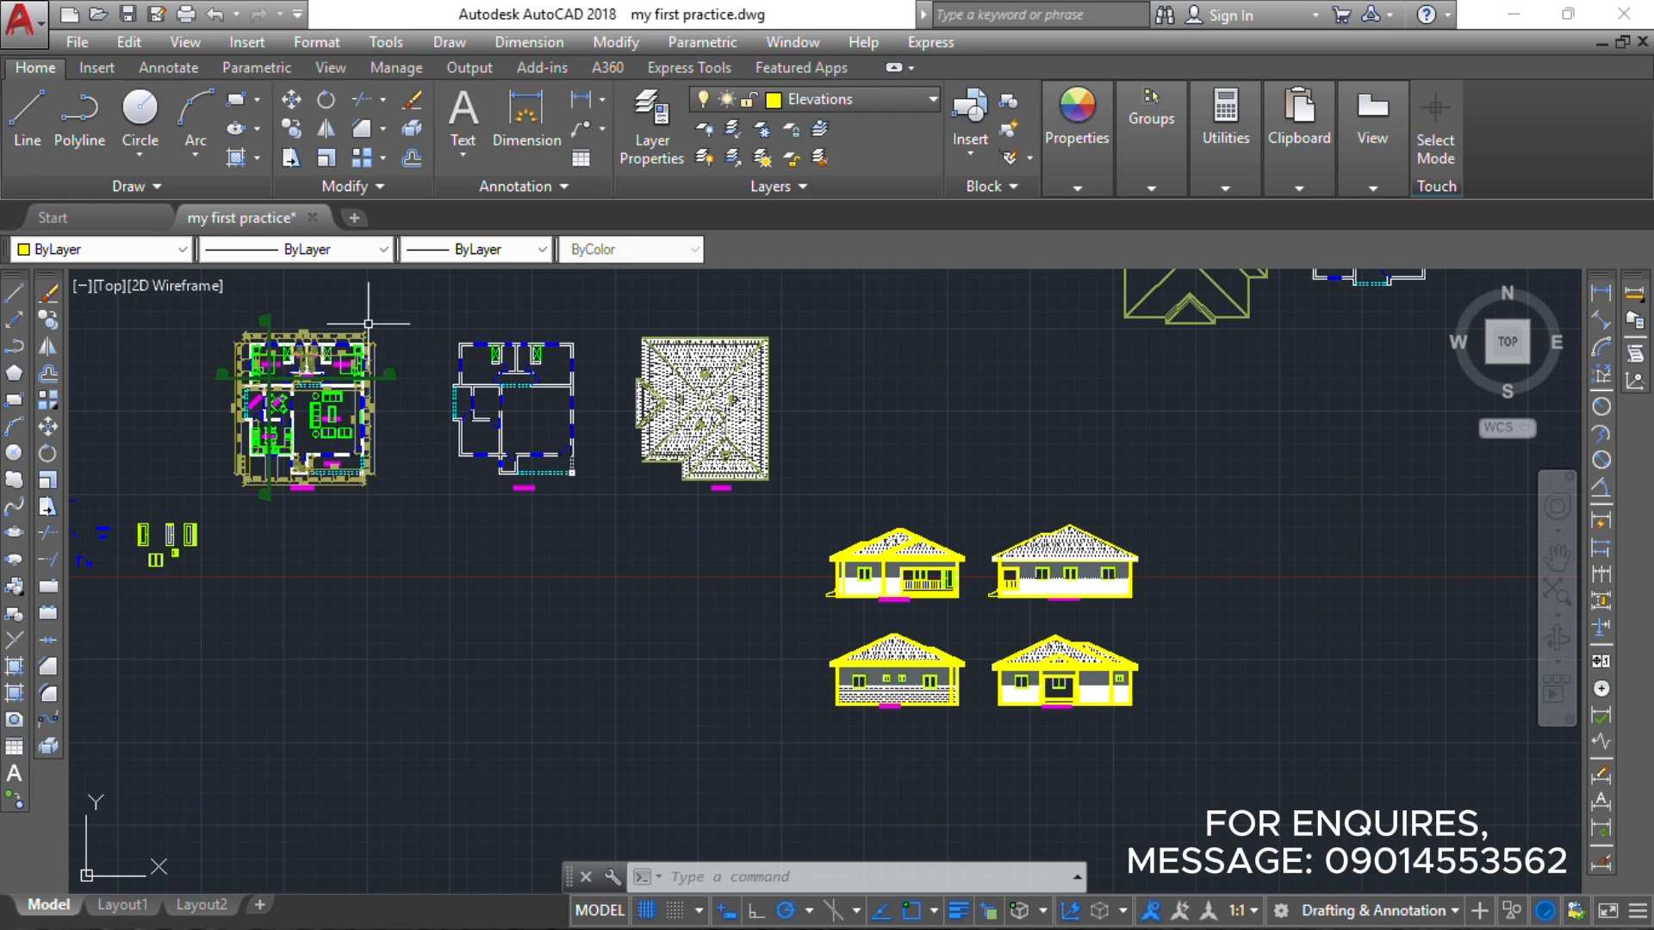
pyautogui.moveTo(368, 324); pyautogui.dragTo(383, 446, button='middle')
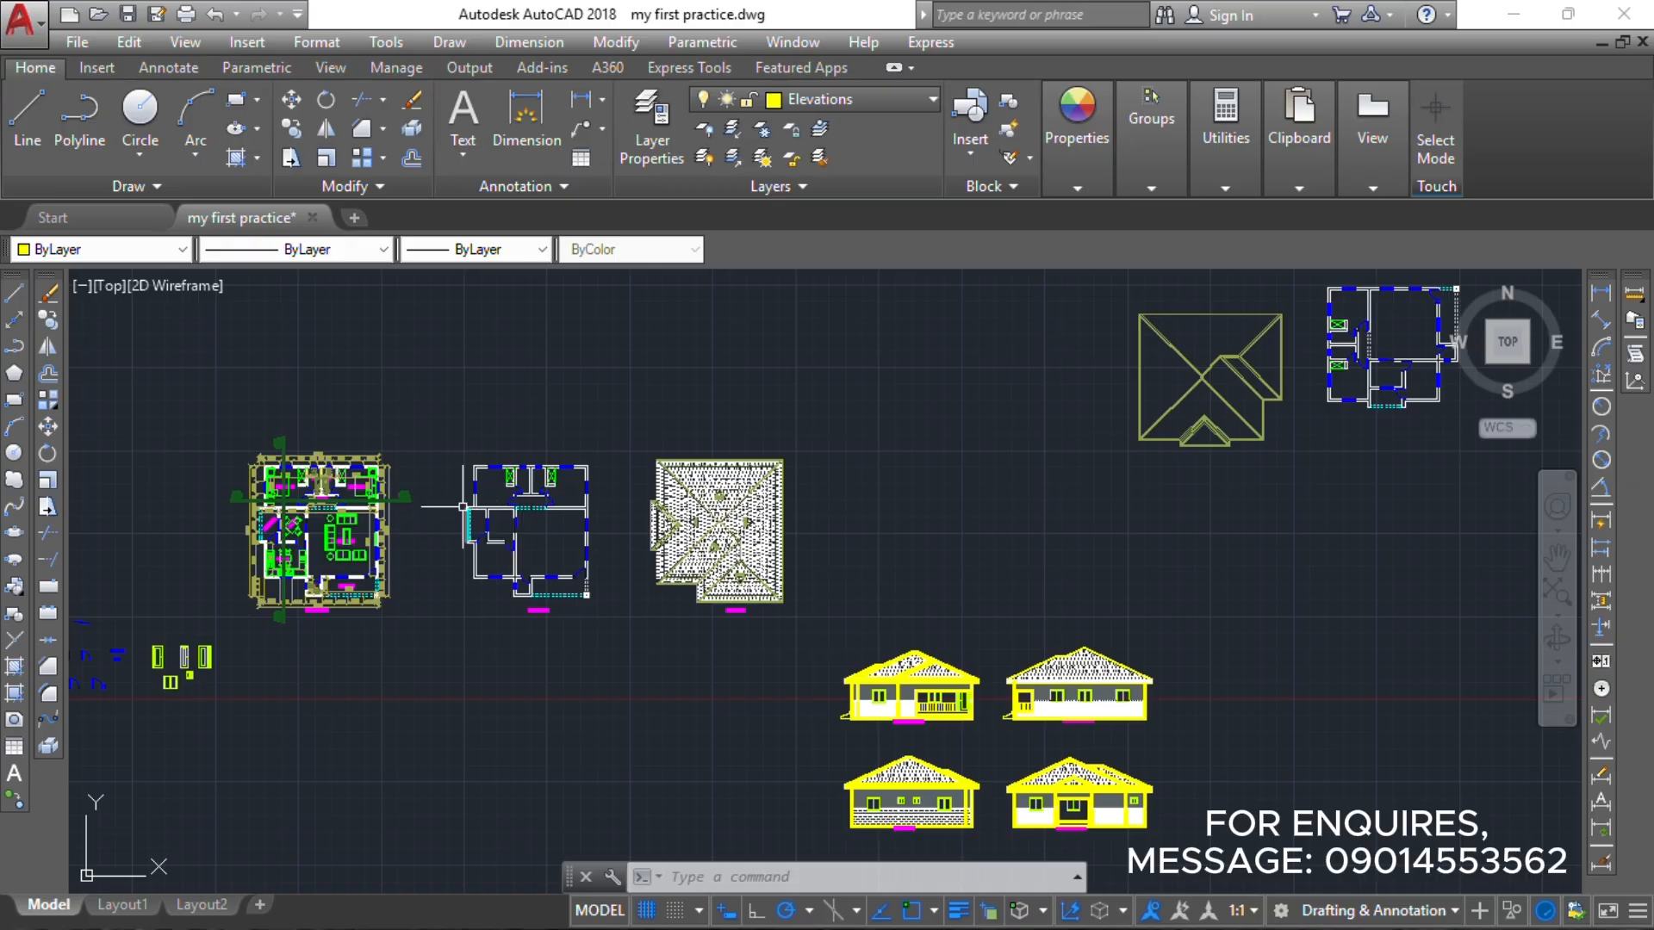
# Copy the approach view's entrance steps horizontally into the empty space beside that elevation.
pyautogui.scroll(8, 848, 741)
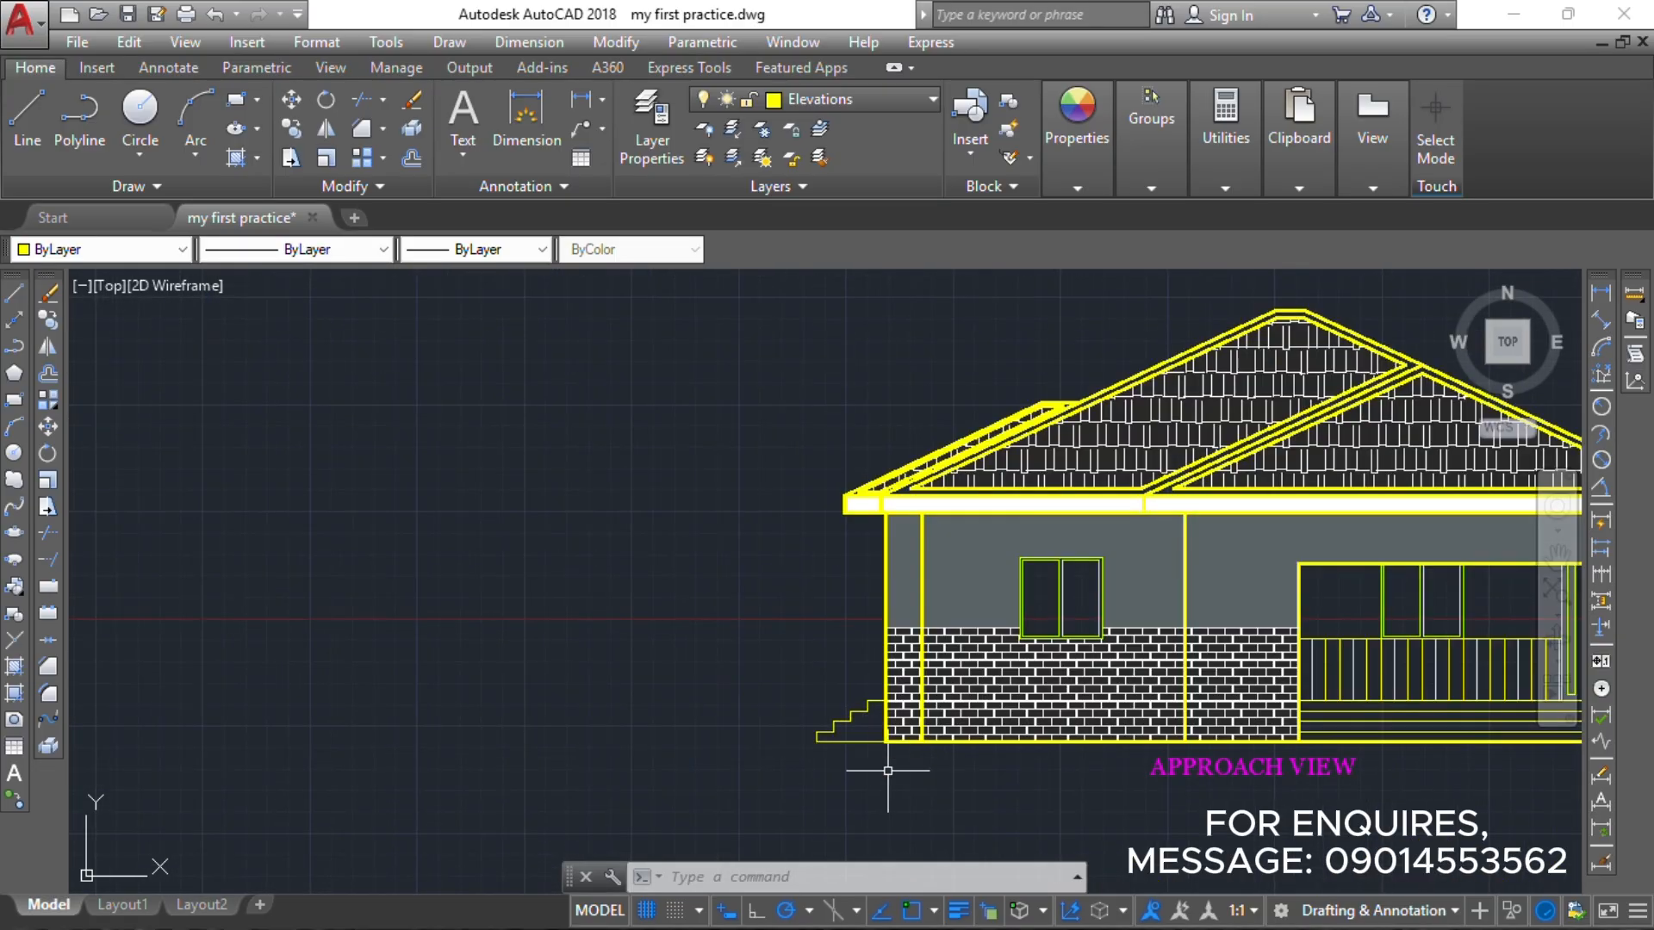
pyautogui.click(878, 759)
pyautogui.click(758, 630)
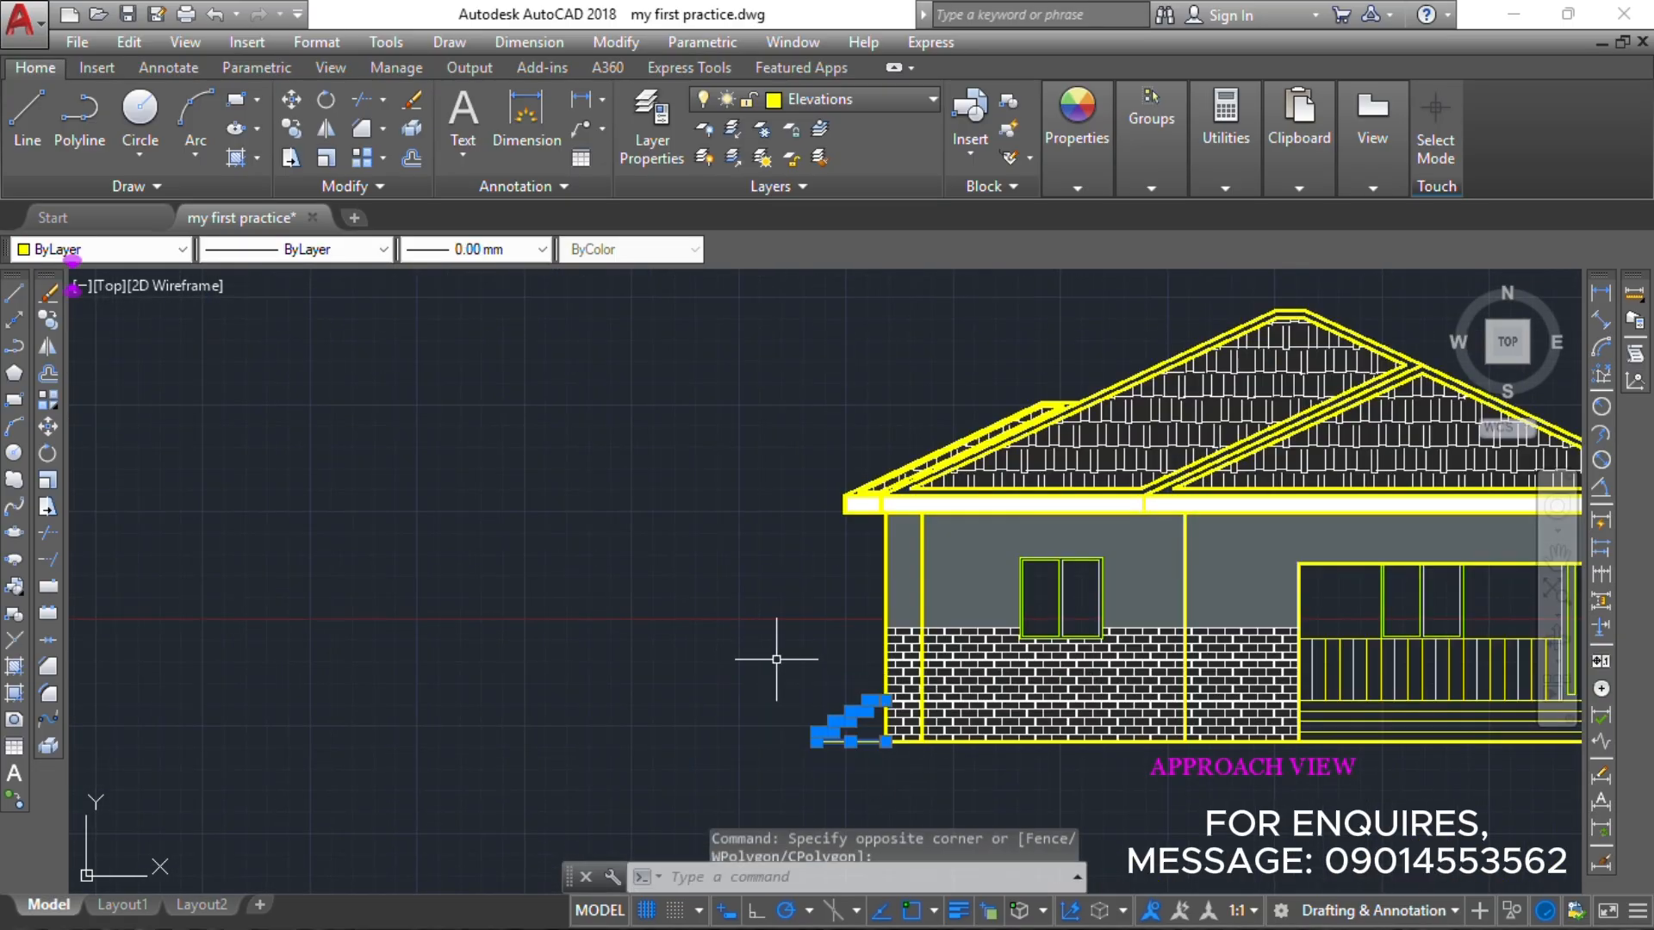
pyautogui.write('CO')
pyautogui.press('Return')
pyautogui.click(787, 670)
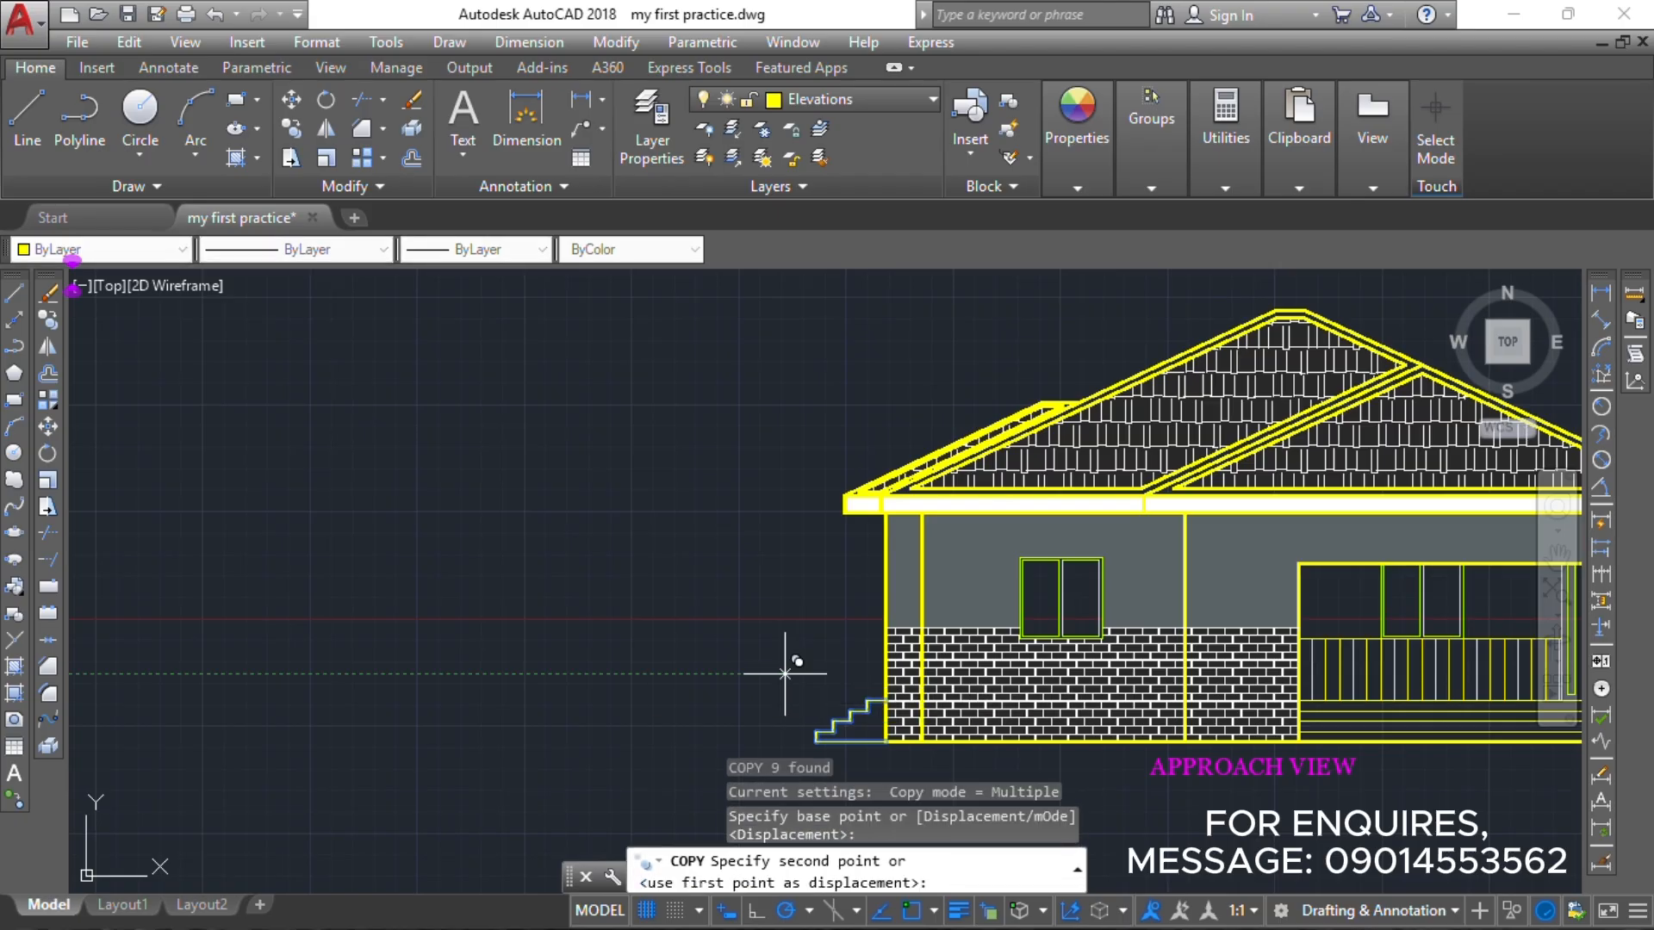
pyautogui.click(447, 673)
pyautogui.press('Escape')
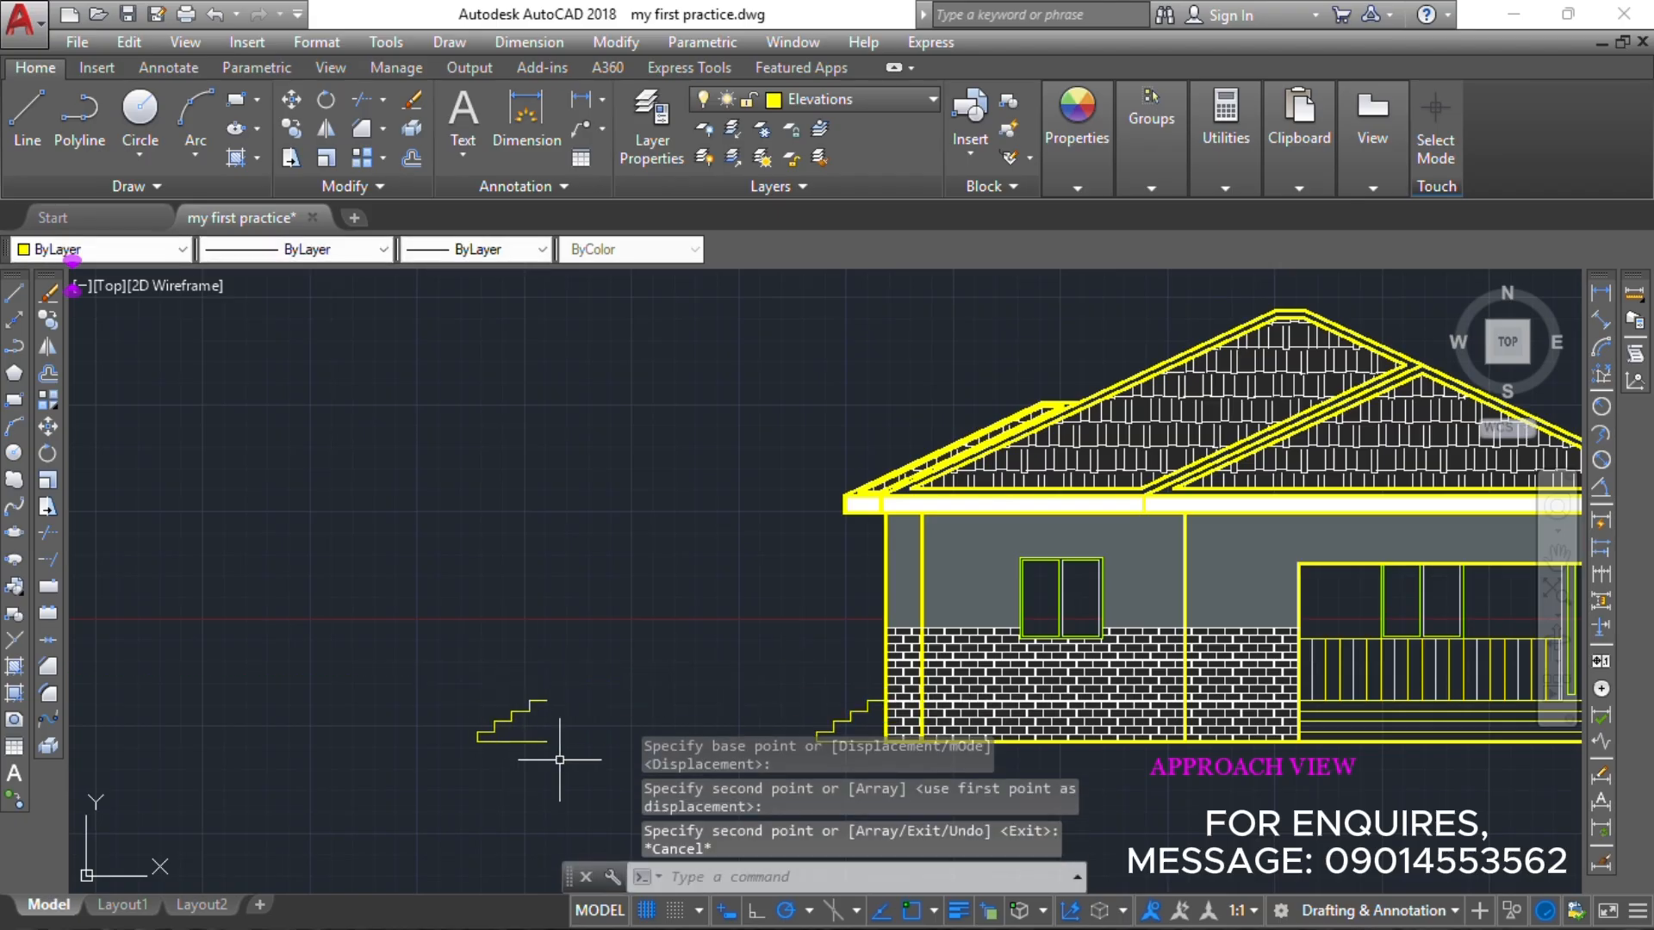
# Mirror the copied steps about a vertical line through the inner end of their base line, erasing the source objects.
pyautogui.click(380, 592)
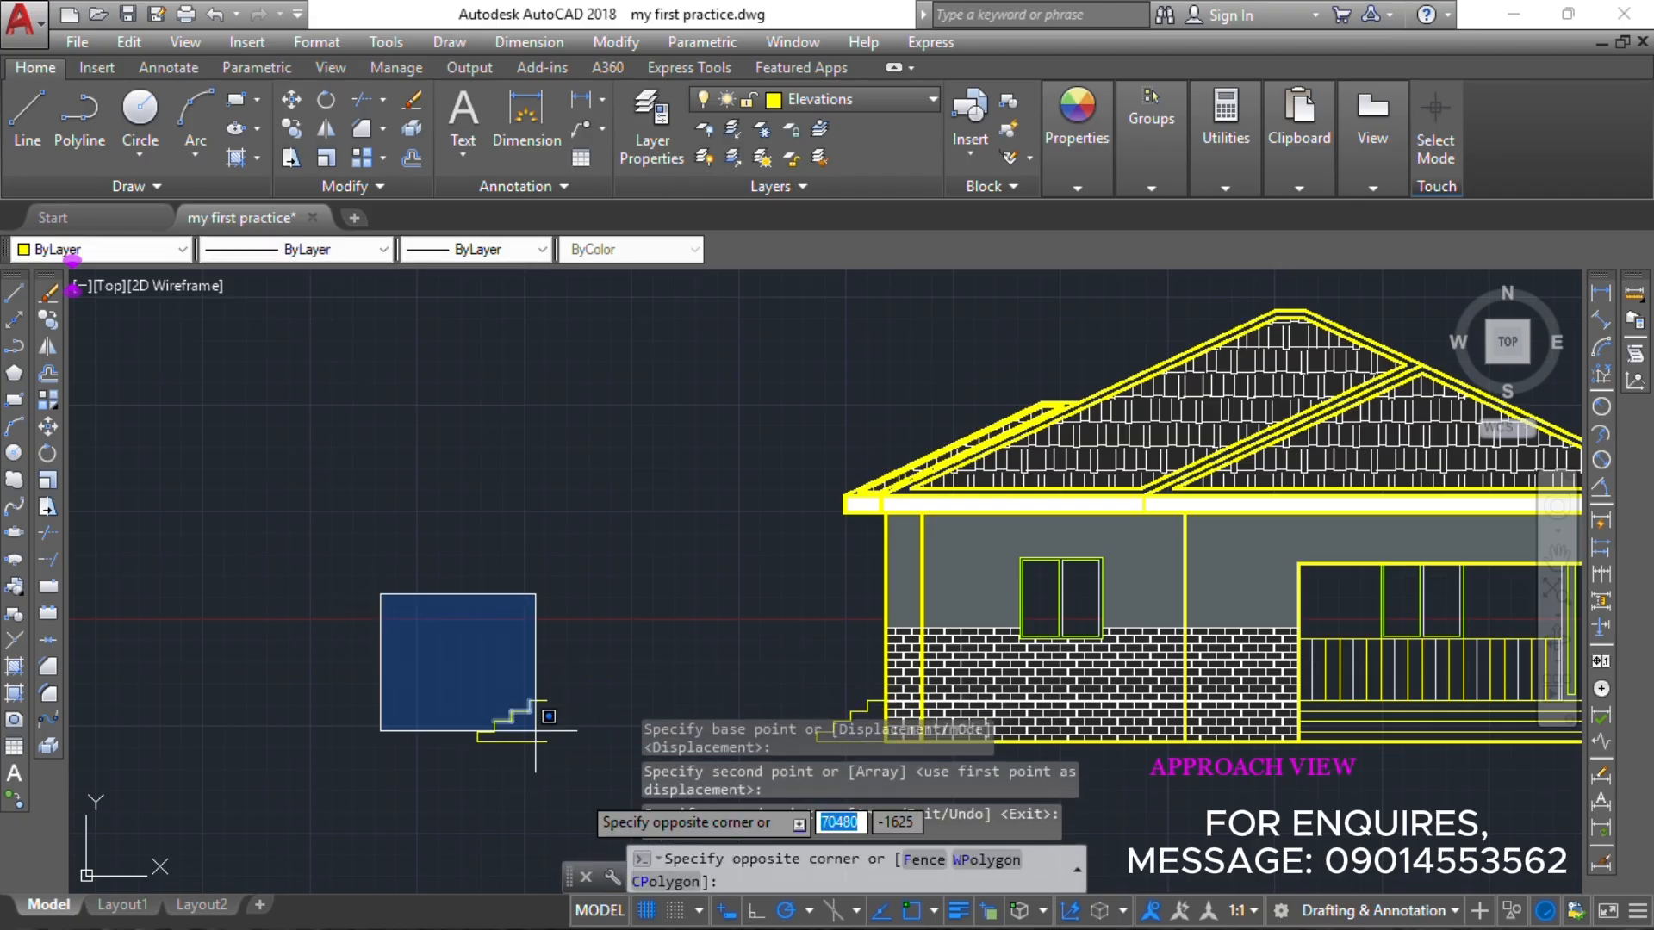
pyautogui.click(579, 773)
pyautogui.press('Return')
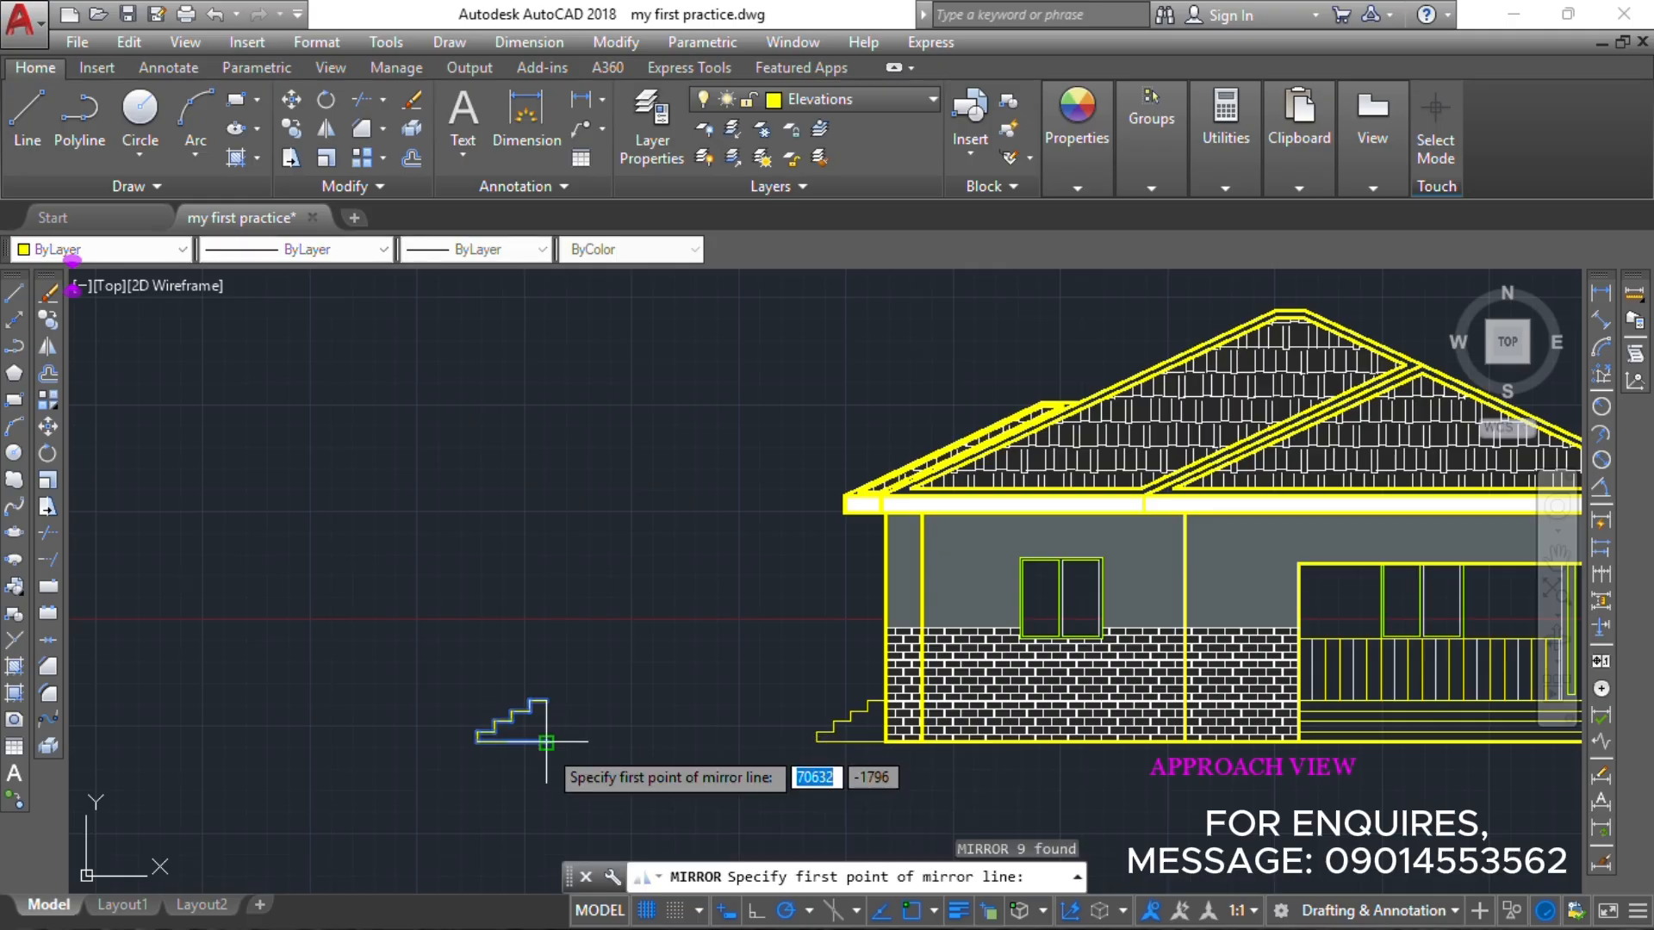
pyautogui.click(544, 739)
pyautogui.click(543, 665)
pyautogui.click(584, 729)
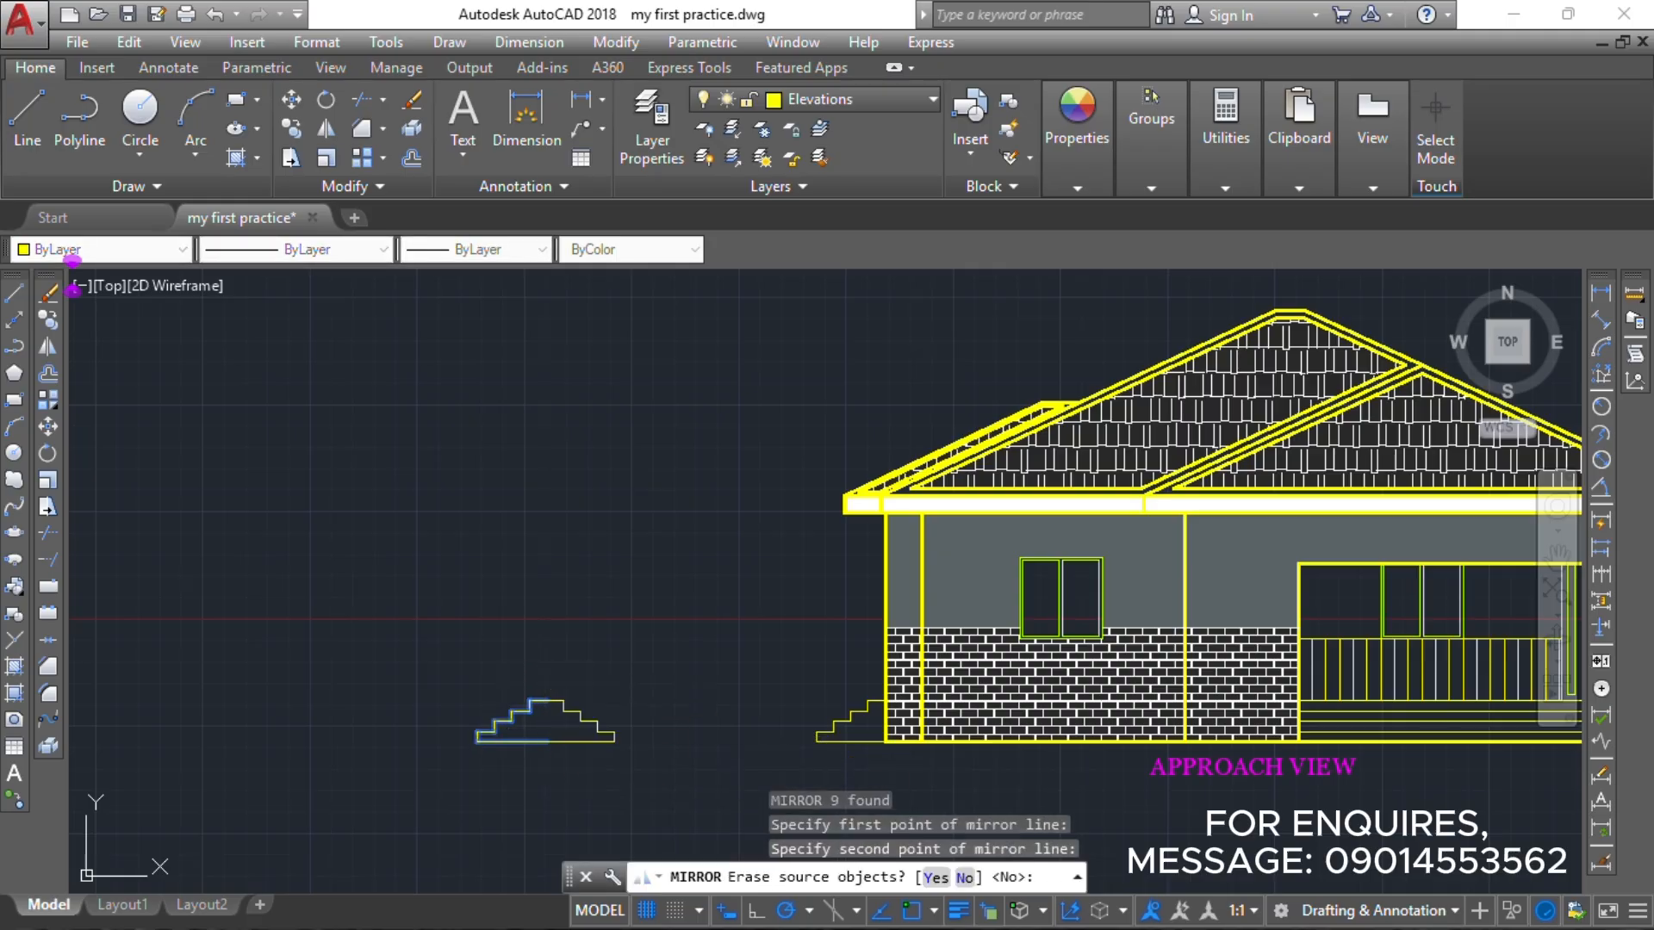
# Move the mirrored steps from the inner end of their base line to the rear view's lower outer wall corner beside the corner column.
pyautogui.click(645, 784)
pyautogui.click(365, 577)
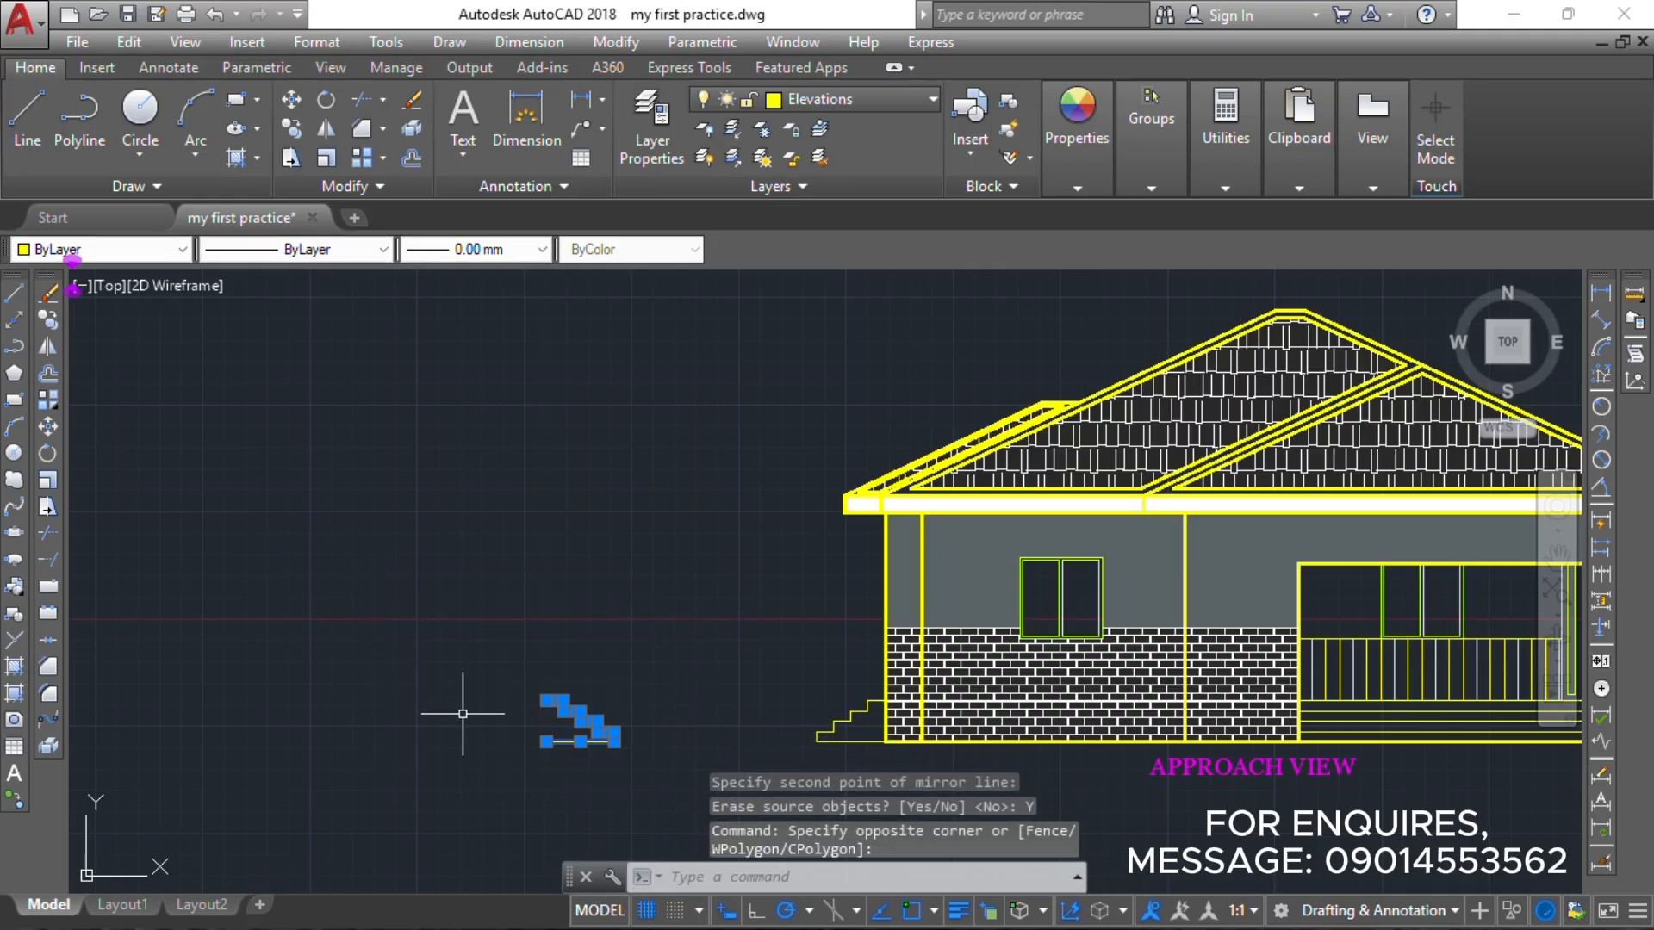
pyautogui.write('m')
pyautogui.press('Return')
pyautogui.click(544, 739)
pyautogui.scroll(-5, 595, 483)
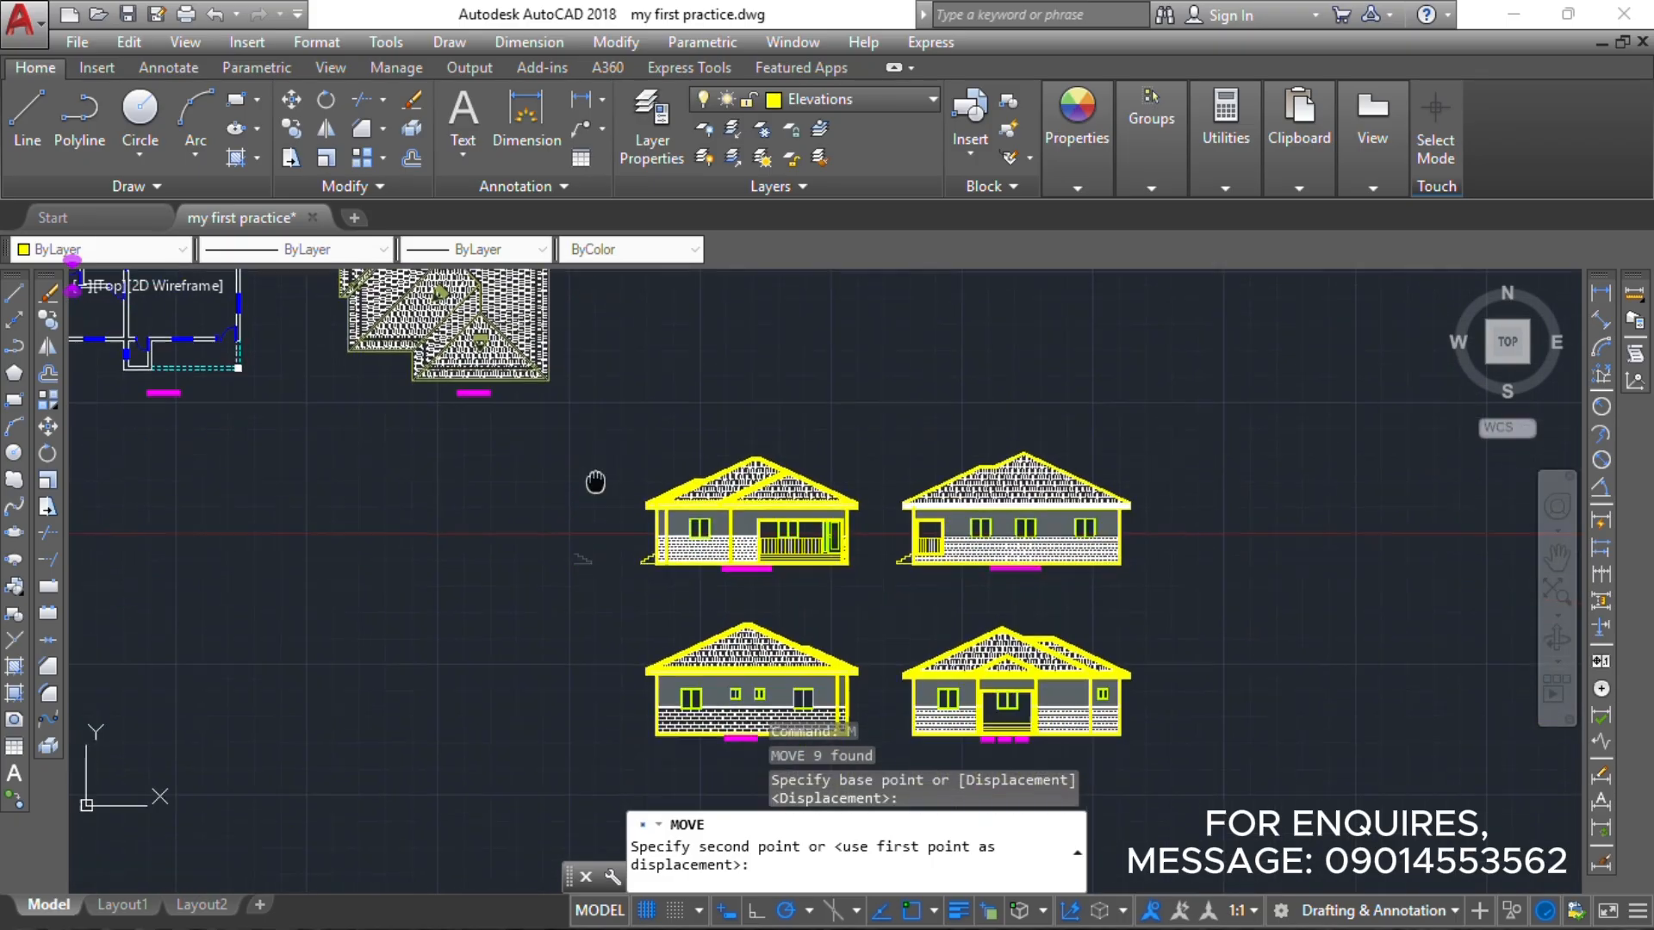
pyautogui.moveTo(595, 482); pyautogui.dragTo(638, 319, button='middle')
pyautogui.scroll(5, 904, 555)
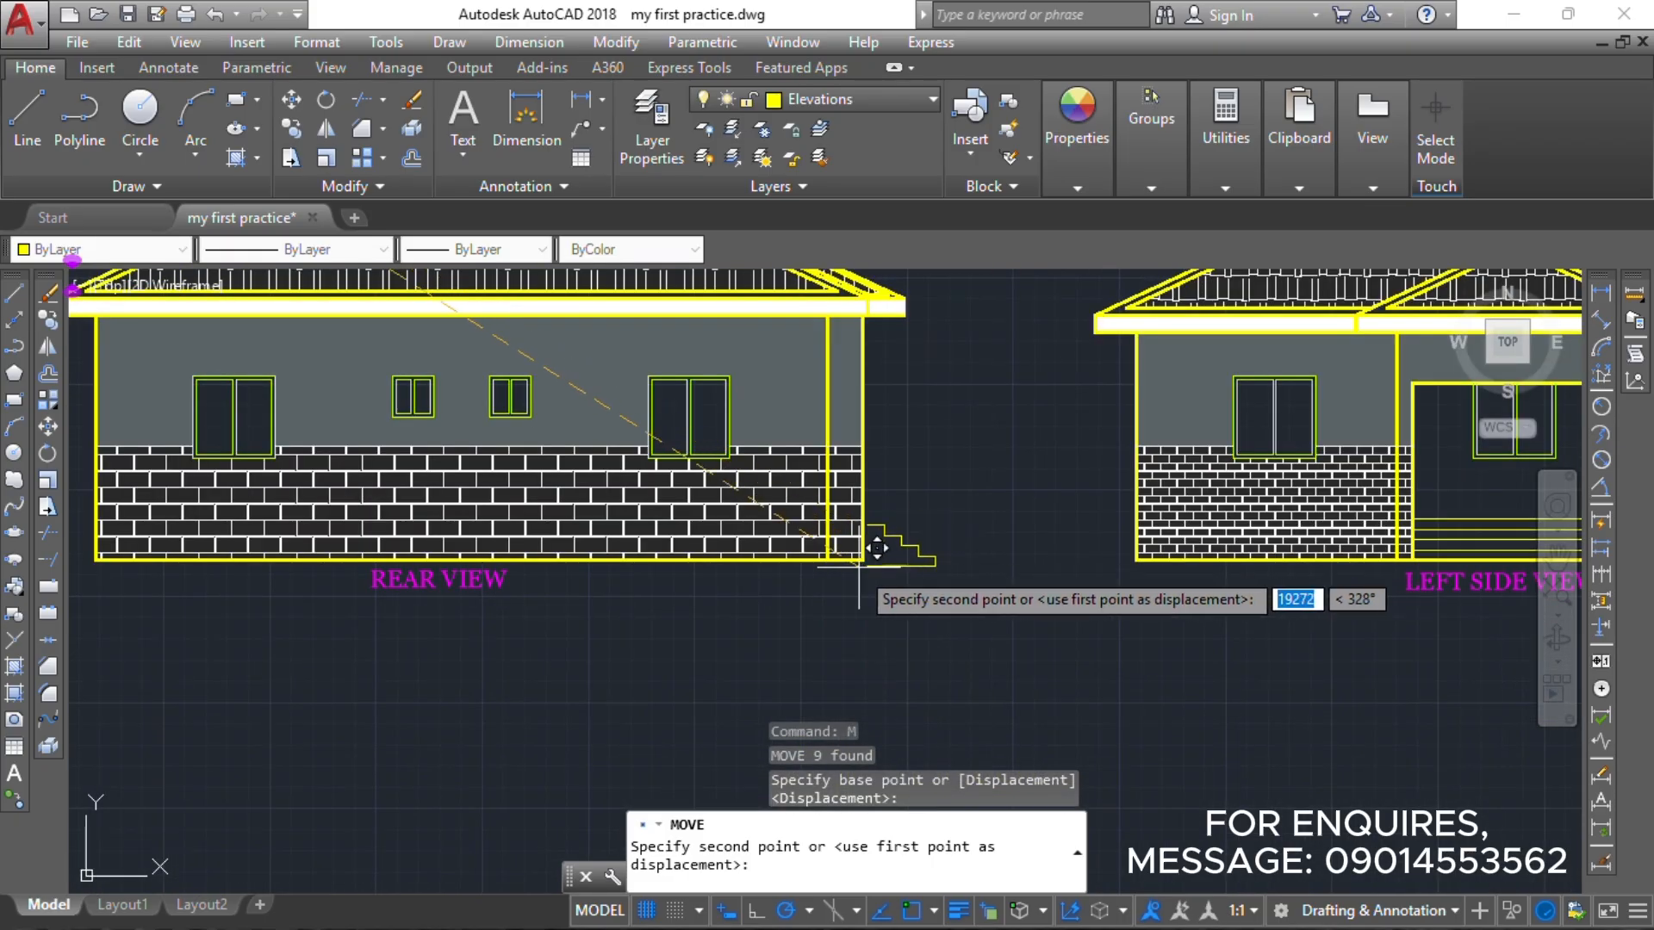
pyautogui.click(879, 550)
# Review the four elevations and the floor and roof plans with the steps placed at the rear view.
pyautogui.scroll(-10, 913, 555)
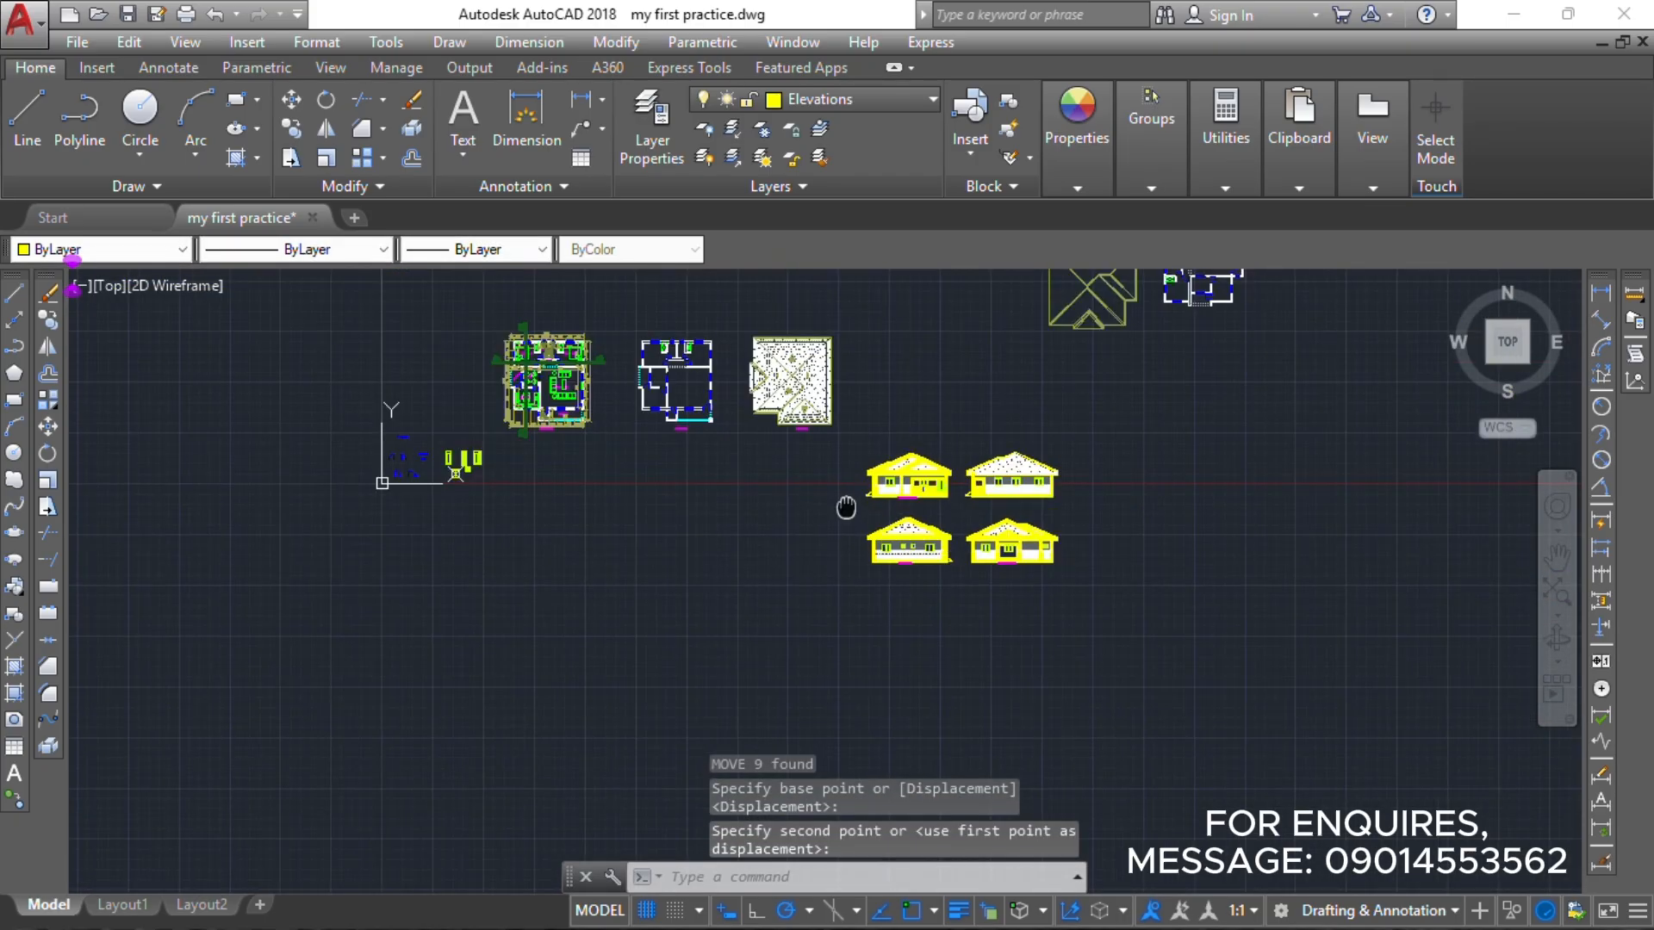
pyautogui.moveTo(846, 508); pyautogui.dragTo(846, 511, button='middle')
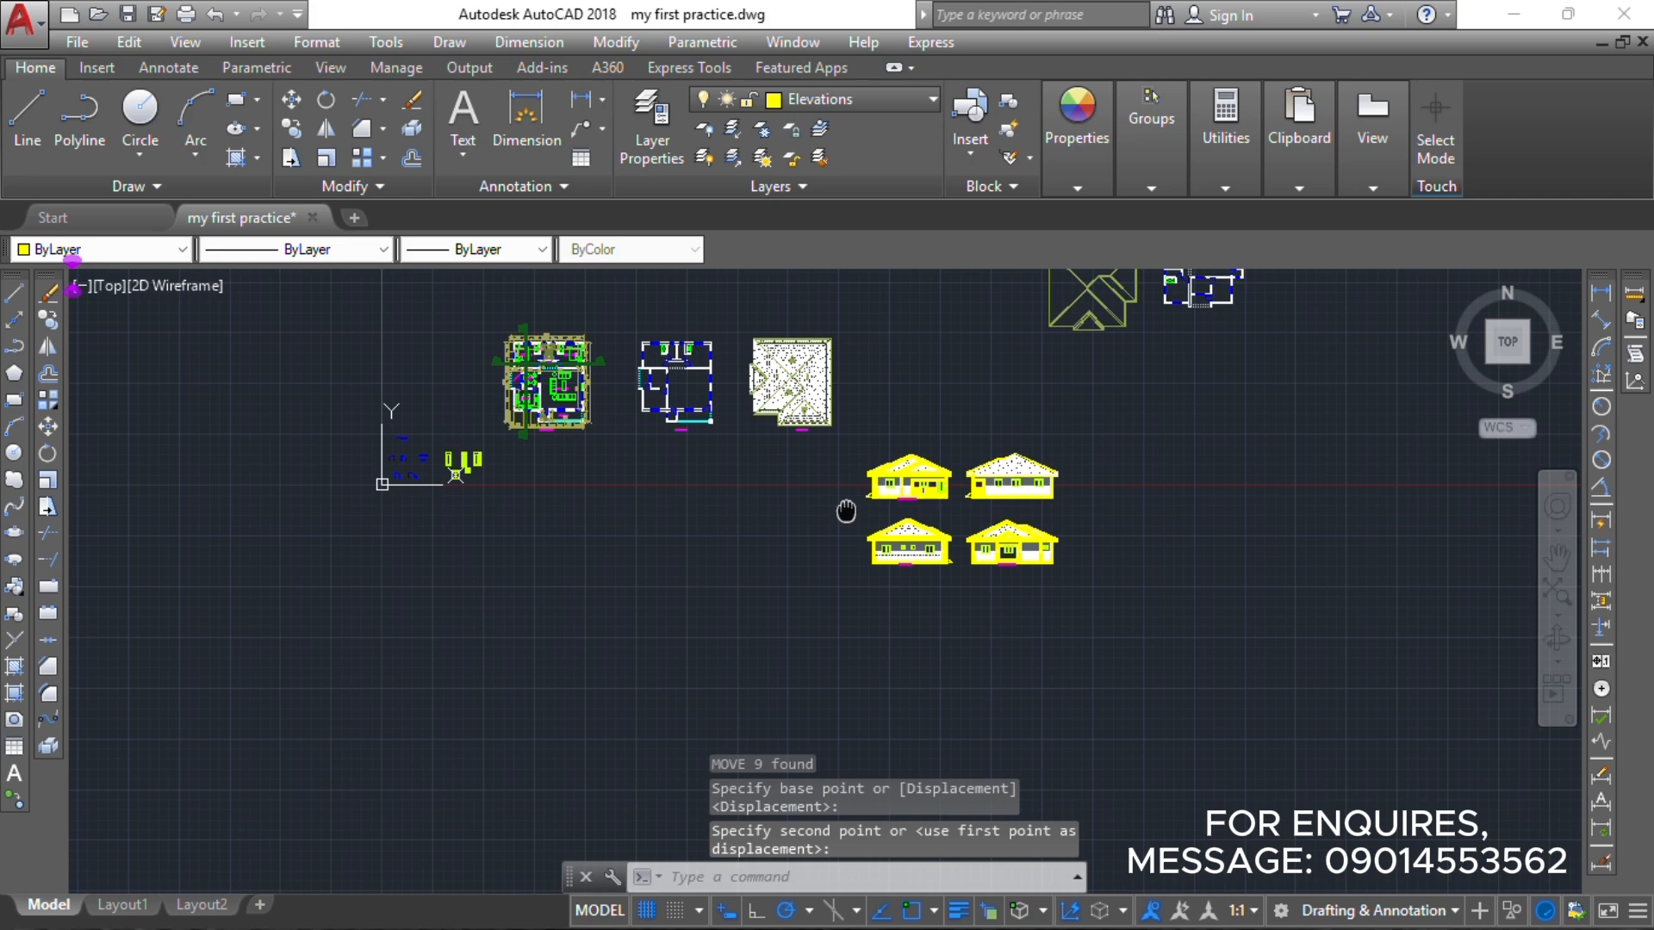
pyautogui.moveTo(852, 583); pyautogui.dragTo(858, 657, button='middle')
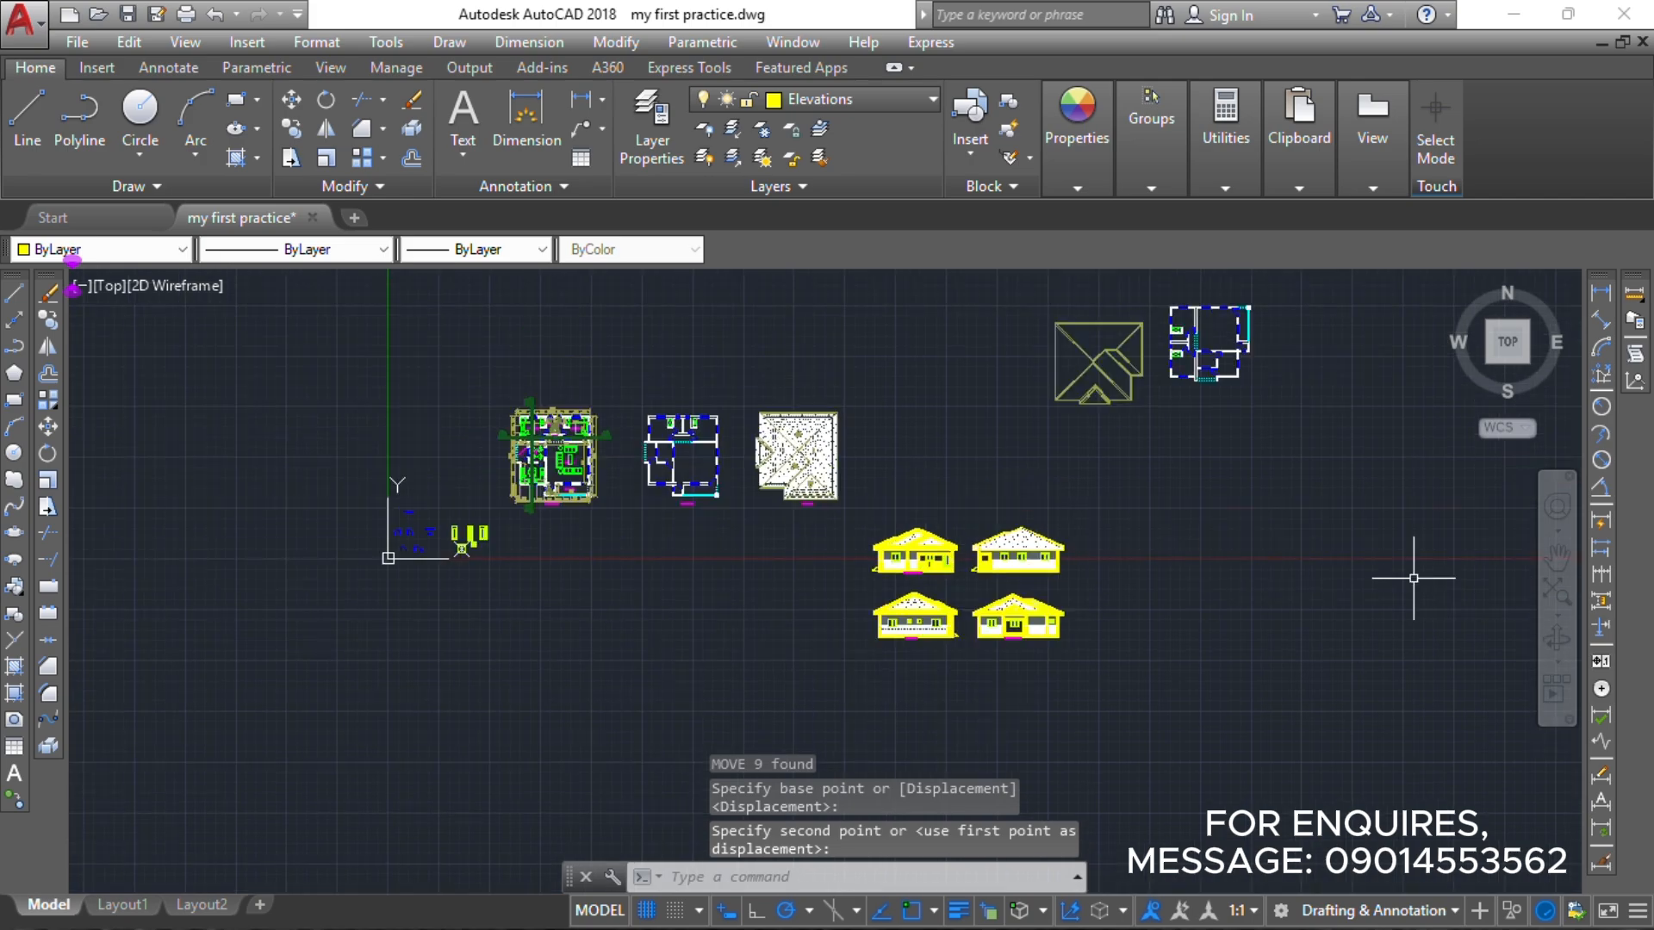
pyautogui.press('Escape')
pyautogui.press('Escape')
pyautogui.scroll(4, 1046, 578)
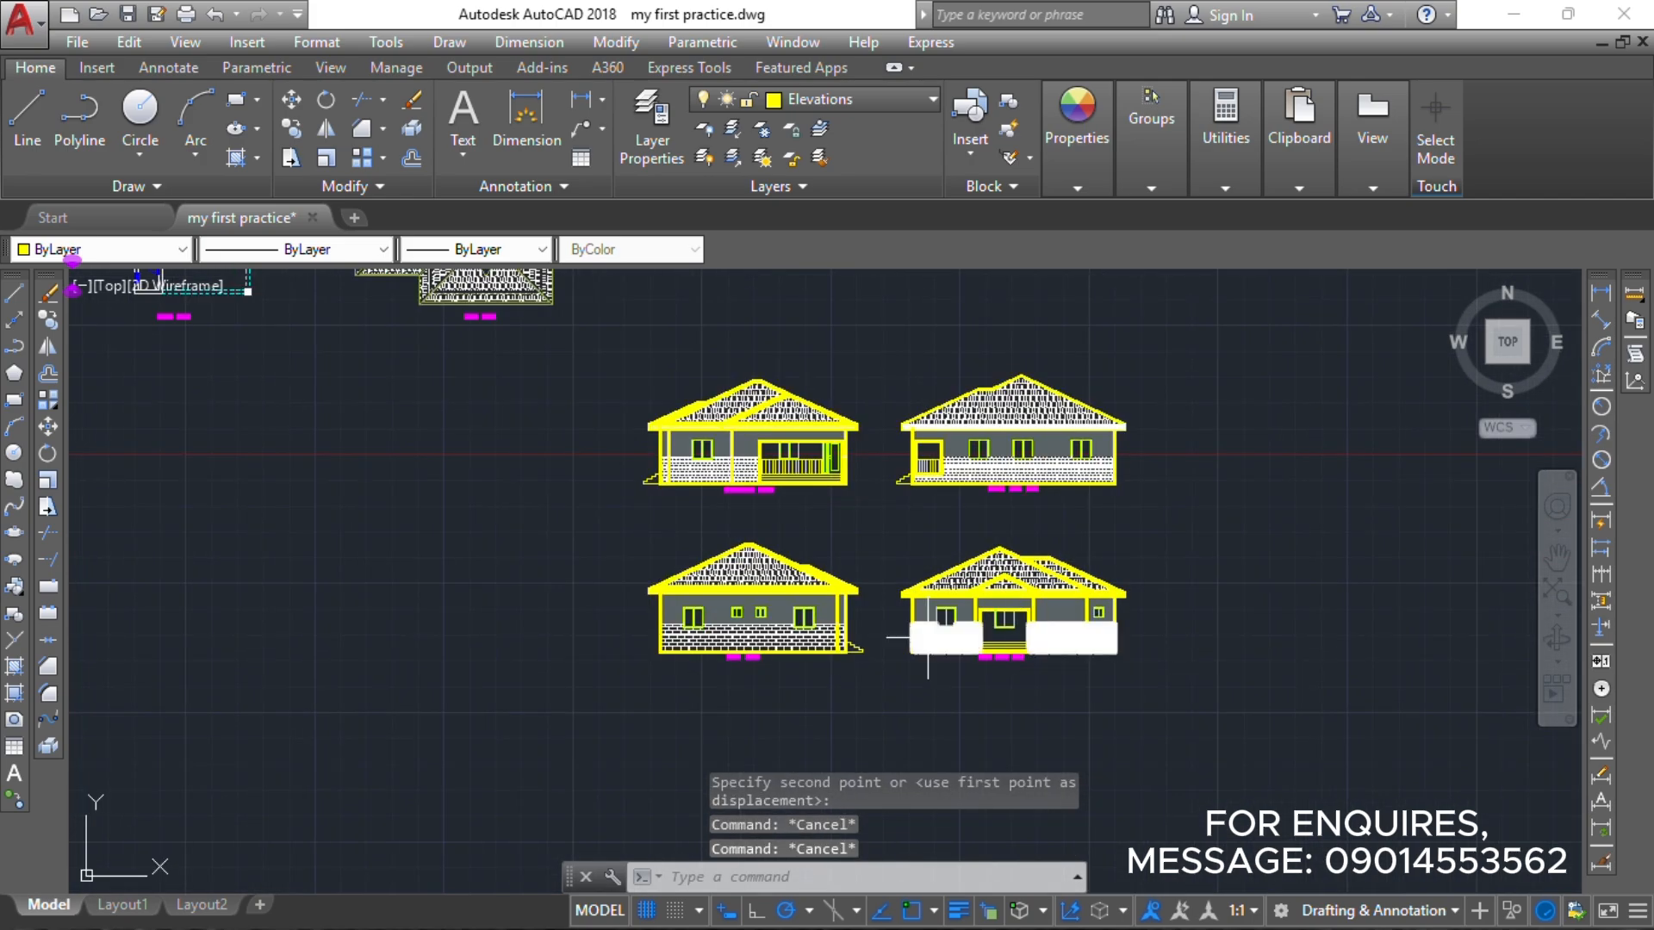
pyautogui.scroll(-6, 973, 603)
pyautogui.scroll(4, 827, 597)
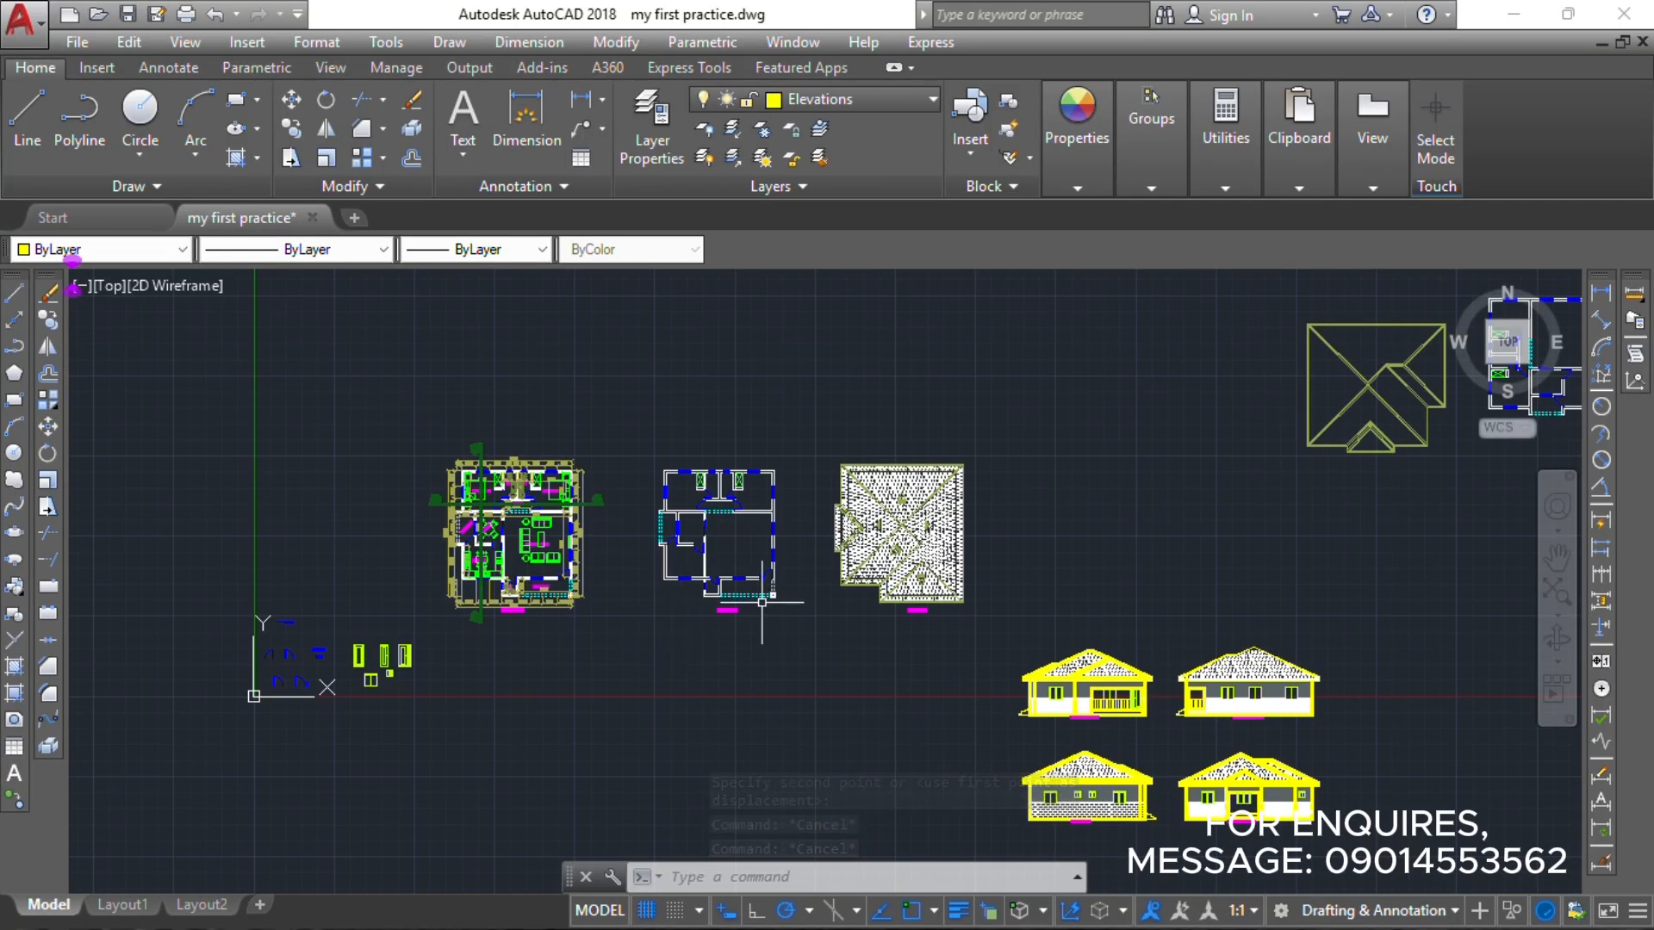
pyautogui.moveTo(1305, 784); pyautogui.dragTo(943, 611, button='middle')
# Copy the rear view's steps to the left side view's lower outer wall corner, at the end with the small window.
pyautogui.scroll(8, 817, 739)
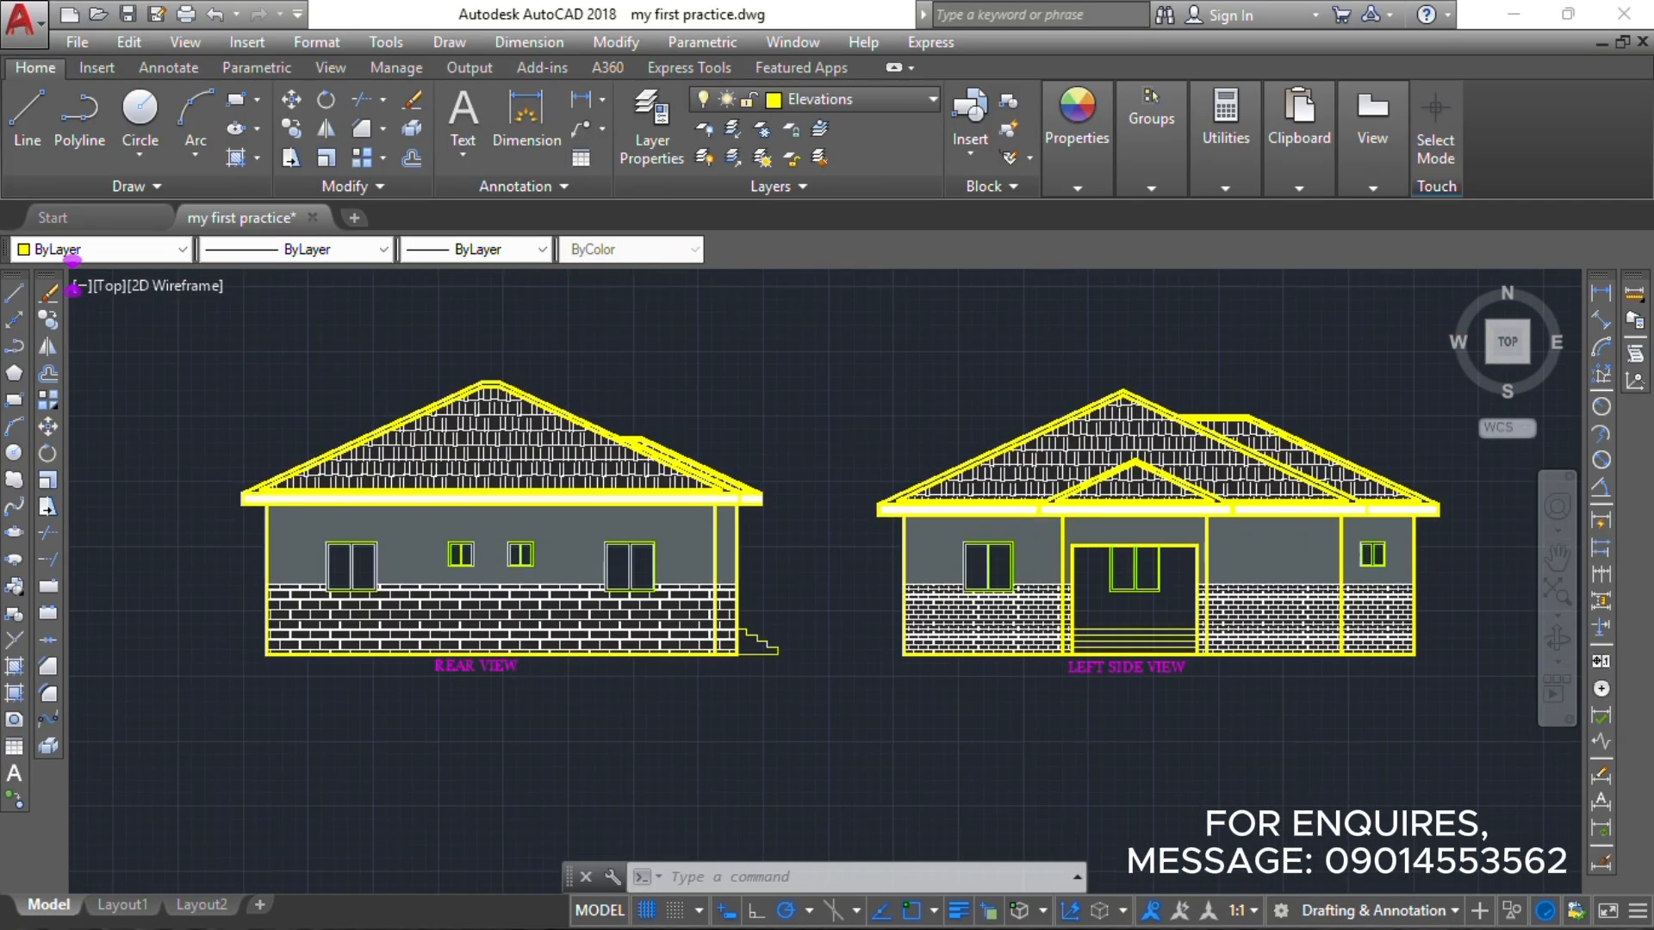
pyautogui.click(832, 748)
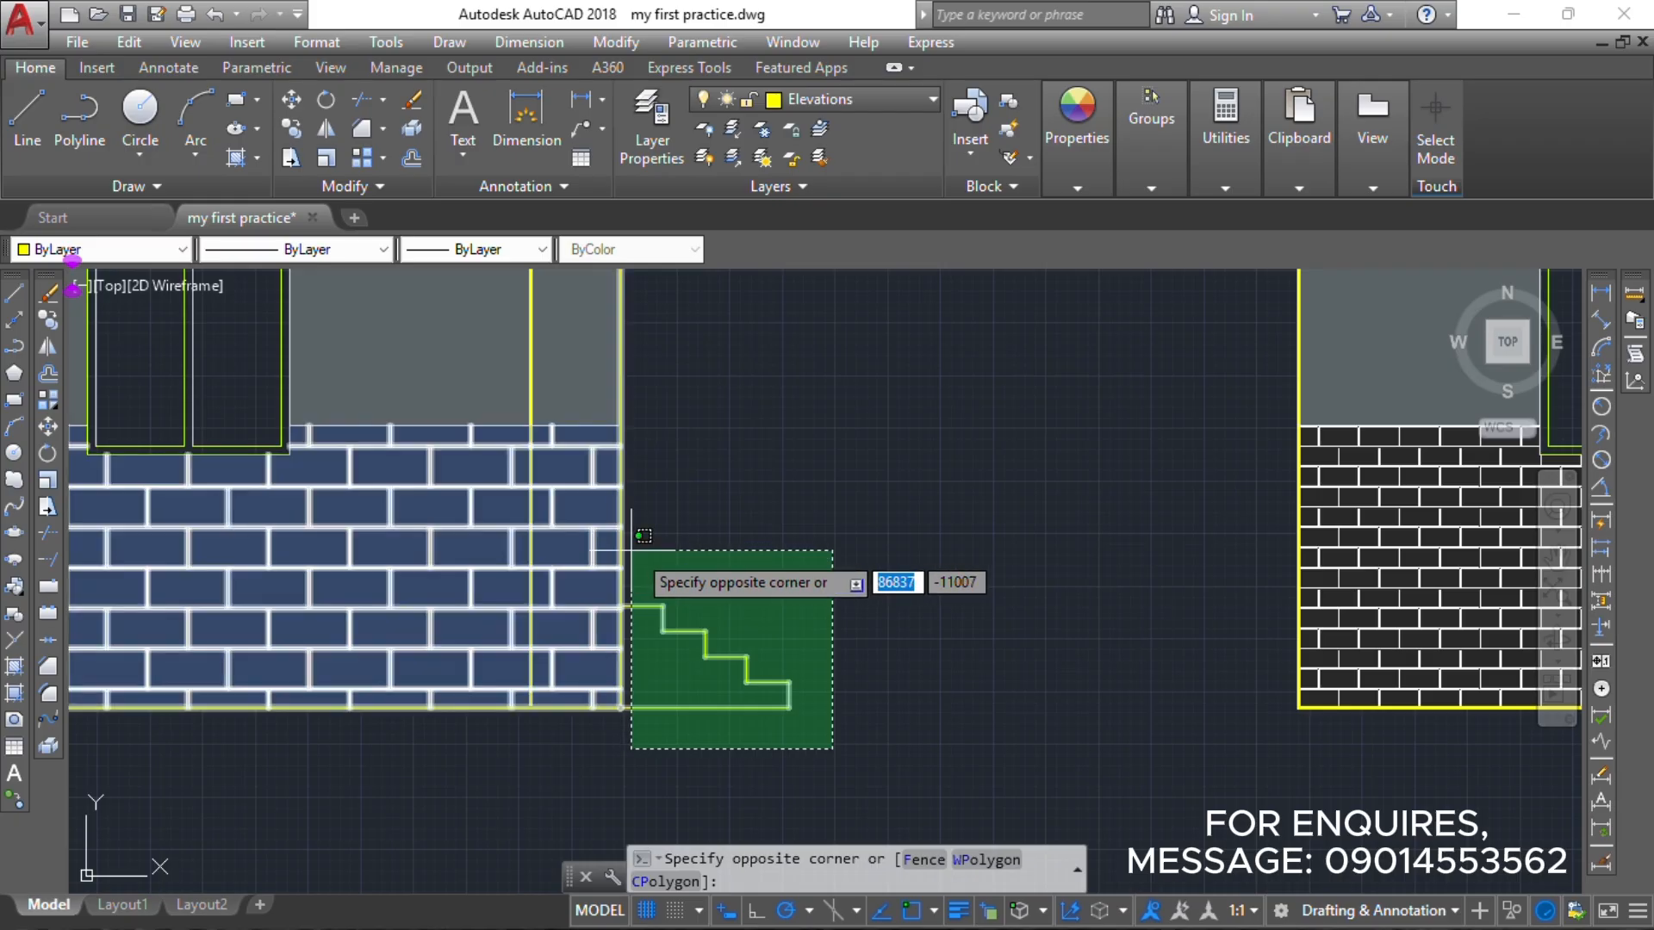
pyautogui.click(635, 550)
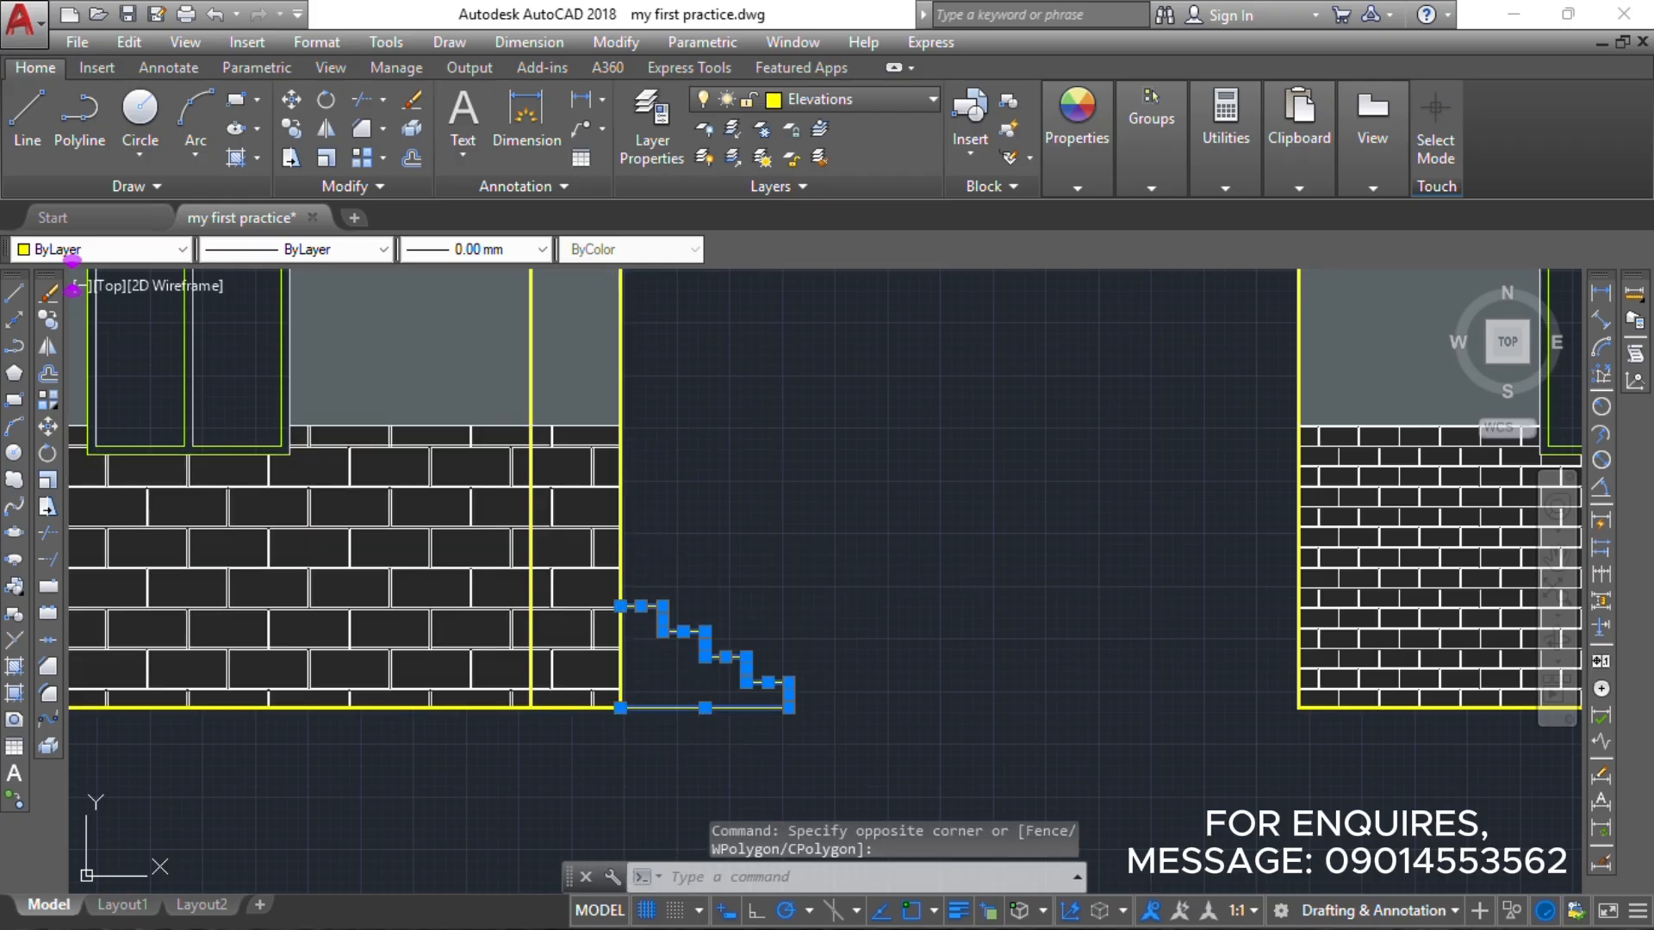
pyautogui.write('co')
pyautogui.press('Return')
pyautogui.click(620, 707)
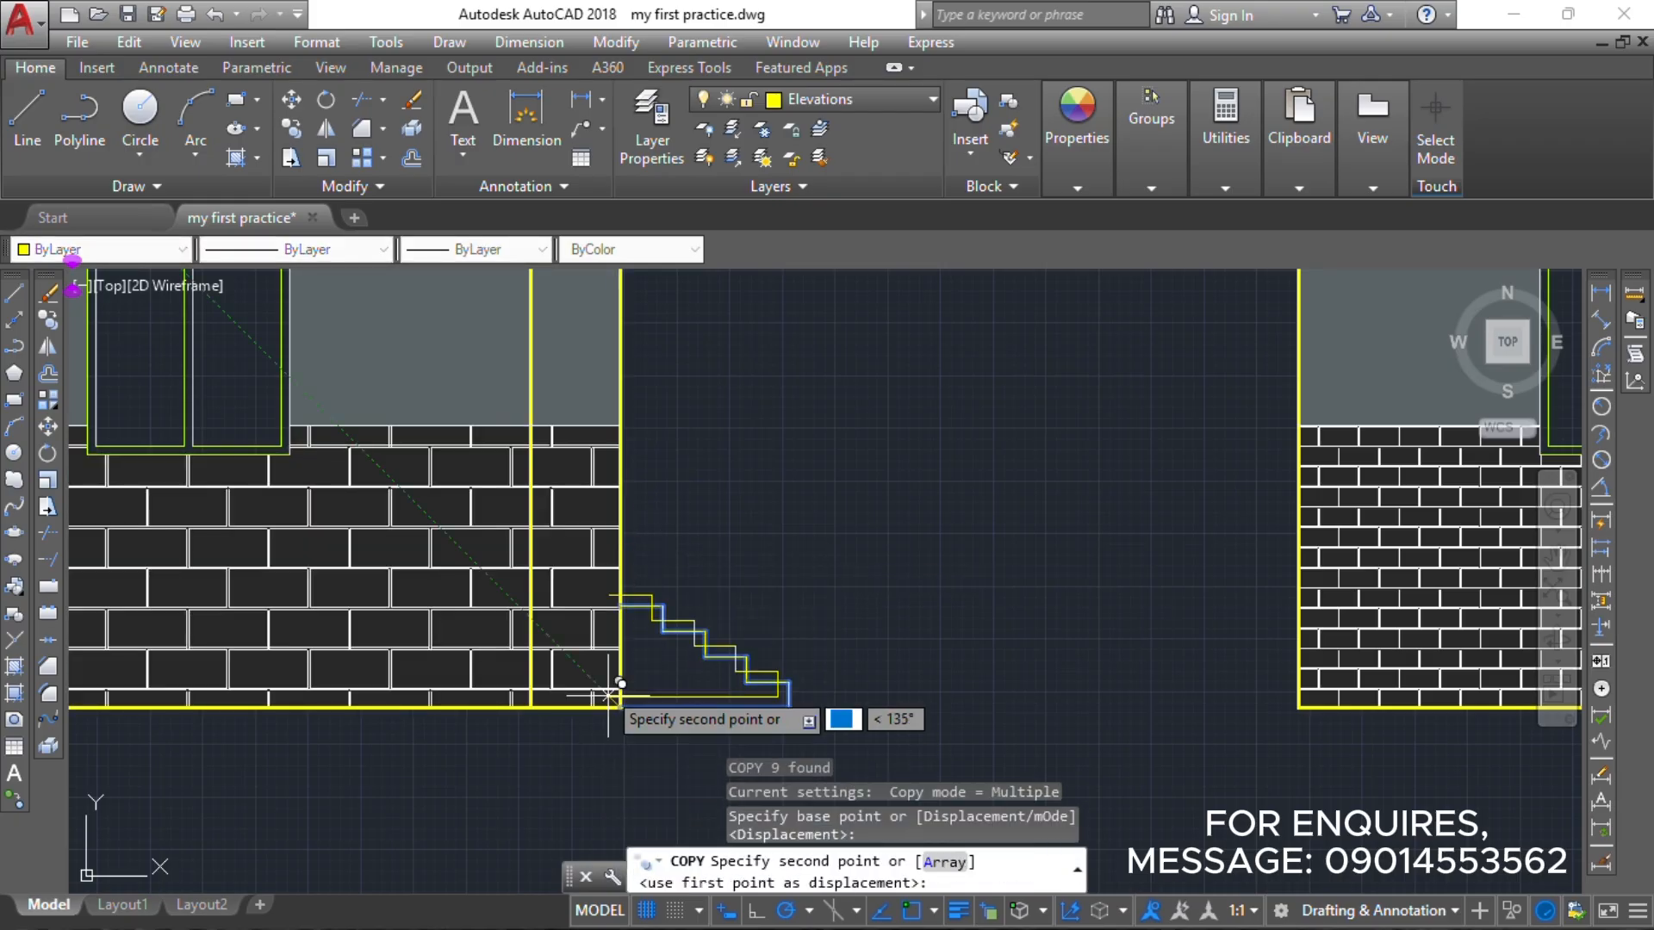
pyautogui.scroll(-8, 608, 694)
pyautogui.scroll(6, 947, 607)
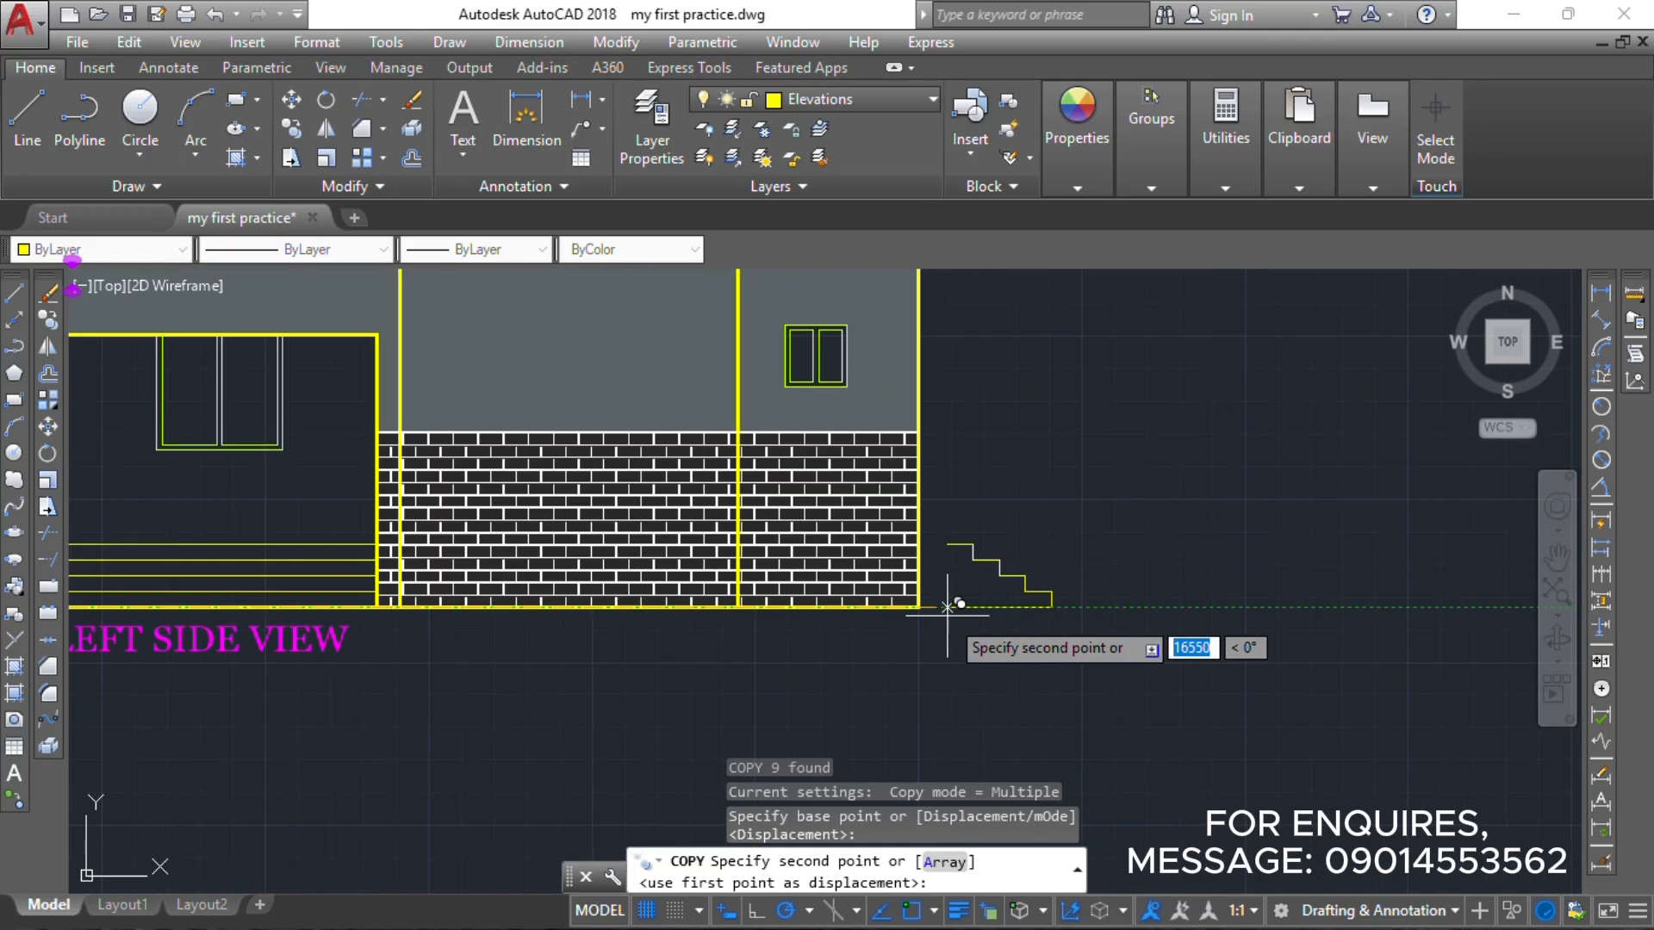
pyautogui.scroll(2, 947, 607)
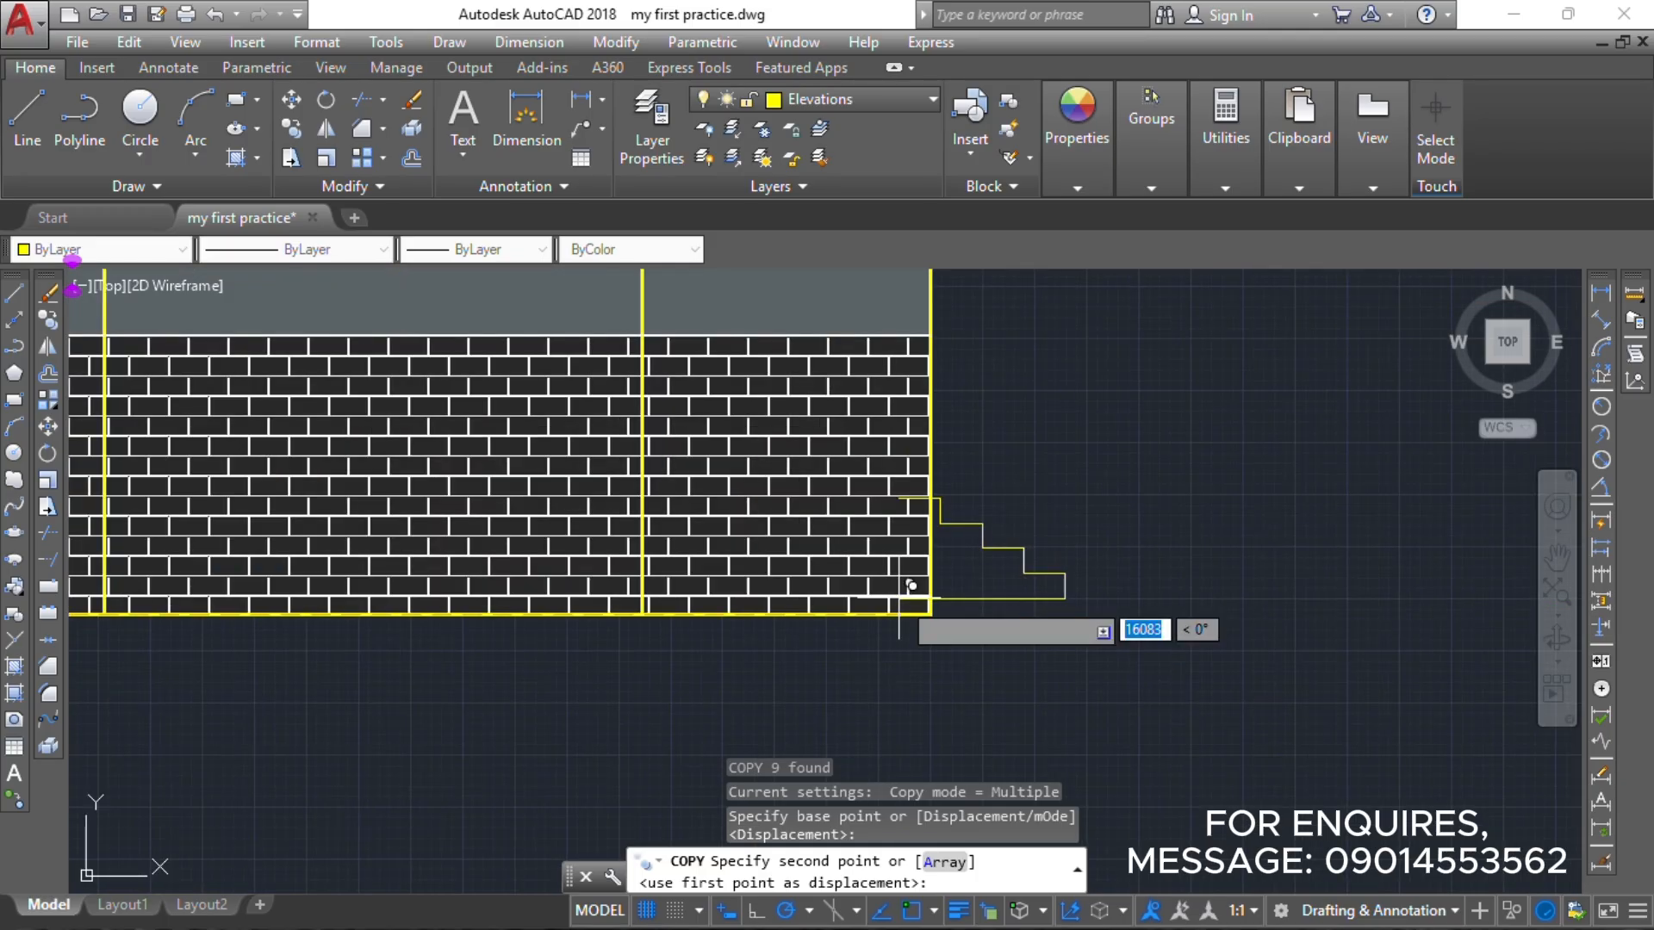
pyautogui.click(931, 614)
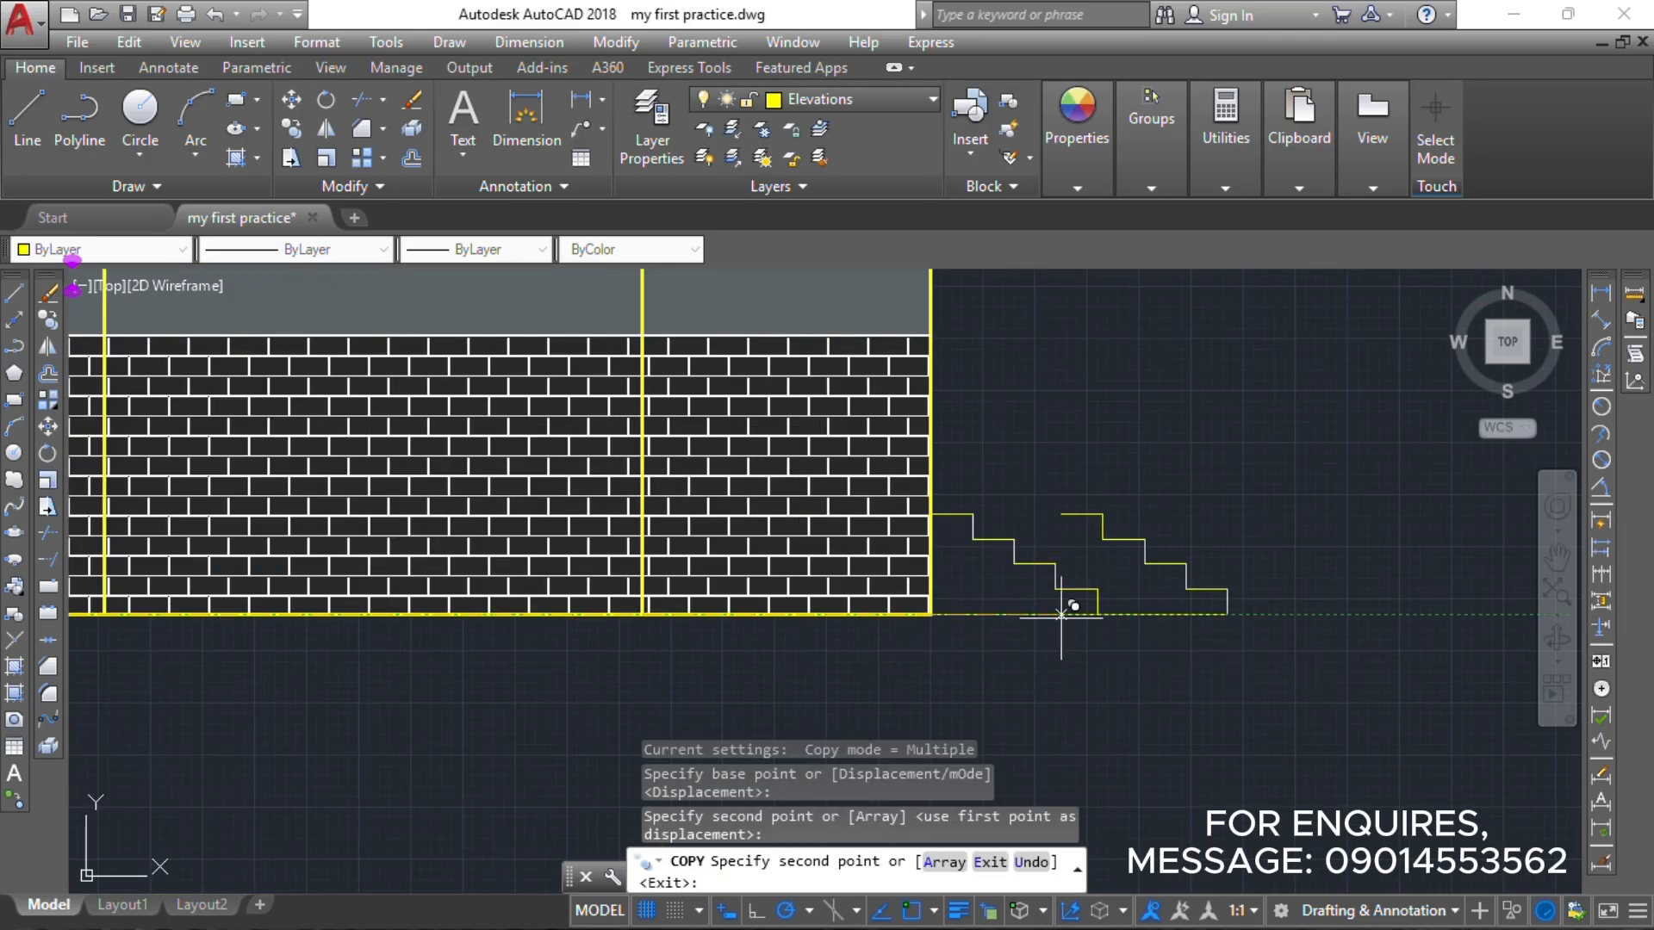
pyautogui.press('Escape')
pyautogui.press('Escape')
pyautogui.scroll(-5, 1071, 586)
pyautogui.moveTo(1051, 601); pyautogui.dragTo(1072, 625, button='middle')
pyautogui.scroll(-6, 1071, 624)
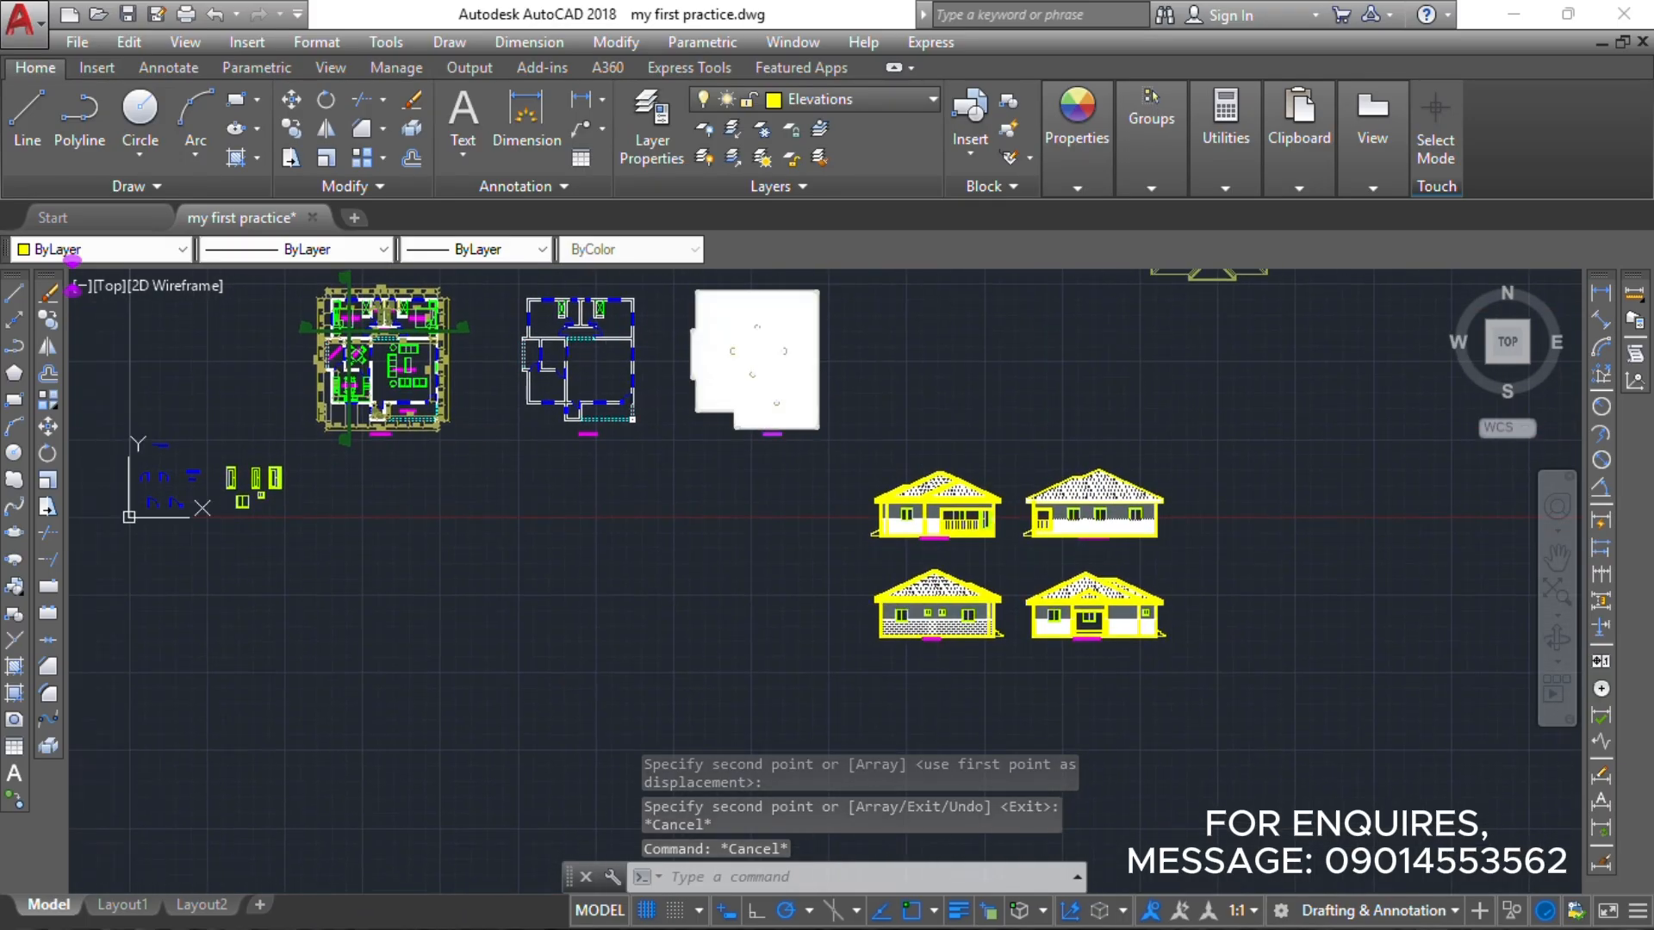
pyautogui.scroll(4, 956, 517)
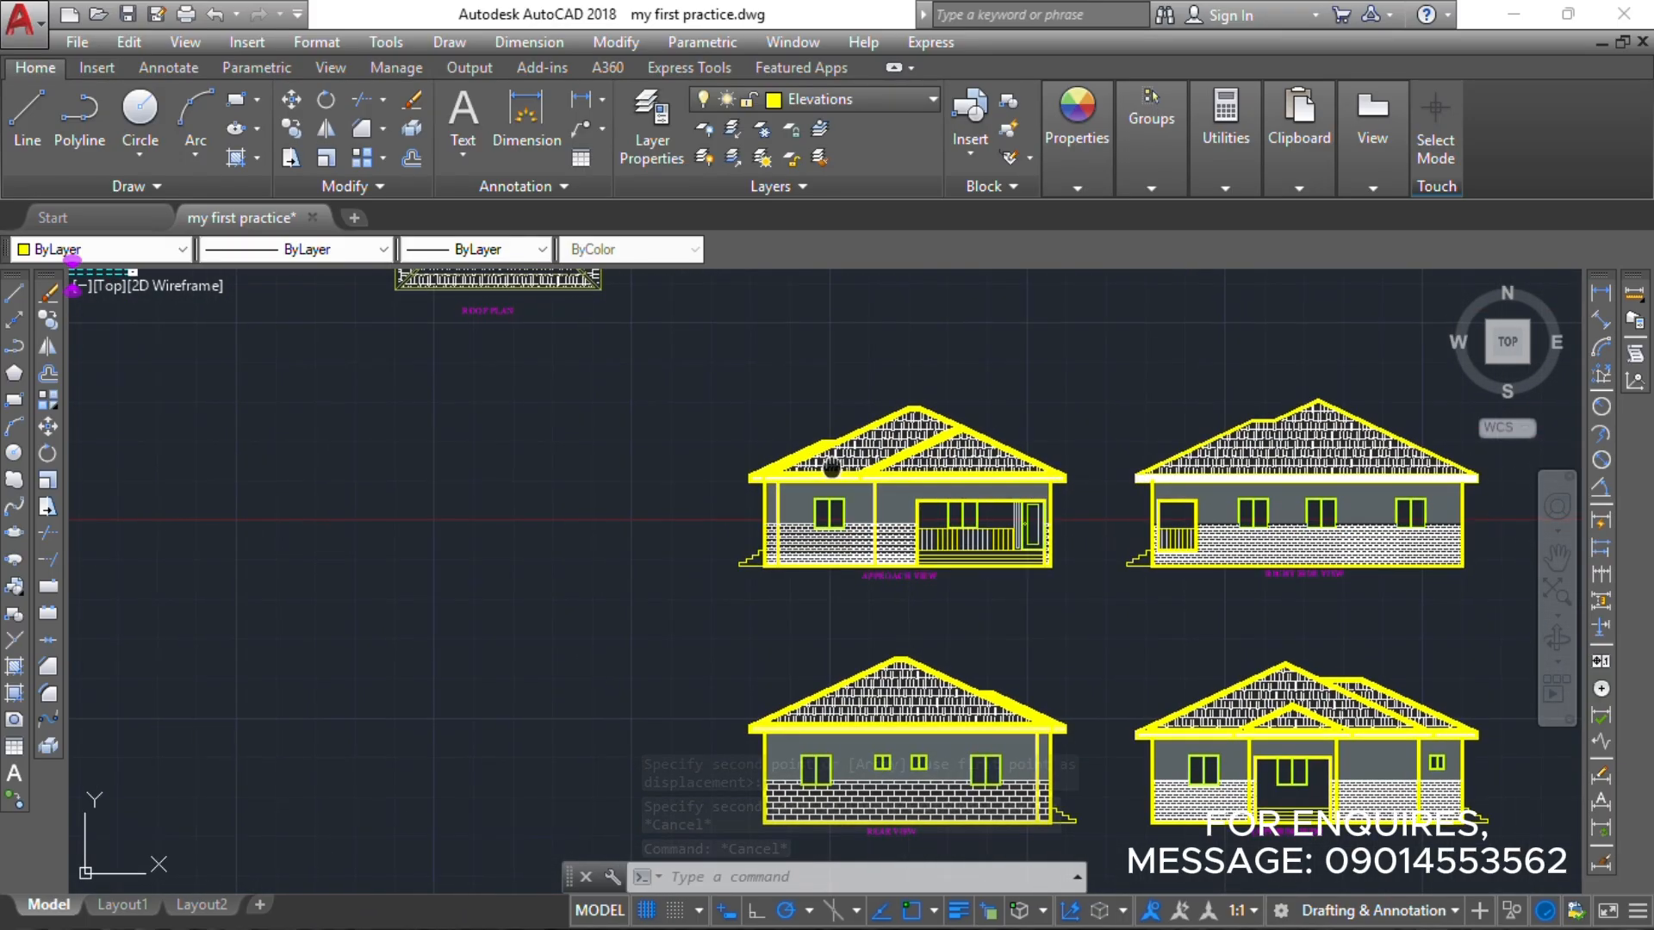
pyautogui.moveTo(831, 465); pyautogui.dragTo(717, 493, button='middle')
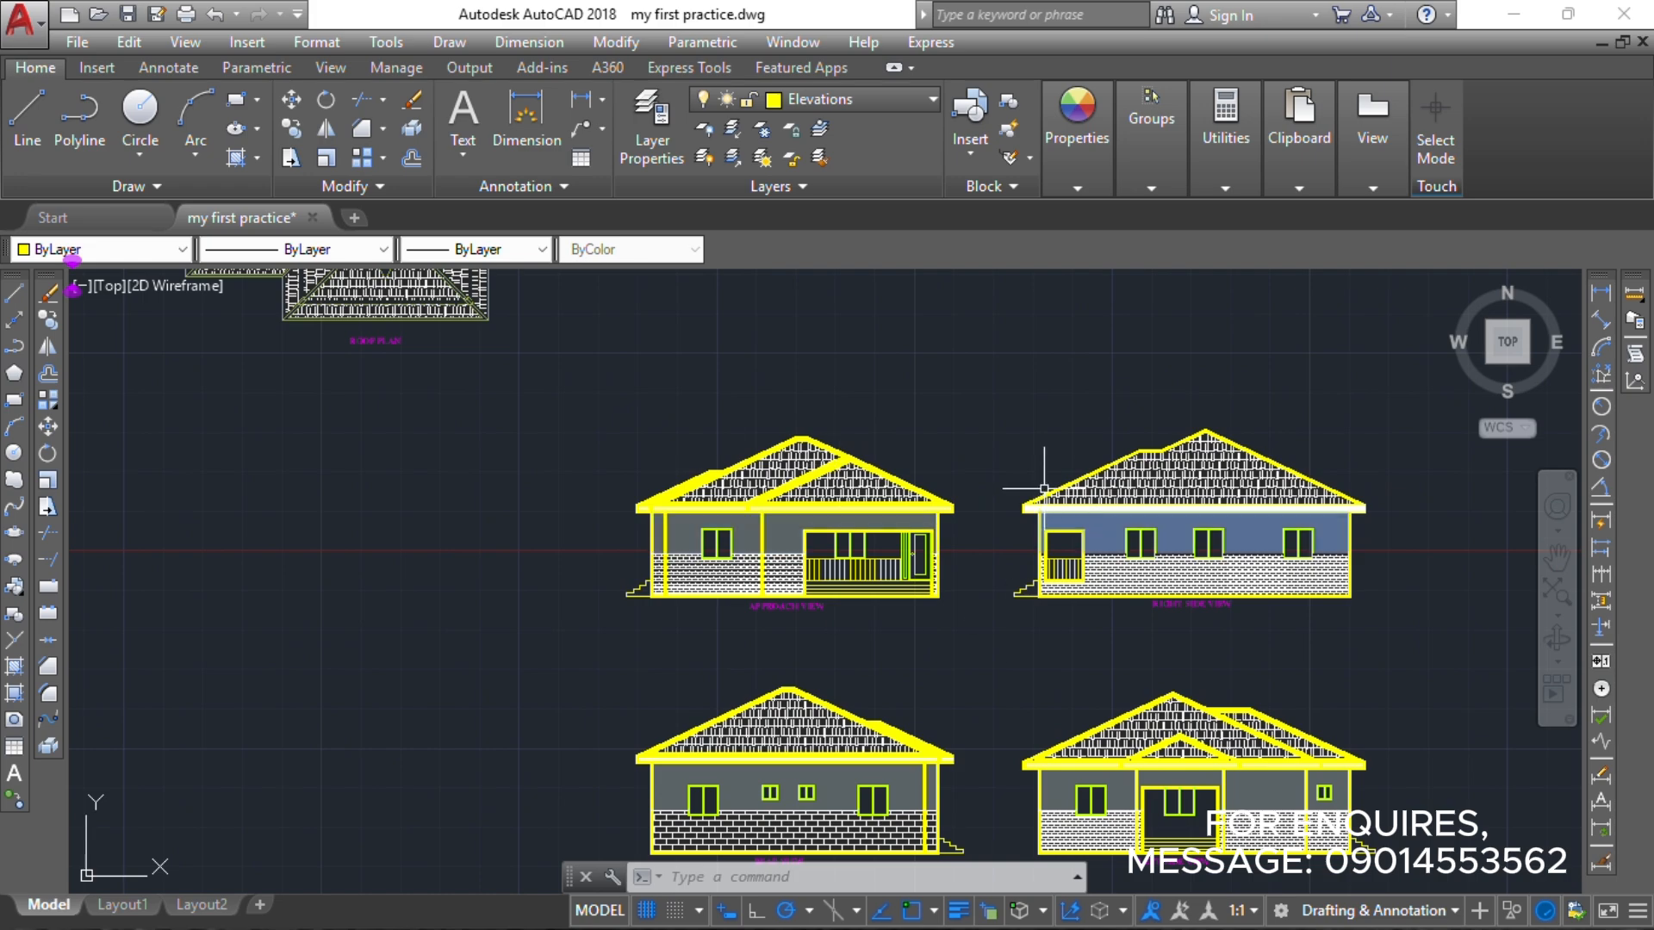
# Group all objects of the approach view, including its entrance steps and title, into one unnamed group.
pyautogui.click(1151, 192)
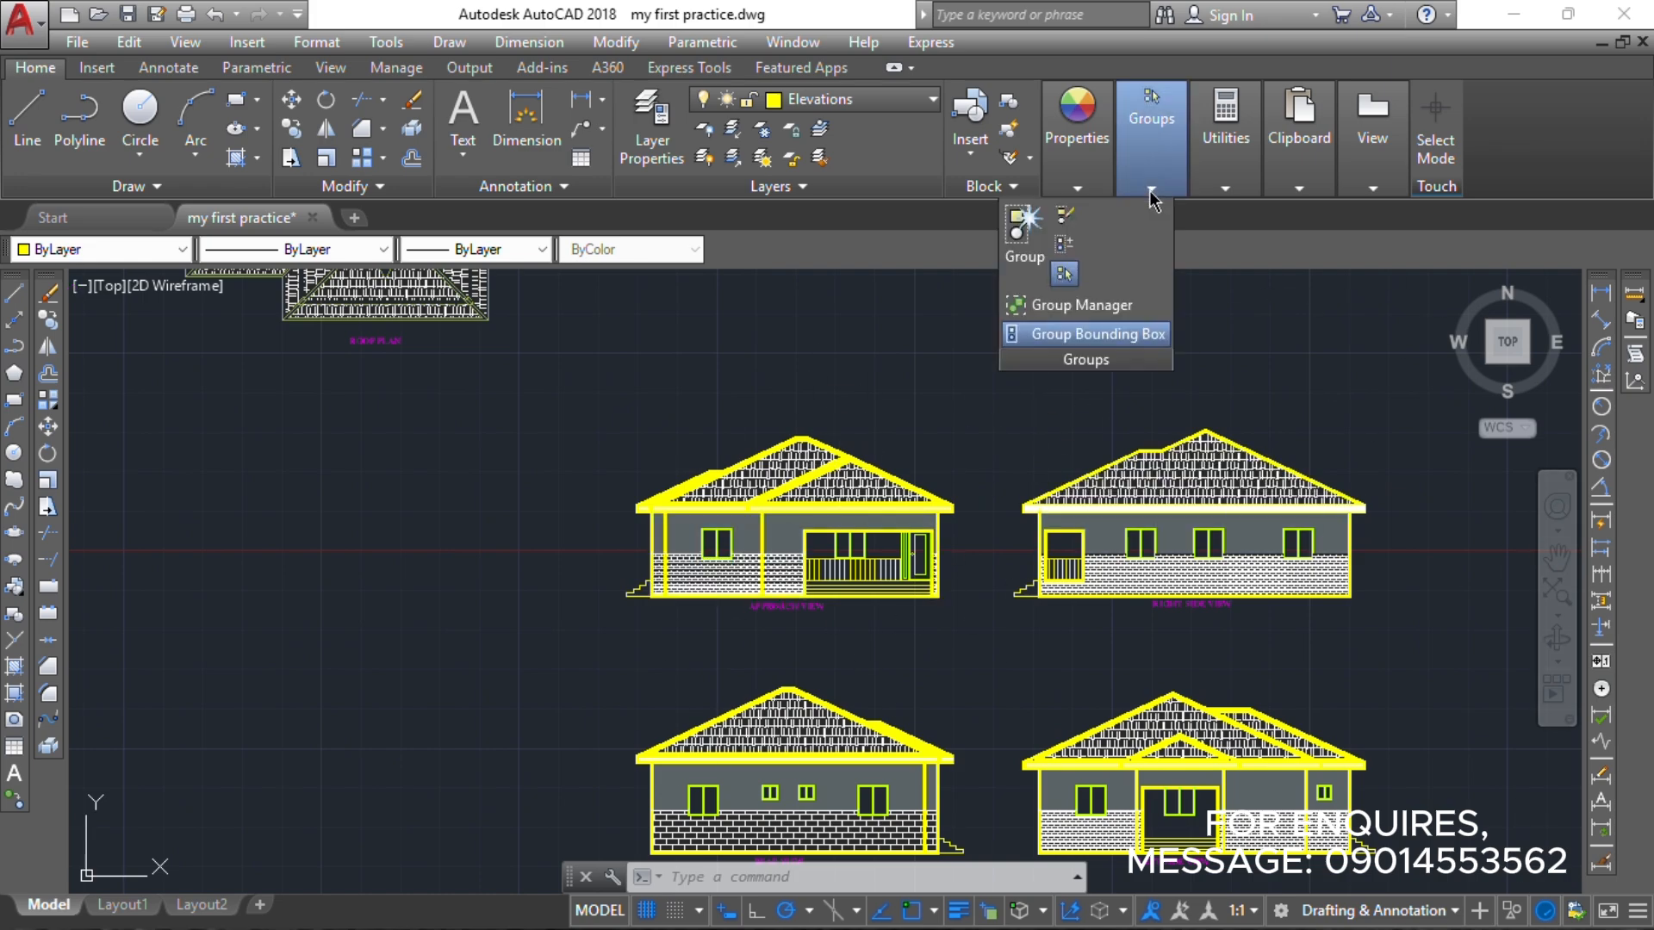
pyautogui.click(1019, 242)
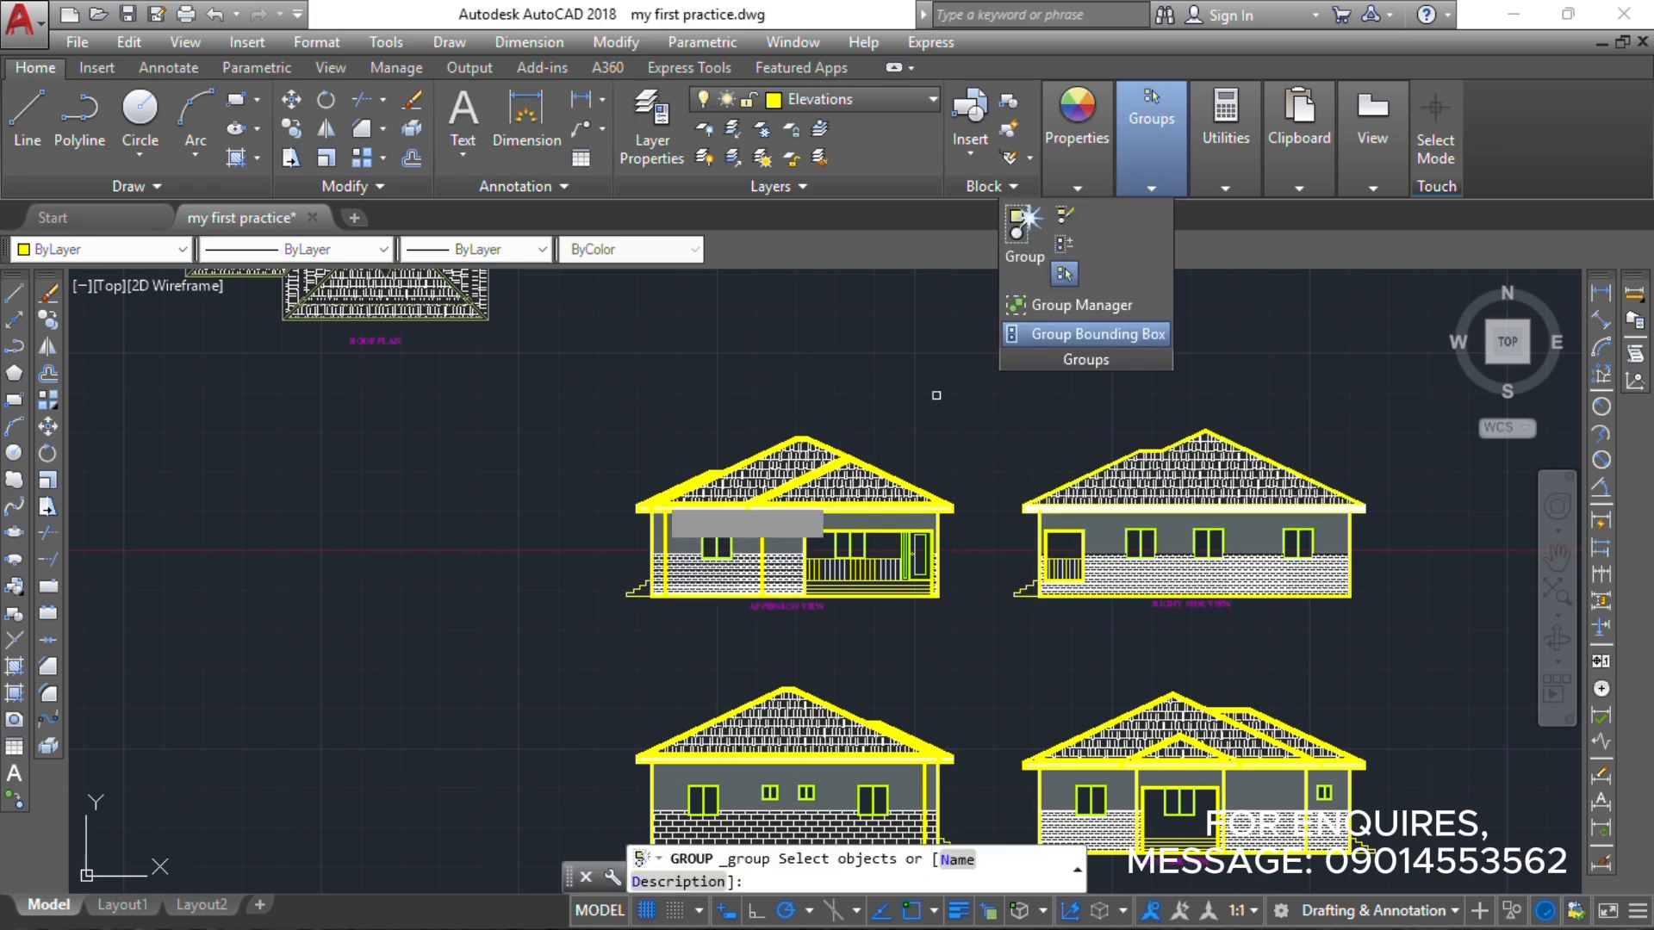
pyautogui.click(558, 397)
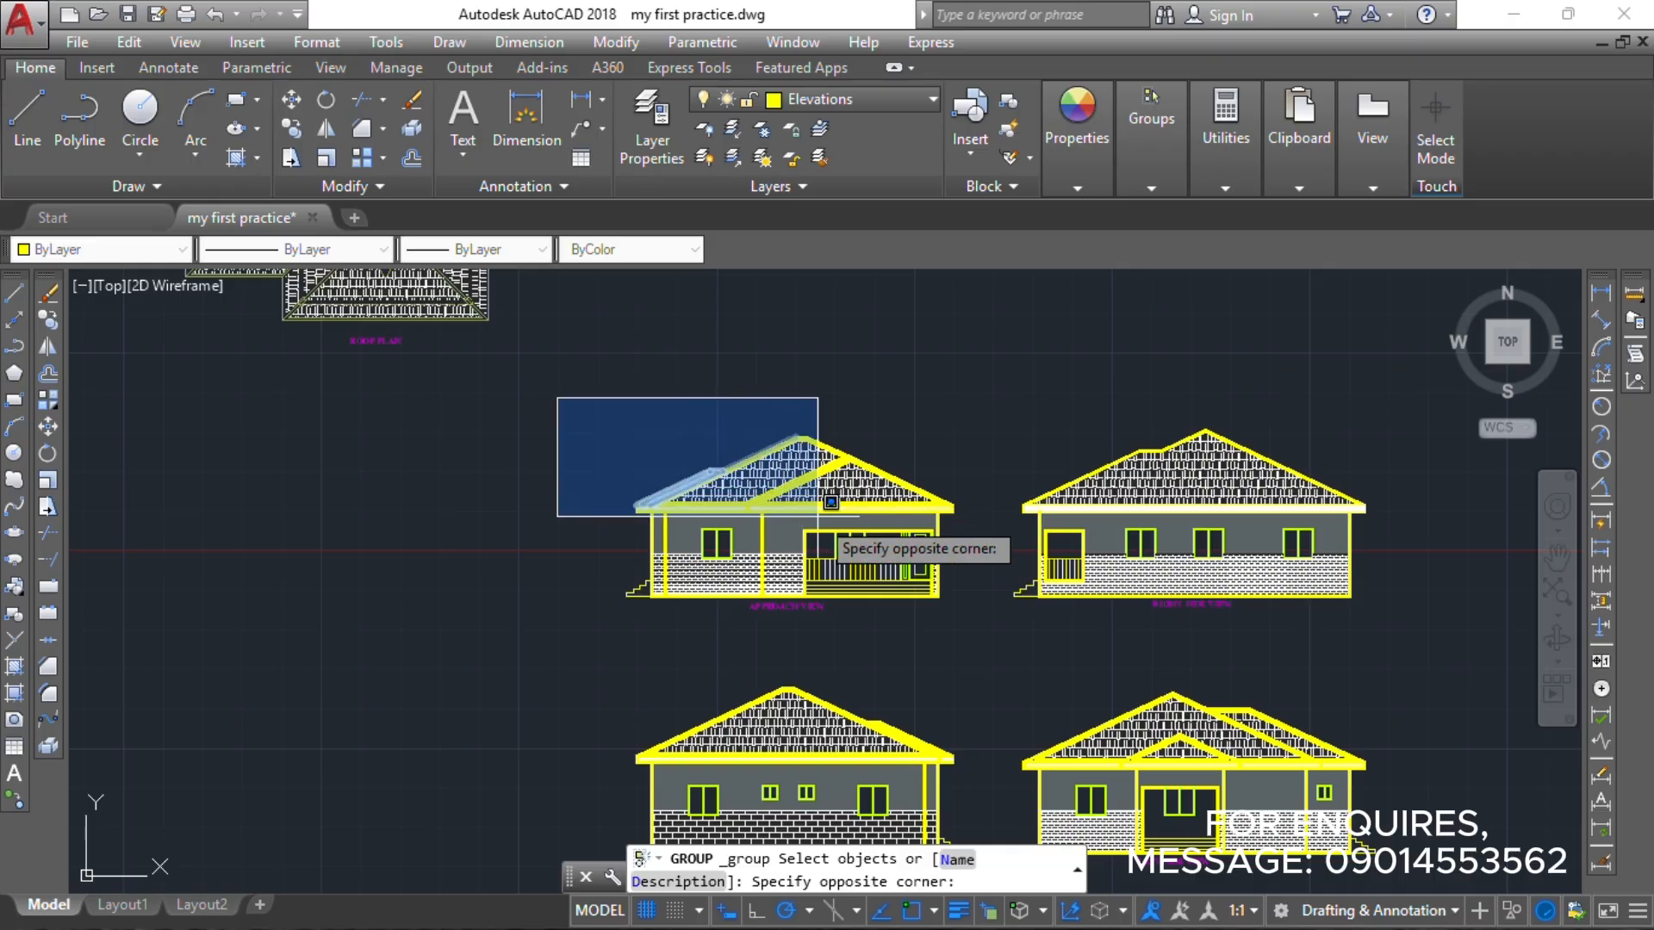
pyautogui.click(981, 623)
pyautogui.press('Return')
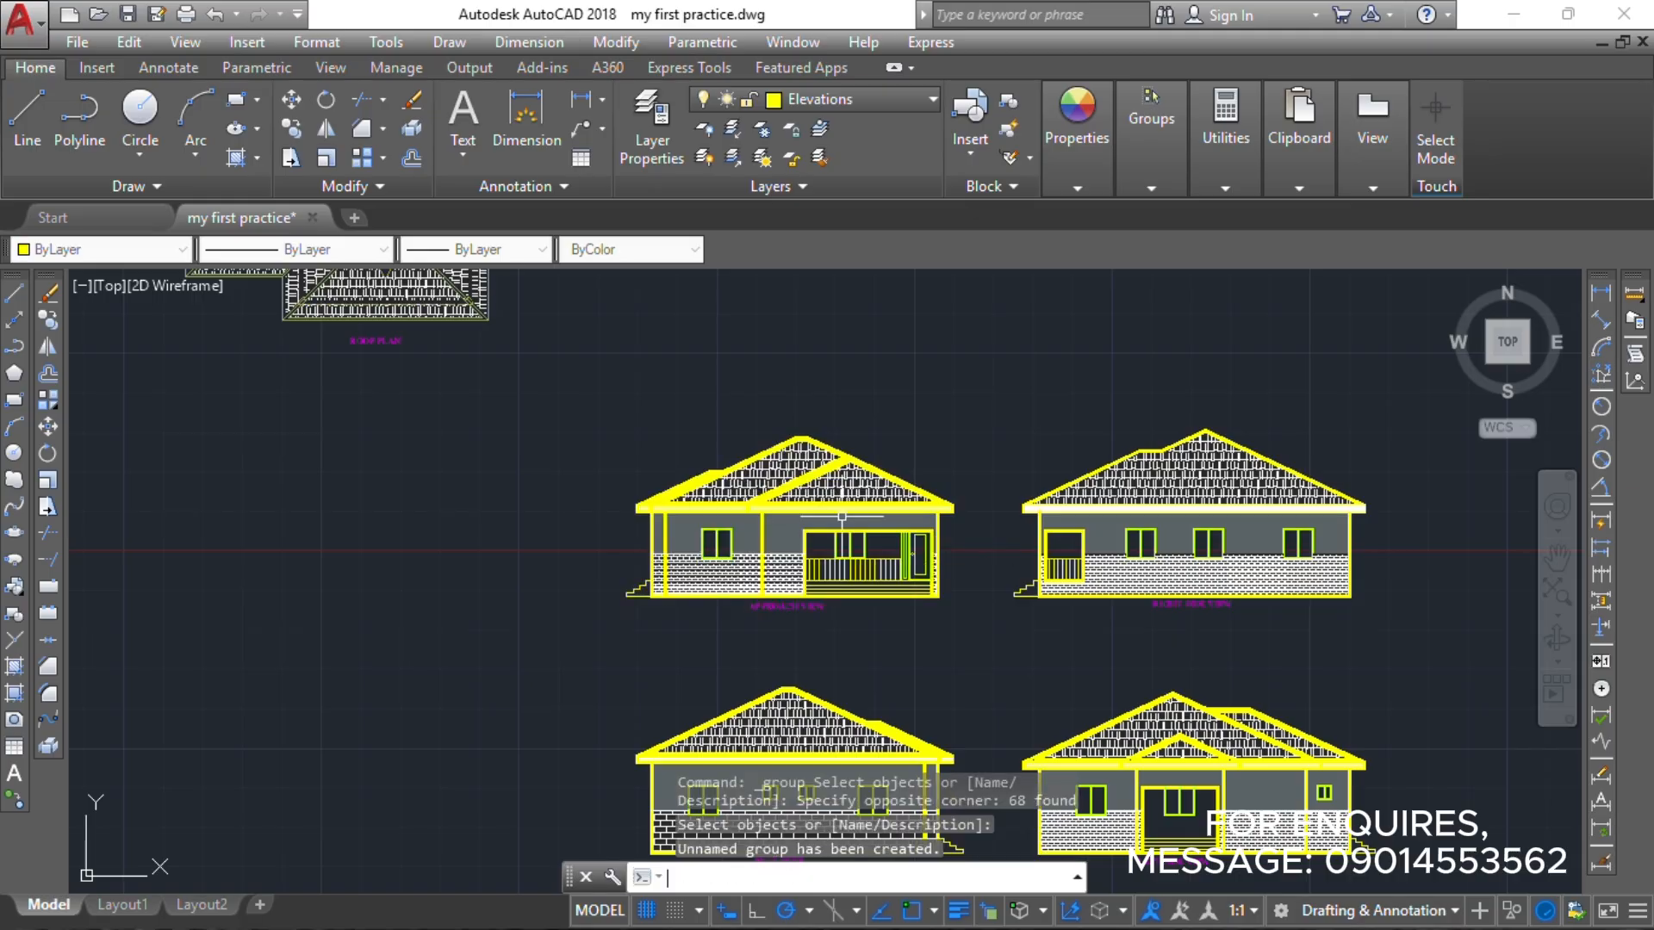
# Group all objects of the right side view, including its entrance steps and title.
pyautogui.press('Return')
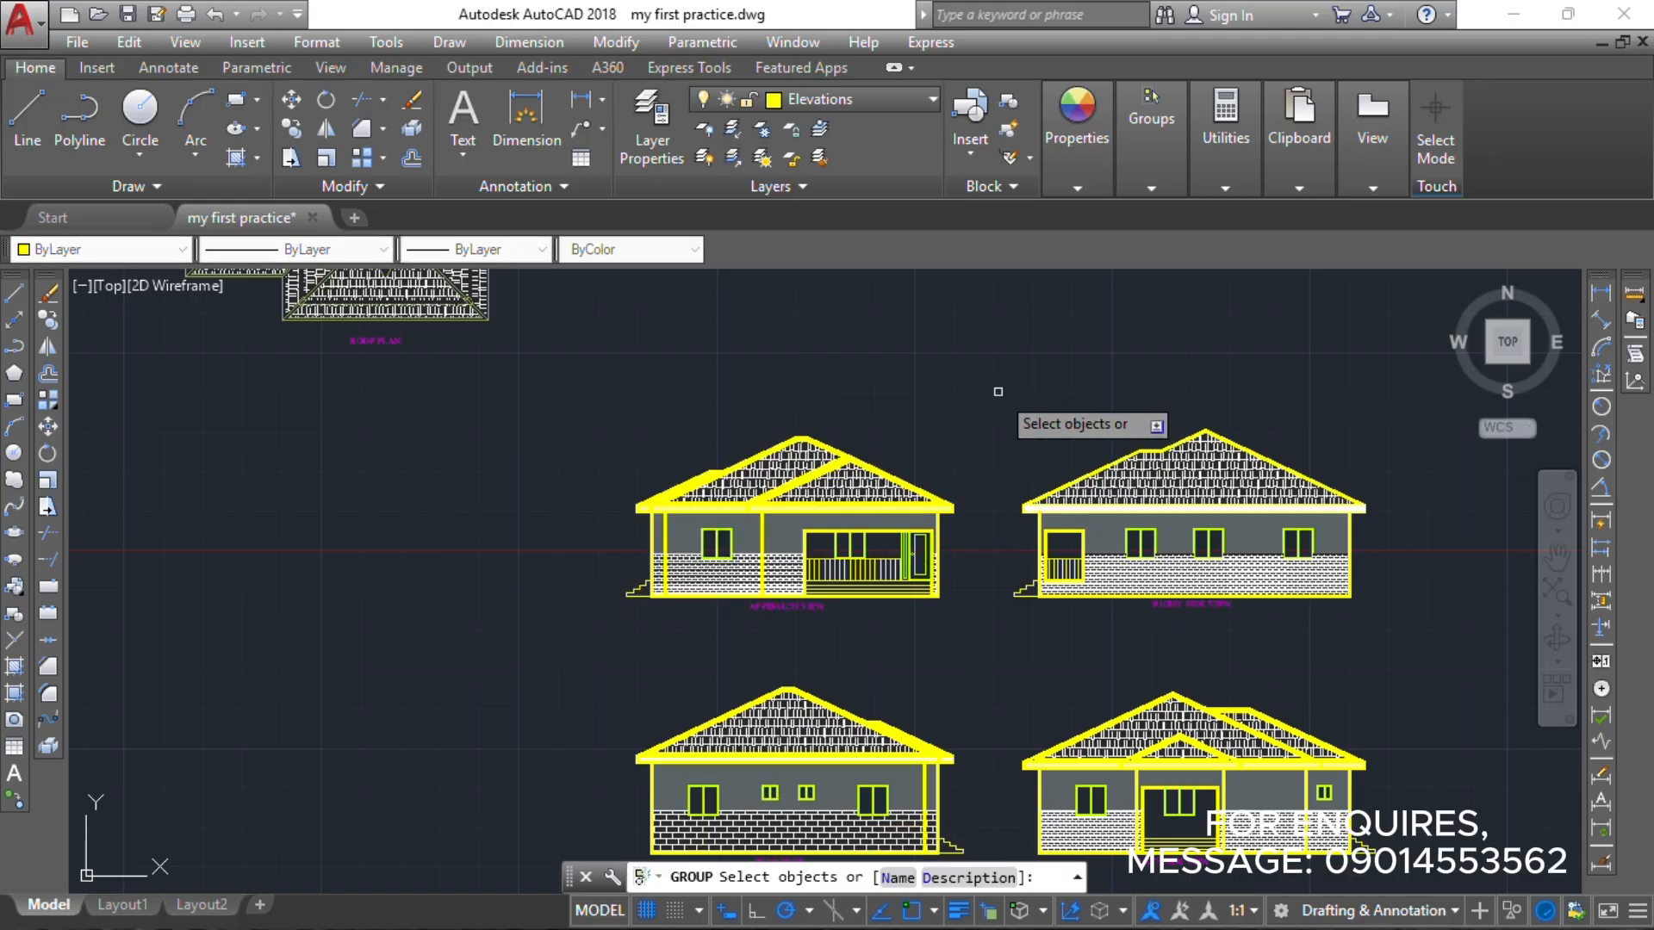
pyautogui.click(998, 393)
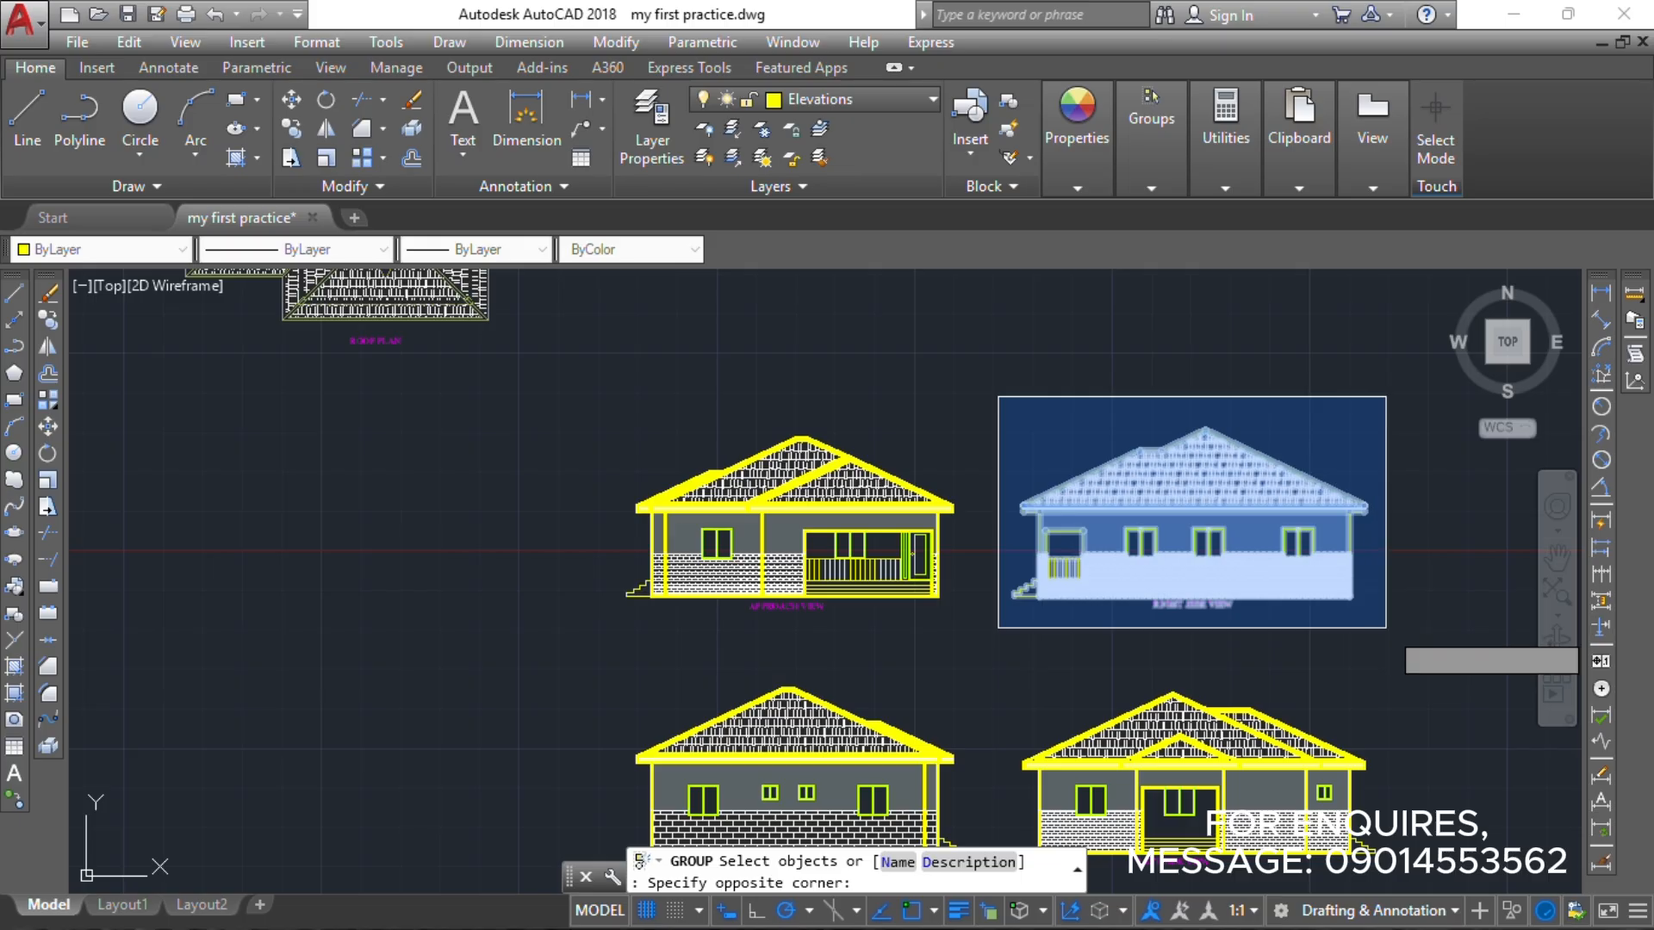
pyautogui.click(1378, 627)
pyautogui.press('Return')
# Group all objects of the rear view, including its entrance steps and title.
pyautogui.moveTo(1098, 652); pyautogui.dragTo(956, 406, button='middle')
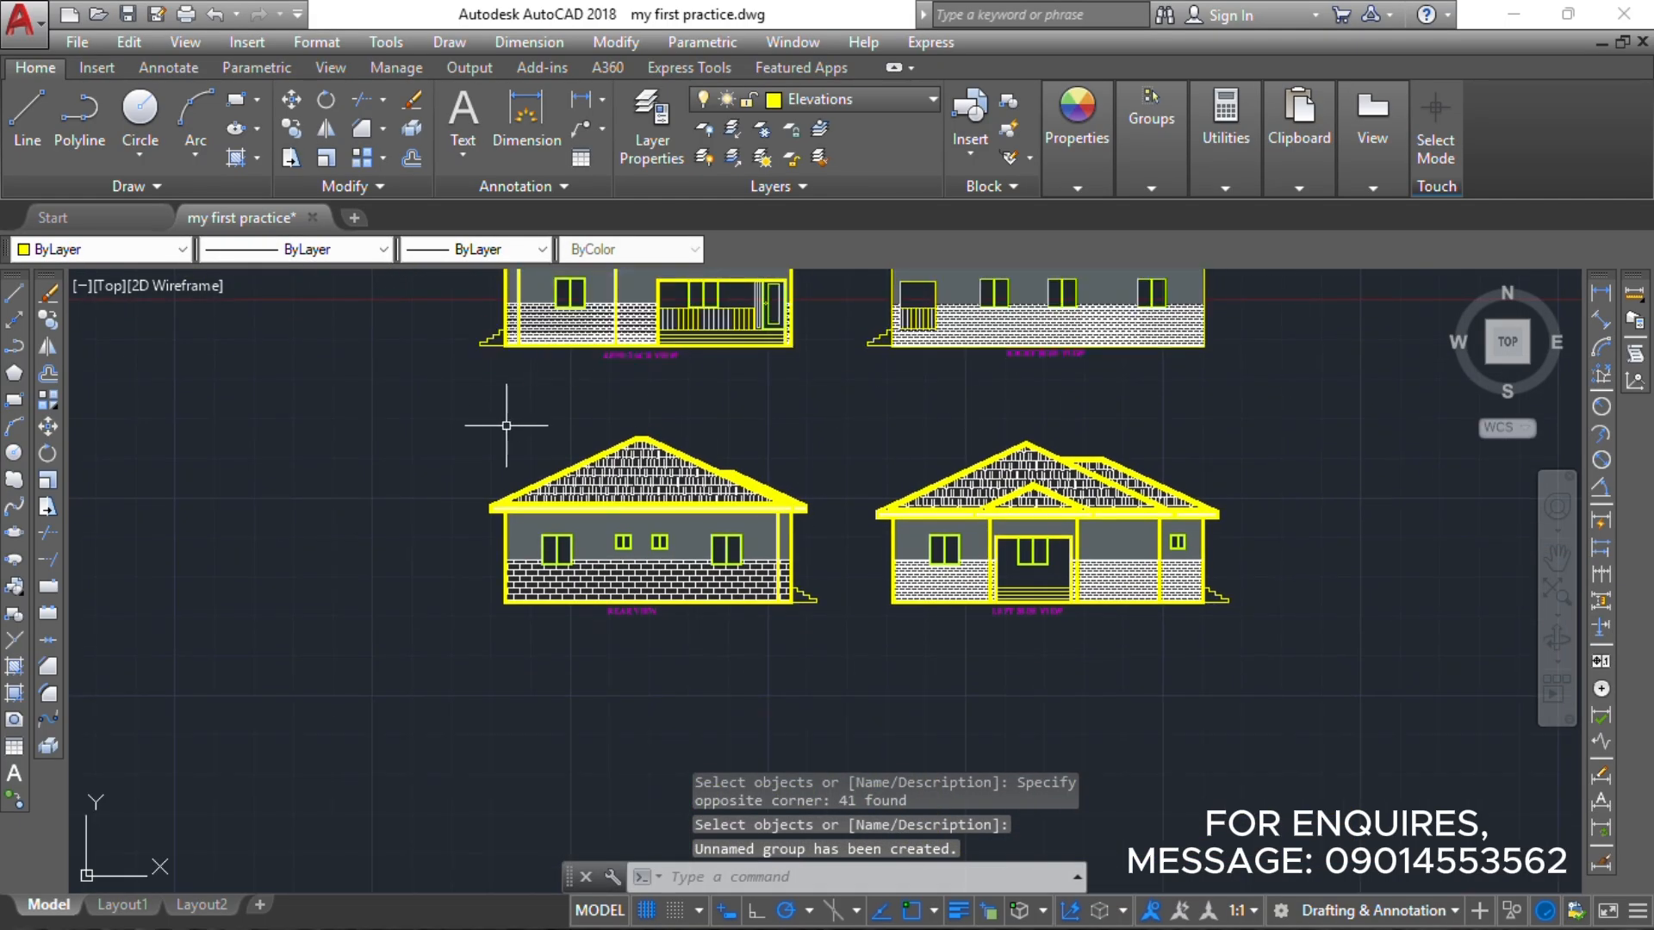
pyautogui.press('Return')
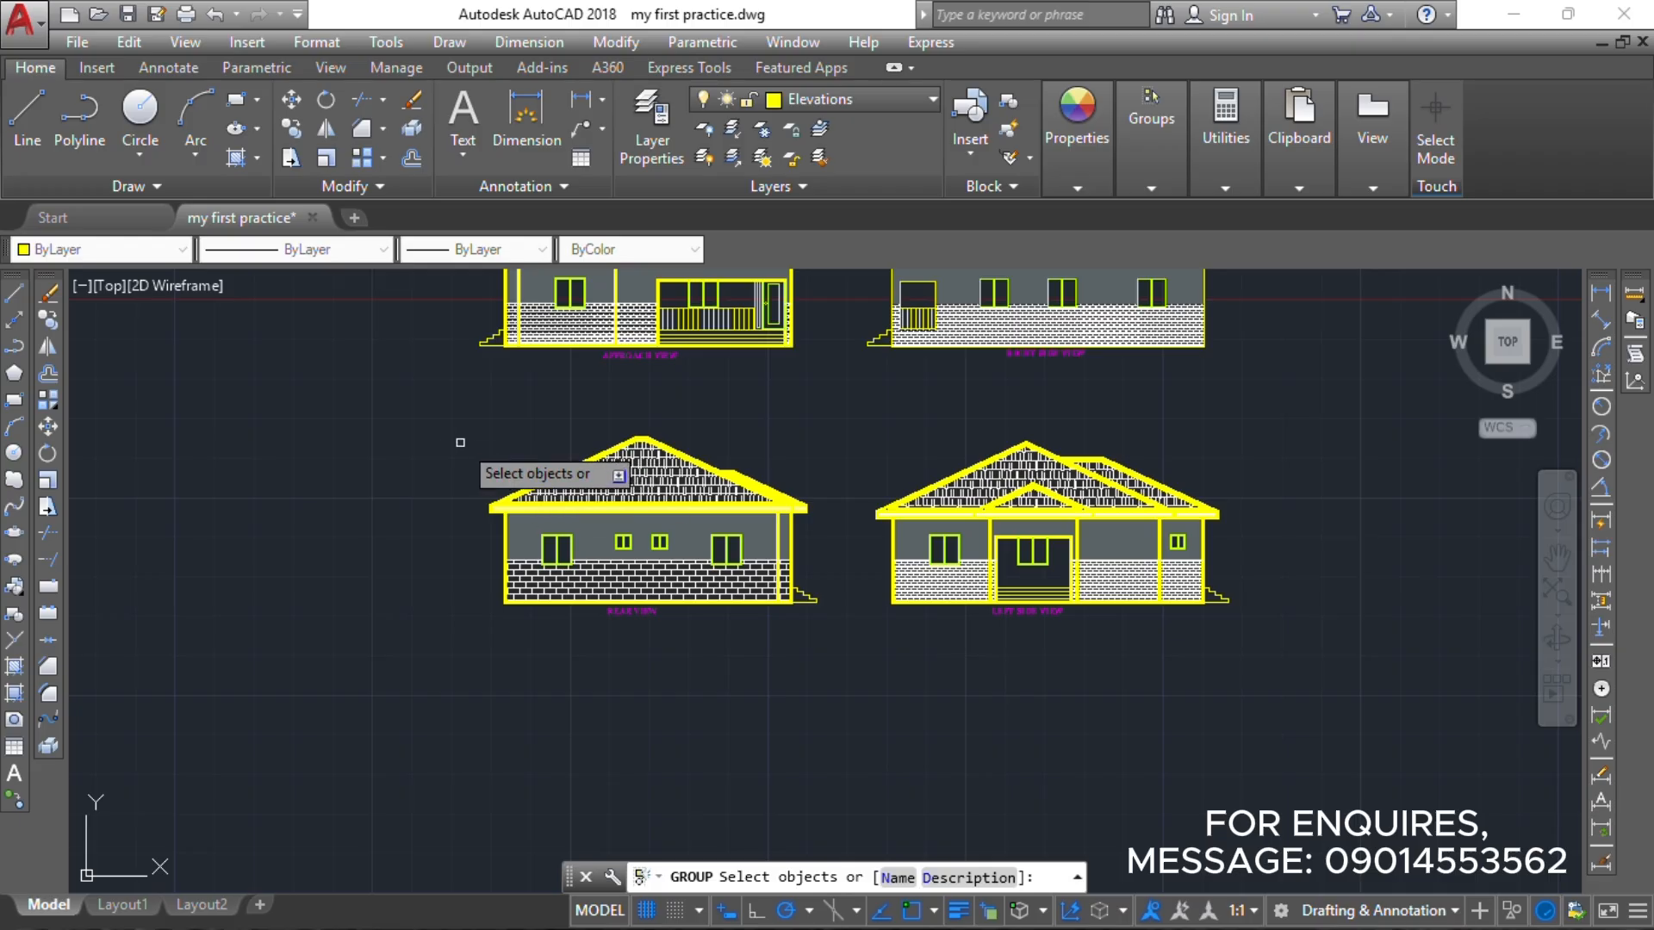
pyautogui.click(452, 418)
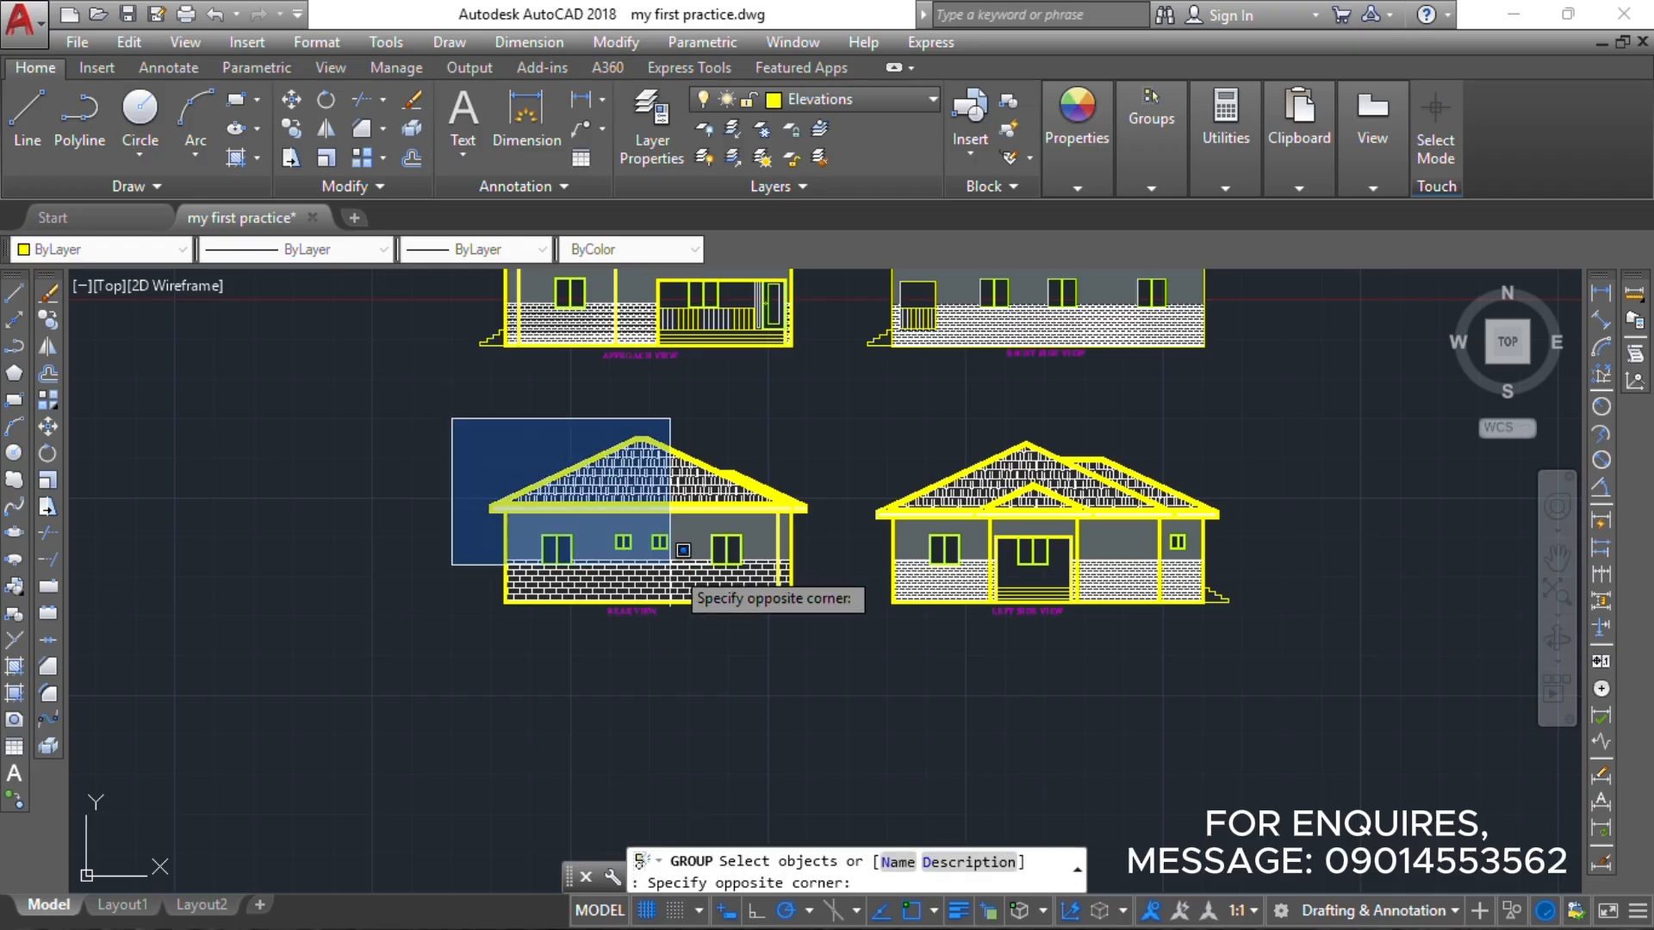
pyautogui.click(833, 637)
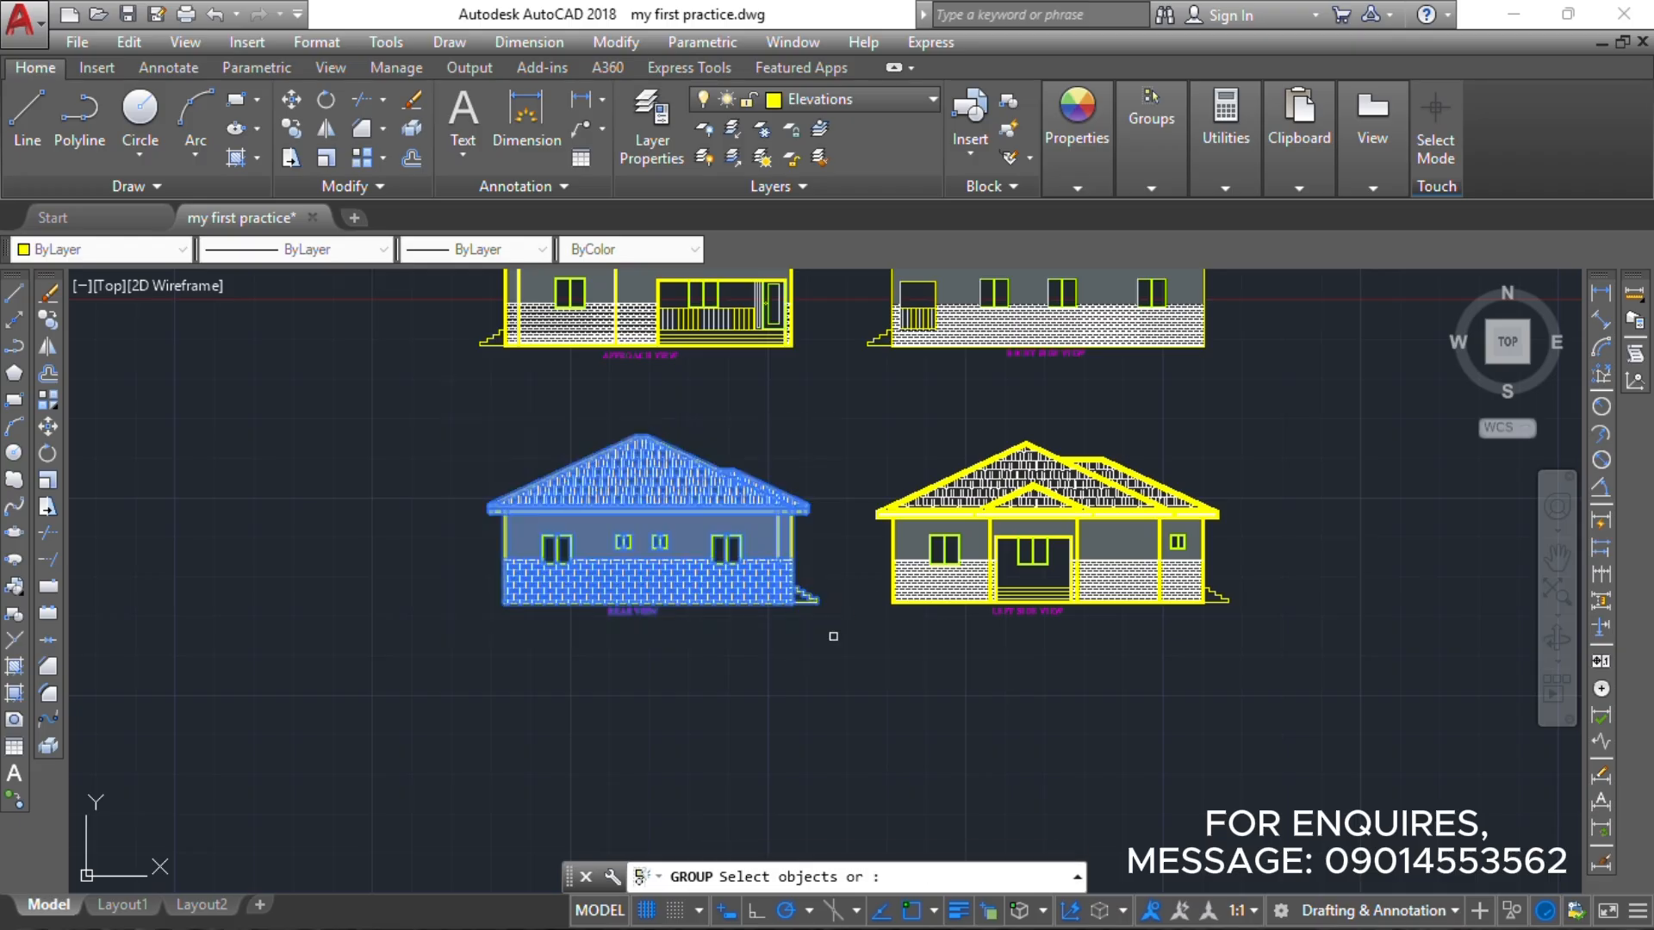
pyautogui.press('Return')
# Group all objects of the left side view, including its entrance steps and title.
pyautogui.press('Return')
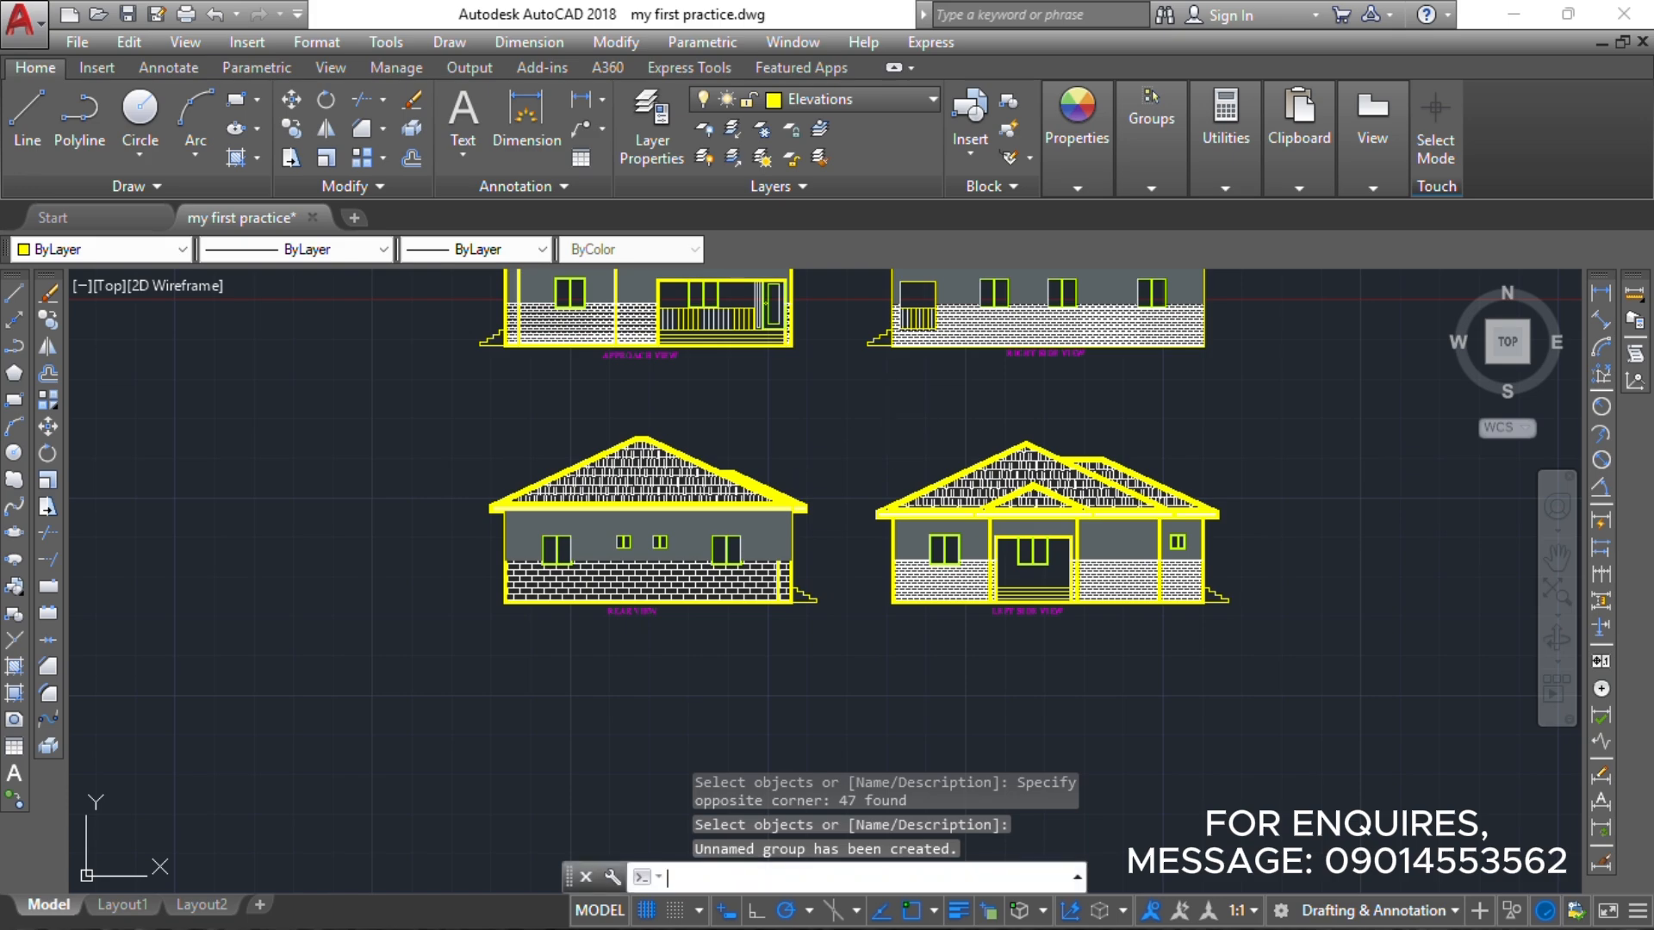
pyautogui.click(853, 414)
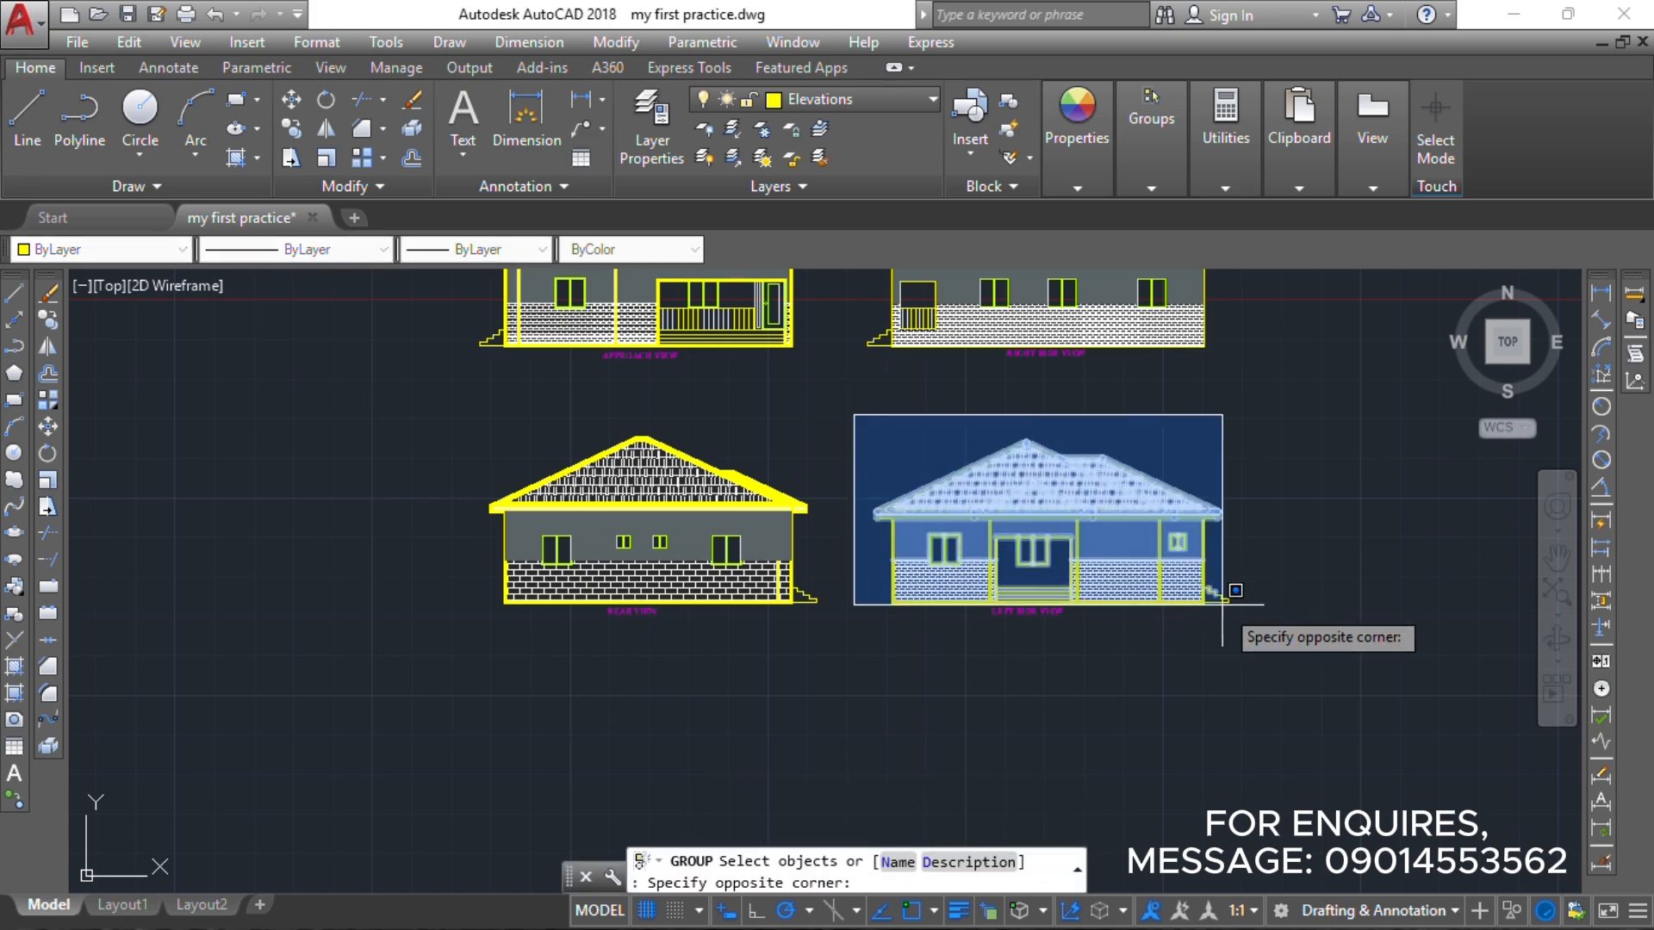
pyautogui.click(1253, 625)
pyautogui.press('Return')
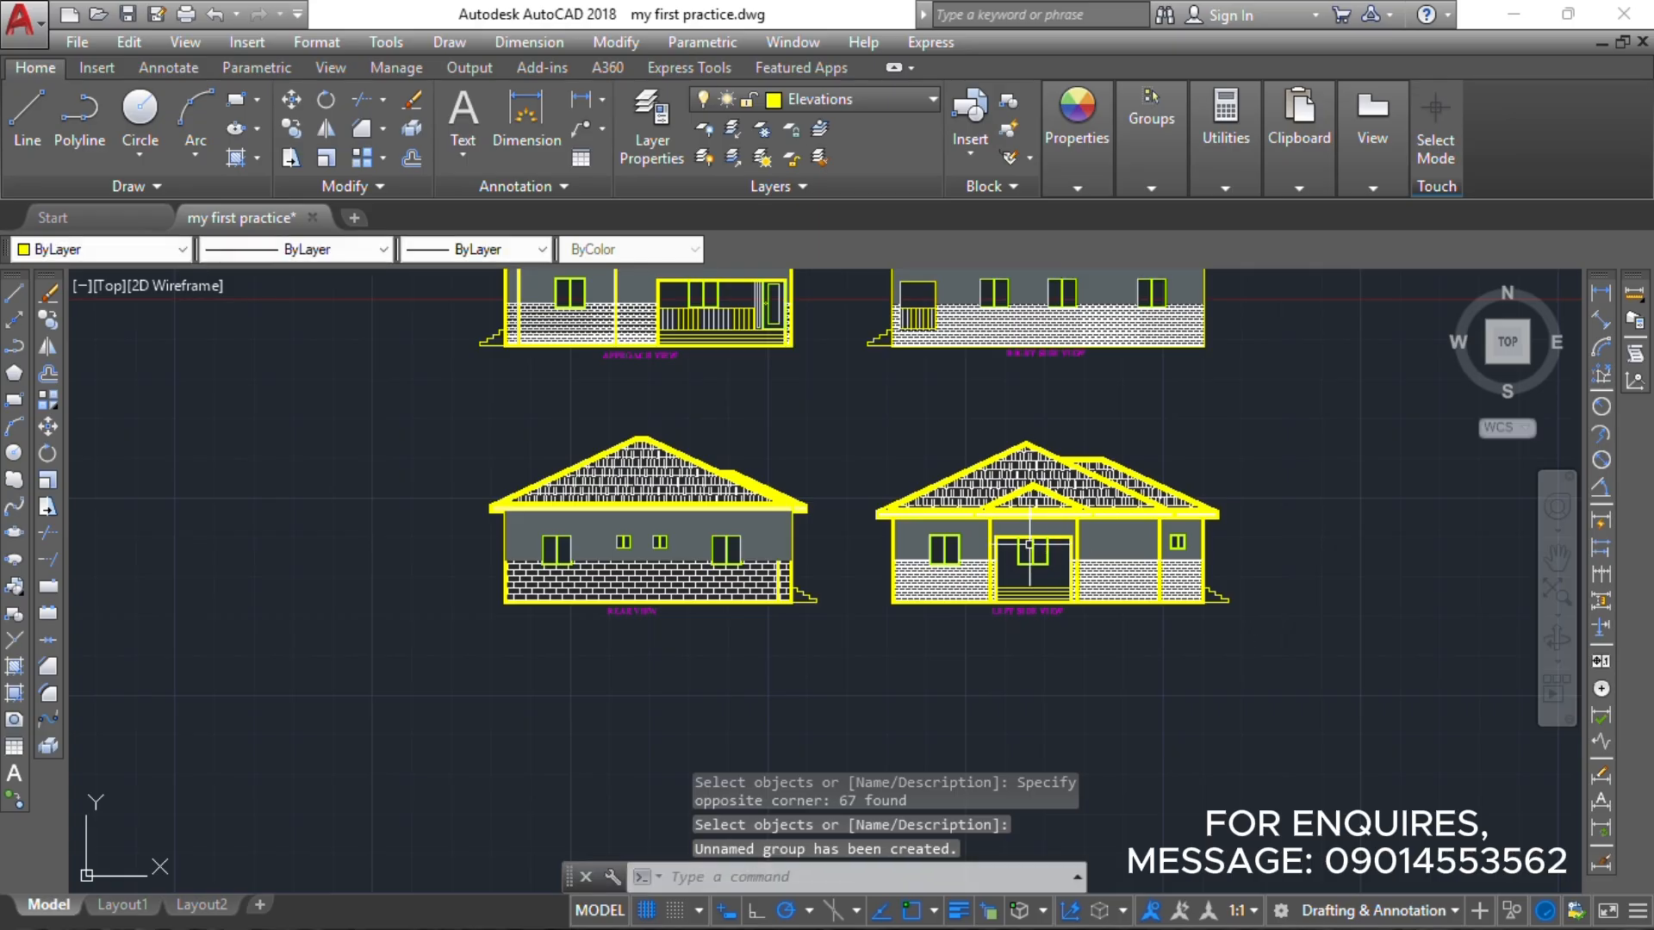
# Move the four grouped elevations together to the empty area above the furnished and unfurnished floor plans.
pyautogui.scroll(-4, 831, 676)
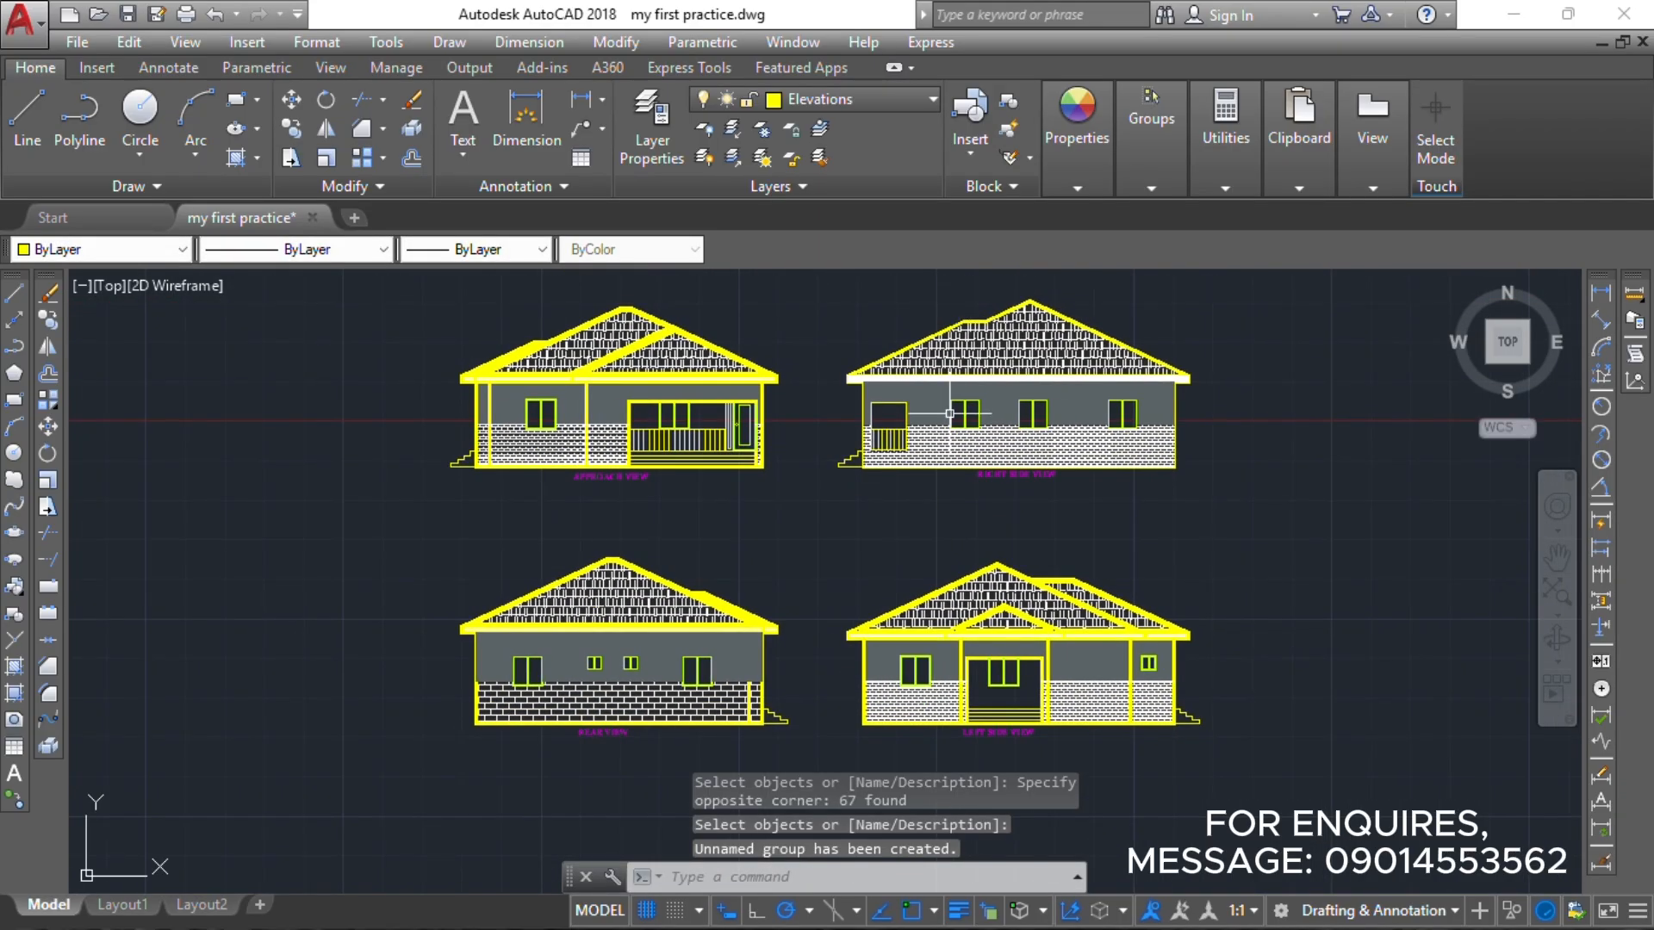
pyautogui.moveTo(955, 403); pyautogui.dragTo(721, 601, button='middle')
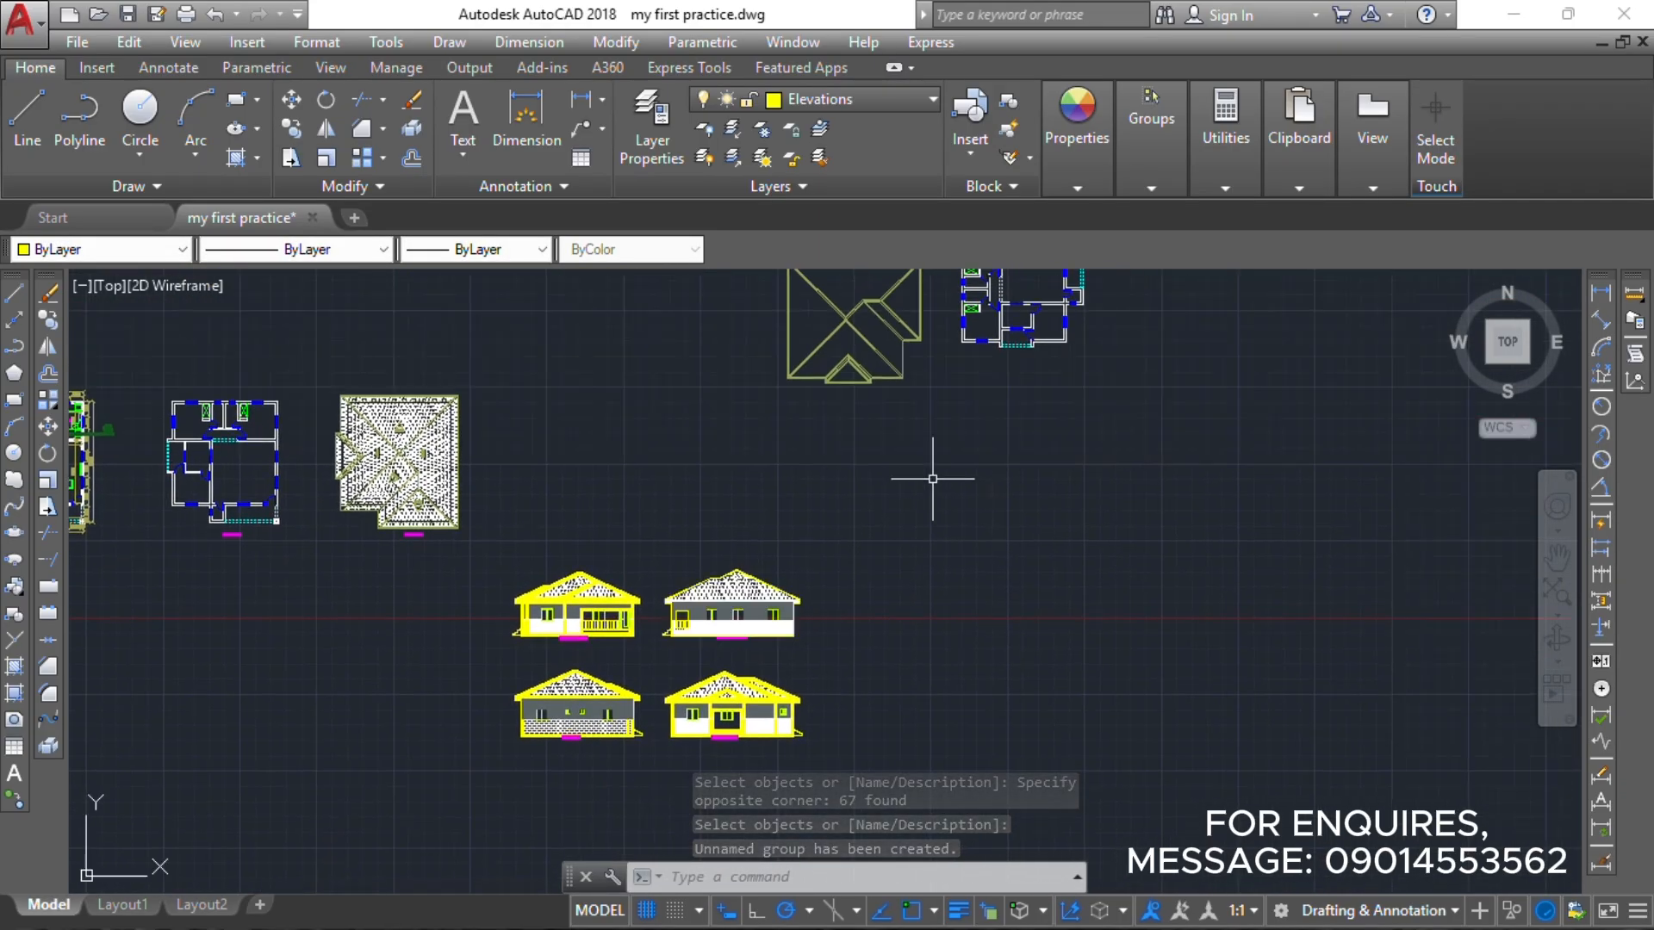
pyautogui.scroll(-2, 932, 477)
pyautogui.moveTo(923, 470)
pyautogui.mouseDown(button='middle')
pyautogui.moveTo(896, 557)
pyautogui.moveTo(925, 497)
pyautogui.mouseUp(button='middle')
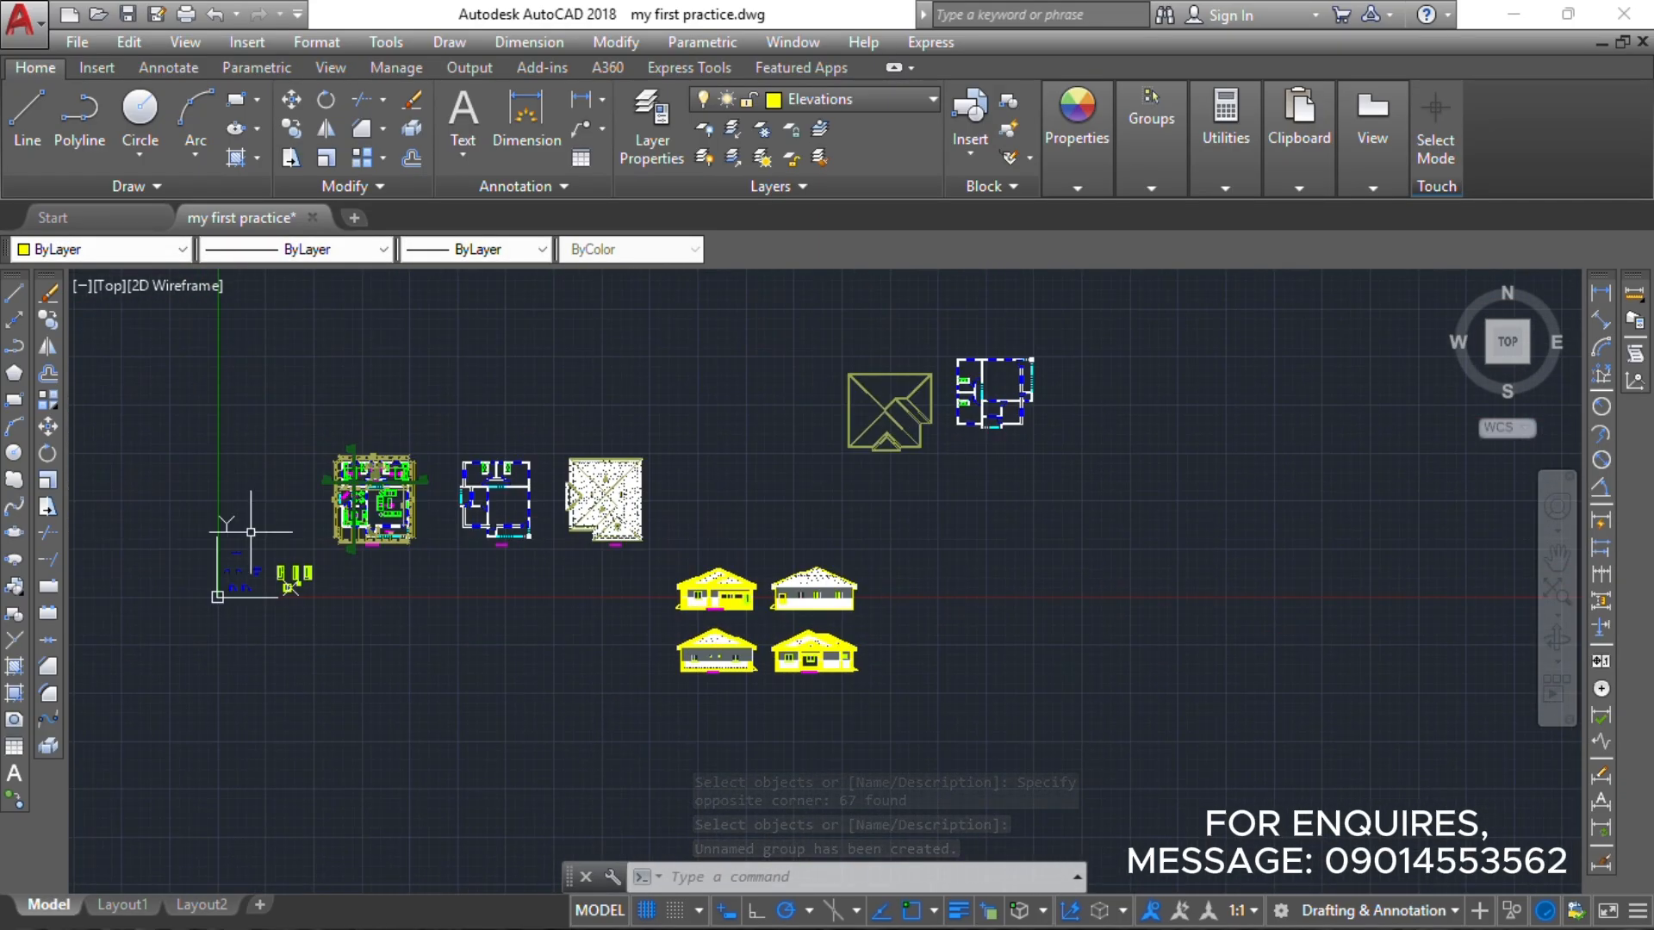
pyautogui.click(674, 552)
pyautogui.click(871, 676)
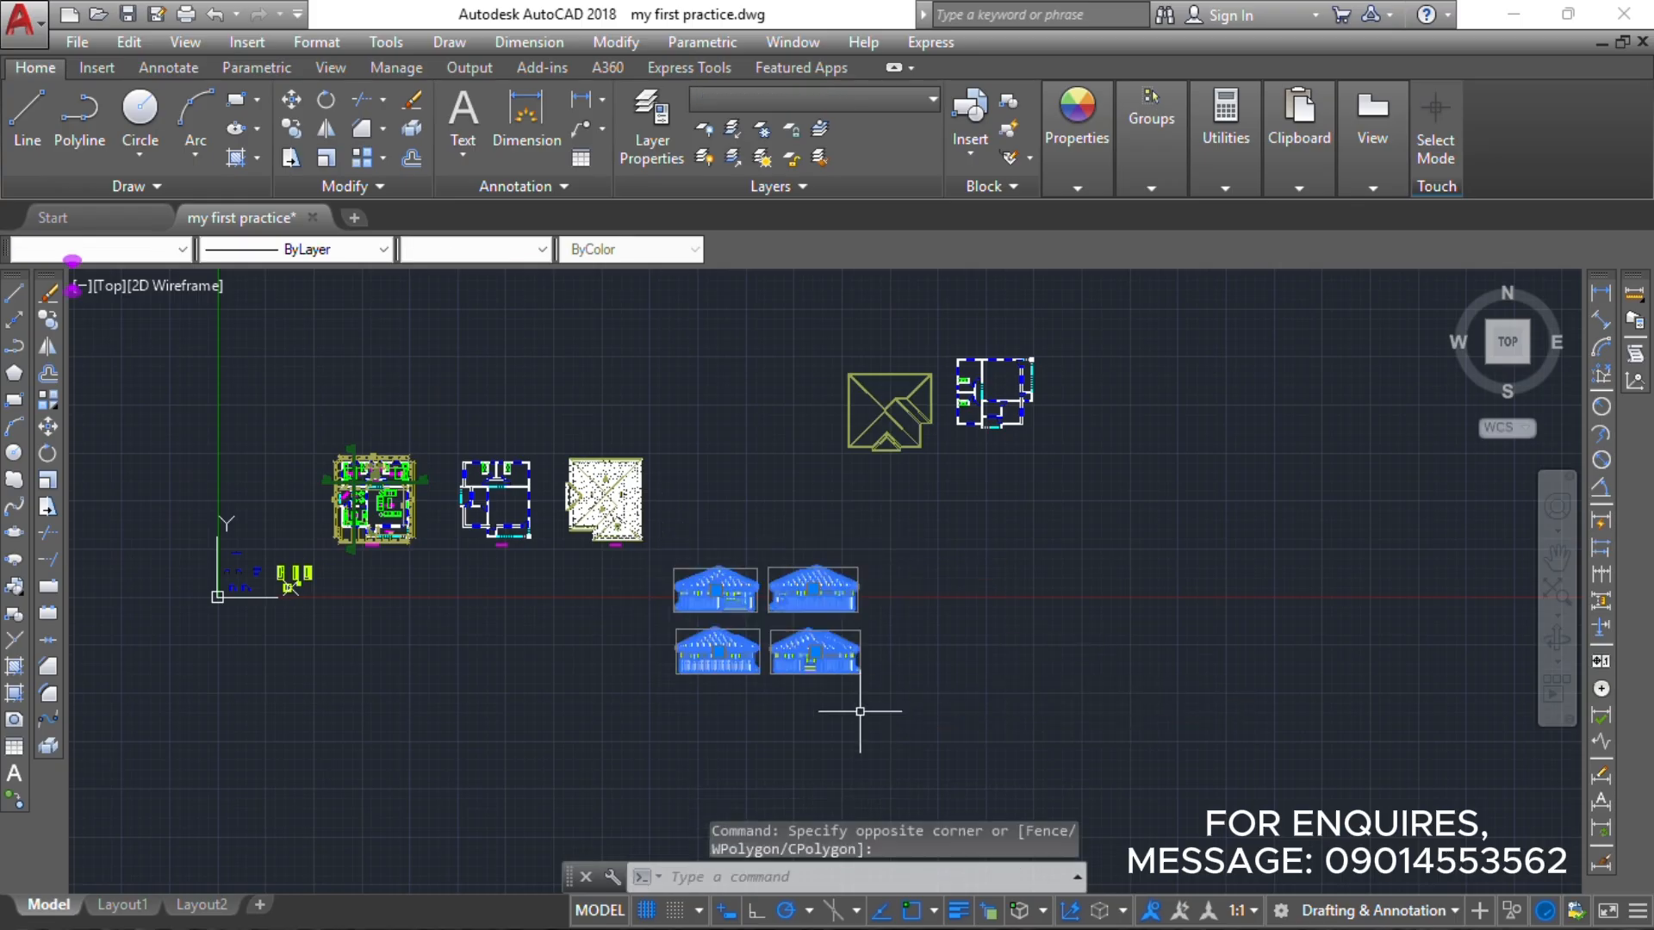
pyautogui.write('m')
pyautogui.press('Return')
pyautogui.click(857, 653)
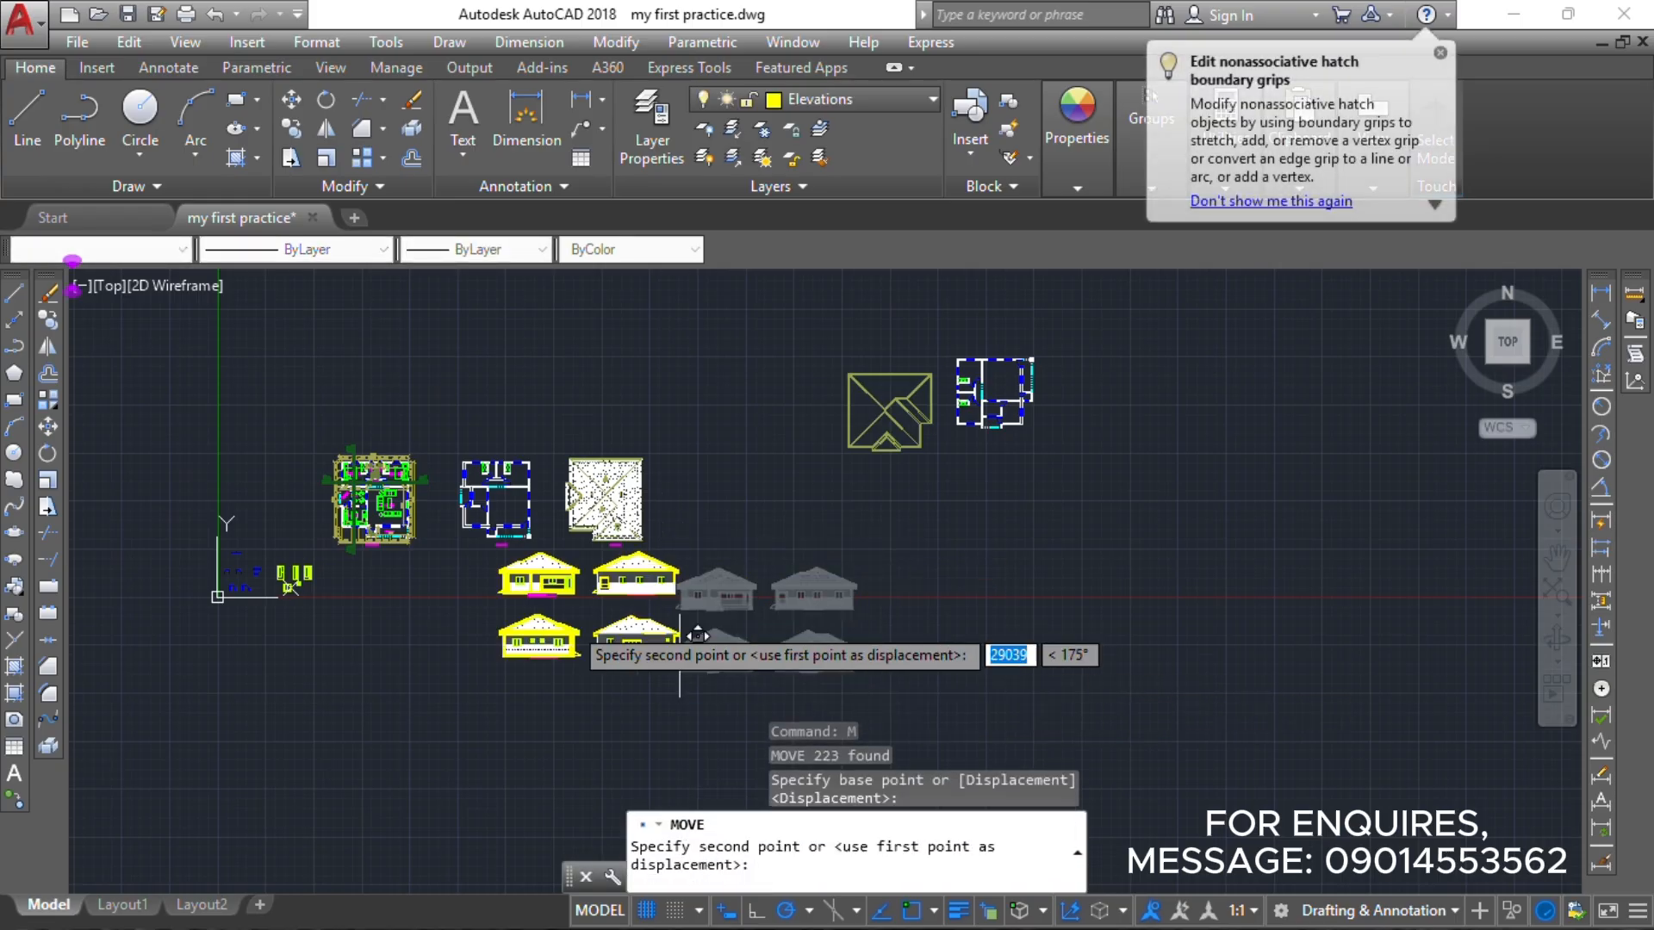
pyautogui.click(523, 399)
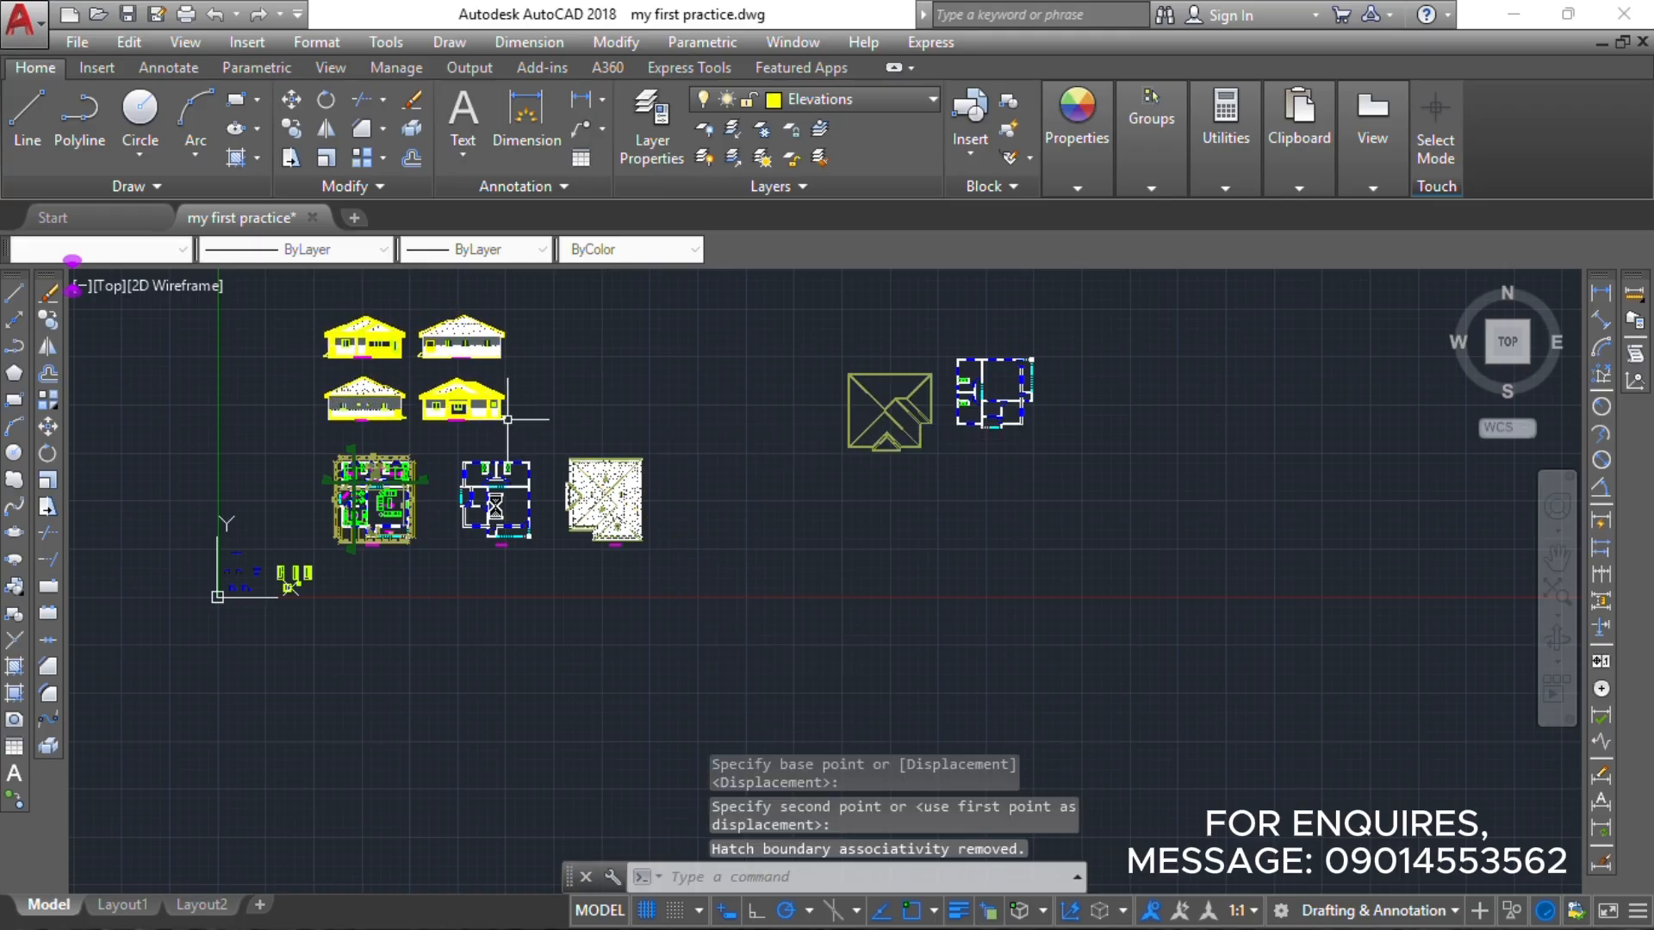
# Move the unfurnished floor plan with its title about 48,800 units horizontally to the right, past the hatched roof plan.
pyautogui.scroll(2, 449, 499)
pyautogui.scroll(2, 456, 504)
pyautogui.click(435, 366)
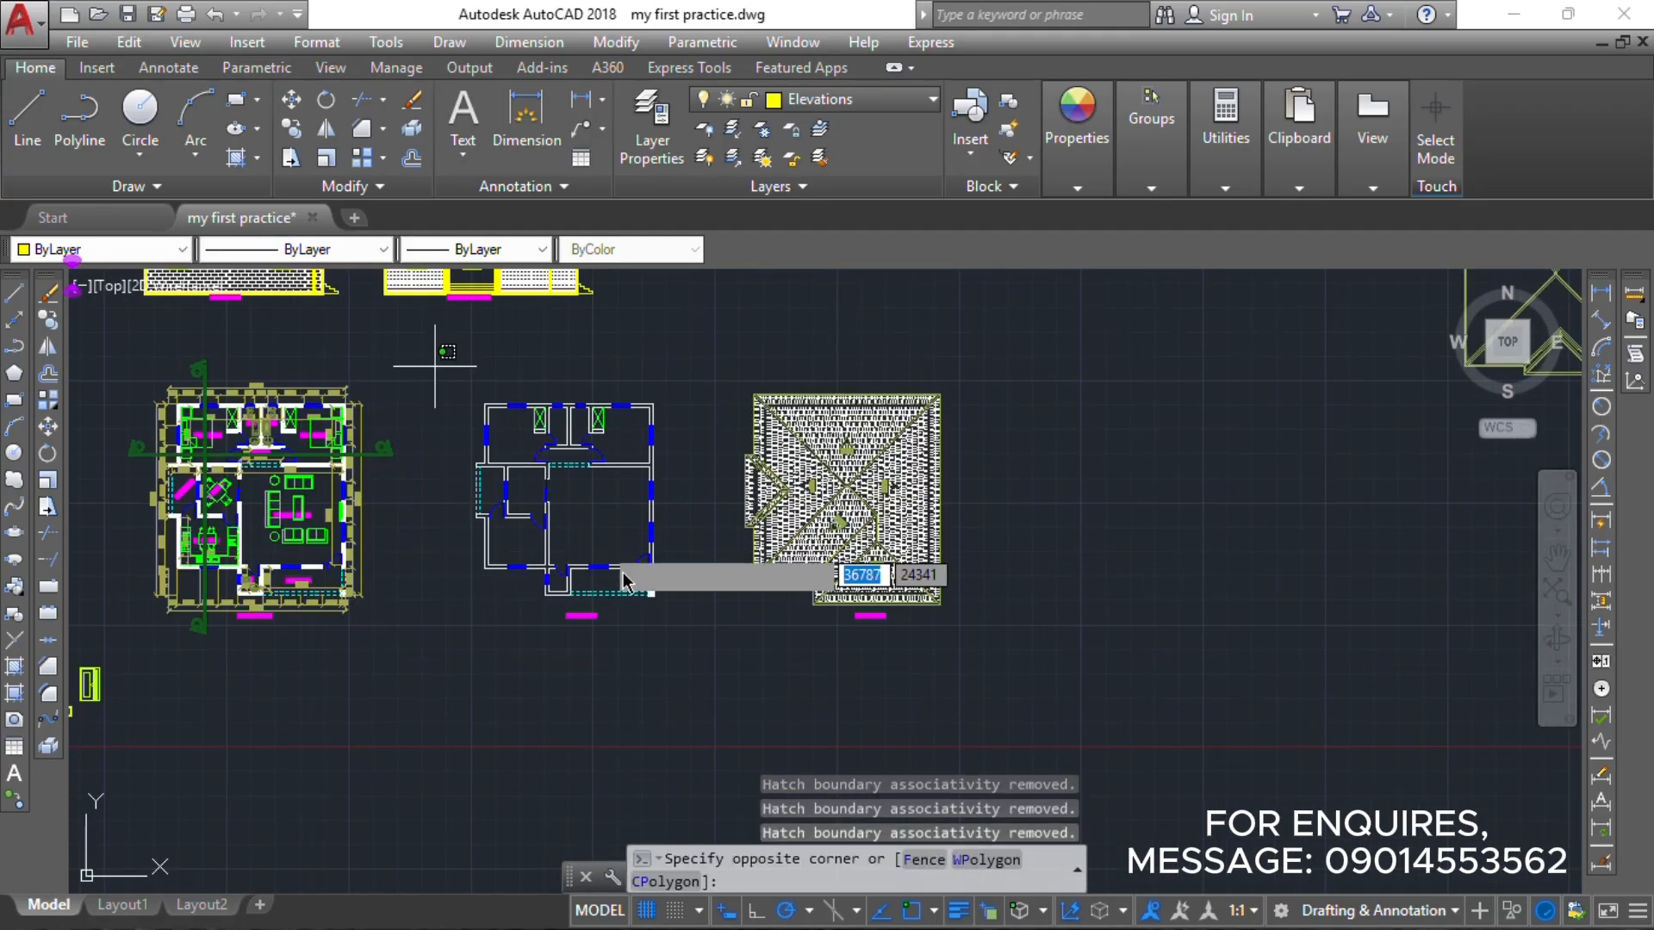
pyautogui.click(690, 659)
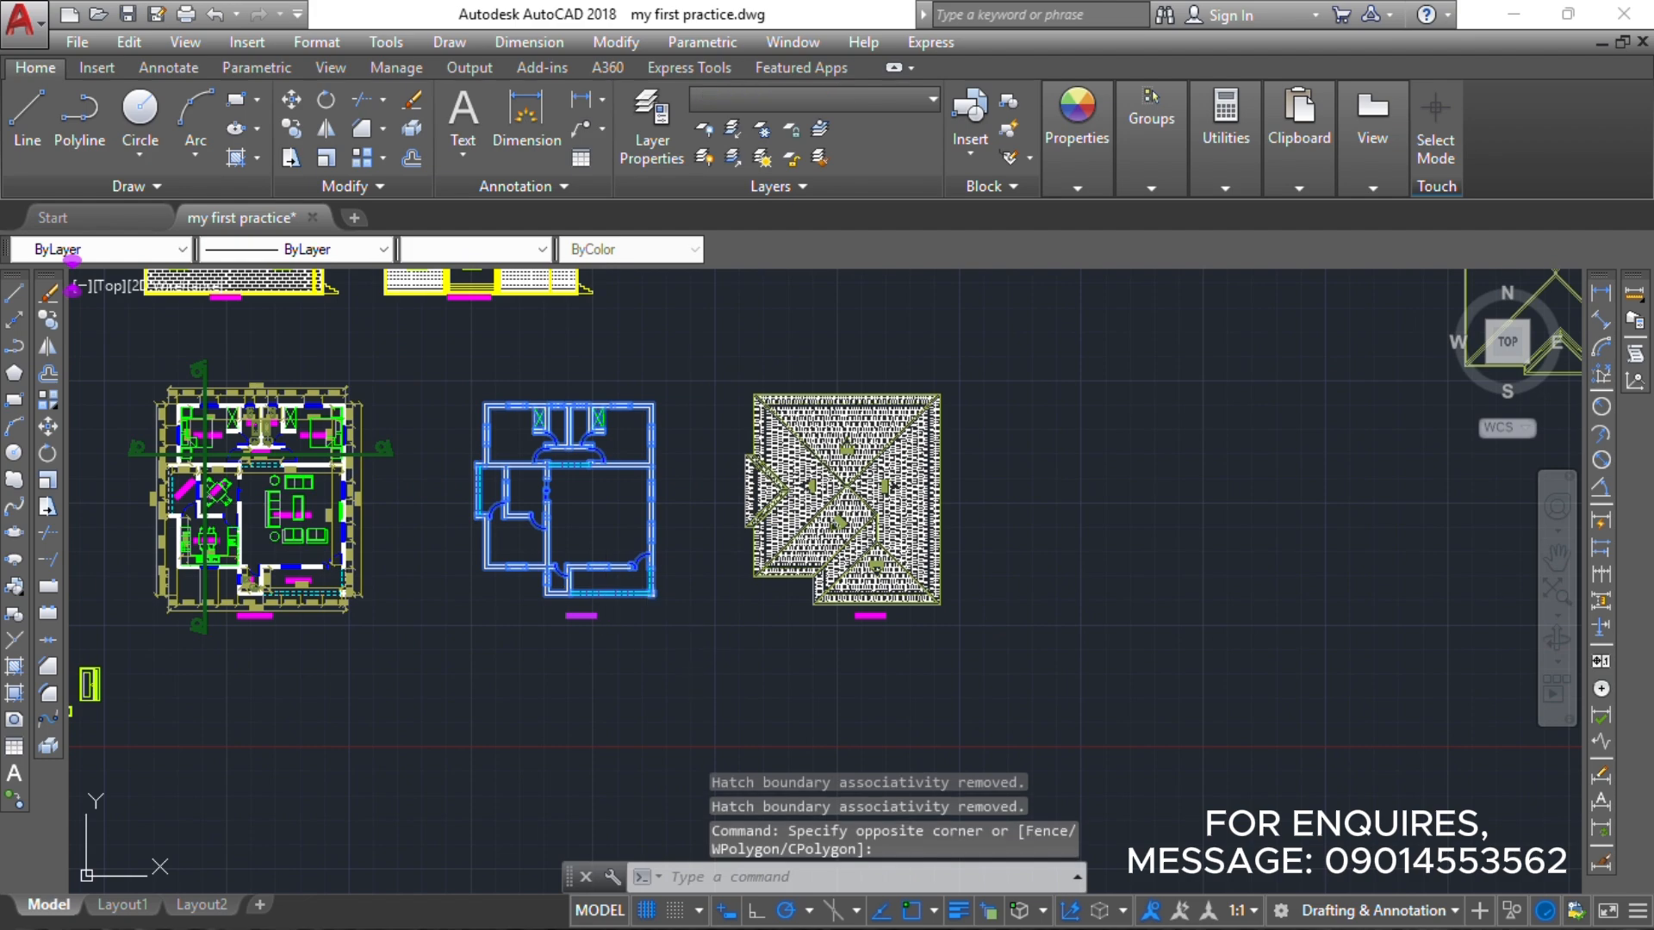
pyautogui.write('m')
pyautogui.press('Return')
pyautogui.click(592, 524)
pyautogui.scroll(-4, 608, 506)
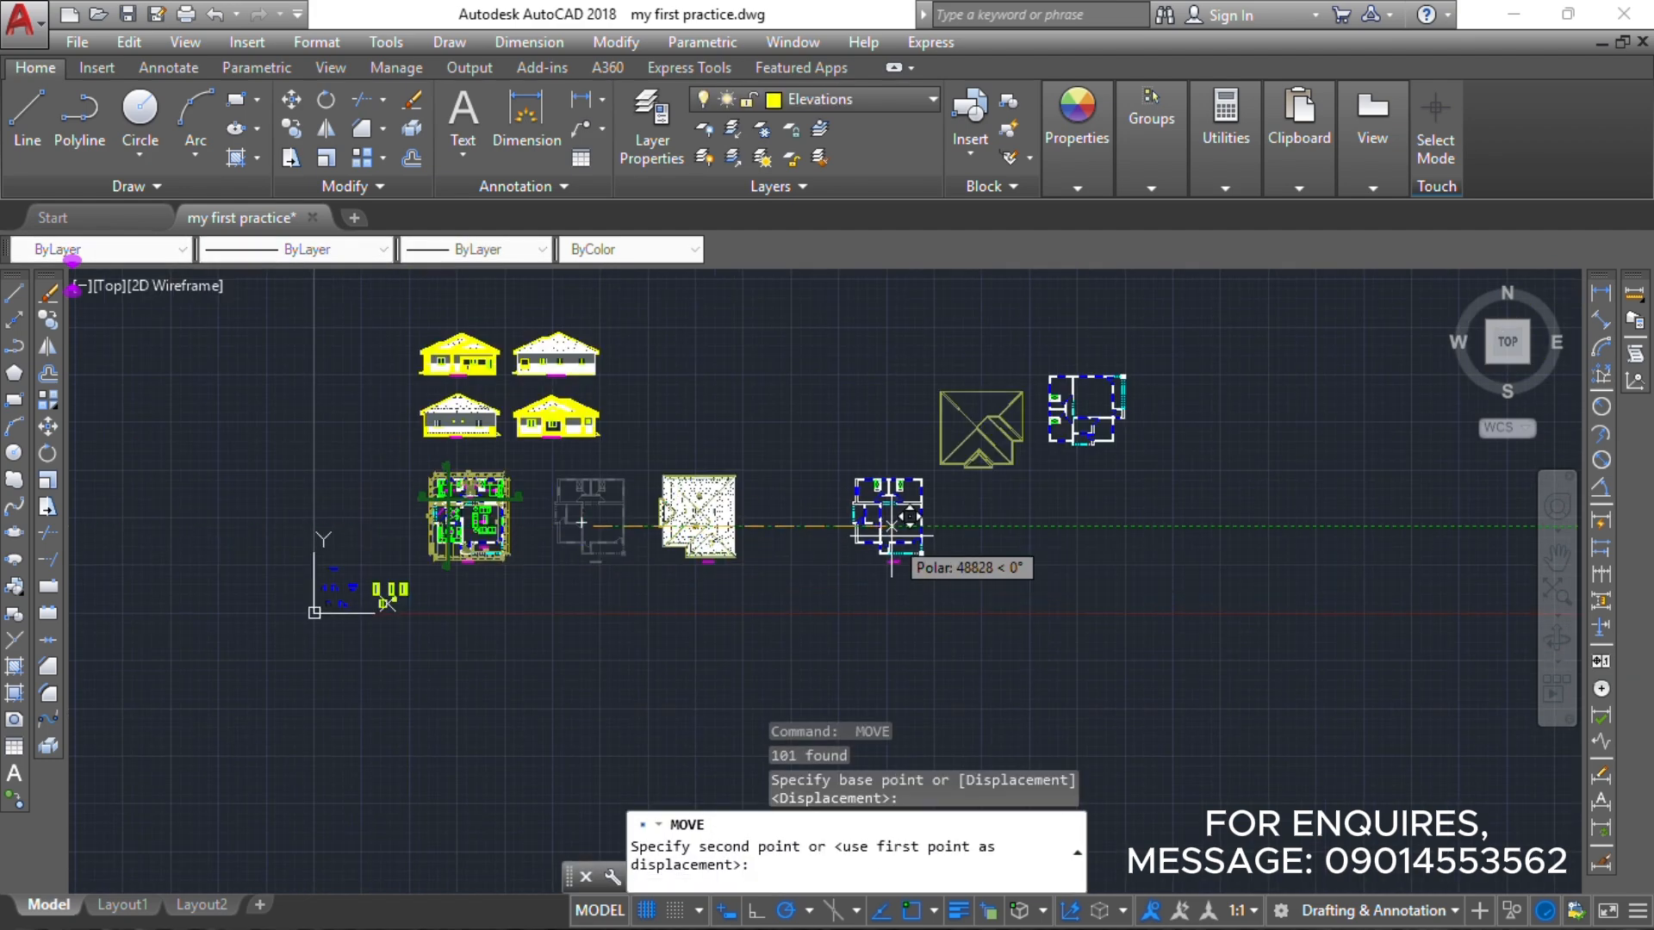
pyautogui.click(892, 536)
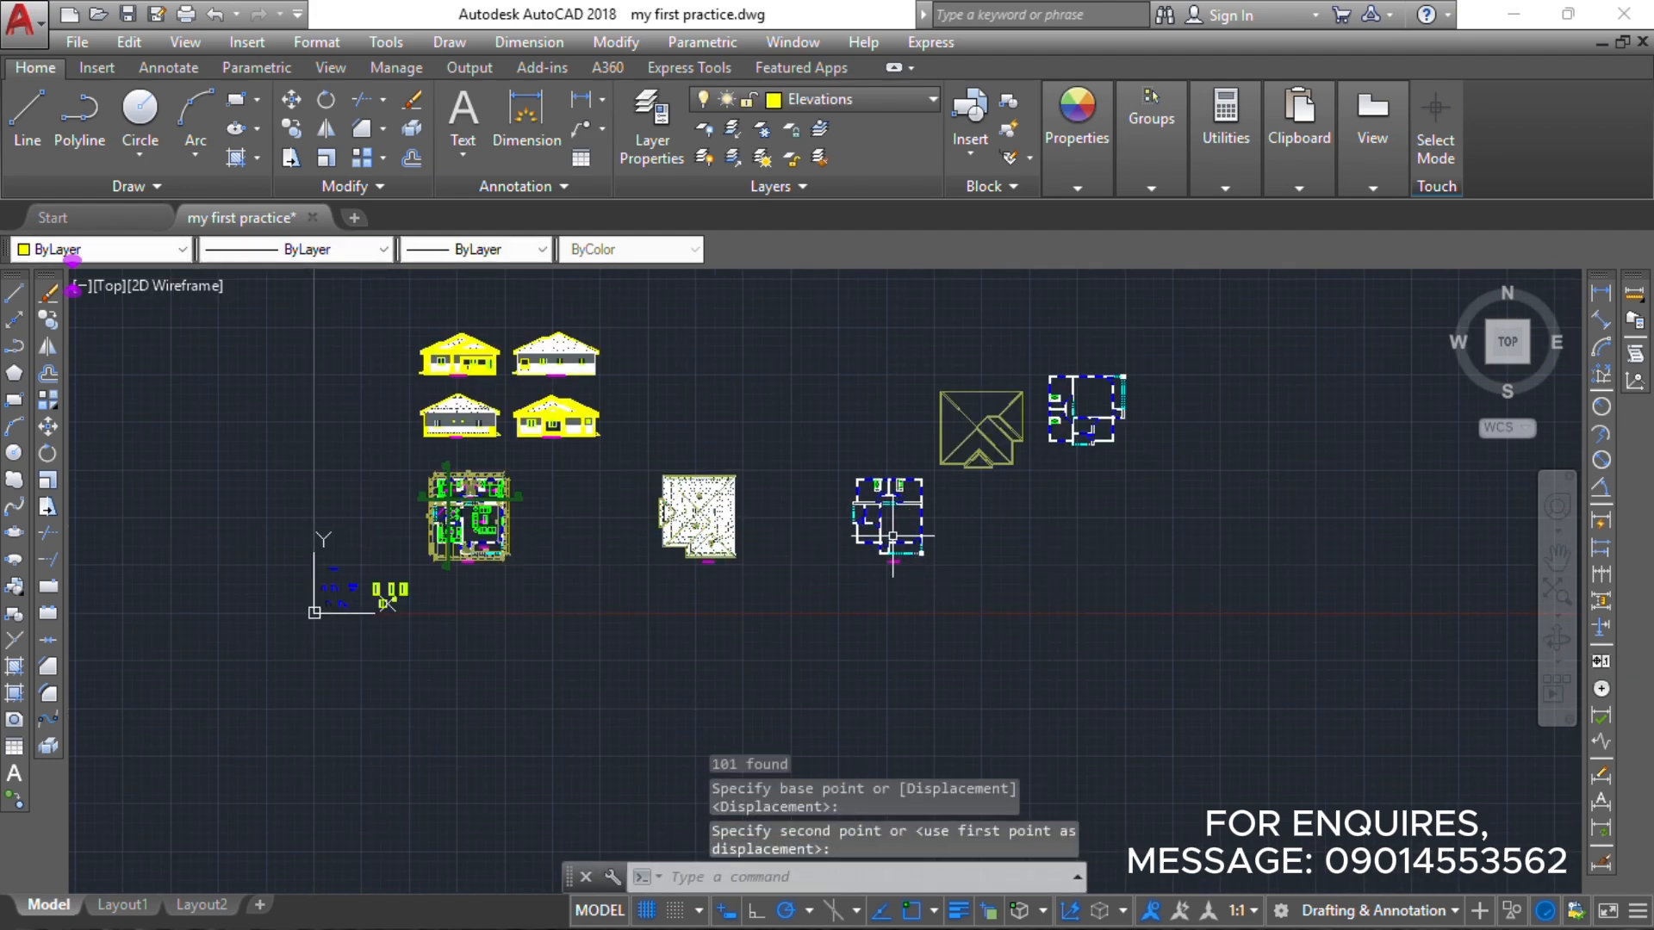
# Move the hatched roof plan with its title horizontally to the left, beside the furnished floor plan.
pyautogui.click(635, 443)
pyautogui.click(768, 609)
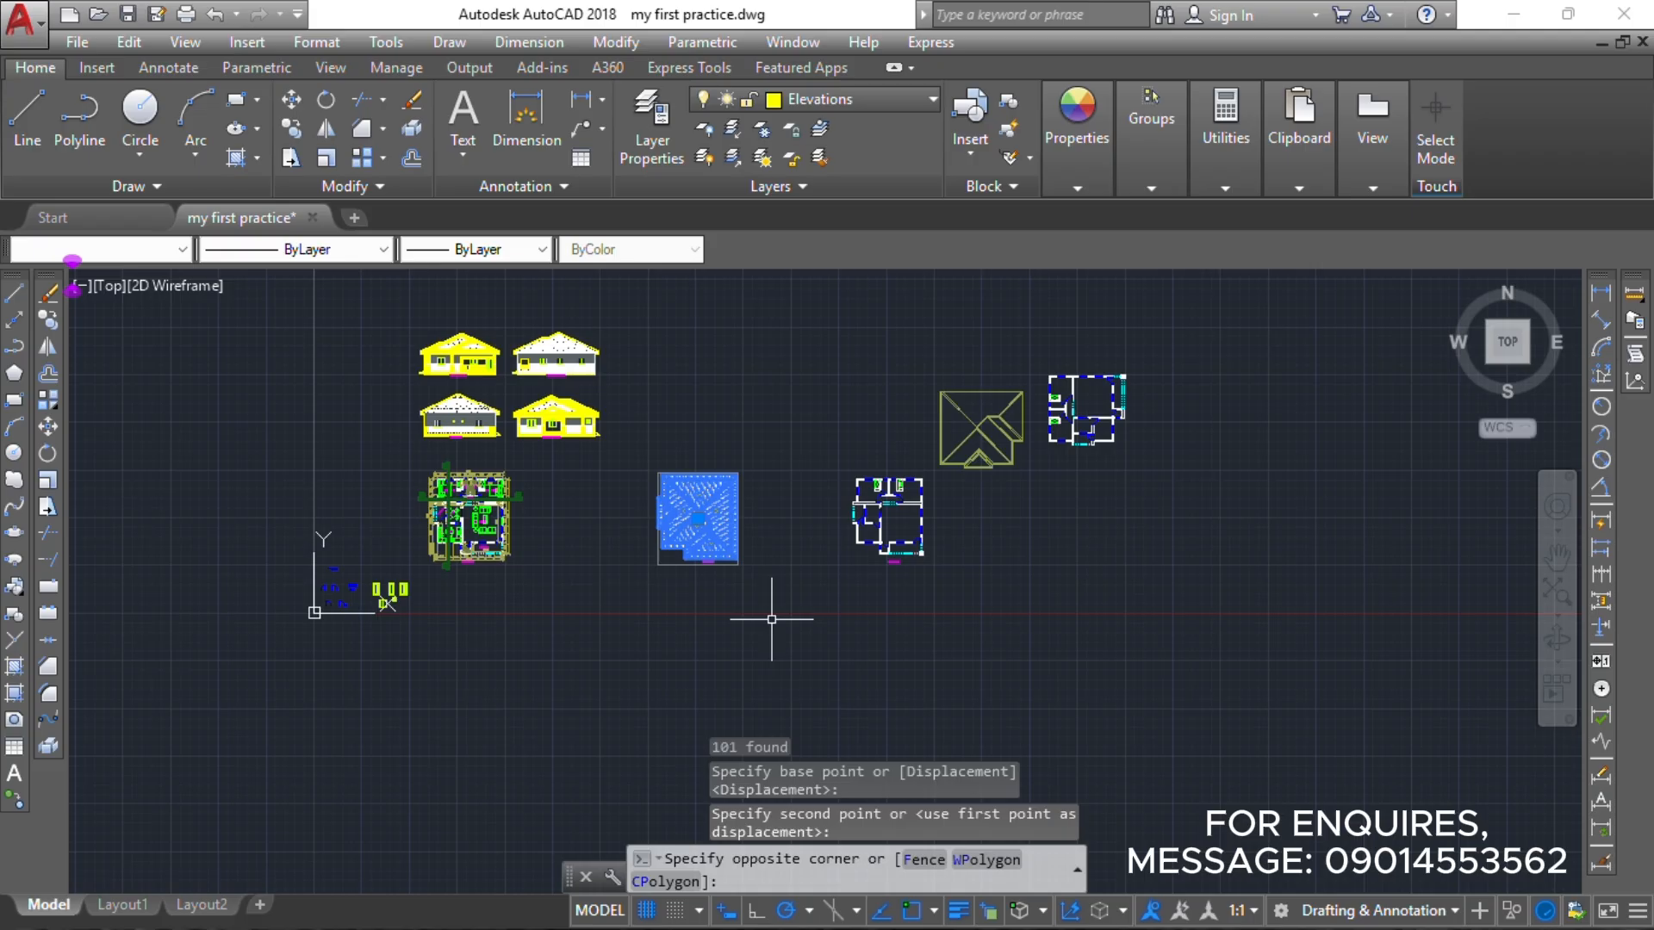
pyautogui.write('m')
pyautogui.press('Return')
pyautogui.click(705, 589)
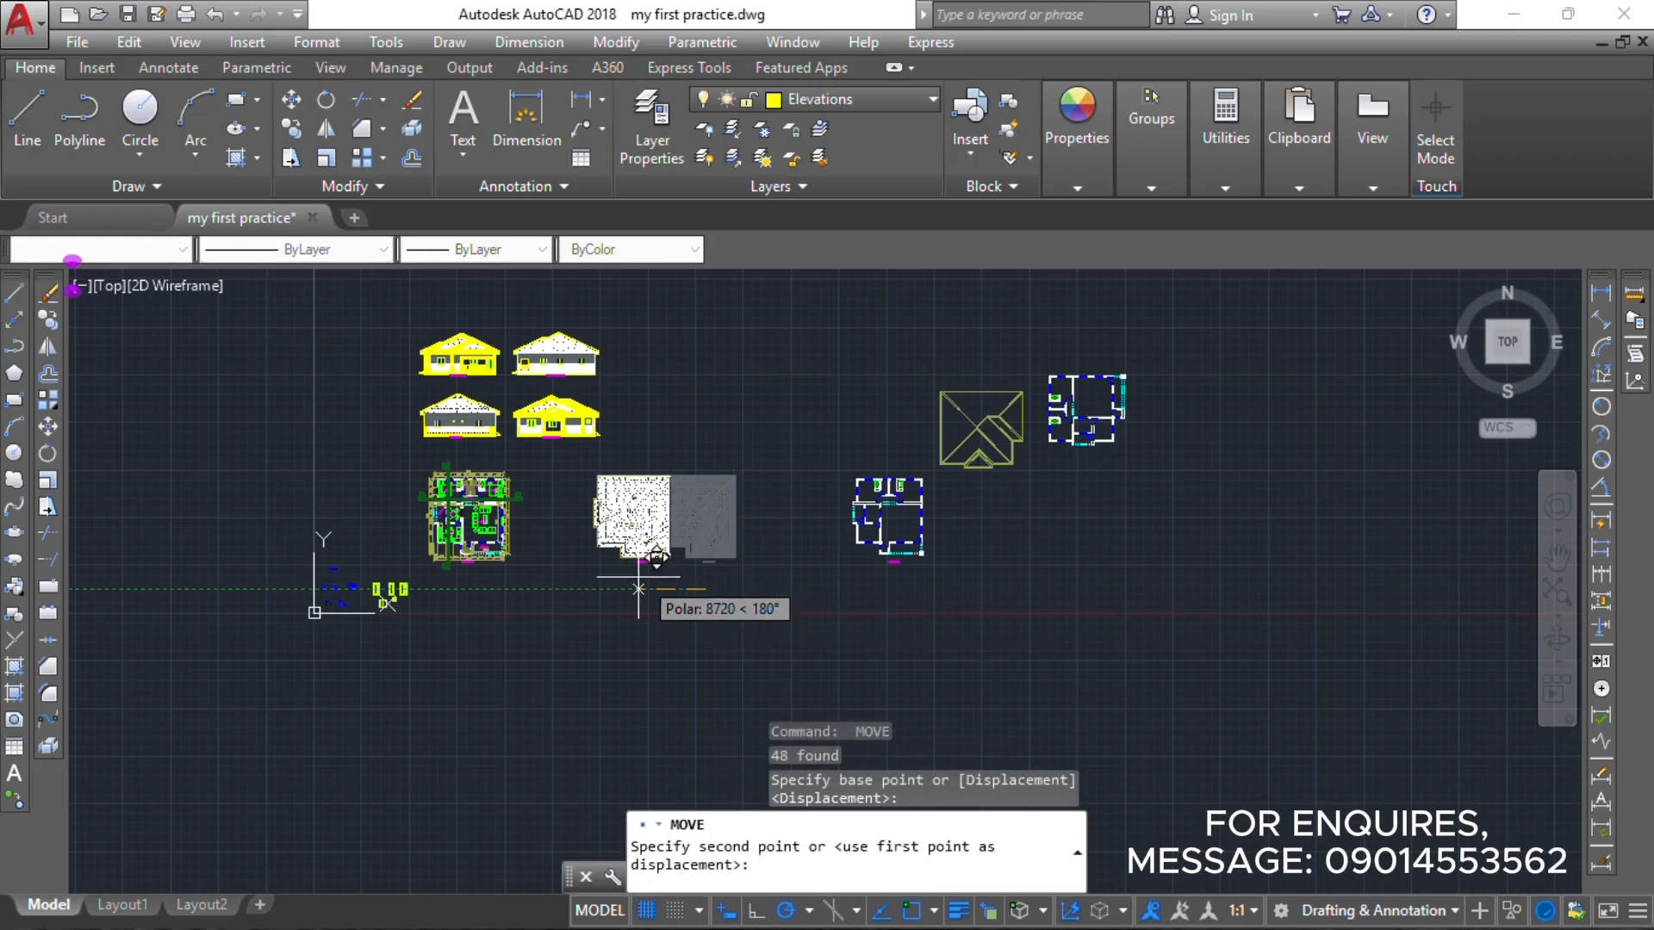
pyautogui.click(582, 589)
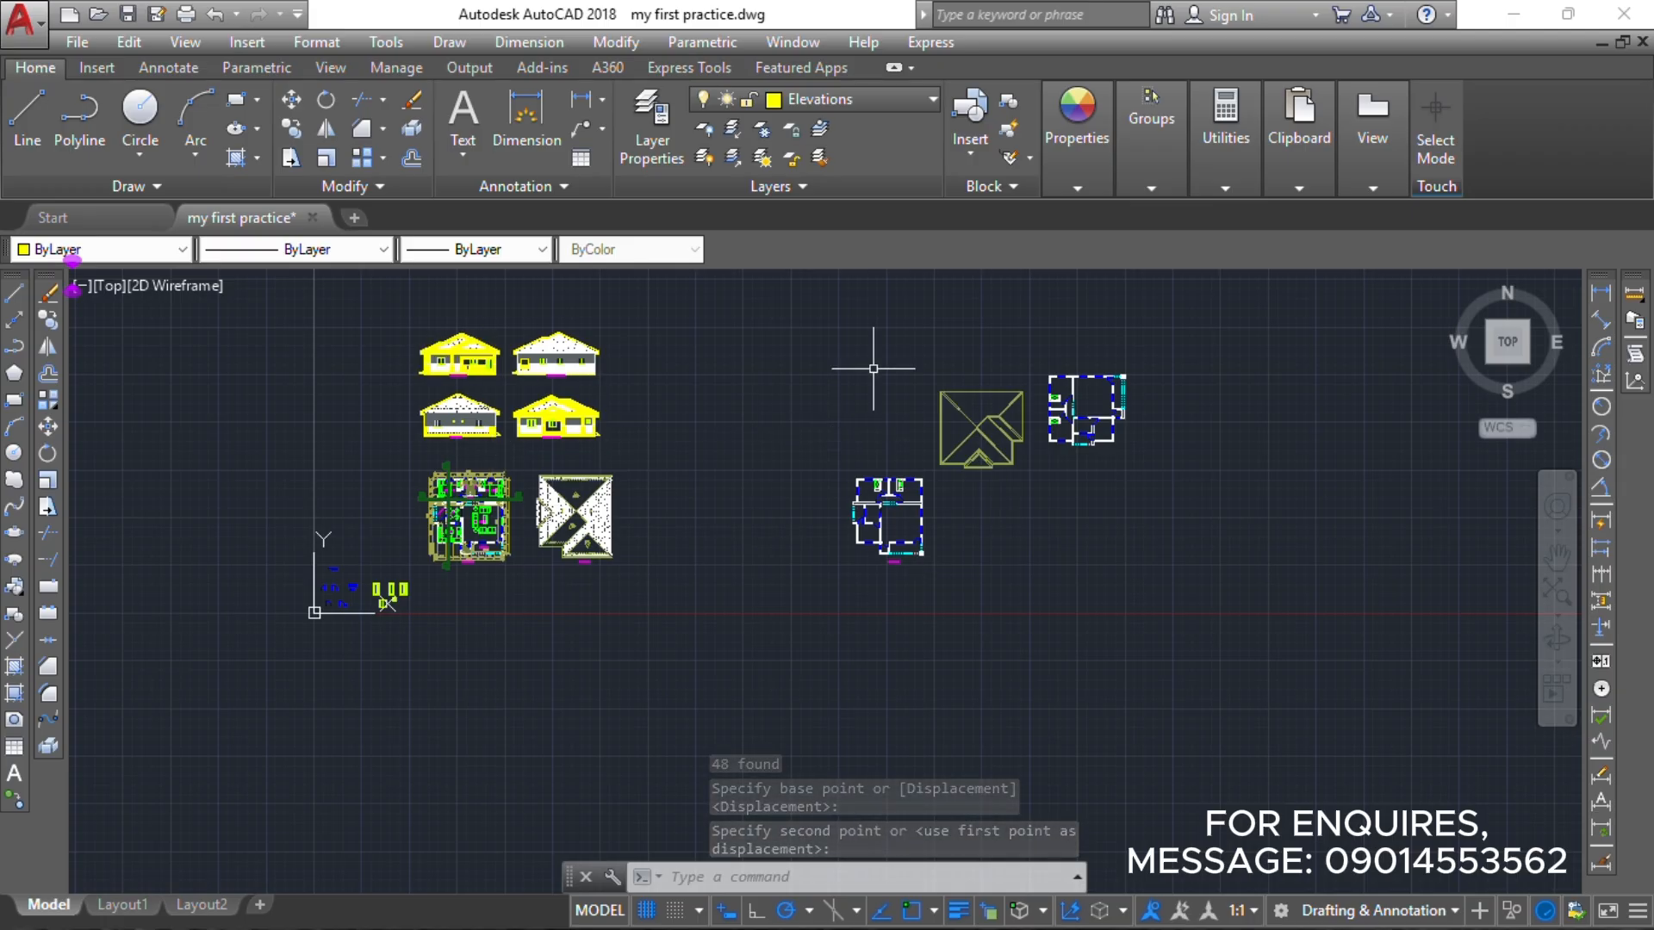
# Move the unhatched roof outline and the rotated floor plan horizontally to the left, above the unfurnished floor plan.
pyautogui.click(778, 335)
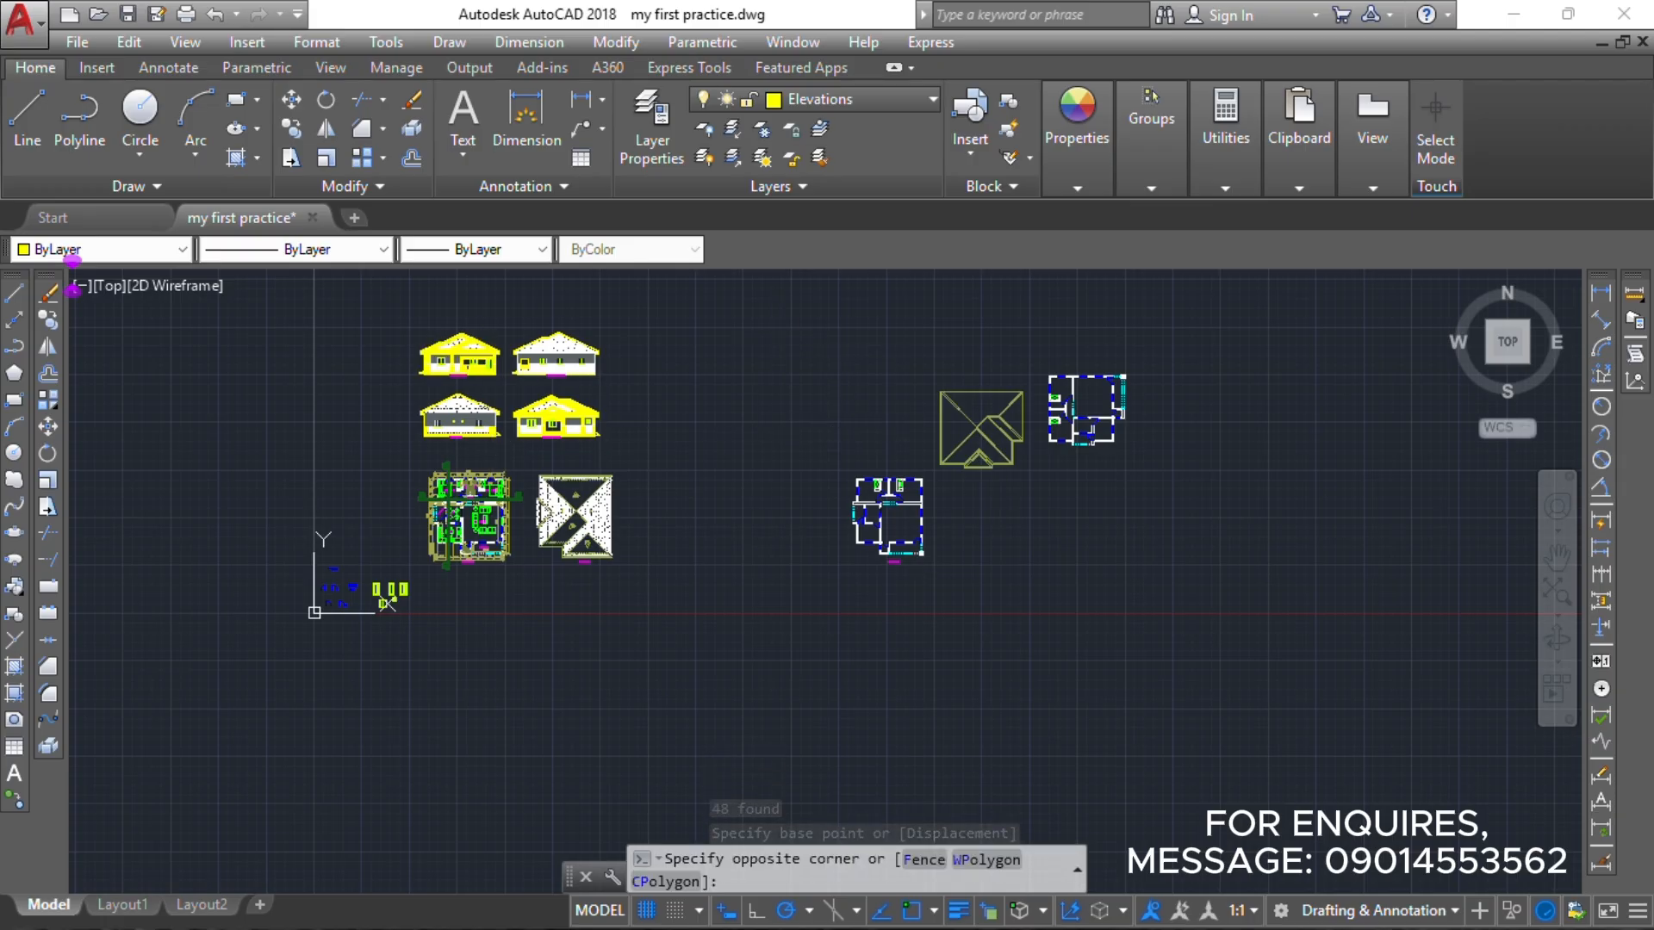
pyautogui.click(1163, 463)
pyautogui.write('m')
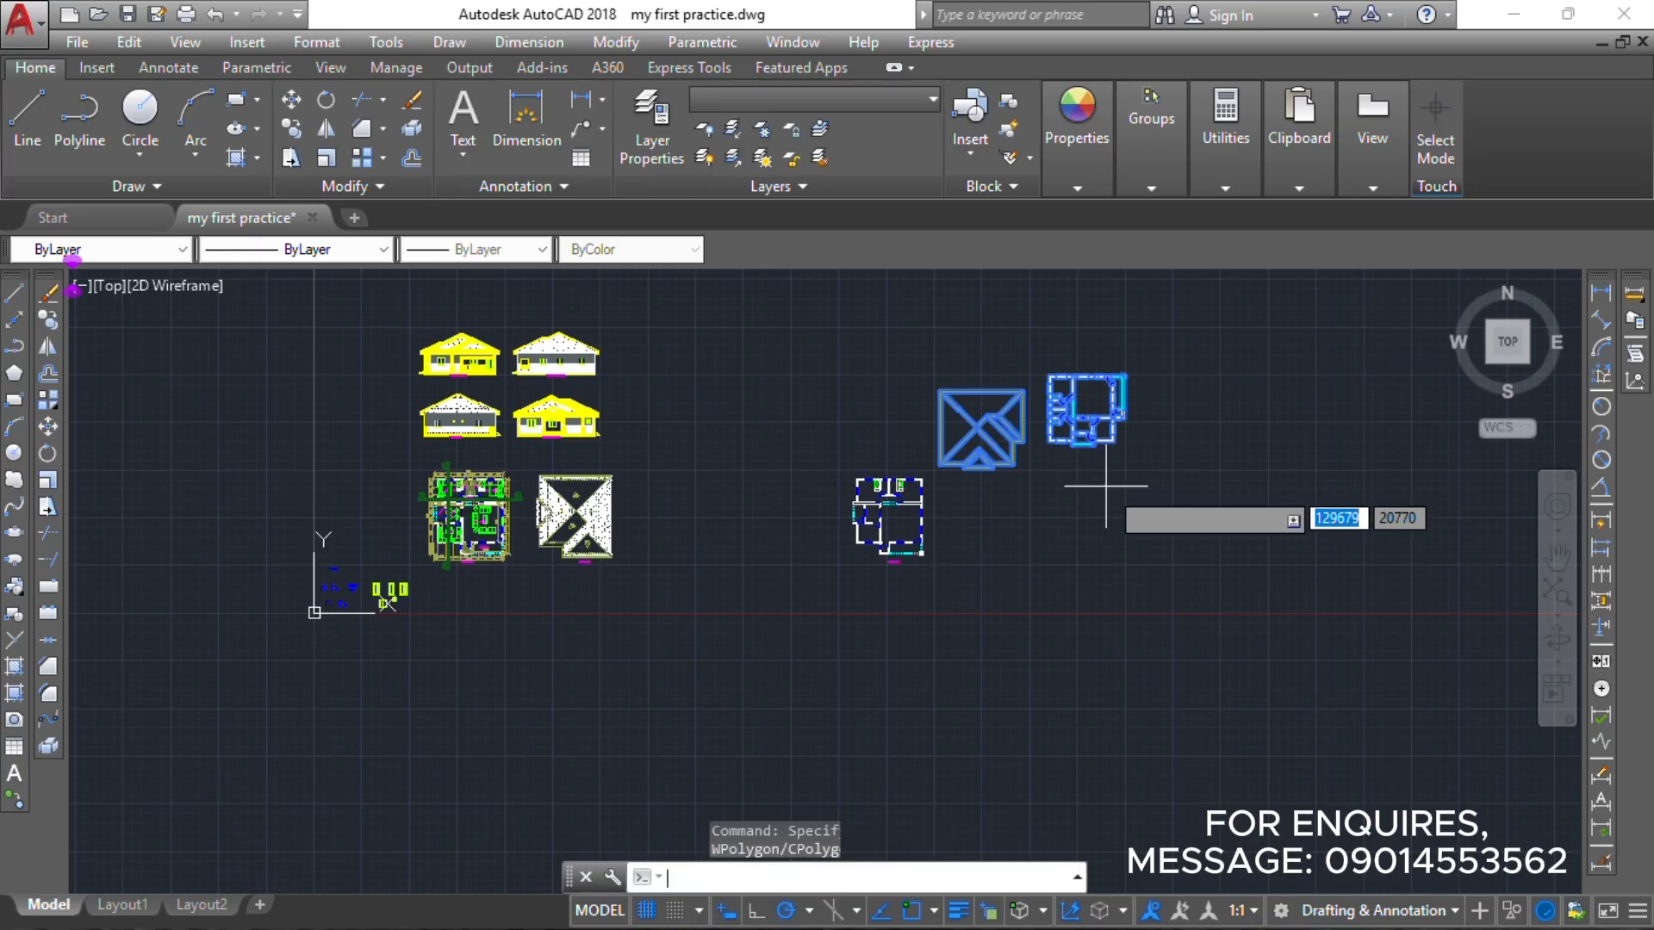
pyautogui.press('Return')
pyautogui.click(1107, 487)
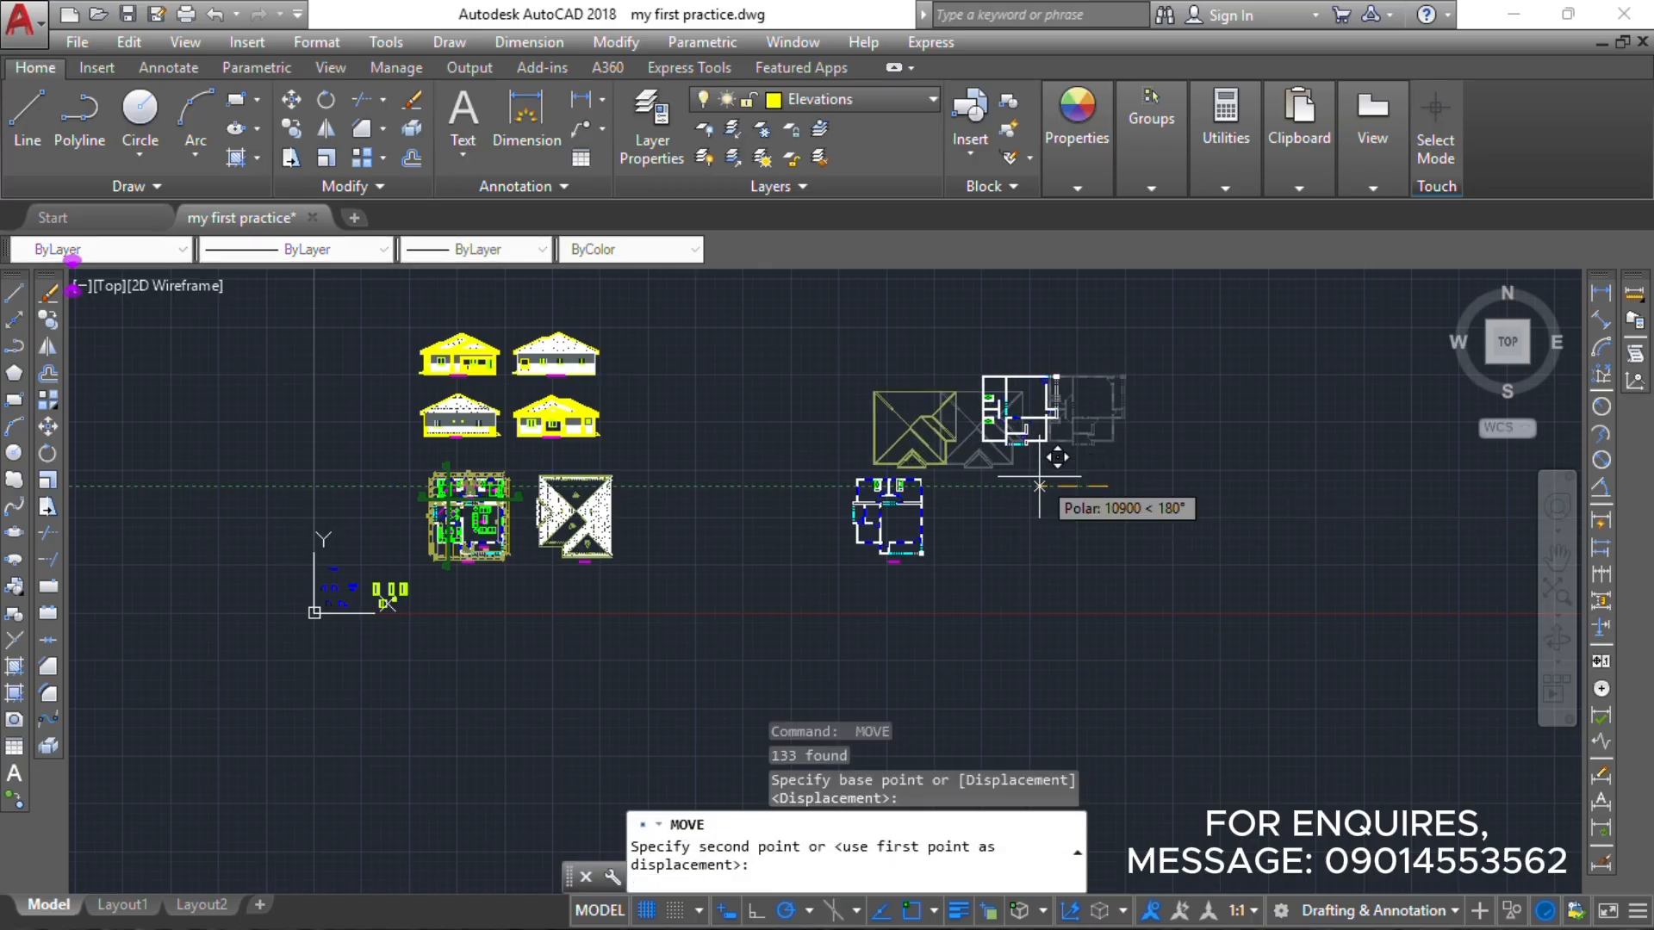
pyautogui.click(969, 484)
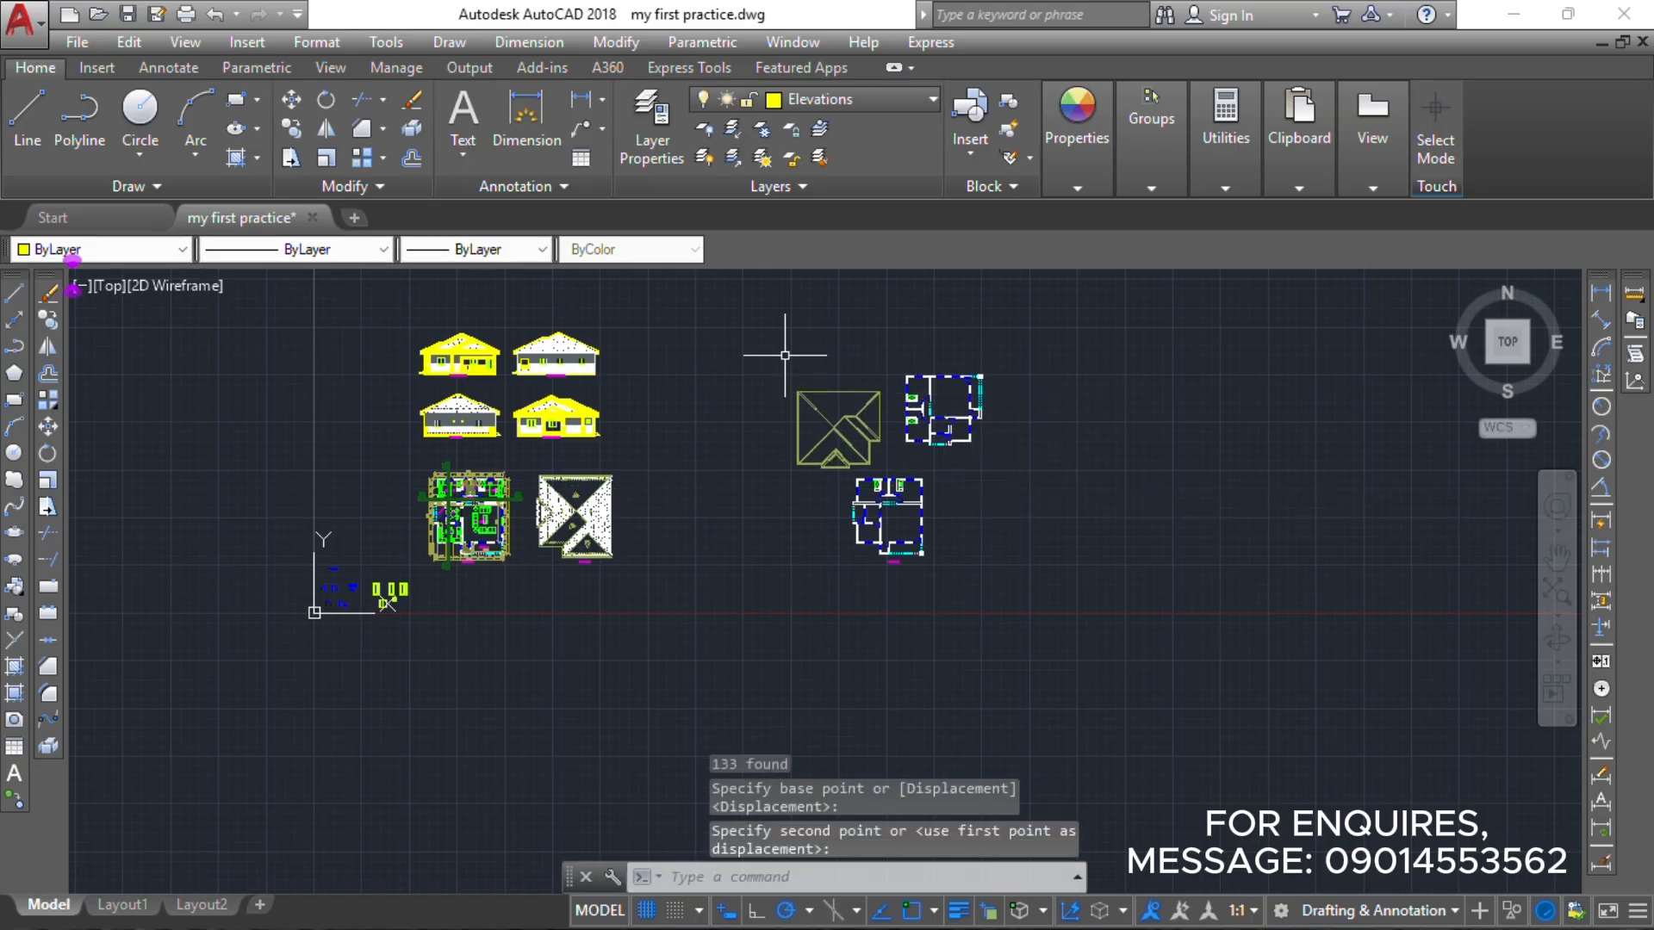
# Move the roof outline and both unfurnished floor plans together horizontally to the left, closer to the elevations and hatched roof plan.
pyautogui.click(765, 326)
pyautogui.click(1073, 586)
pyautogui.write('m')
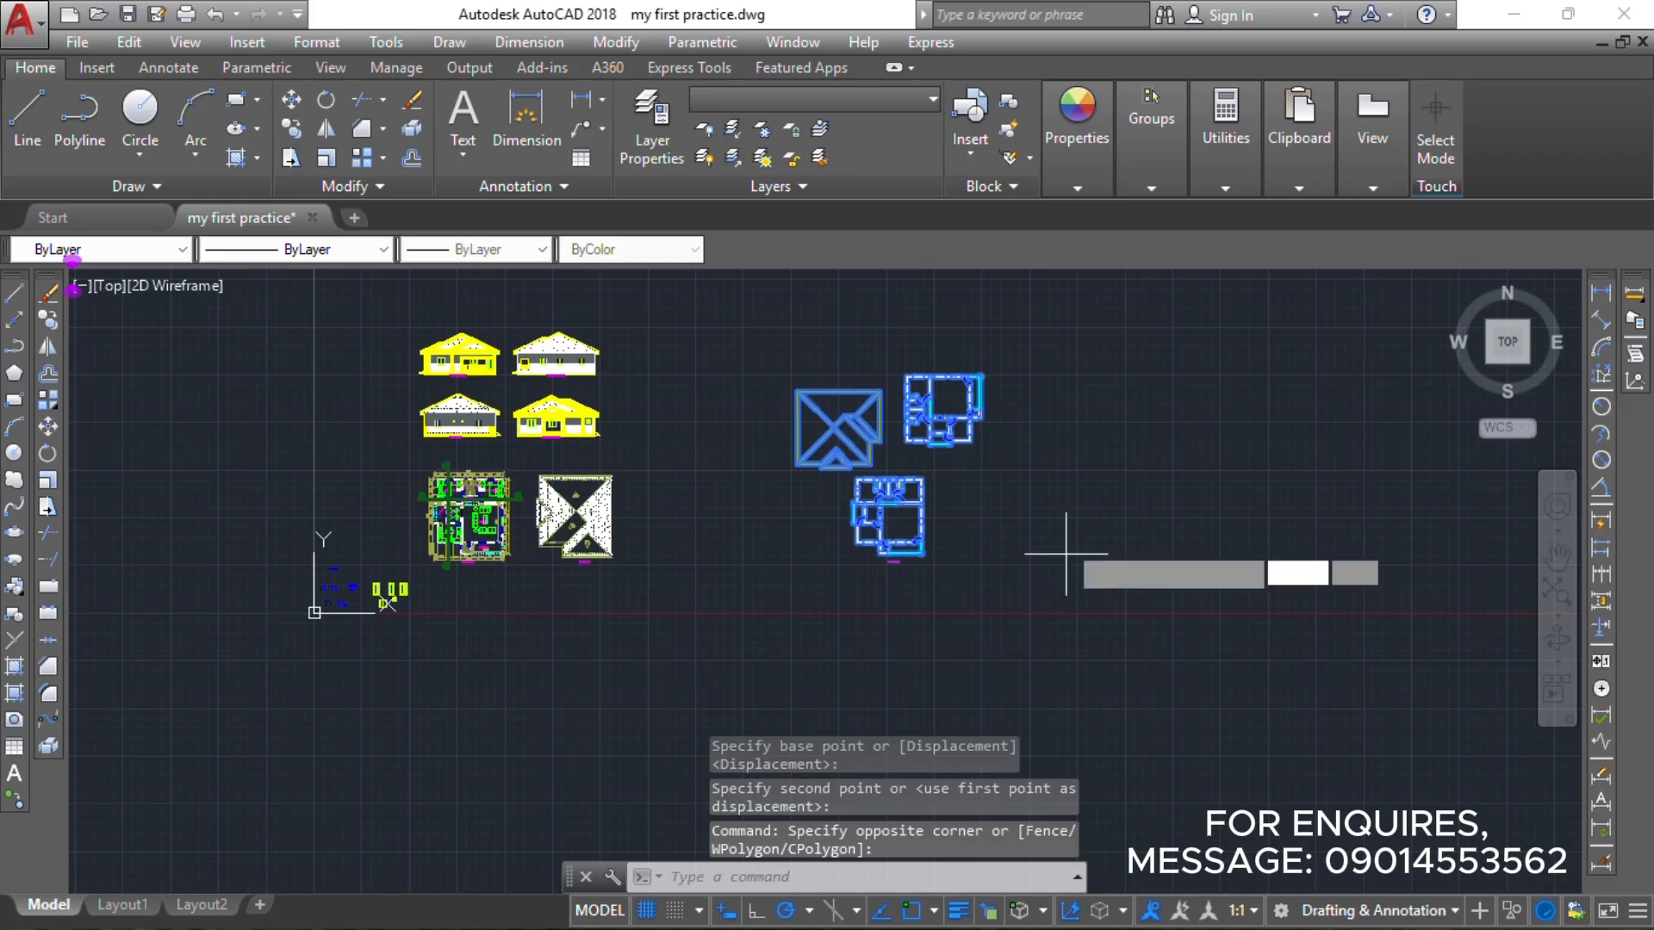
pyautogui.press('Return')
pyautogui.click(1059, 509)
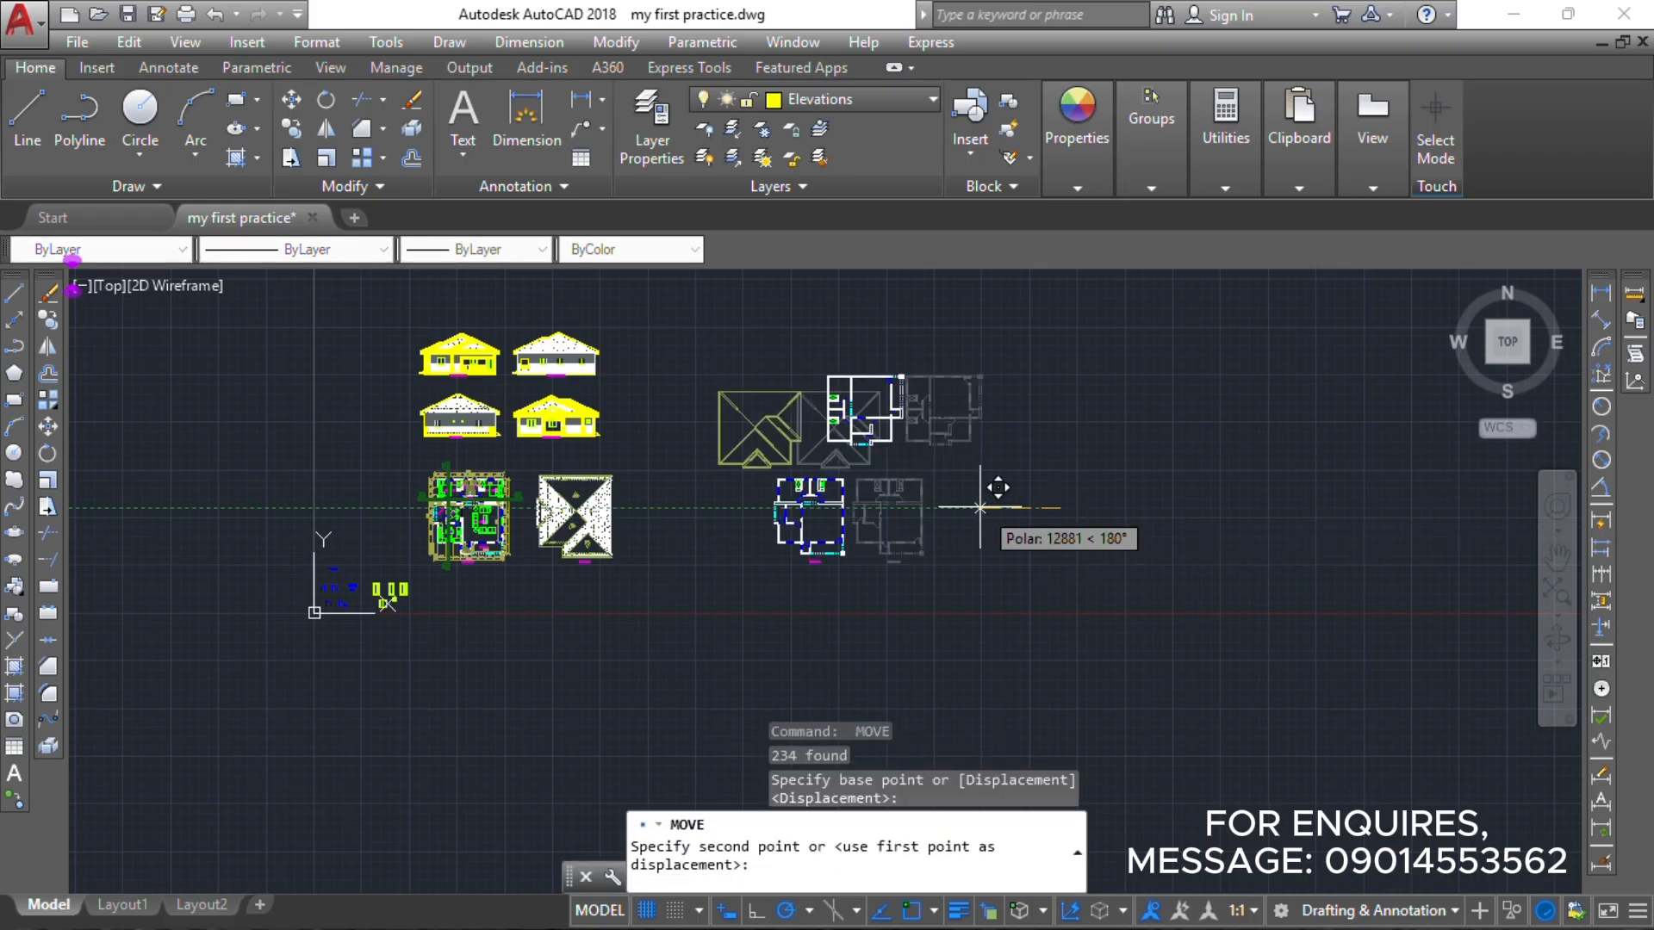
pyautogui.click(936, 506)
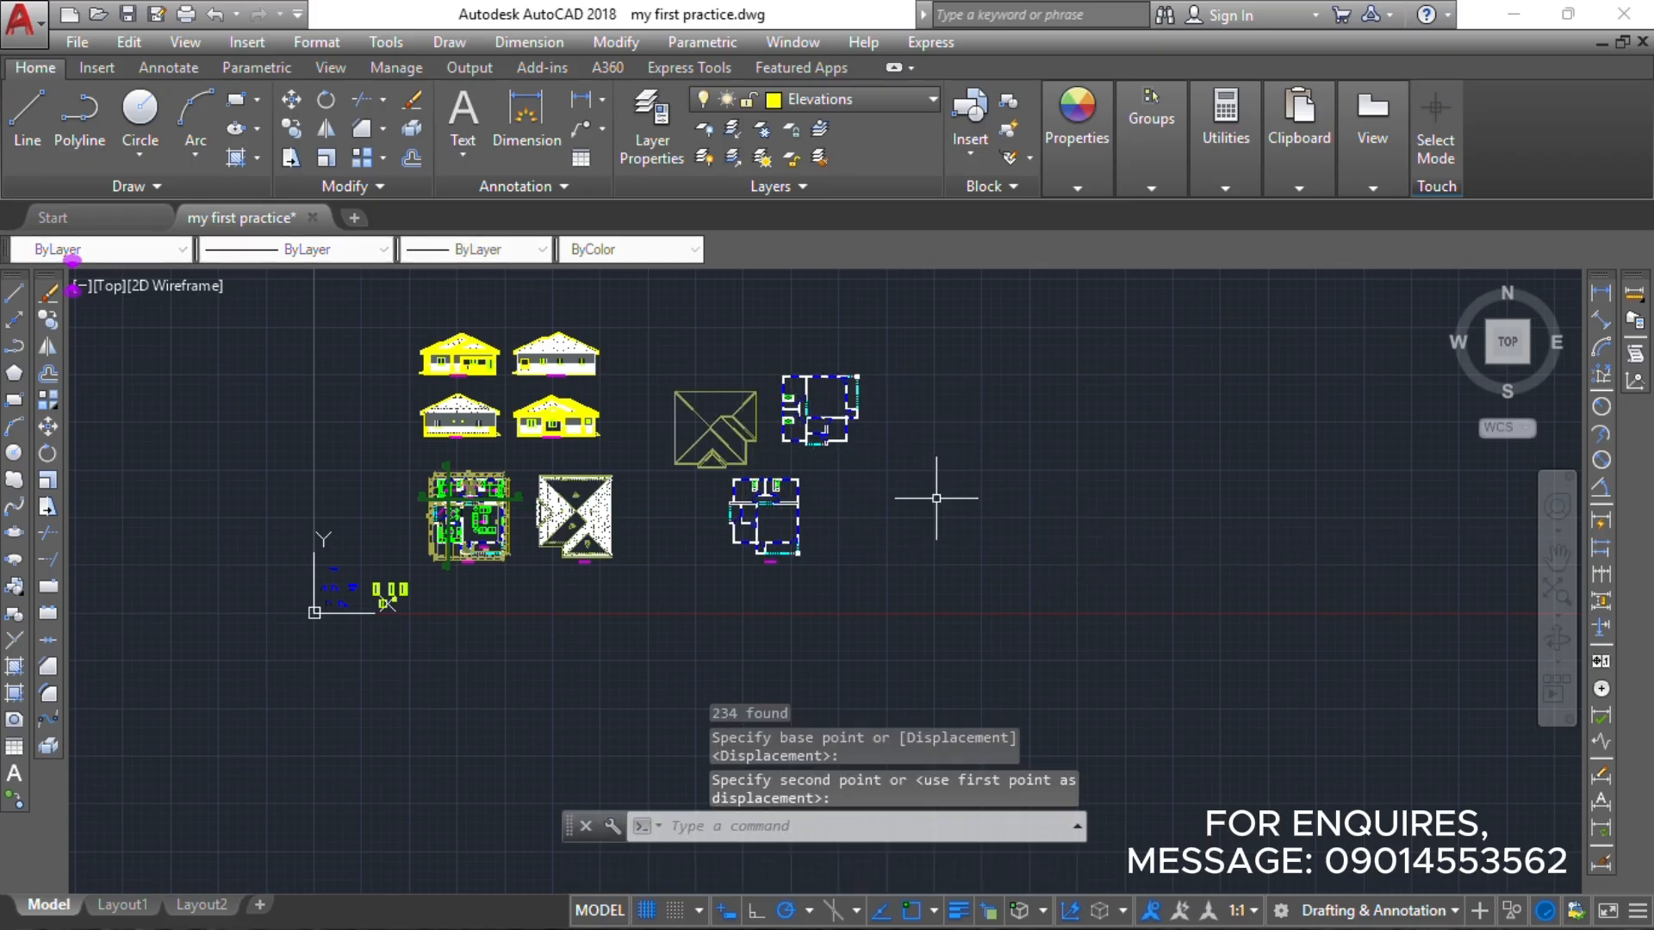
# Zoom to the drawing's extents and save my first practice.dwg.
pyautogui.click(1548, 564)
pyautogui.rightClick(1098, 437)
pyautogui.click(1141, 634)
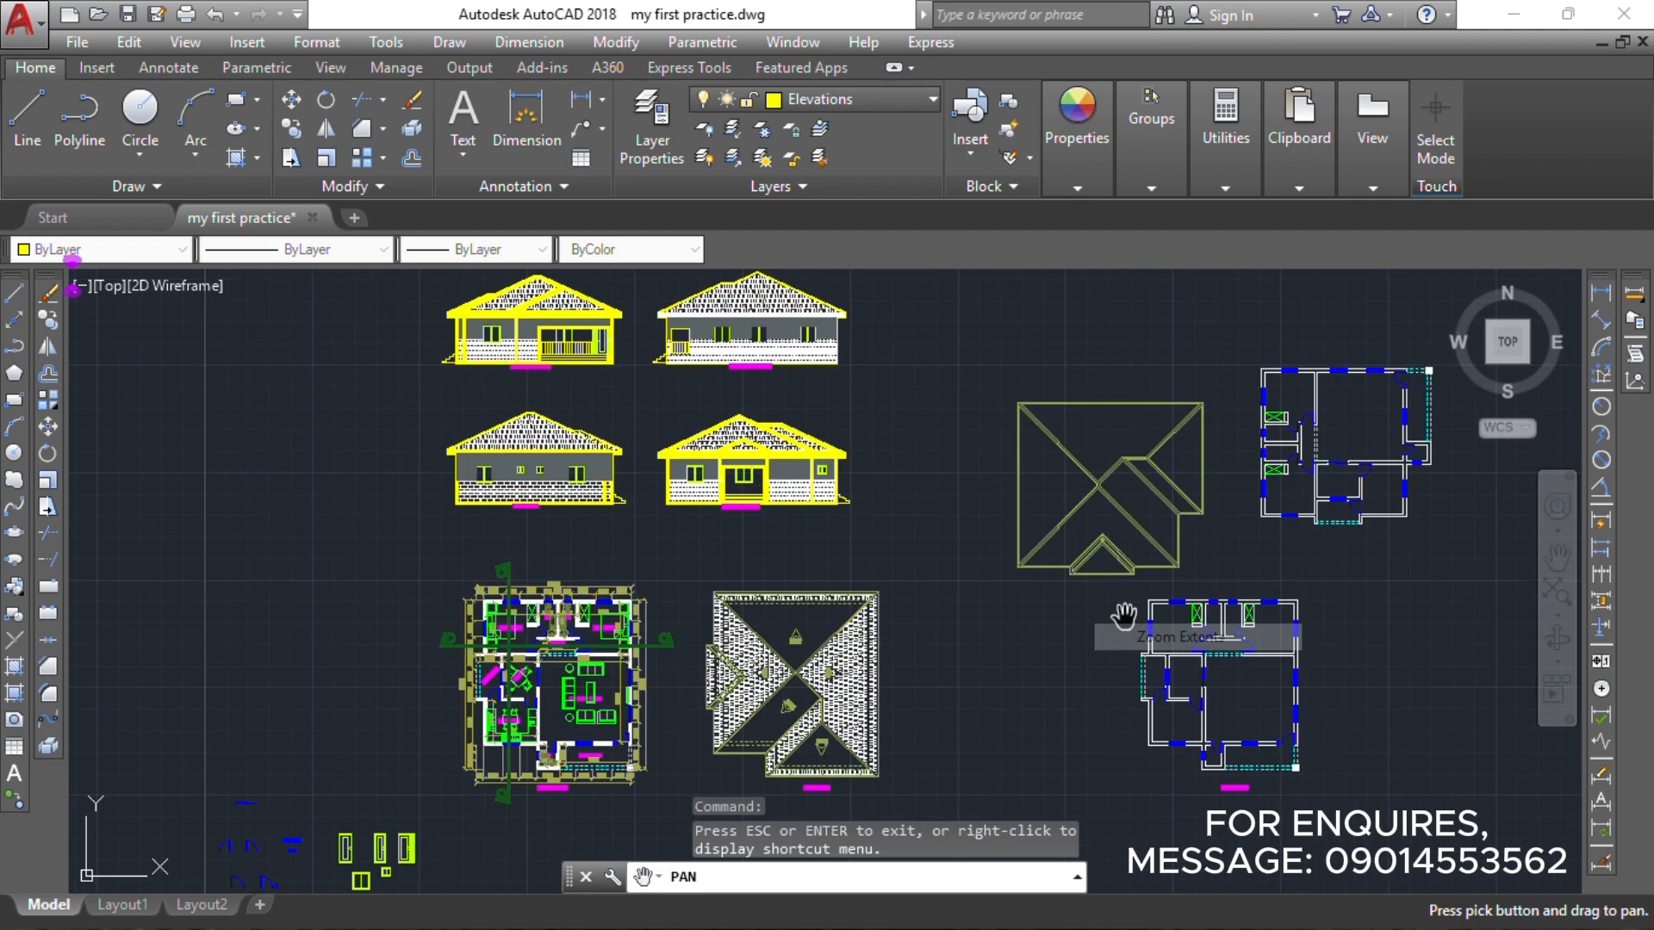
pyautogui.rightClick(928, 485)
pyautogui.click(953, 498)
pyautogui.hotkey('ctrl', 's')
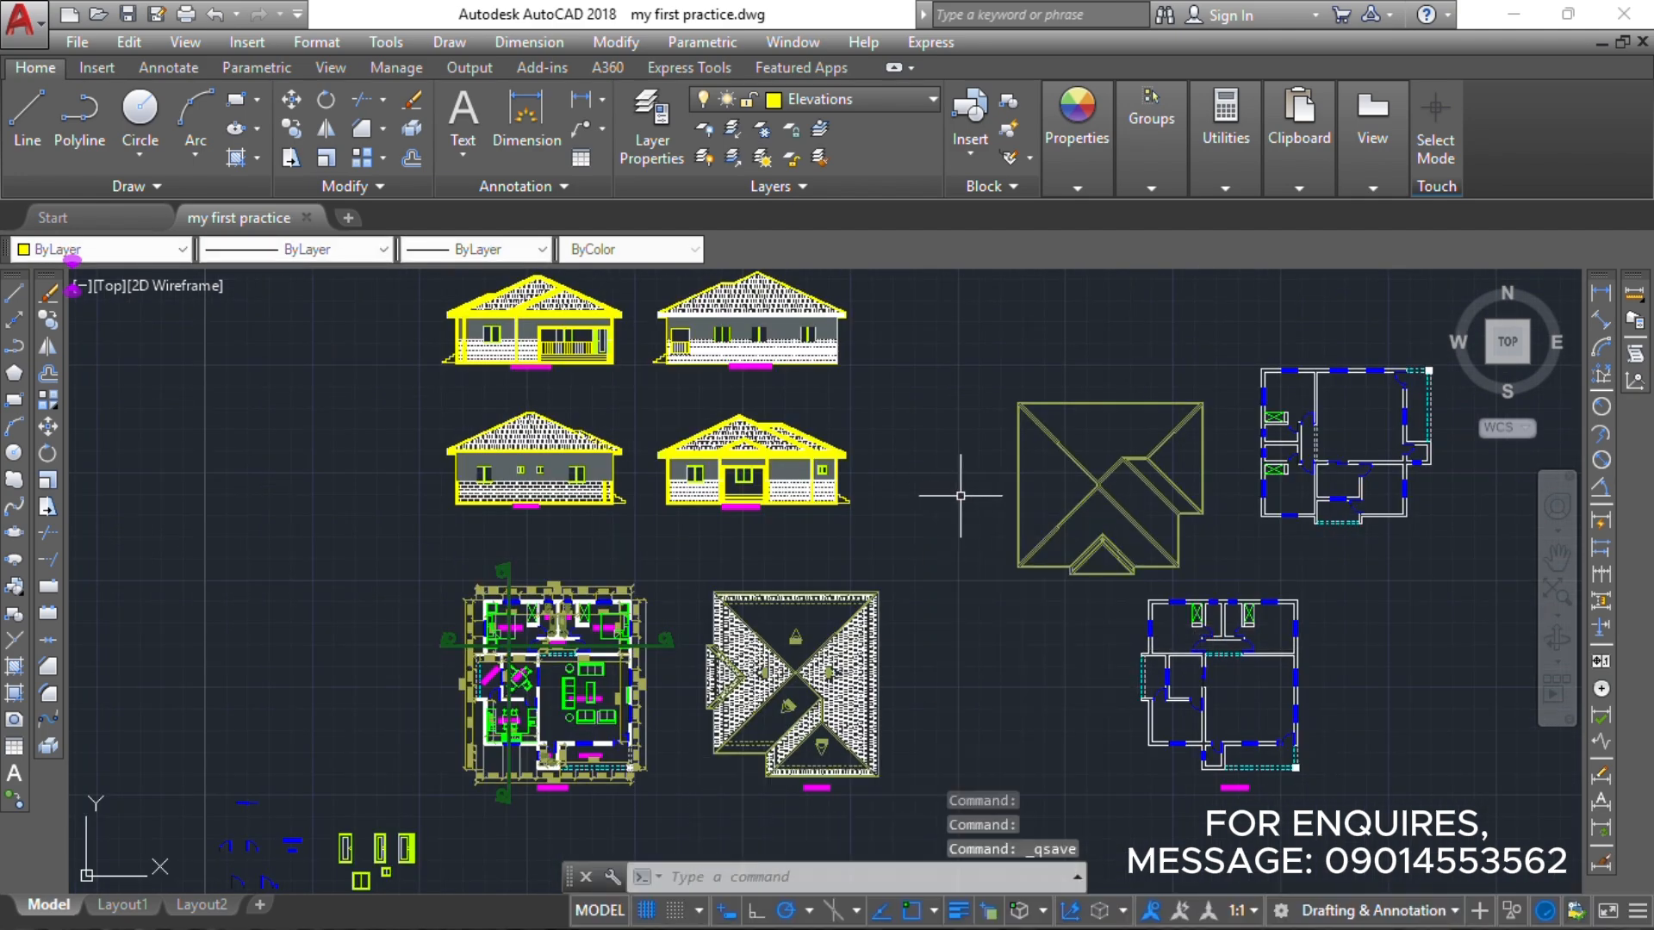